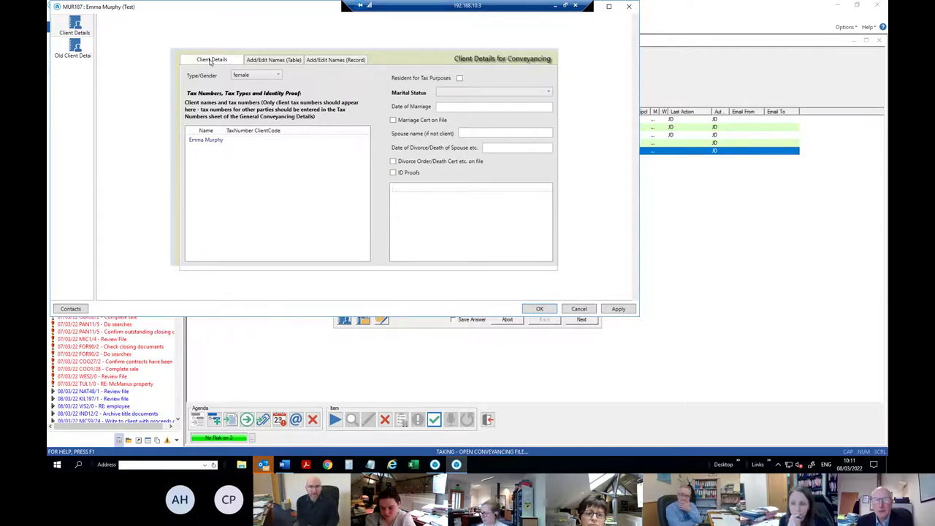
Show the Add/Edit Names table listing the conveyancing client's names and tax numbers
left_click(269, 61)
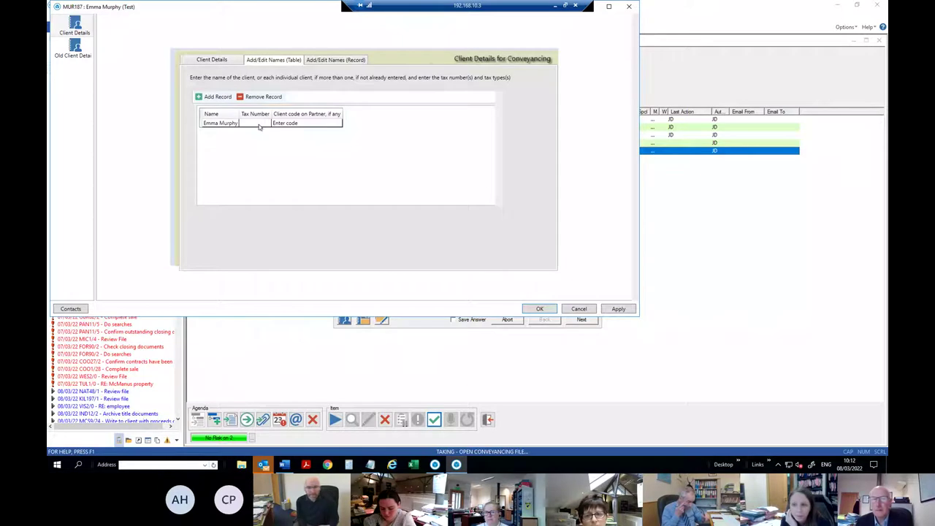
left_click(218, 98)
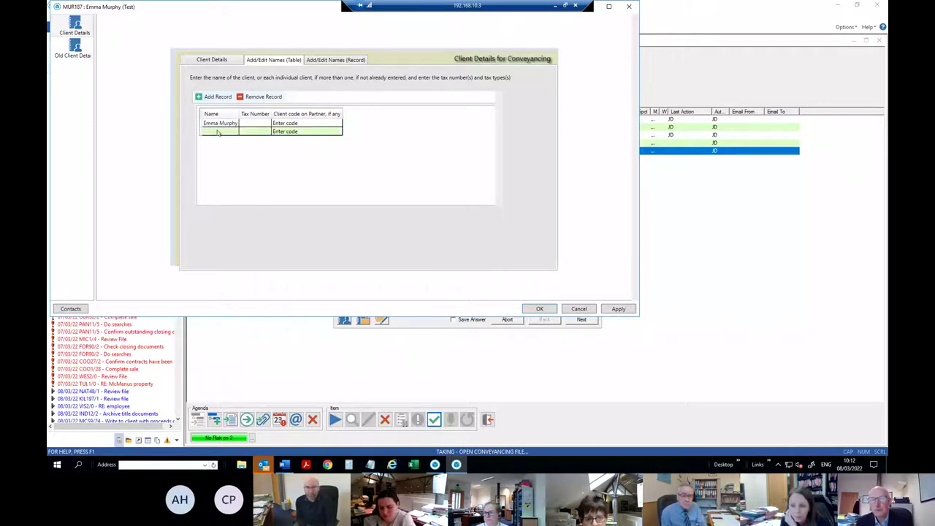
left_click(218, 133)
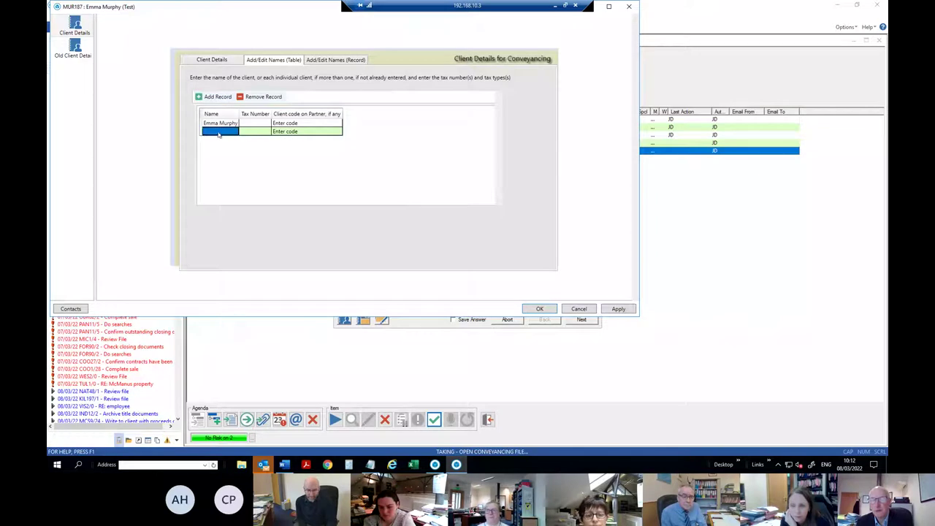
left_click(218, 133)
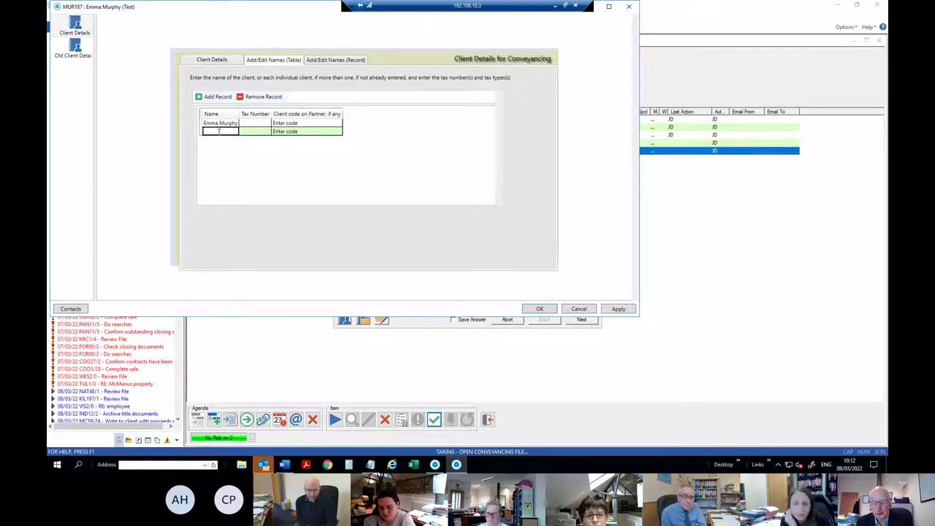
type("Fdrhgo")
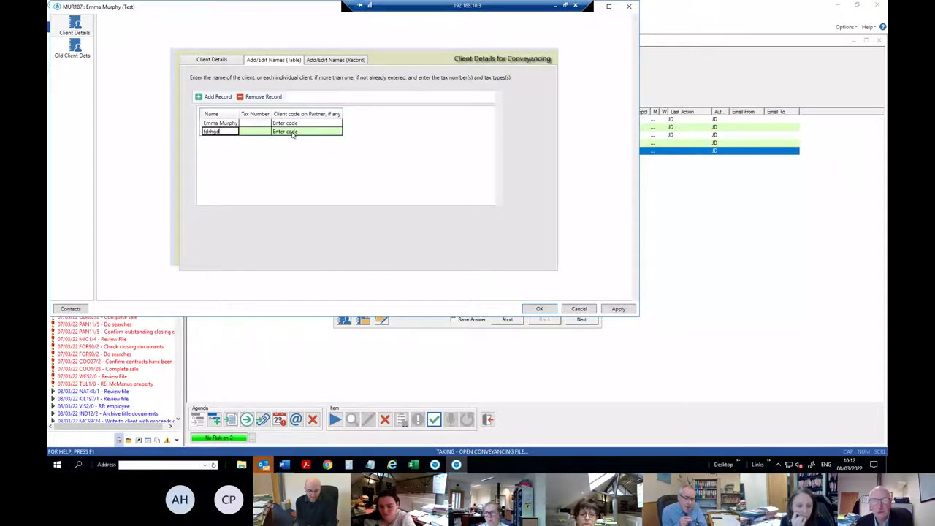
left_click(293, 133)
left_click(267, 97)
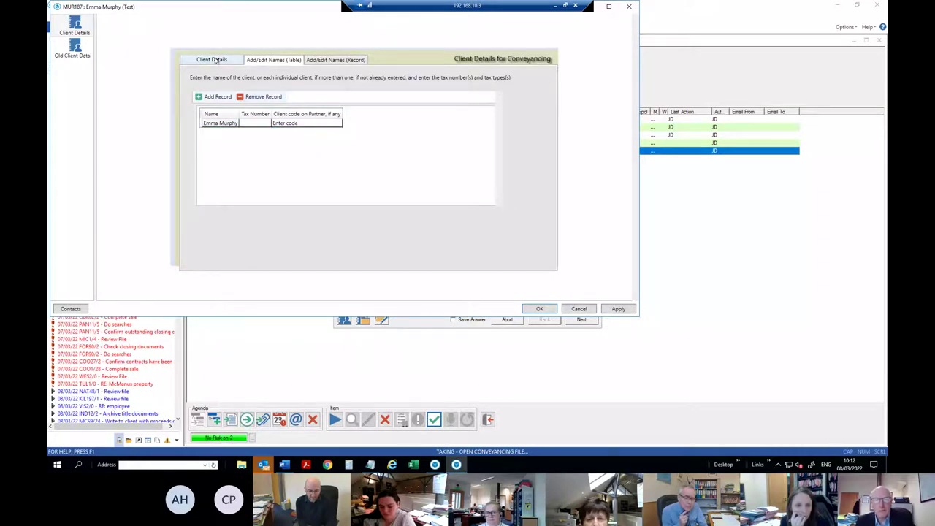
Record the client as female, resident for tax purposes, with marital status married
left_click(215, 61)
left_click(246, 75)
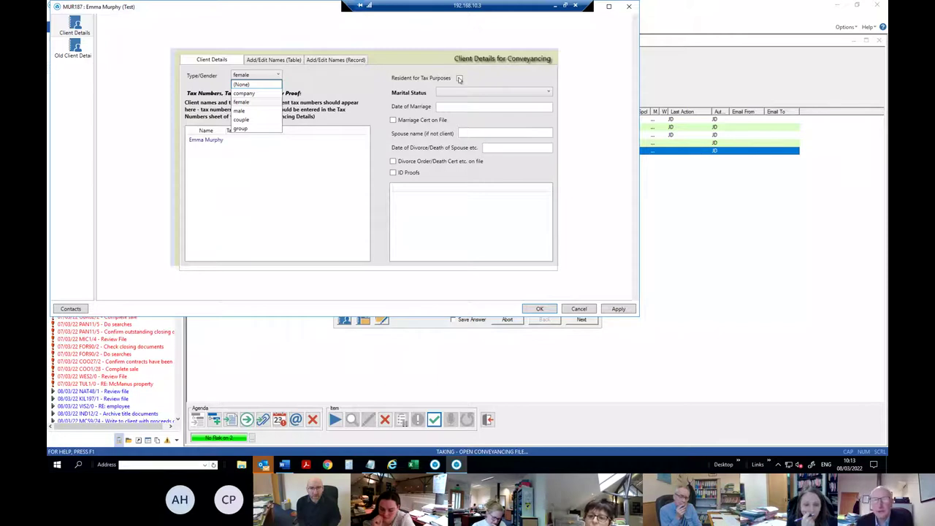
left_click(459, 78)
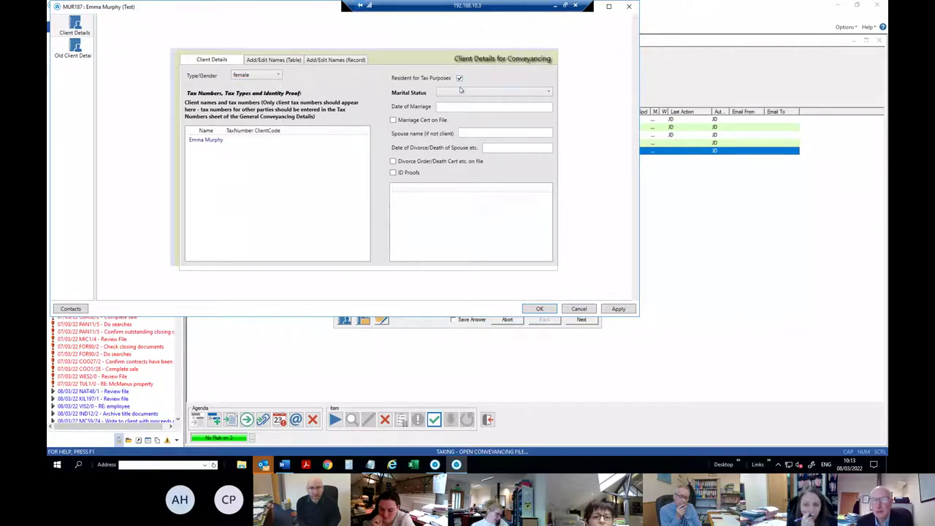
left_click(460, 90)
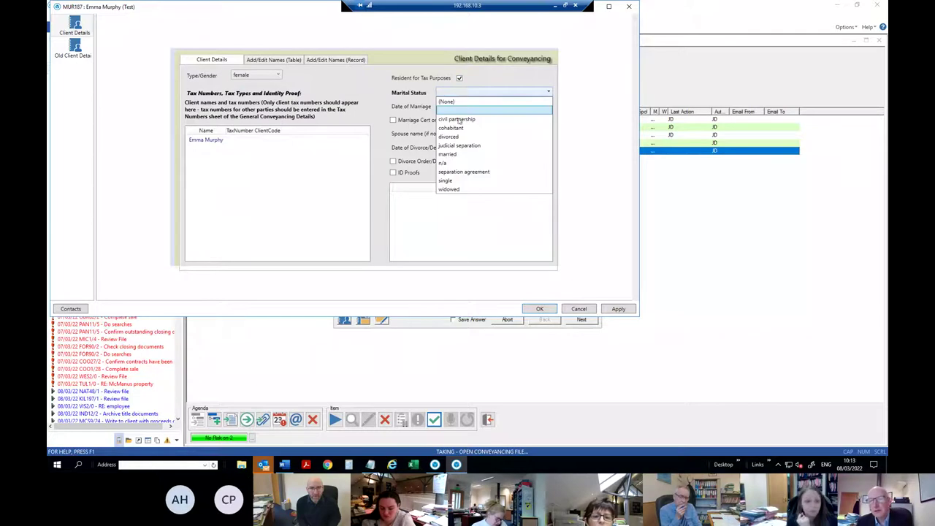
left_click(452, 154)
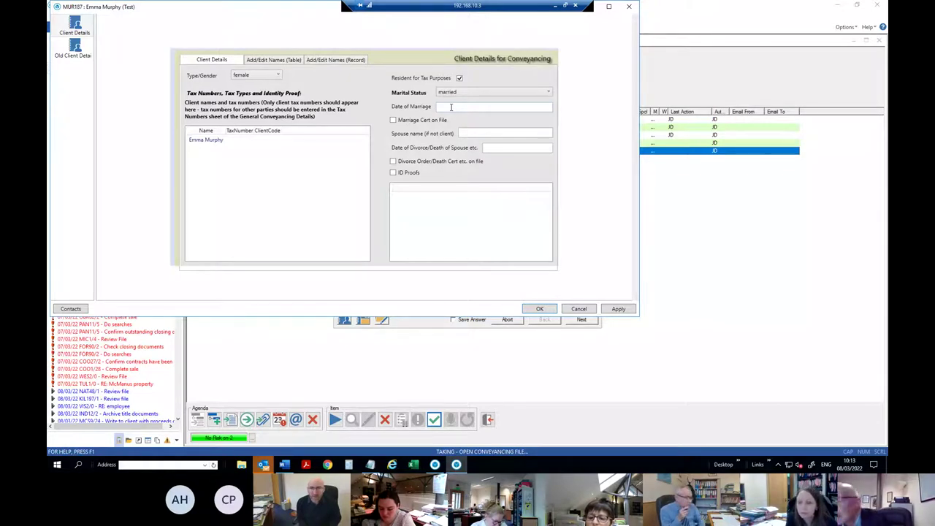
Enter marriage date 14th January 1960, toggle Marriage Cert, and type the spouse's name
left_click(450, 107)
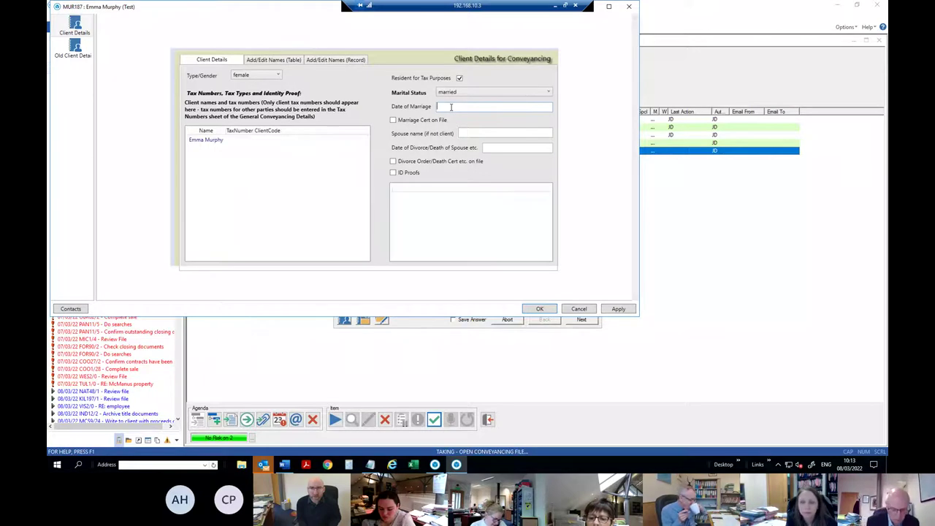
type("14th")
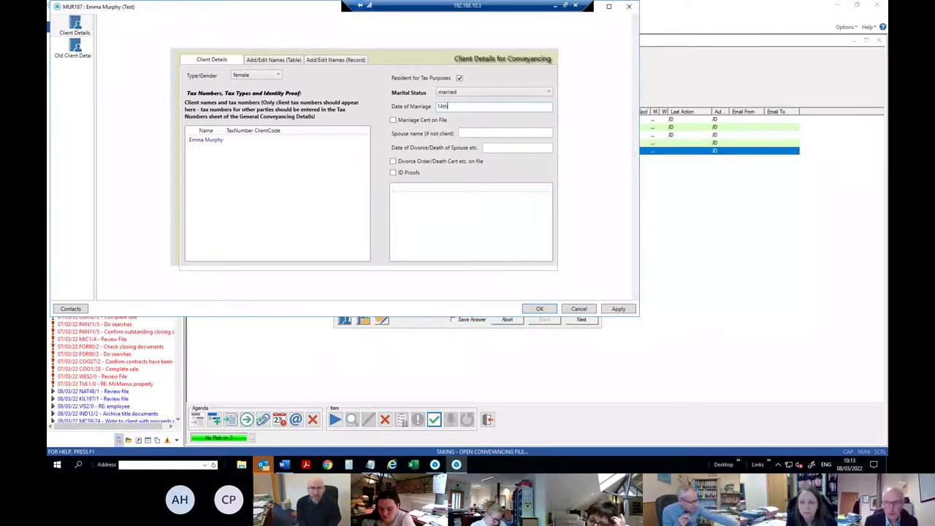
type(" Ja")
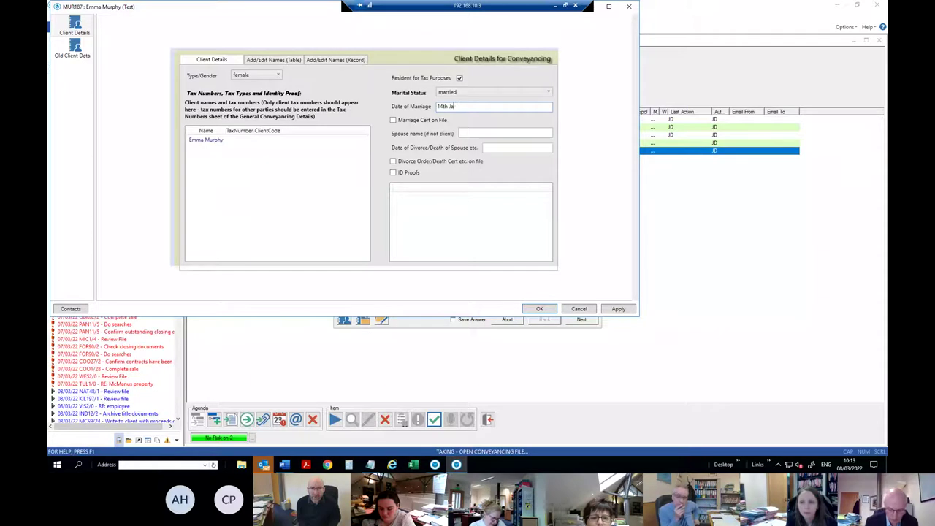
type("nuary 1960")
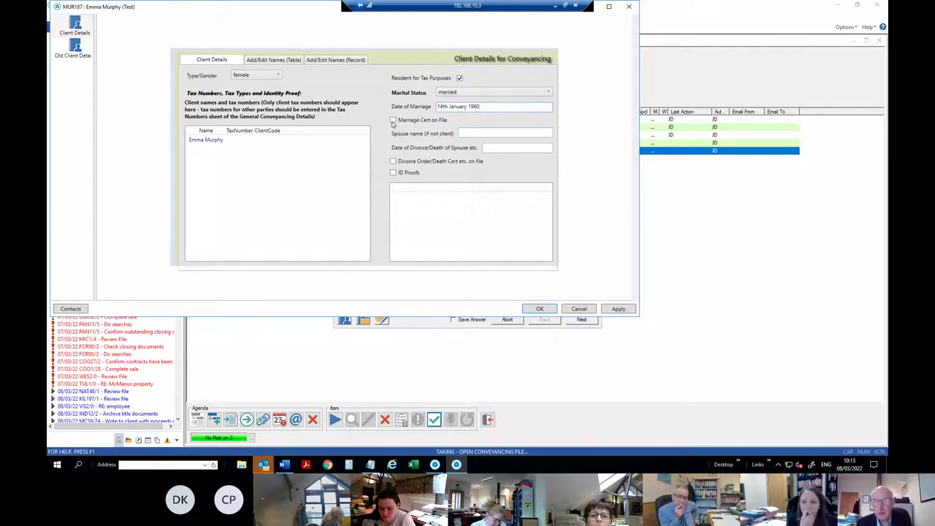
left_click(393, 120)
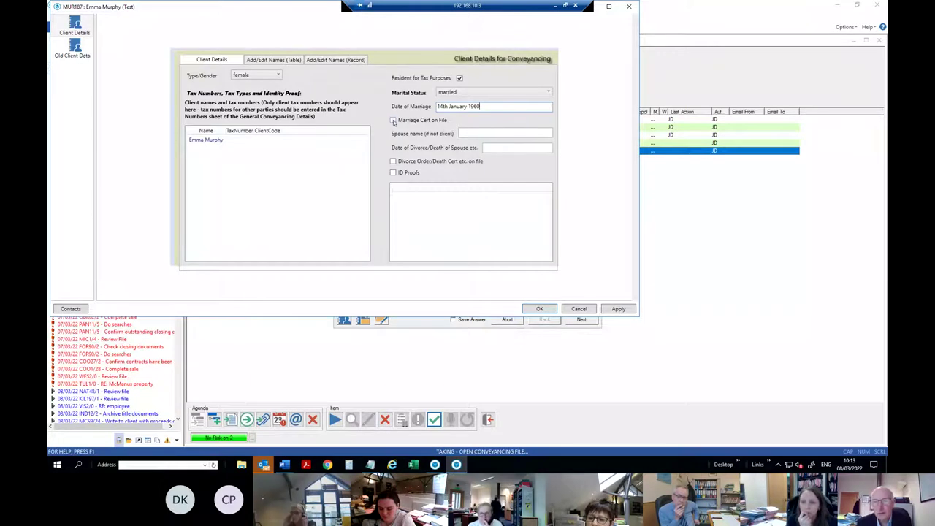
left_click(493, 132)
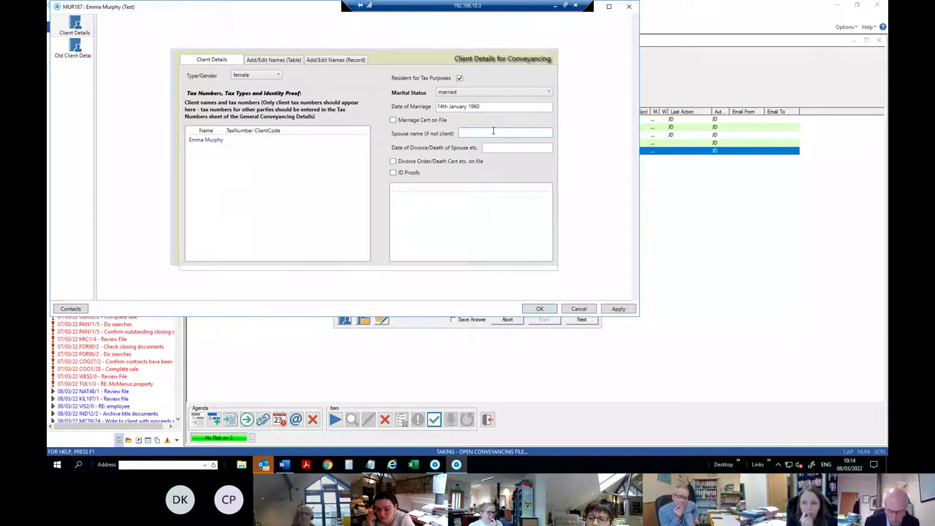
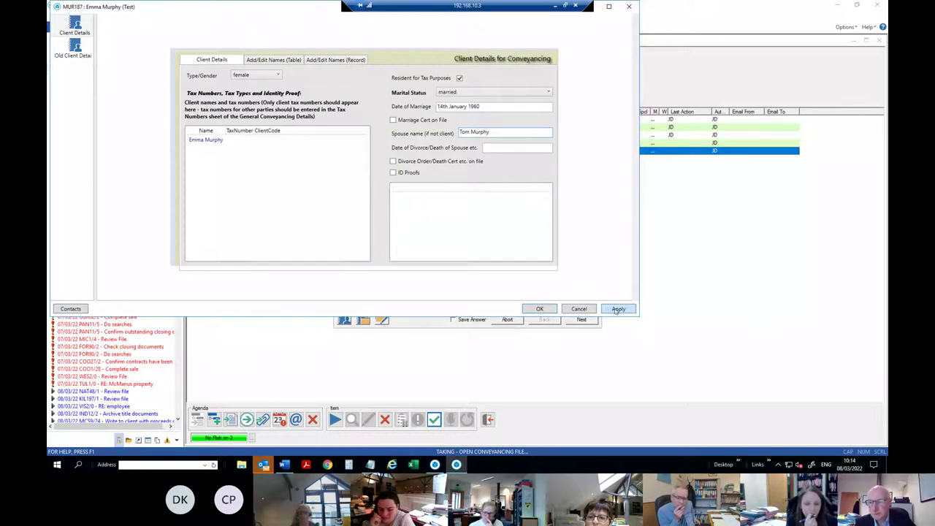
Save the client details and bring up the matter's Conveyancing General Details form
left_click(541, 310)
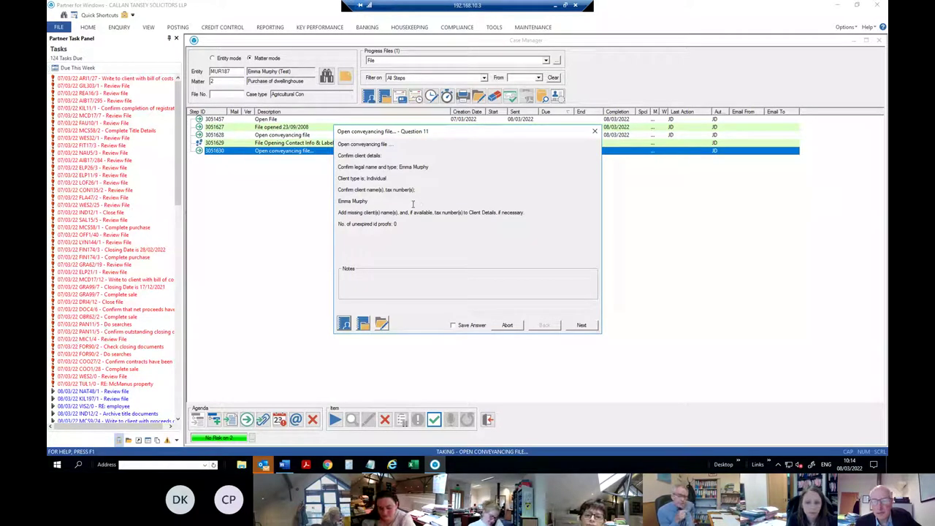
left_click(375, 200)
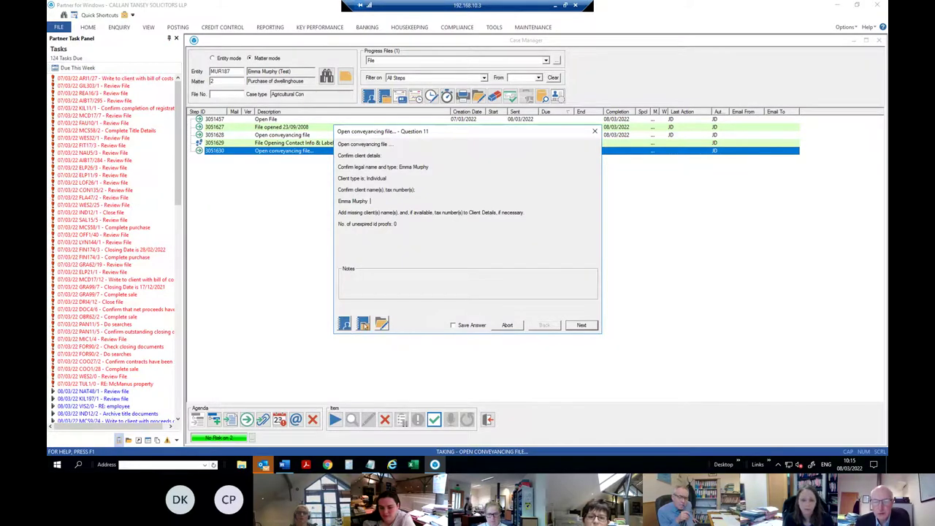
left_click(364, 324)
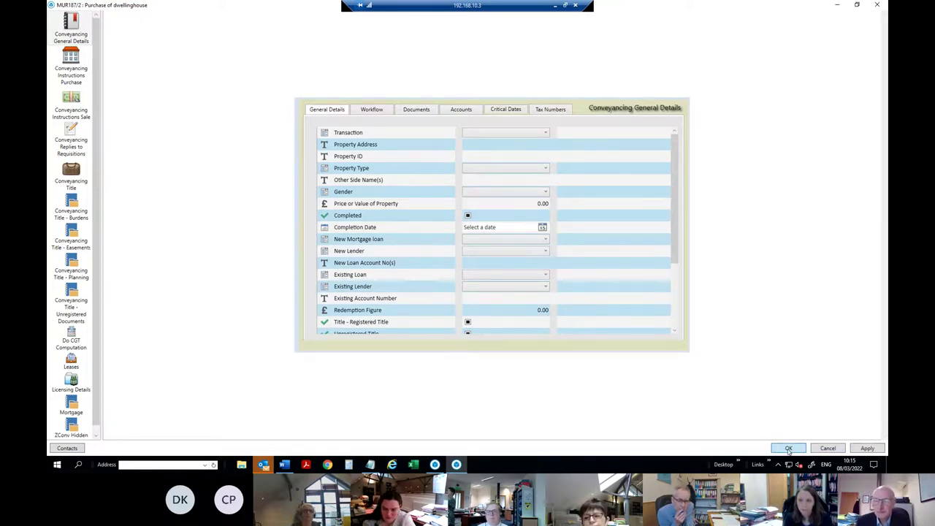
Close the general details form, enter the property address, and advance to the property-type question
left_click(788, 449)
left_click(583, 324)
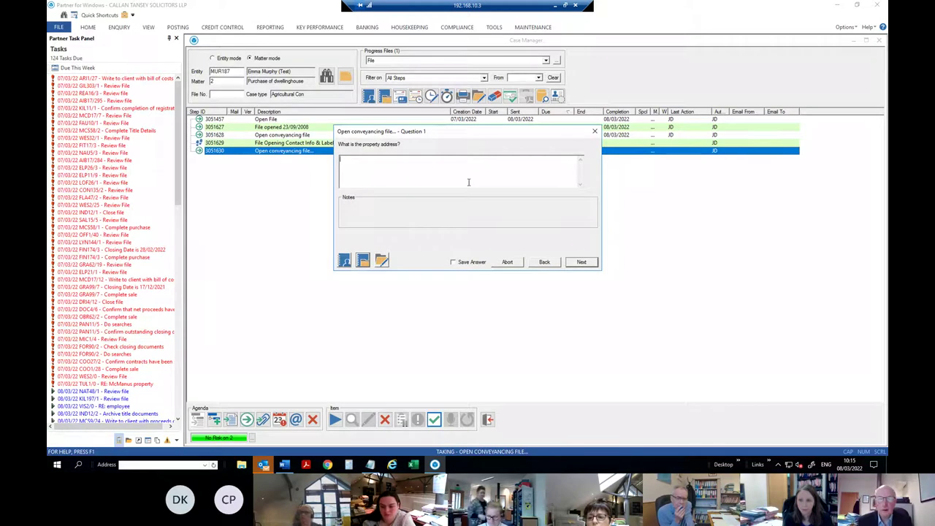
type("B")
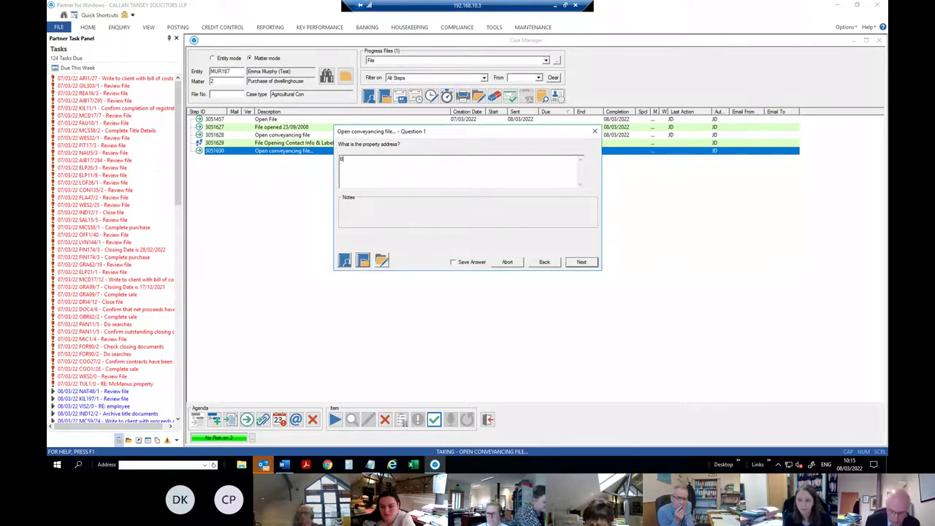
type("oyle")
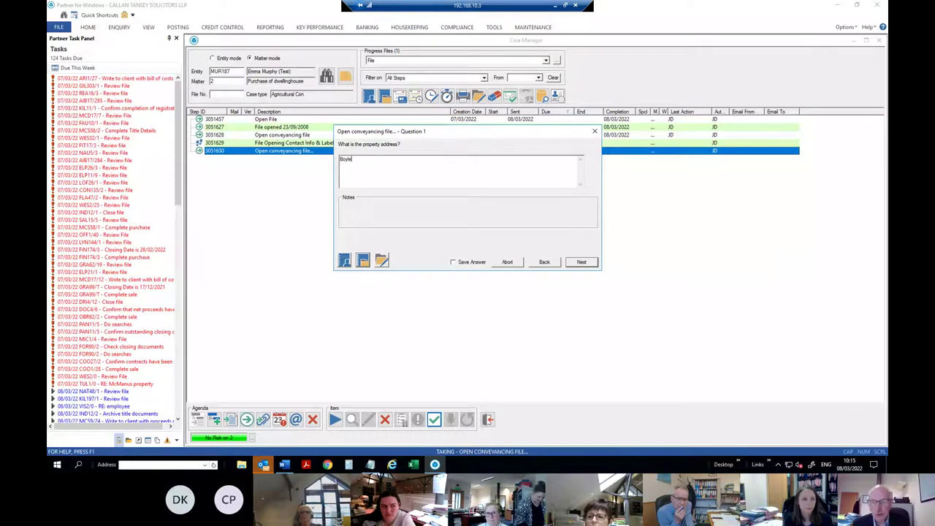
left_click(577, 262)
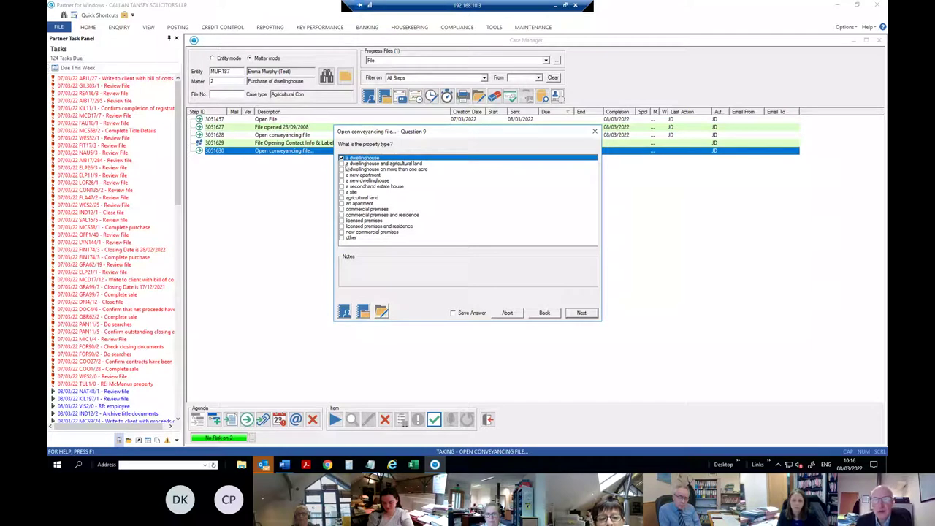
Choose dwellinghouse and agricultural land as property type and complete the remaining questions
left_click(343, 165)
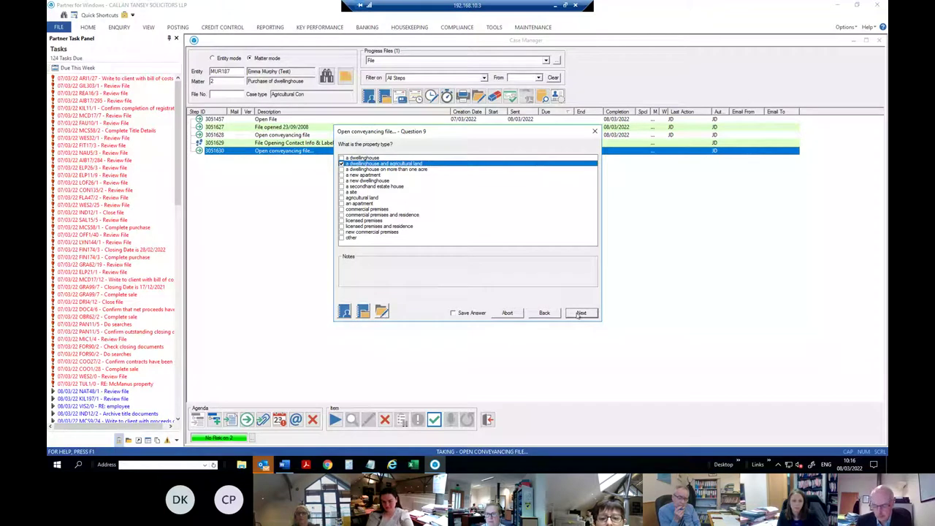
left_click(578, 314)
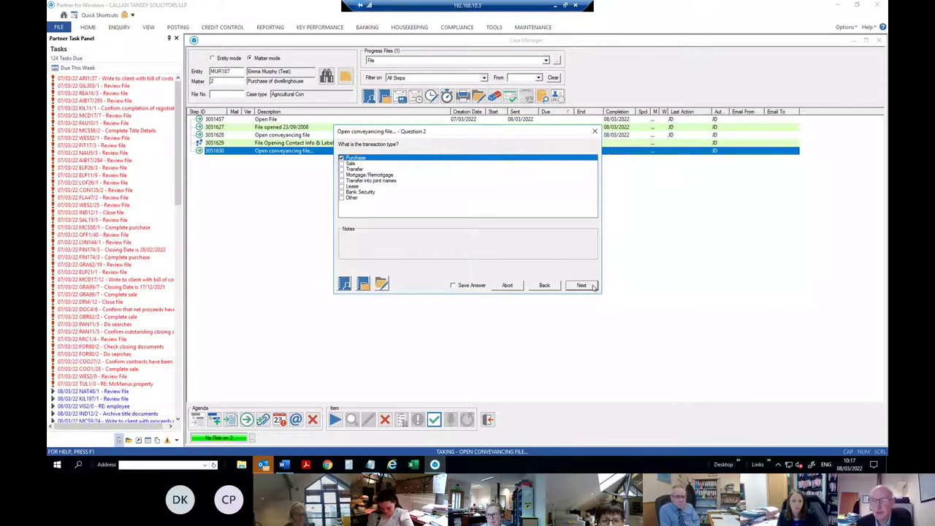
left_click(581, 284)
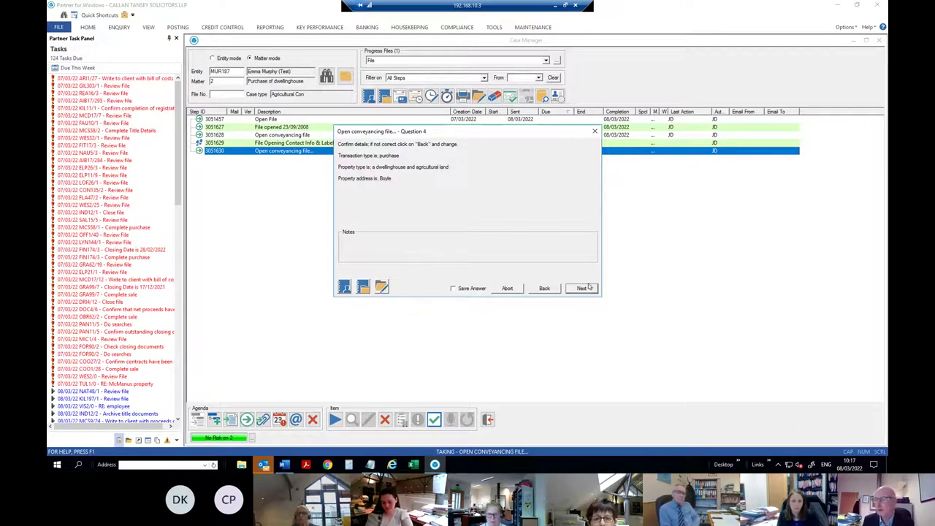
left_click(582, 289)
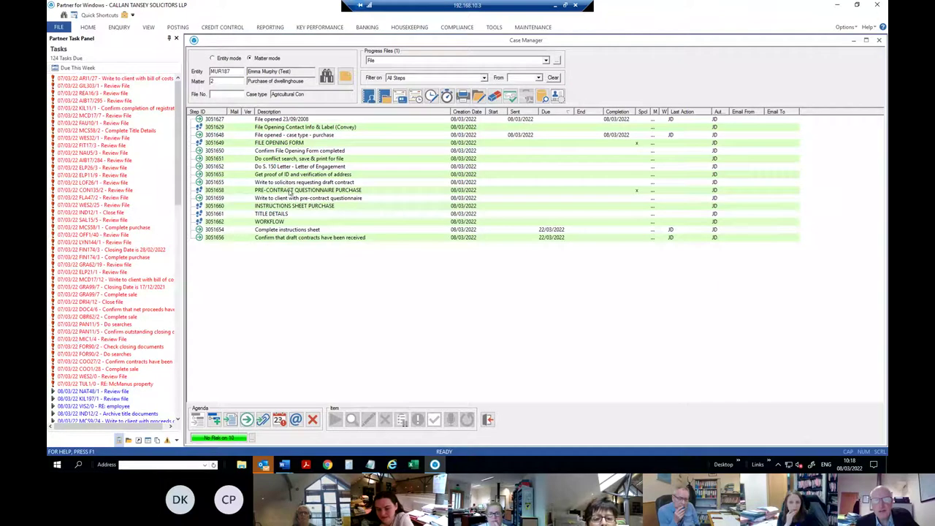
Postpone the 'Write to solicitors requesting draft contract' step, then select the questionnaire step
left_click(292, 183)
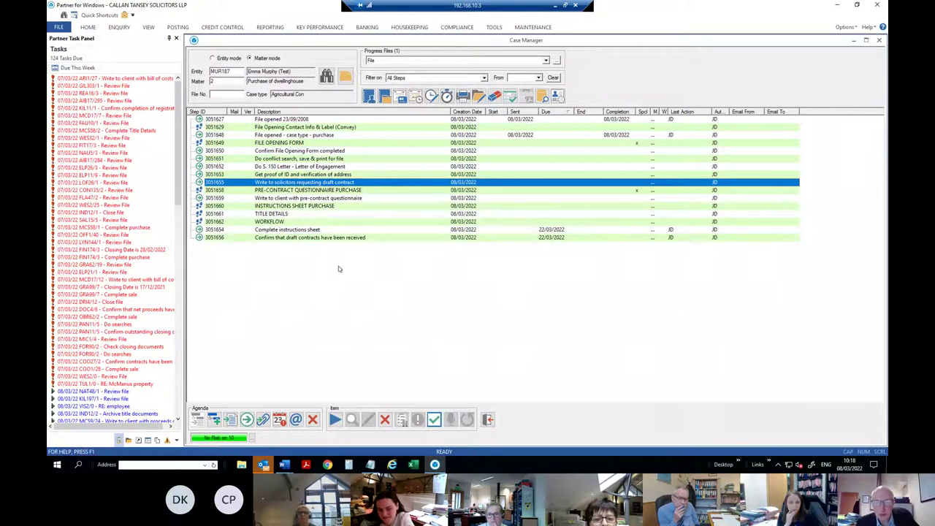
key("Return")
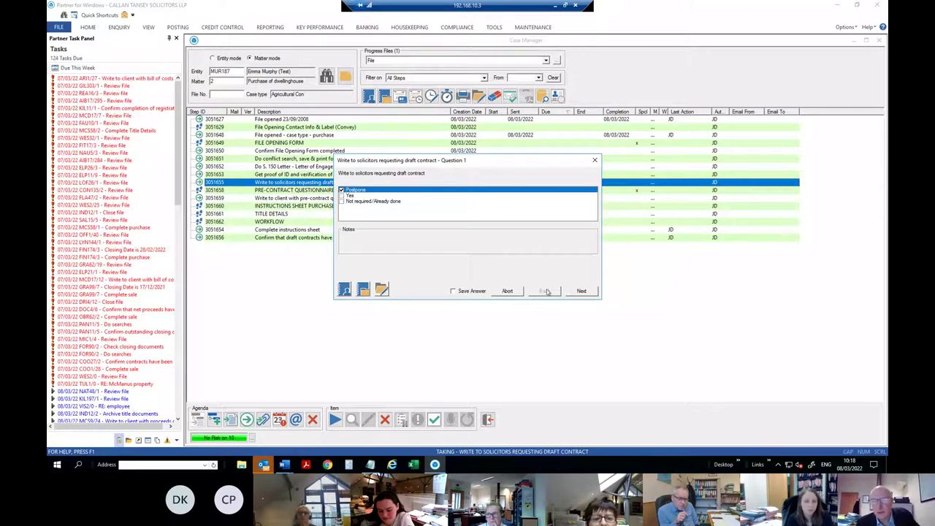
left_click(580, 291)
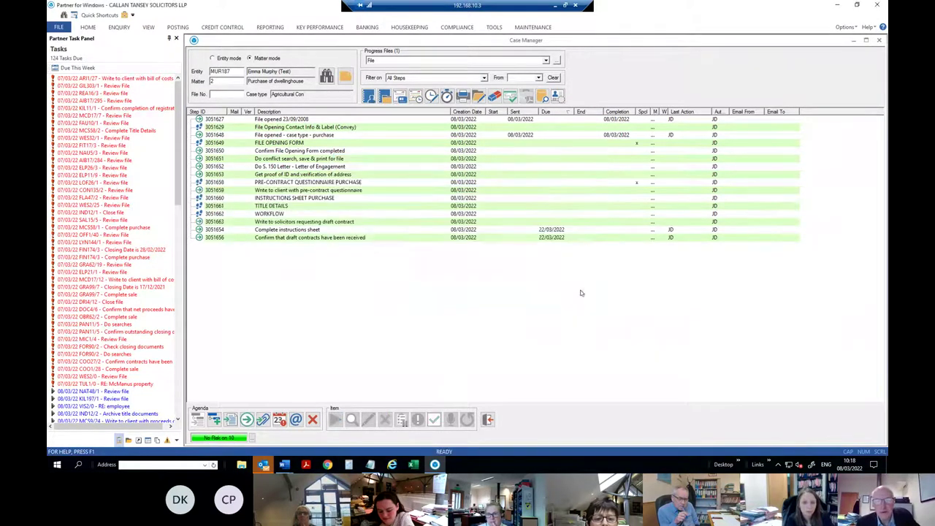
left_click(341, 223)
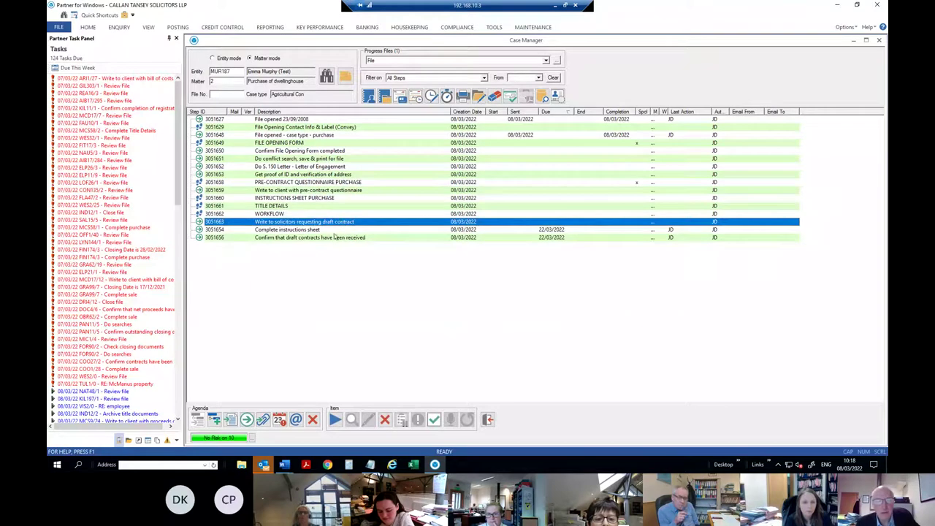
left_click(332, 189)
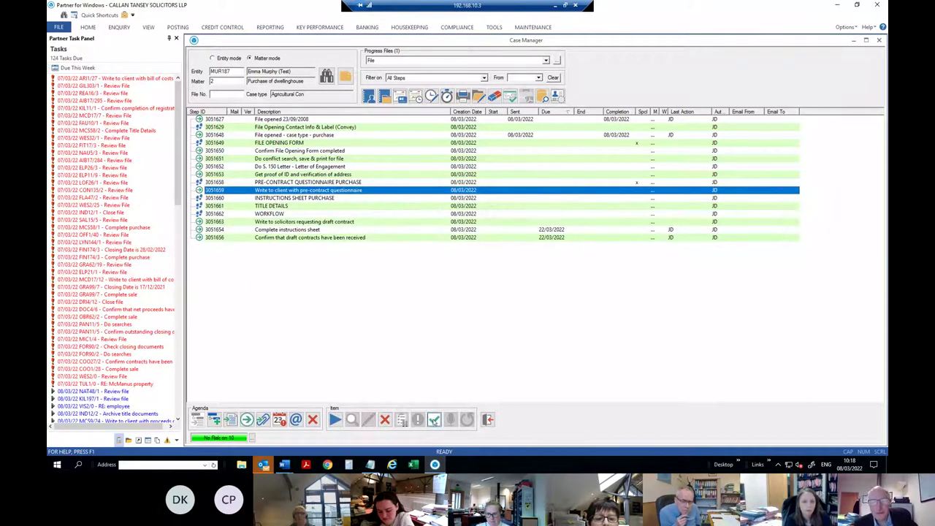
Take the pre-contract questionnaire step, answering Yes and keeping Email as the method
left_click(434, 419)
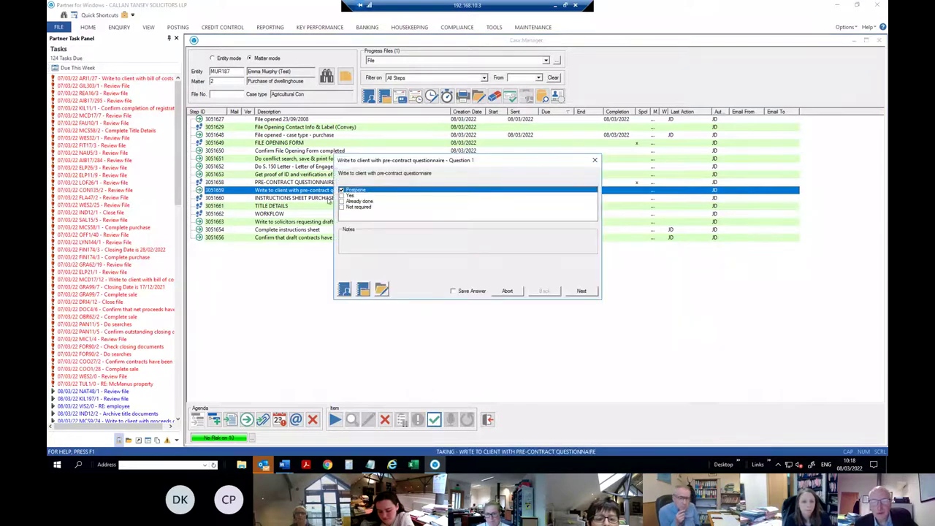
left_click(351, 195)
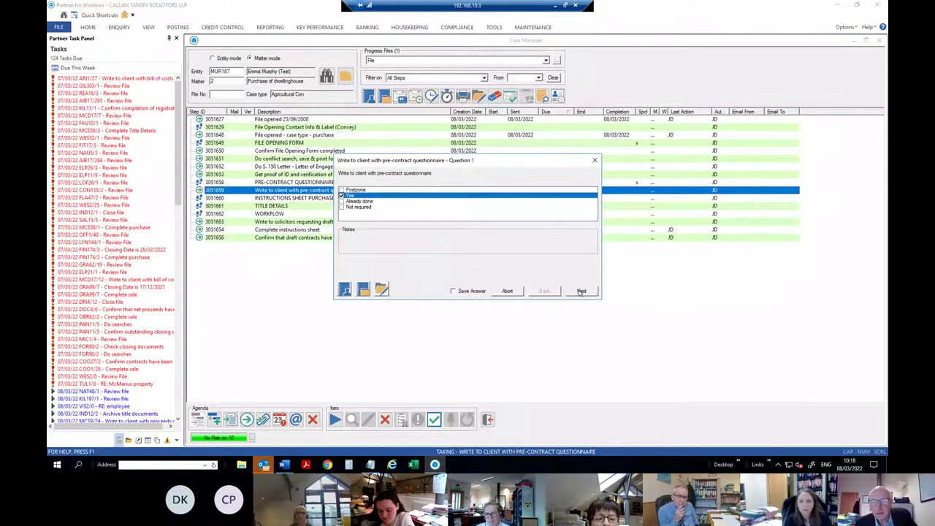
left_click(581, 291)
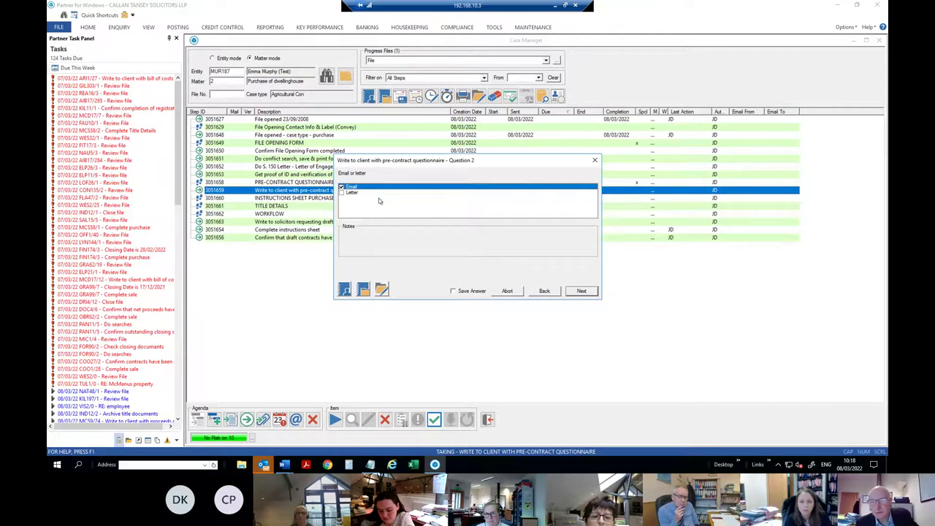
left_click(576, 287)
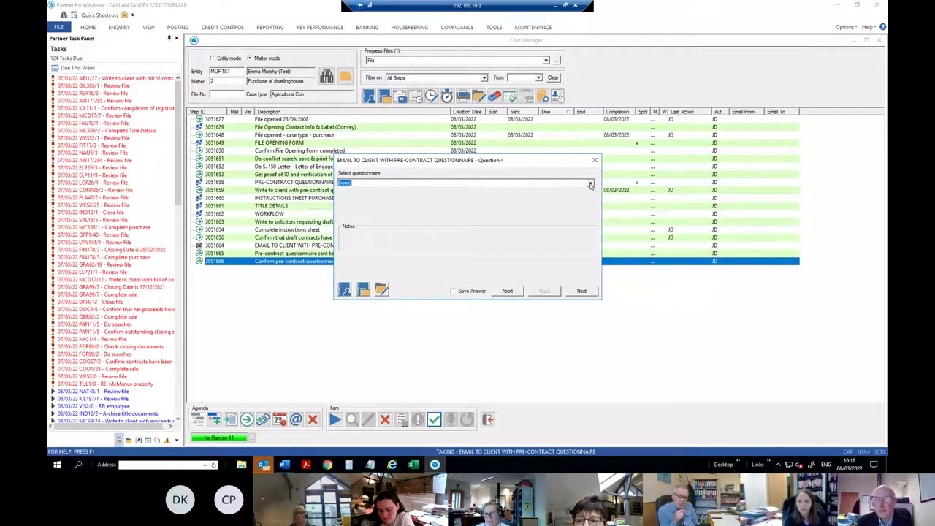
Pick the PRE-CONTRACT QUESTIONNAIRE PURCHASE pdf and choose the client as the email recipient
left_click(590, 184)
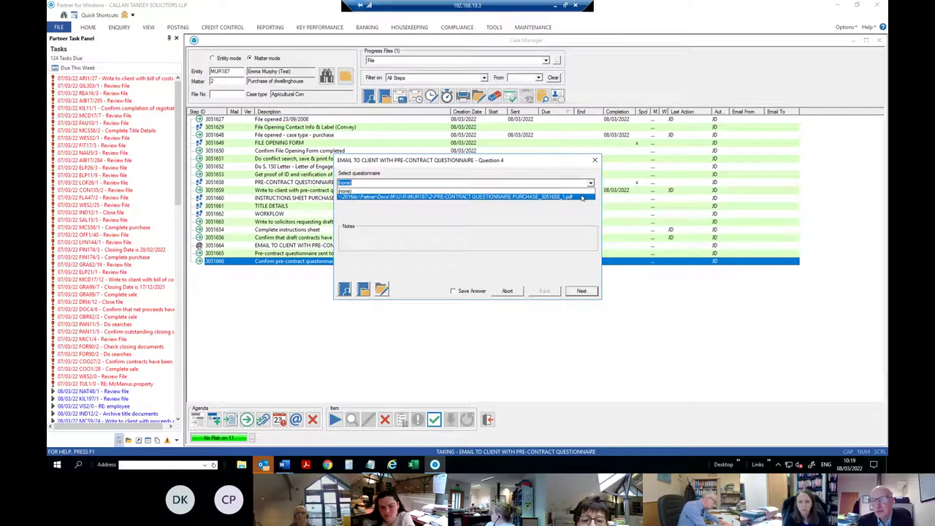
left_click(582, 197)
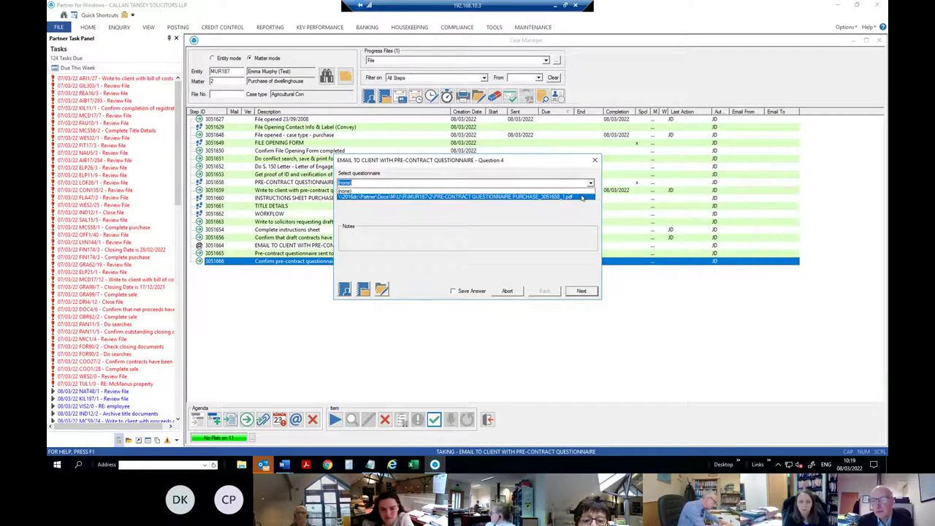
left_click(581, 291)
left_click(89, 269)
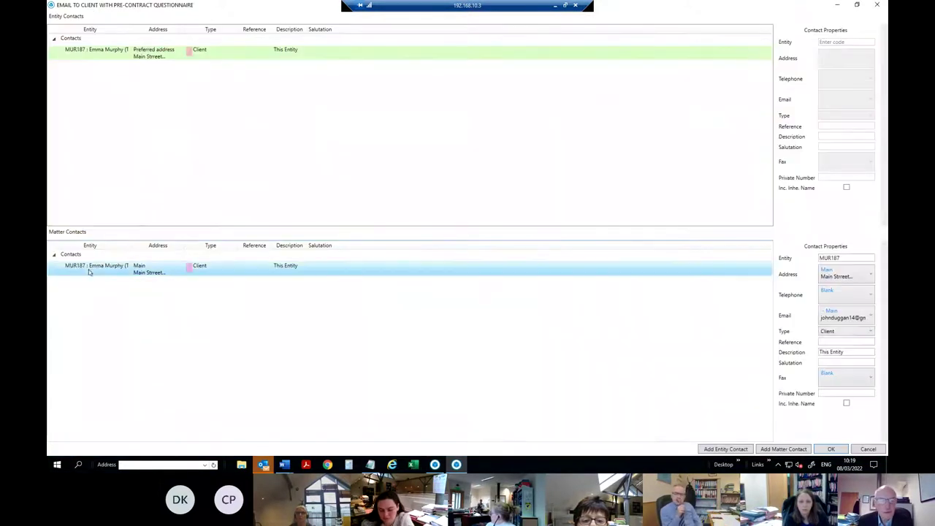
Confirm the matter contact, allow Outlook access, and send the questionnaire email with its PDF
left_click(830, 449)
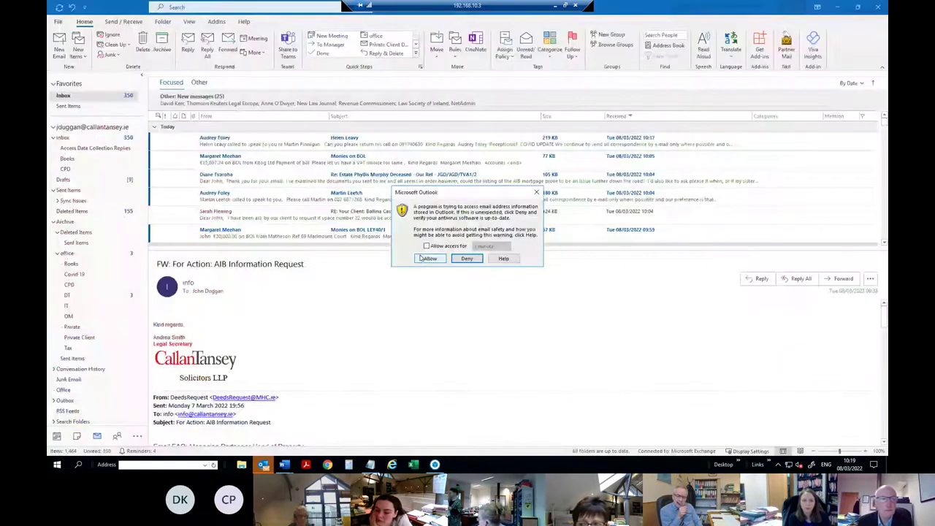
left_click(427, 259)
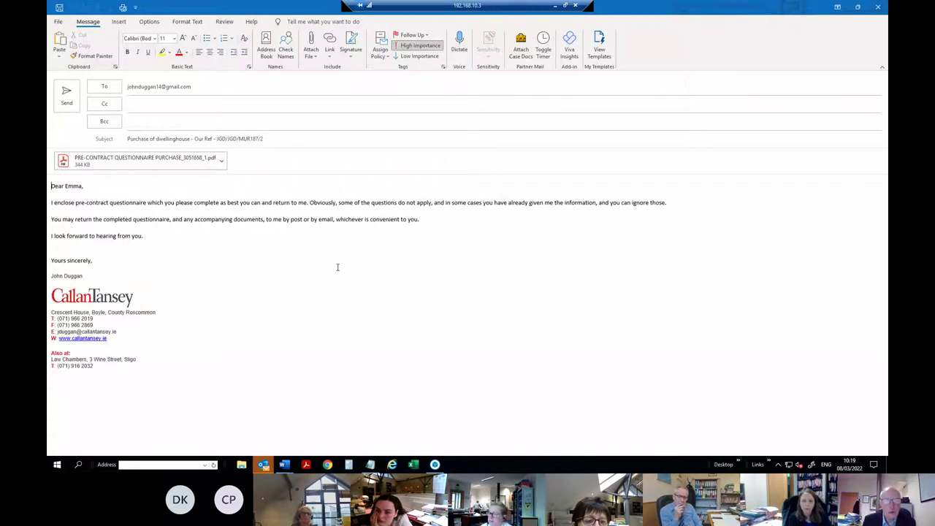
left_click(67, 95)
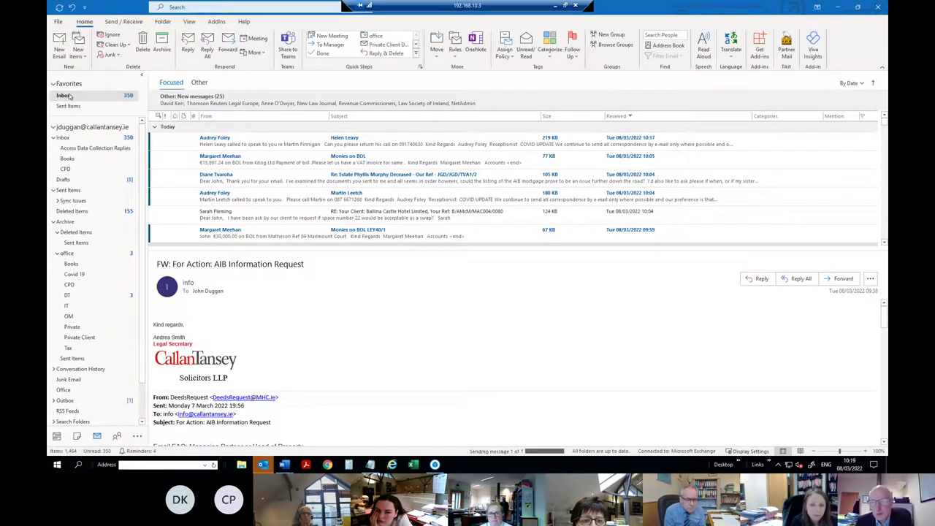
left_click(65, 96)
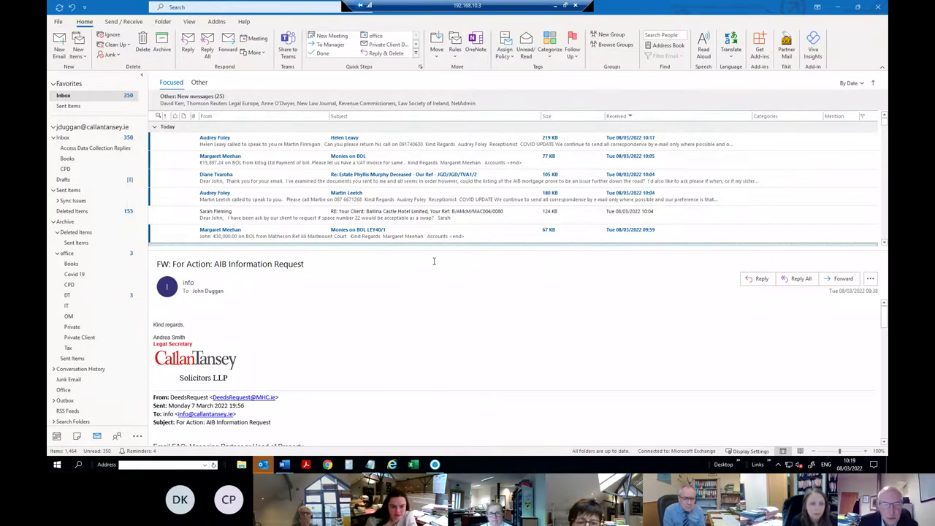
Return to the Partner Case Manager and close the sent questionnaire email window
key("alt+Tab")
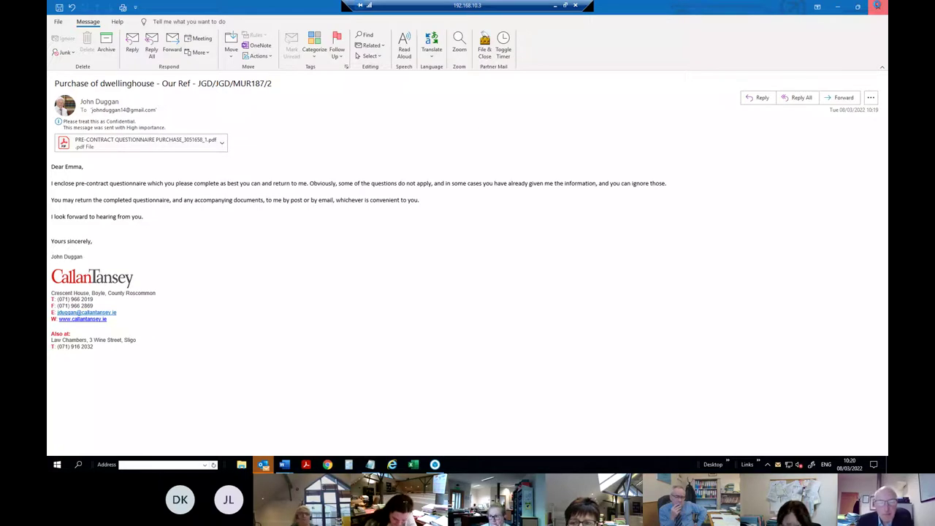
left_click(877, 6)
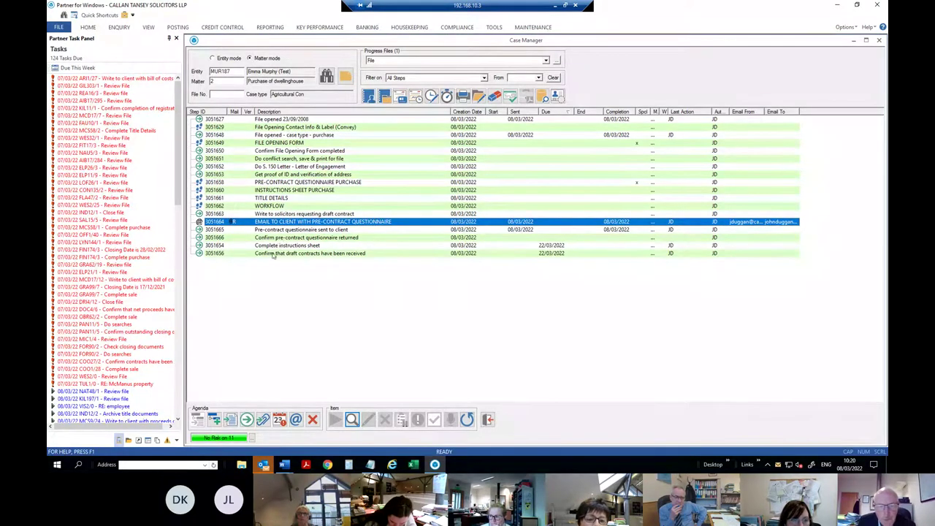
Change the task panel's period filter from Due This Week to Due Today
left_click(278, 238)
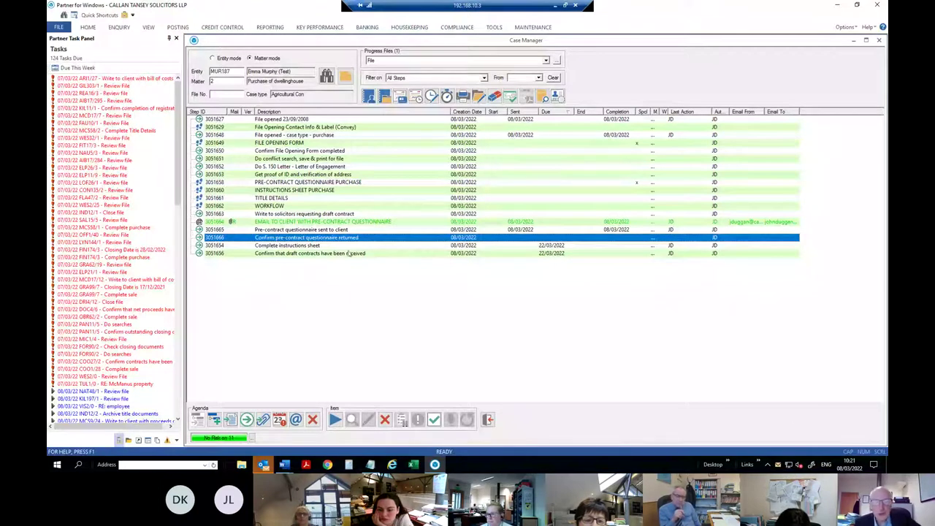
left_click(538, 248)
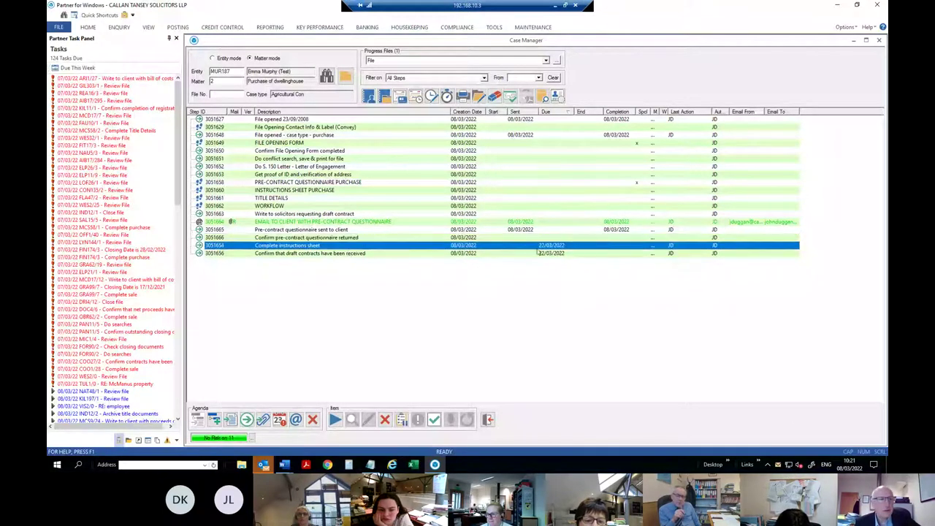
left_click(80, 68)
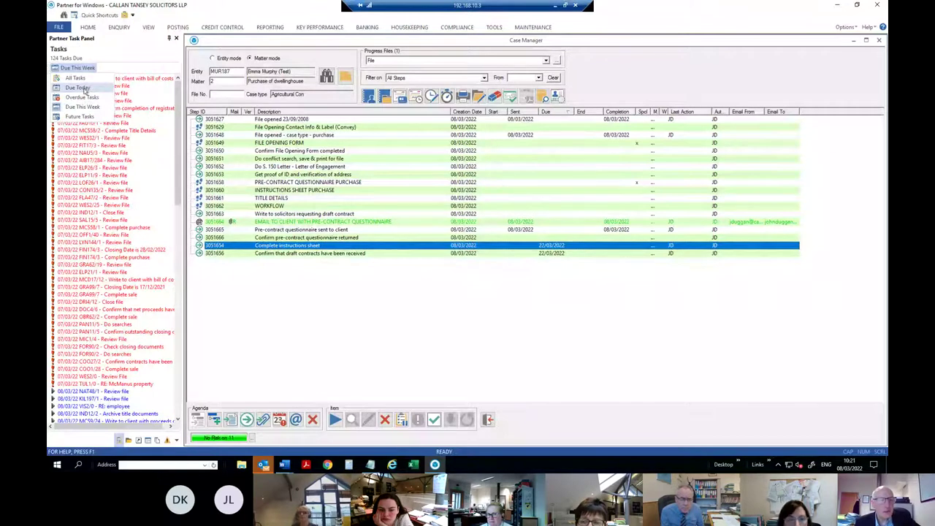
left_click(78, 88)
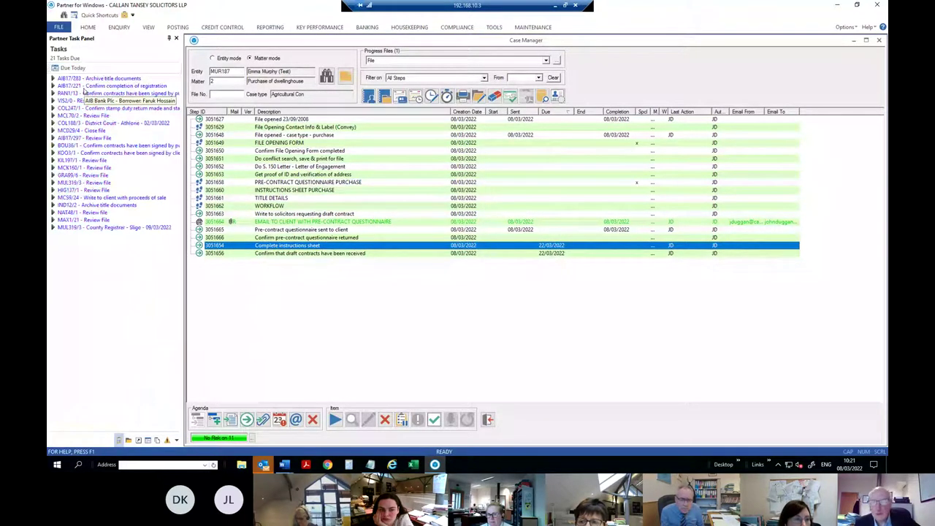
Set the Complete instructions sheet due date to 8 March 2022
double_click(558, 246)
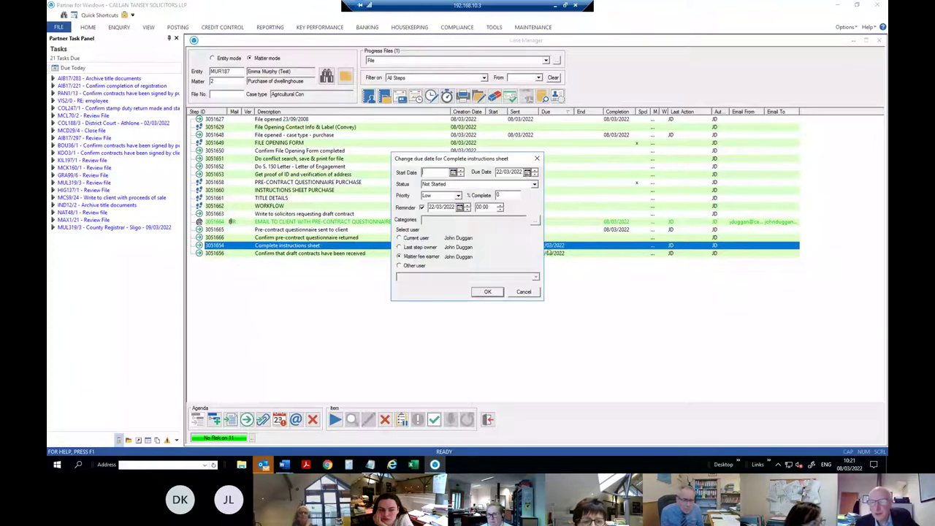
left_click(528, 172)
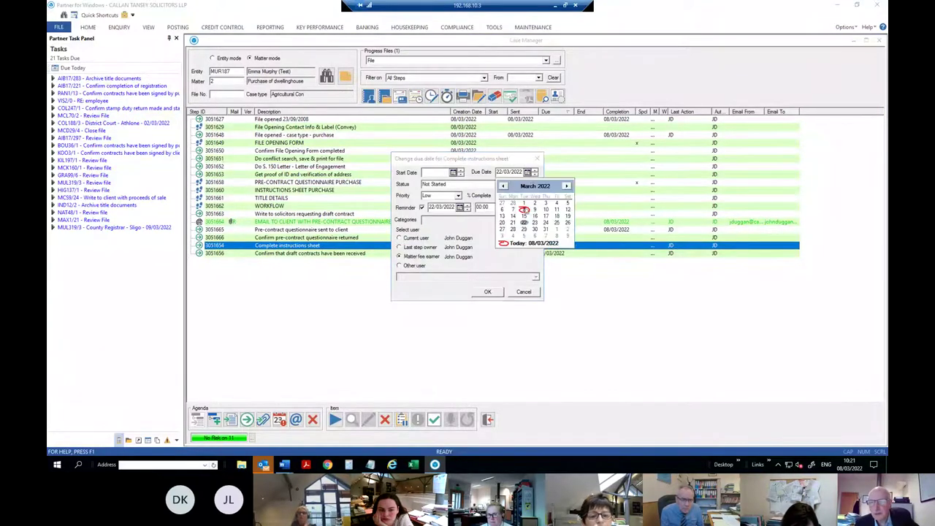
left_click(523, 210)
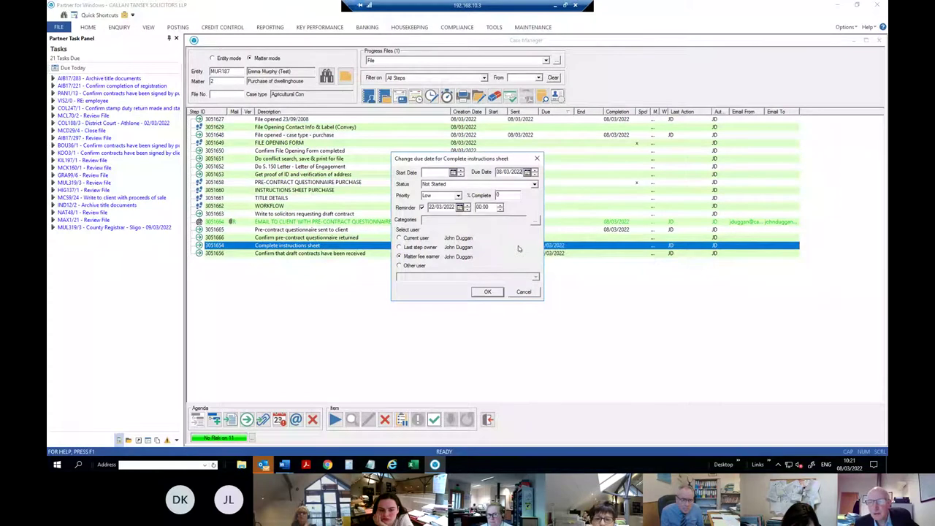
left_click(487, 291)
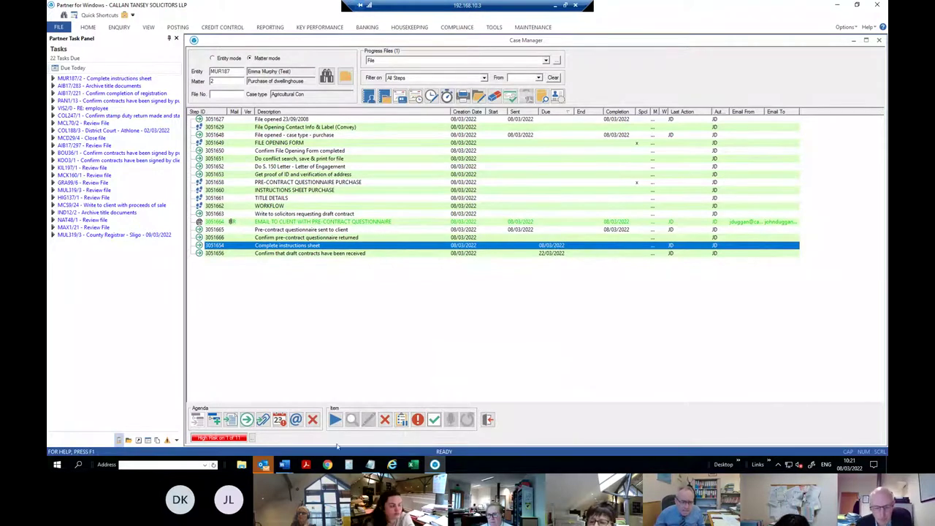
Open the MUR187/2 Complete instructions sheet task in Case Manager
mouse_move(262, 464)
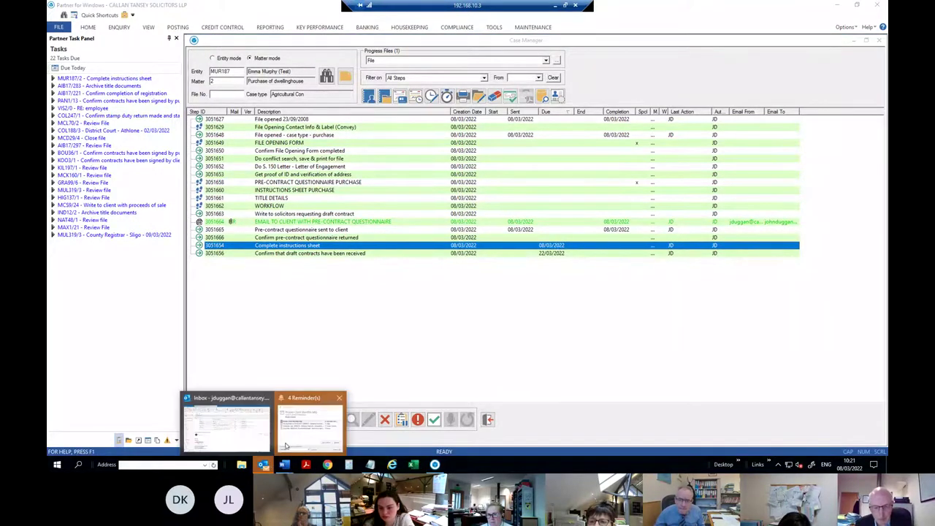
mouse_move(248, 437)
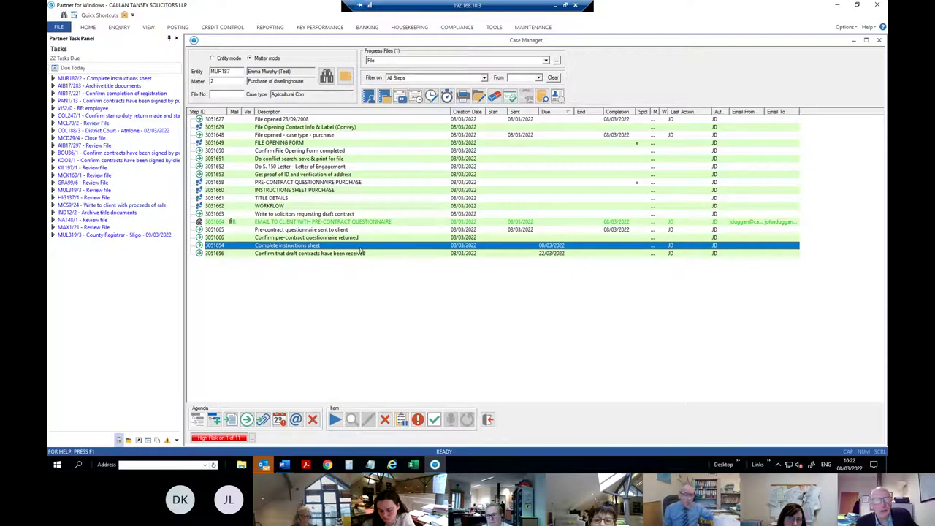
left_click(117, 79)
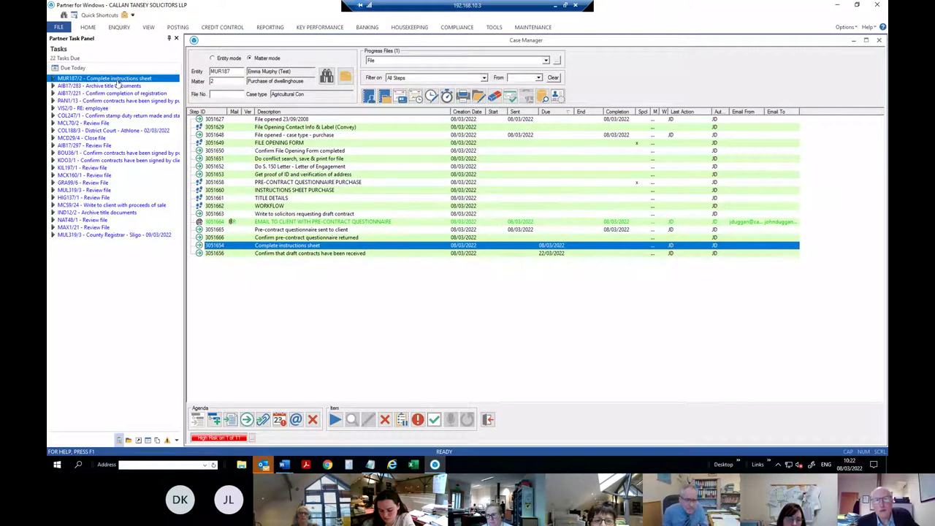
double_click(116, 78)
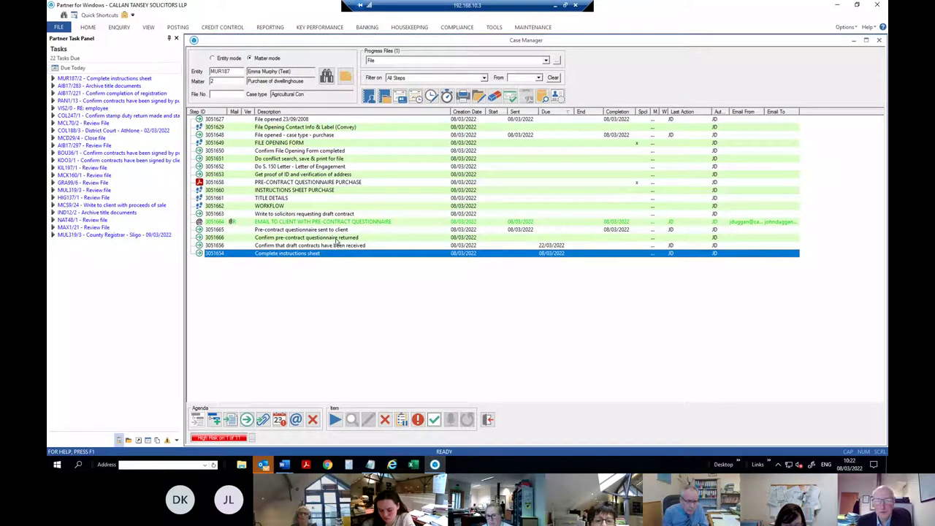
Take the Confirm pre-contract questionnaire returned step, answering Write to client
left_click(338, 238)
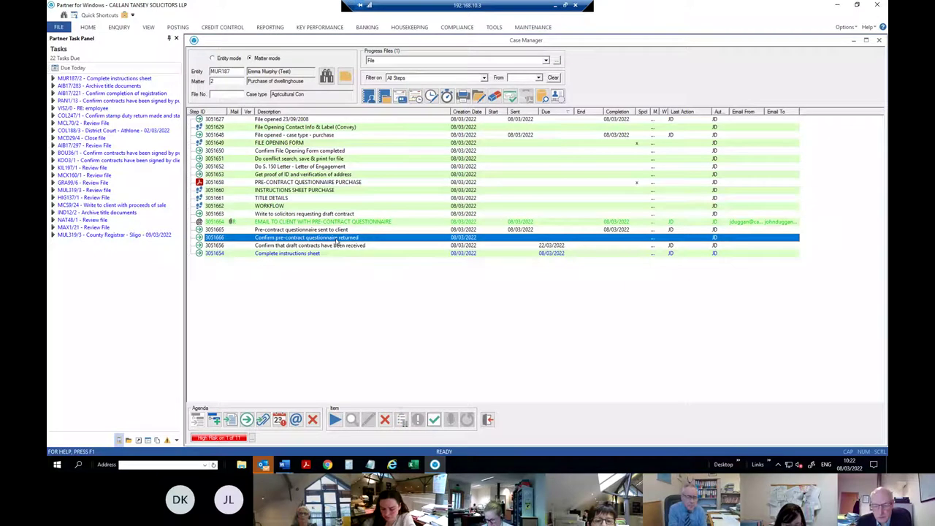
left_click(434, 419)
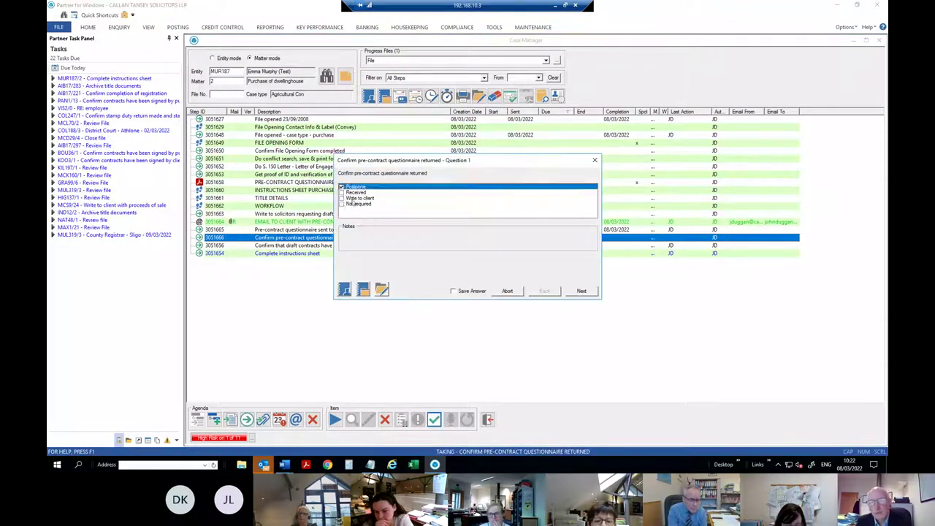
left_click(341, 198)
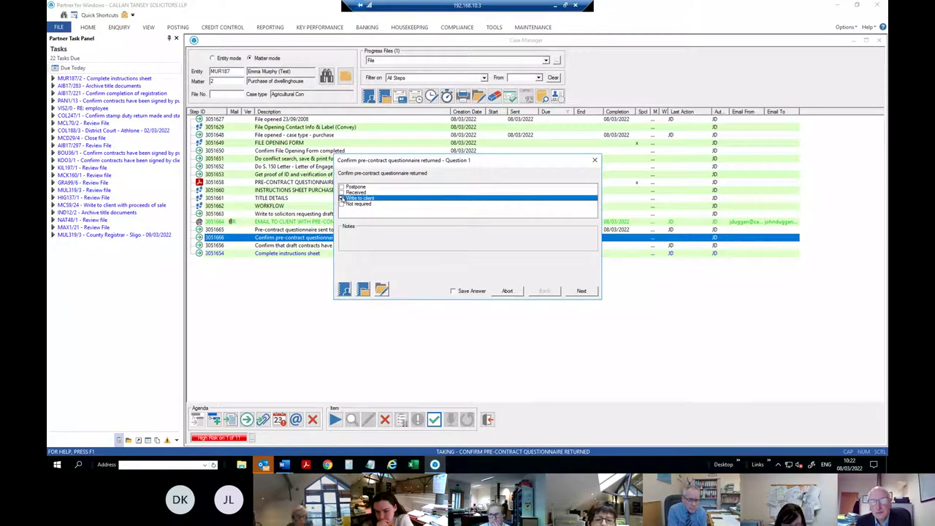
left_click(341, 198)
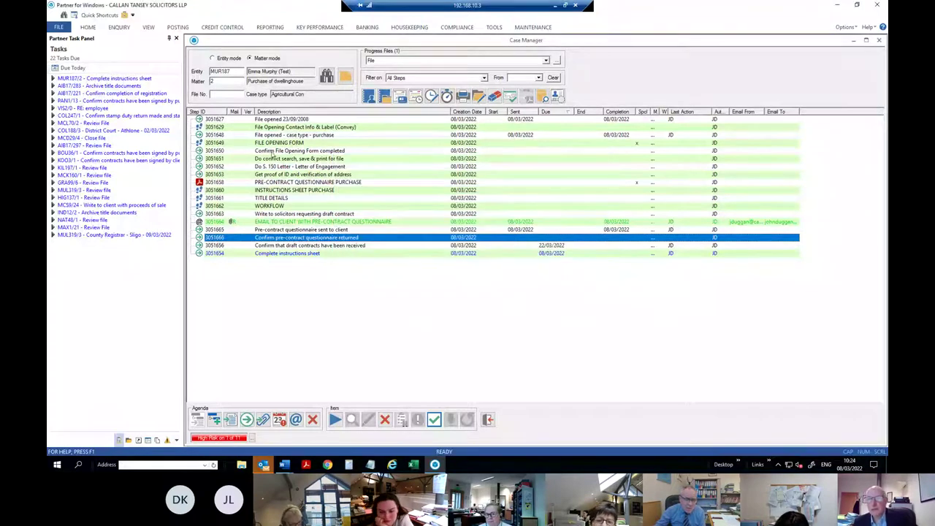
Select the Do S. 150 Letter step and take it
left_click(272, 151)
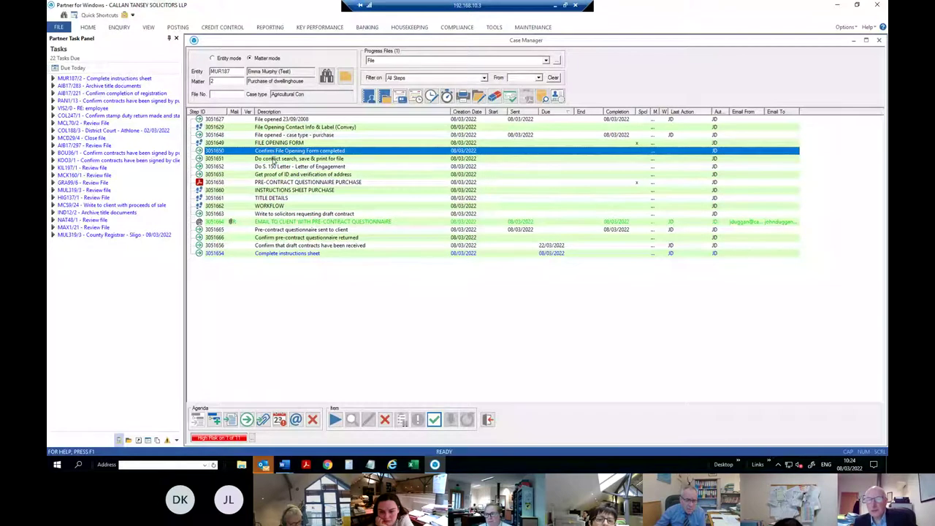
left_click(273, 158)
left_click(274, 166)
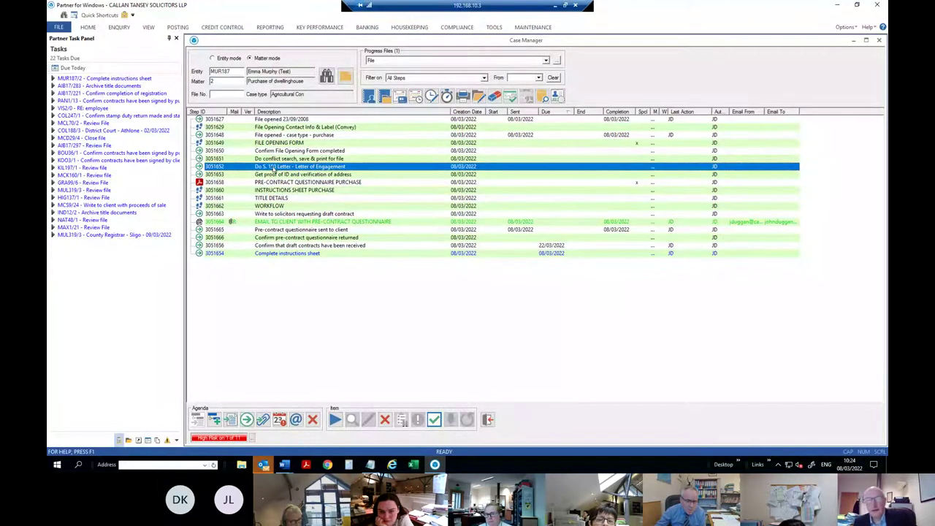
left_click(433, 419)
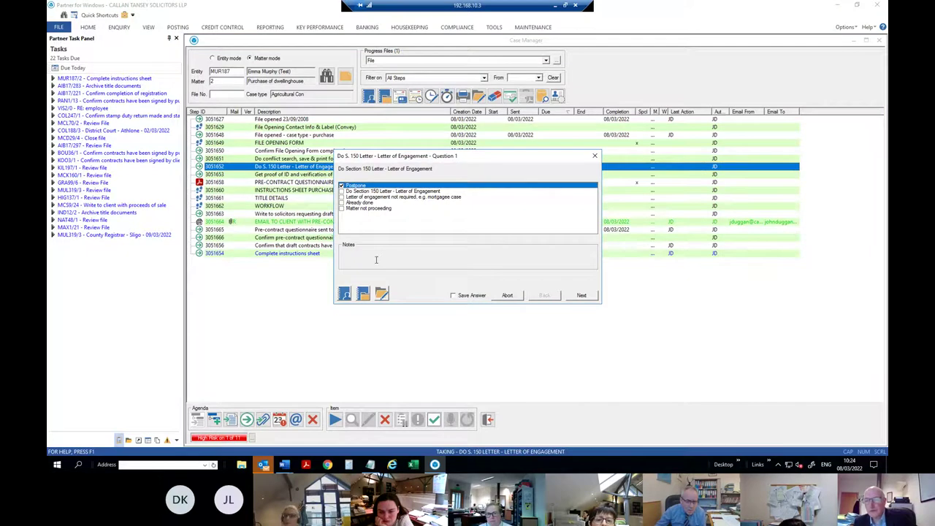
Choose Do Section 150 Letter, with a covering letter sent as a posted Letter
key("Down")
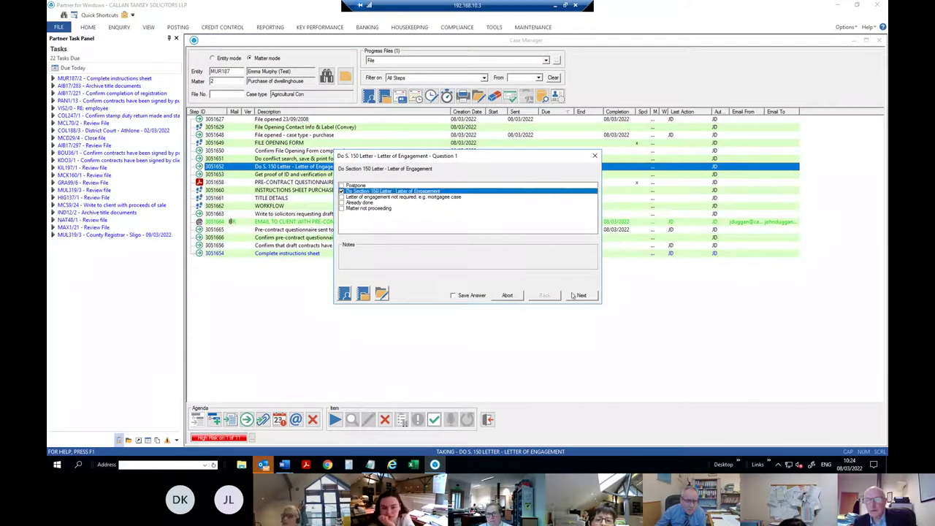
left_click(574, 295)
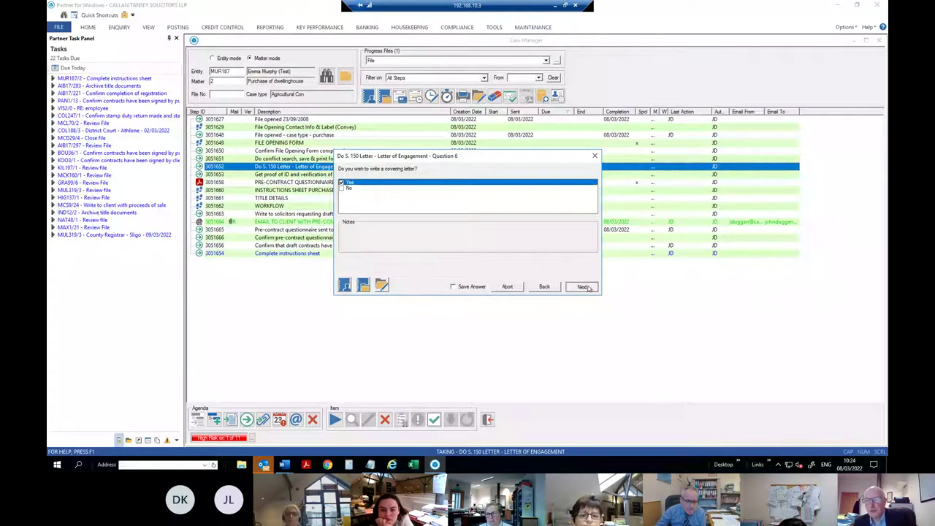
left_click(589, 287)
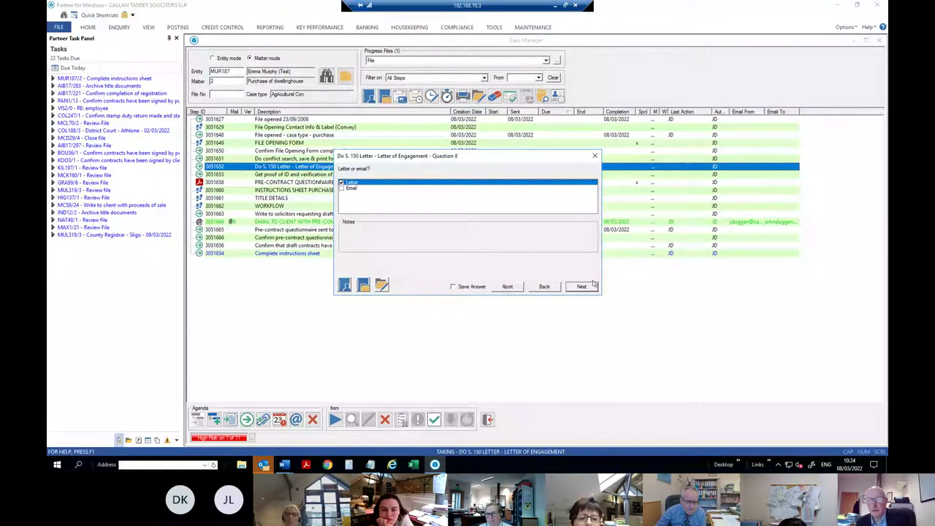
left_click(591, 286)
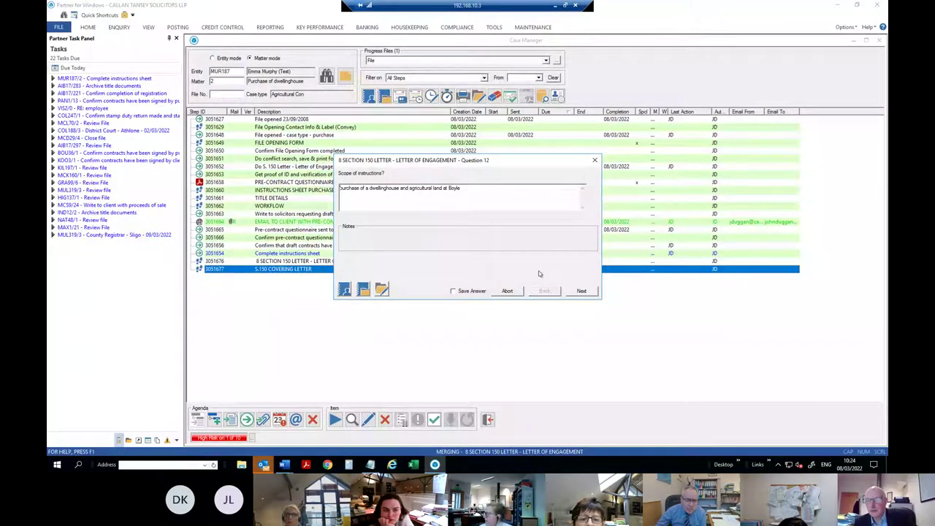
Accept the scope and Likely costs answers, then view Matter Properties to check the 1500.00 fee
left_click(581, 291)
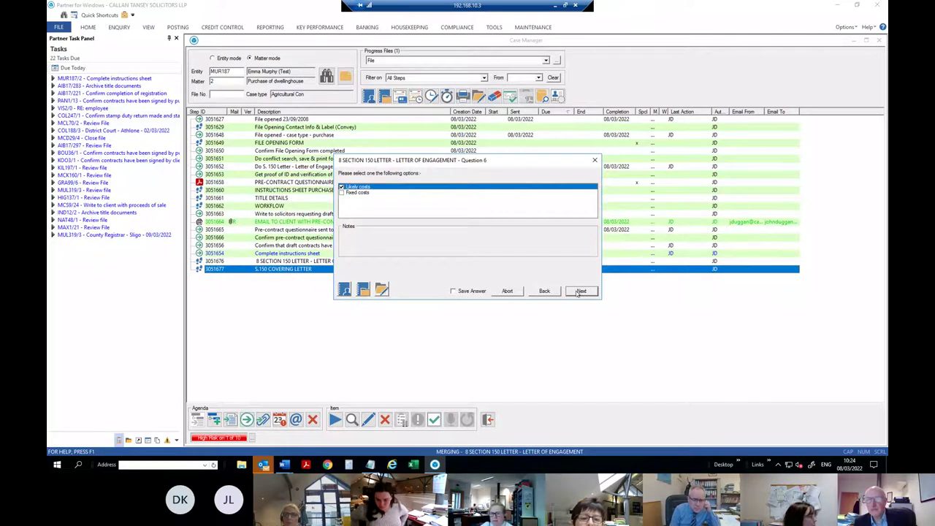
left_click(580, 291)
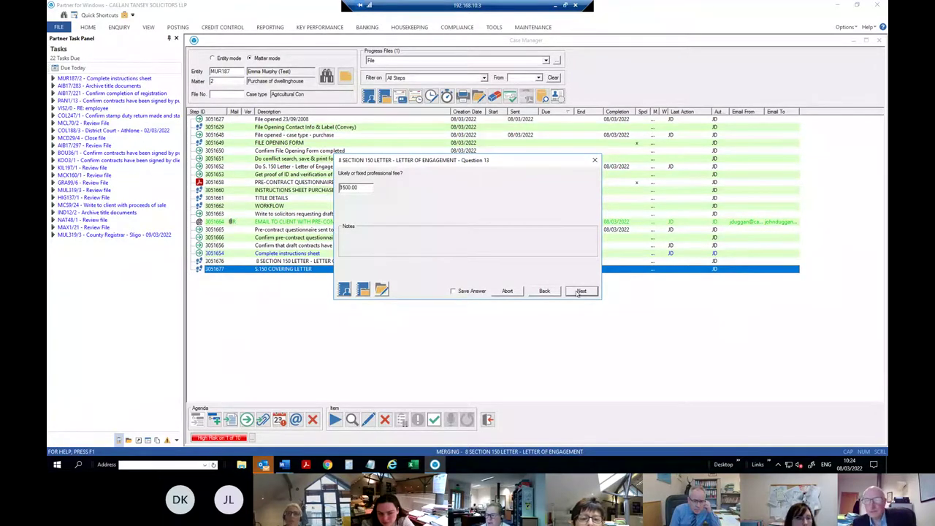
left_click(381, 289)
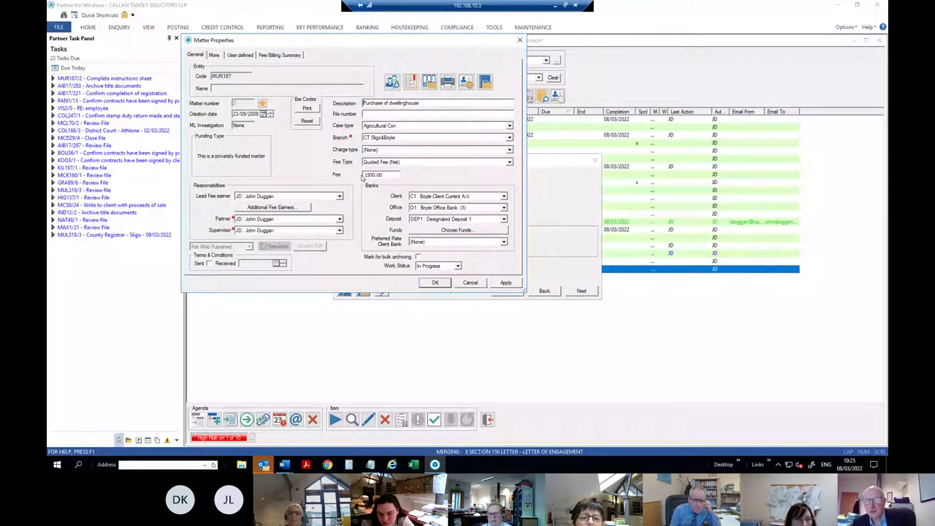
Close Matter Properties after confirming the 1500.00 quoted fee
left_click(435, 283)
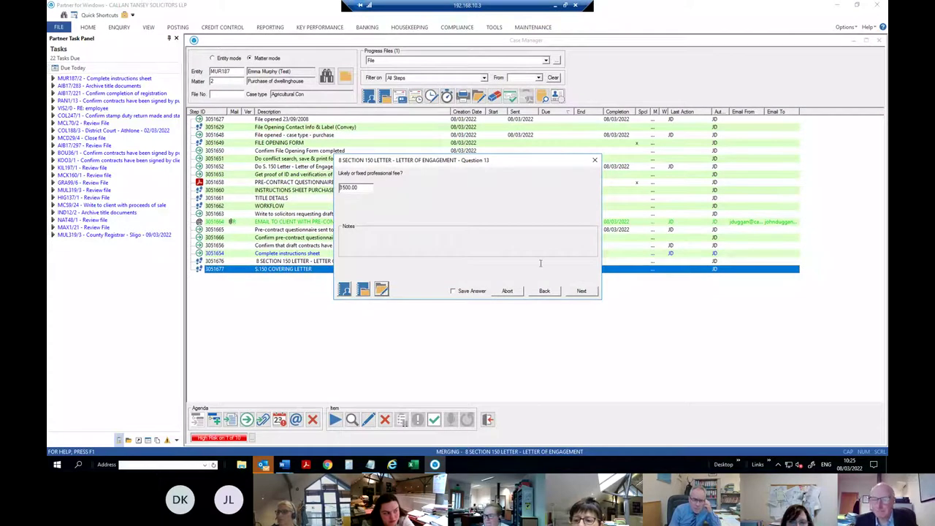
Accept the 1500.00 fee and answer that costs have been incurred to date
left_click(581, 290)
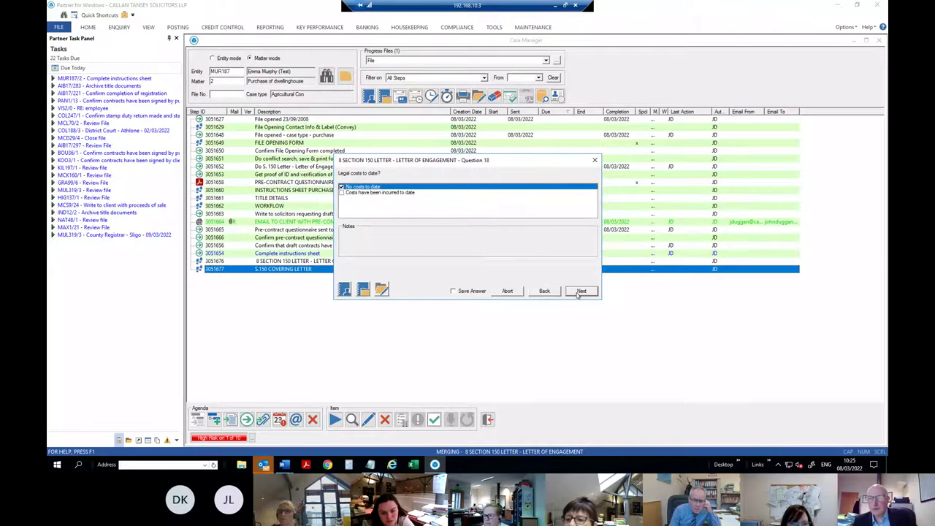
left_click(579, 292)
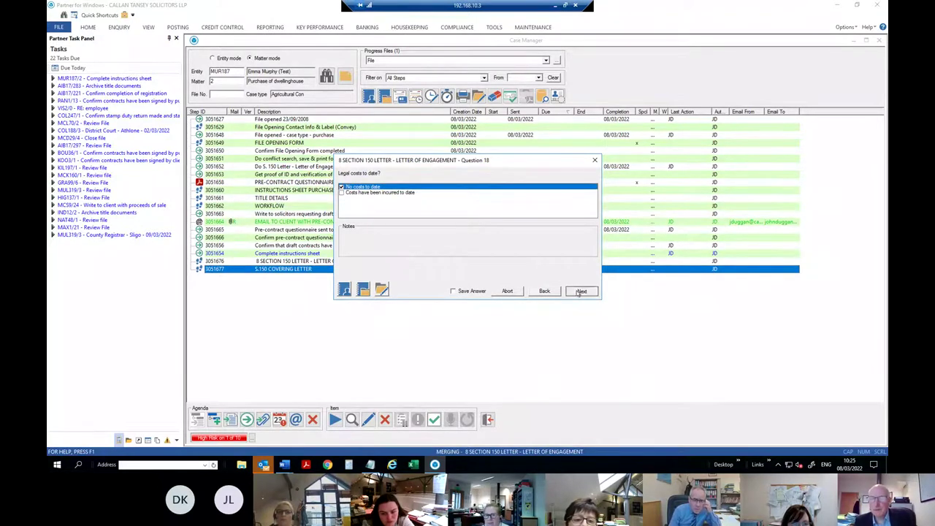
left_click(341, 193)
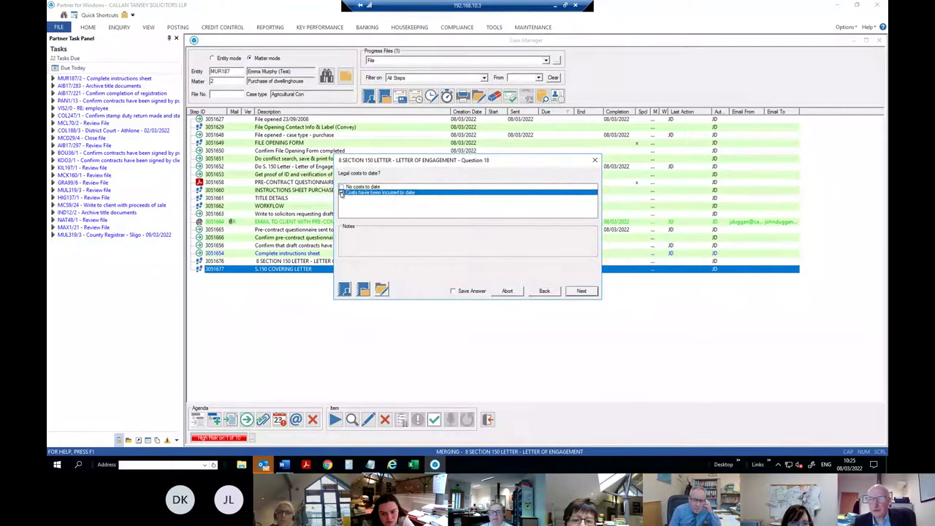
key("Return")
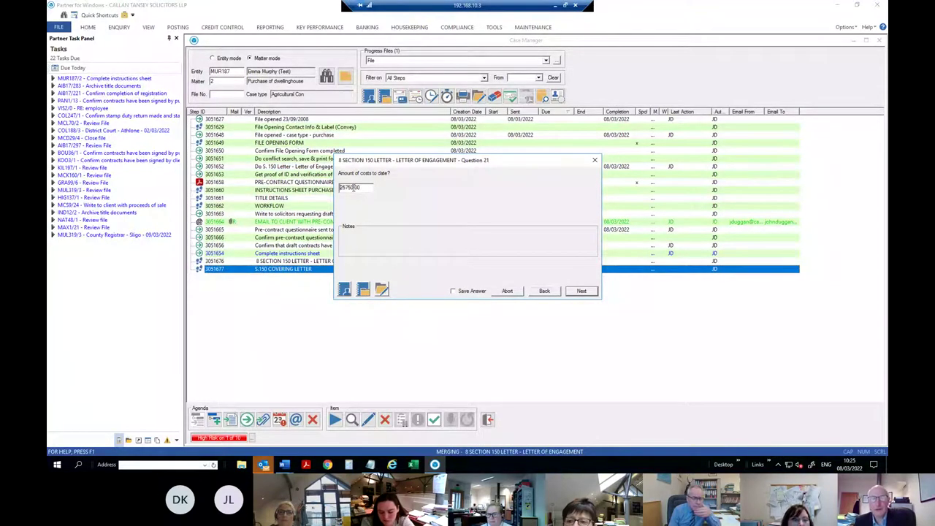
Enter 750.00 as costs to date and load the matter contact into the letter
left_click_drag(344, 187, 336, 192)
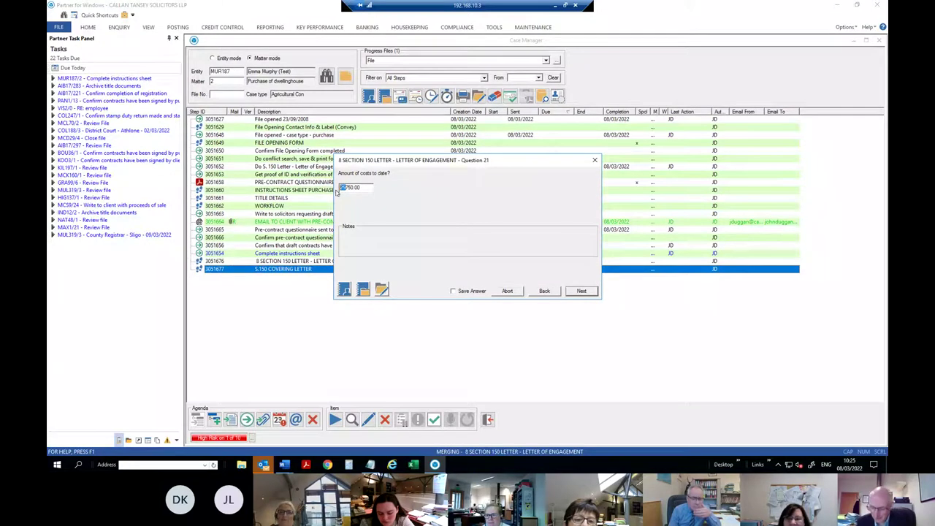
key("BackSpace")
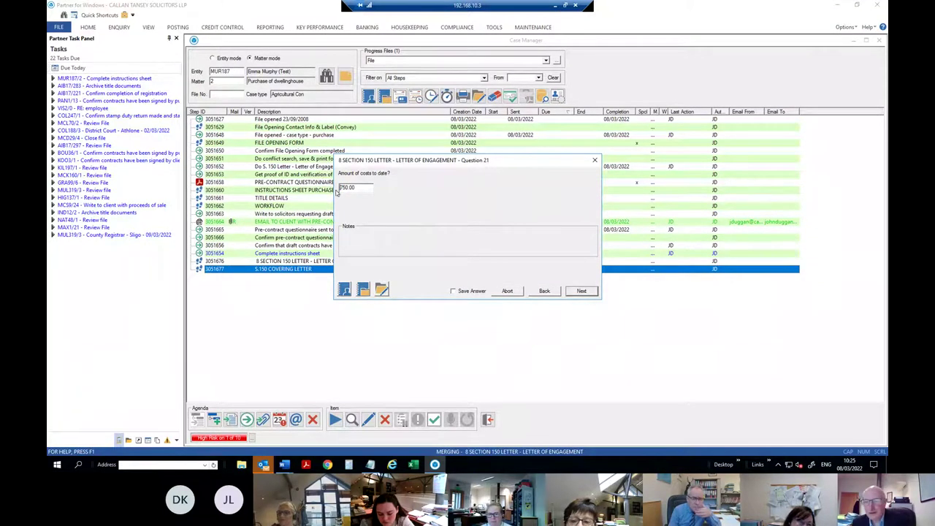
left_click(573, 291)
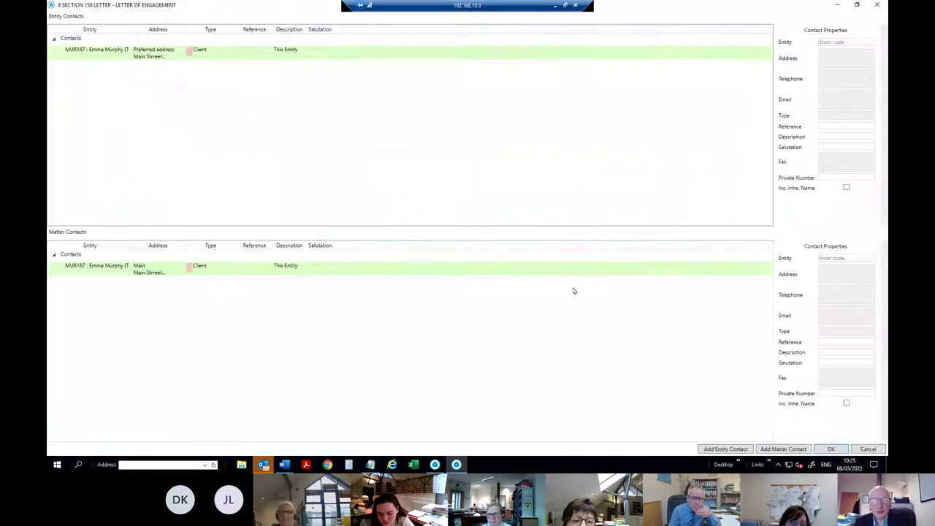
left_click(305, 271)
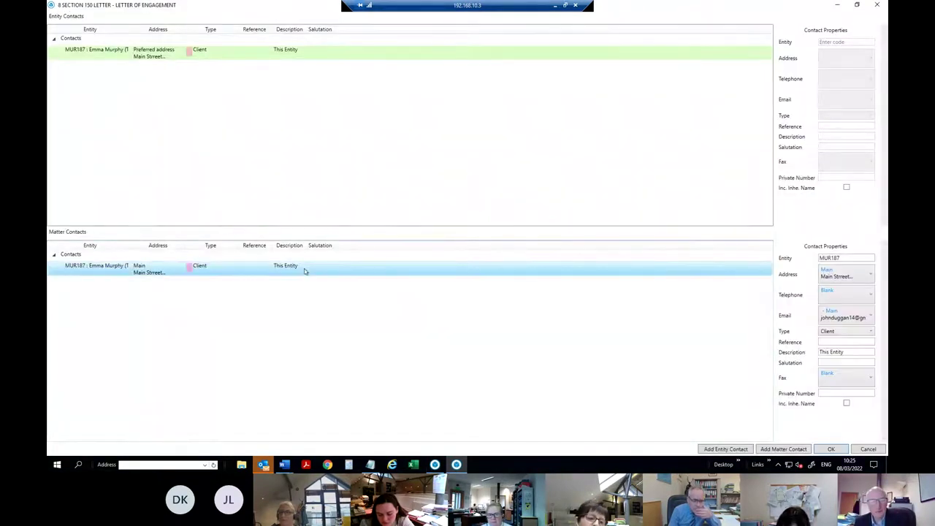
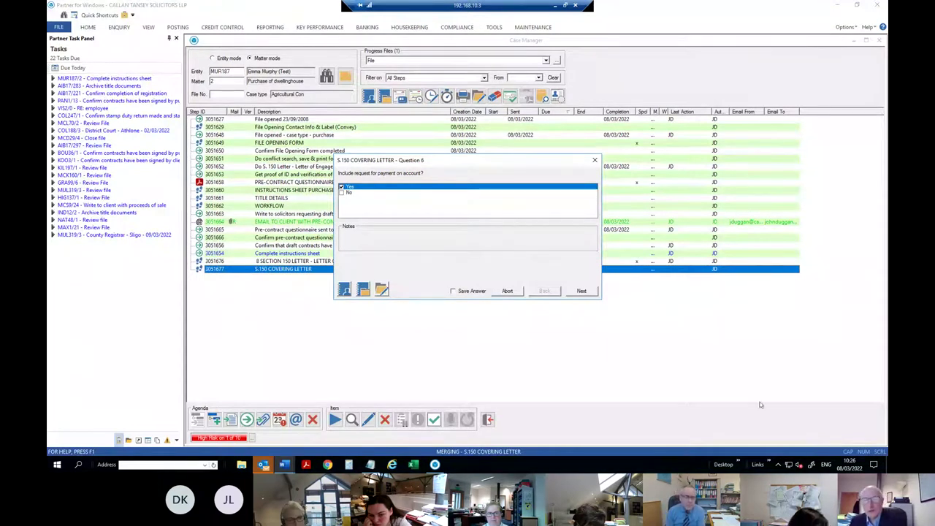
Merge the S.150 covering letter with No payment on account, addressed to the client contact
left_click(343, 192)
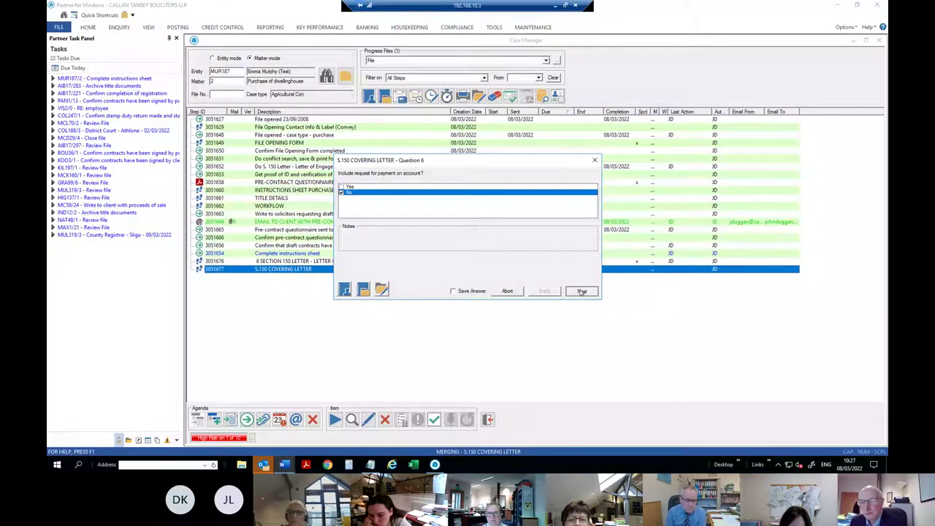
left_click(581, 291)
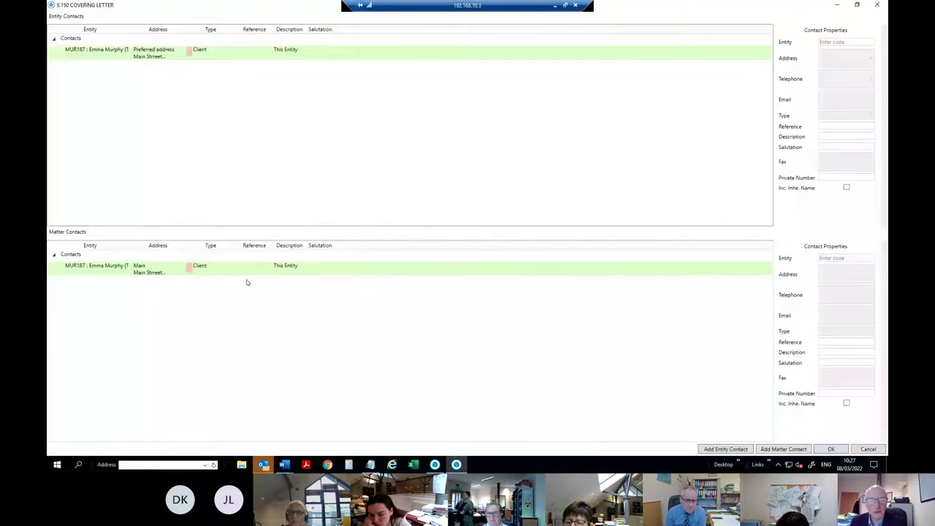
left_click(834, 449)
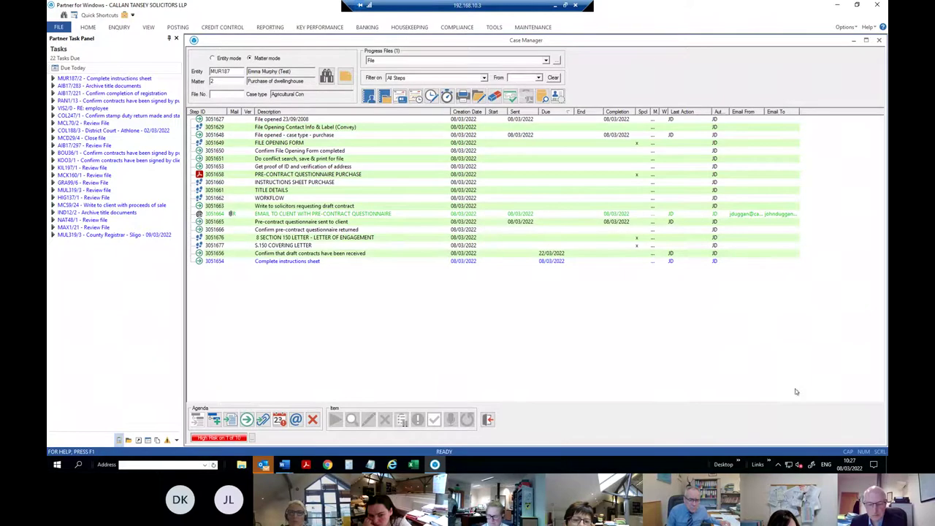
Close the FILE OPENING FORM document in Word
left_click(283, 464)
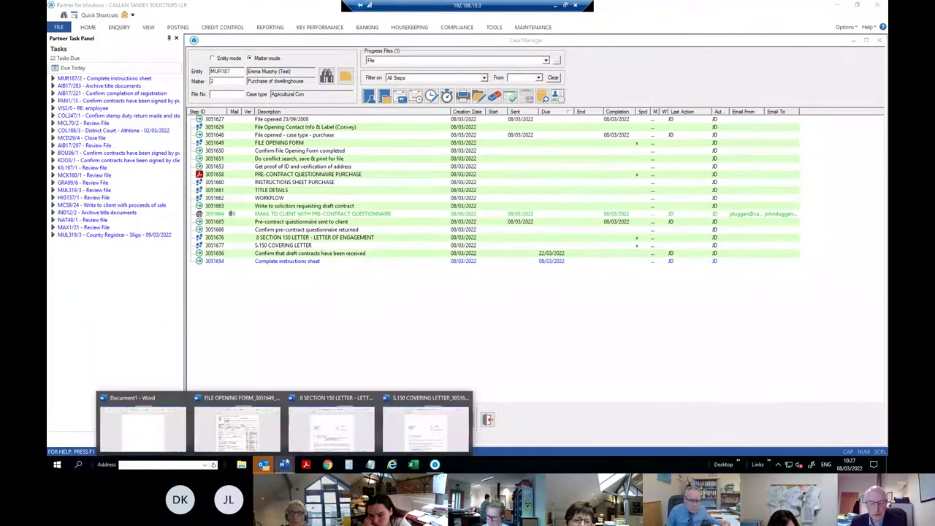
mouse_move(272, 398)
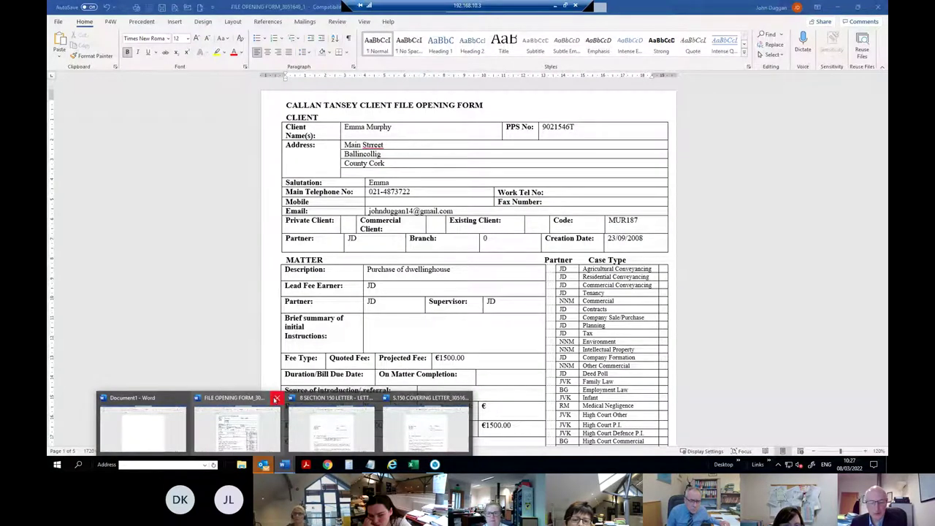
left_click(276, 398)
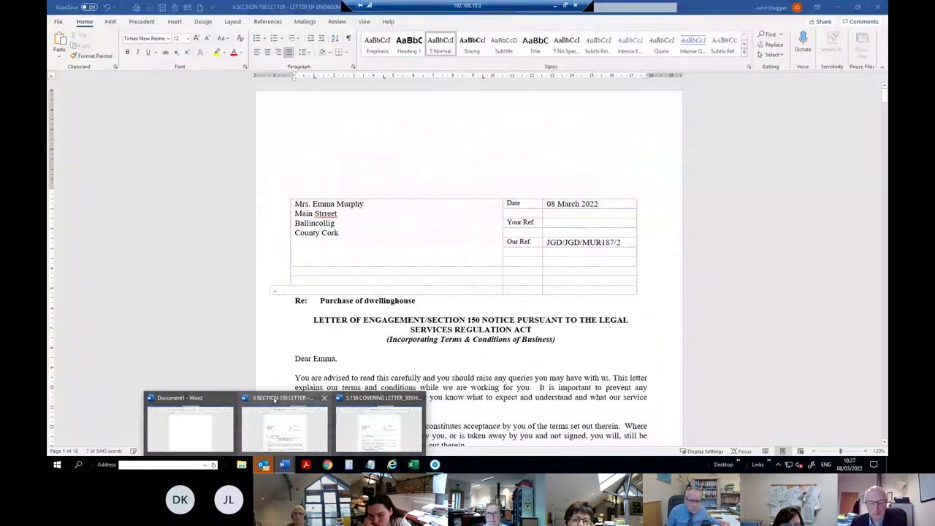
Review the Section 150 engagement letter and S.150 covering letter, then close both
left_click(296, 436)
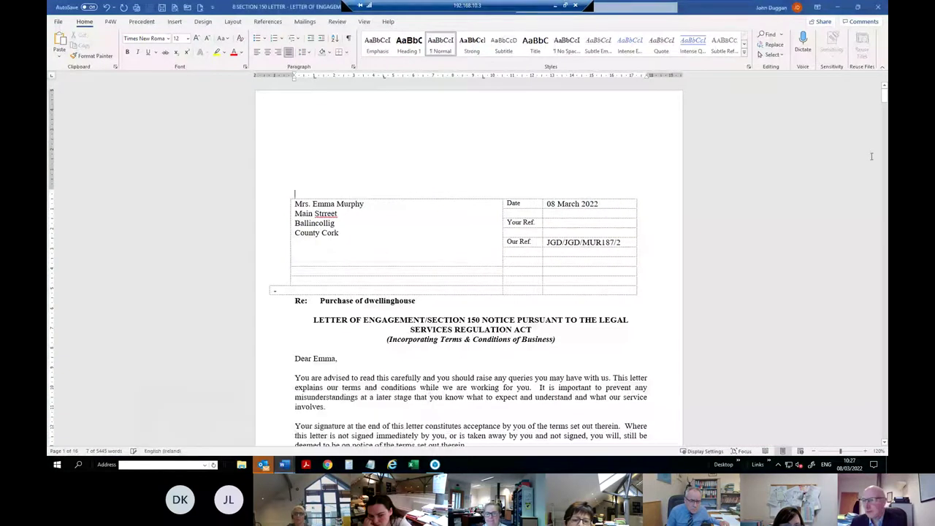
left_click_drag(883, 95, 880, 173)
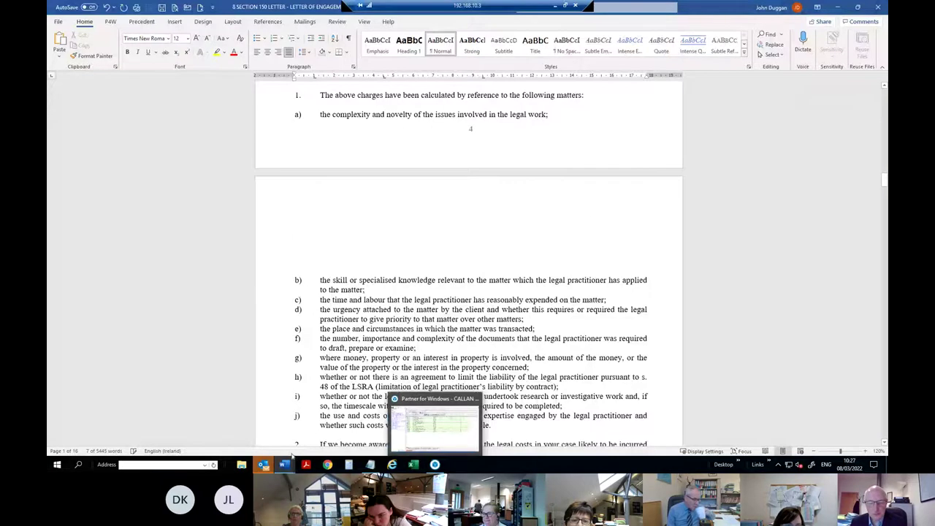
key("alt+Tab")
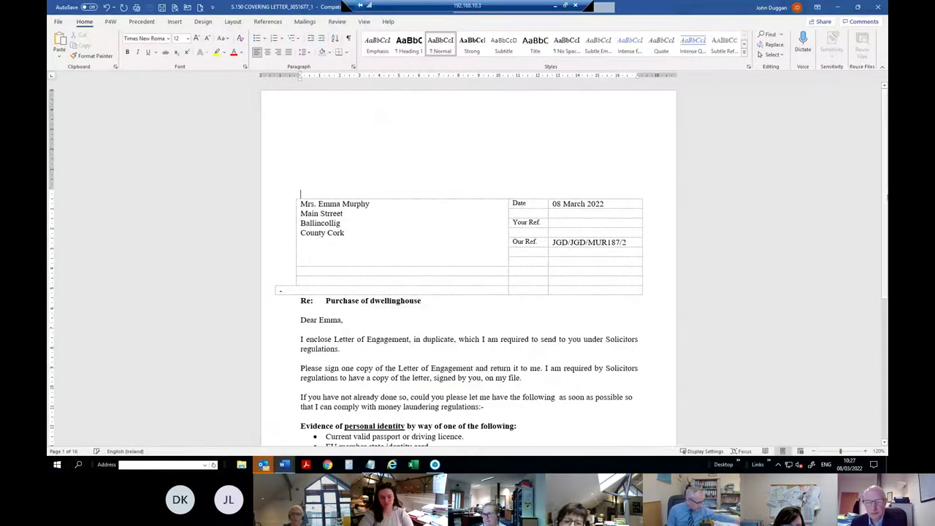
scroll(468, 292, "down", 8)
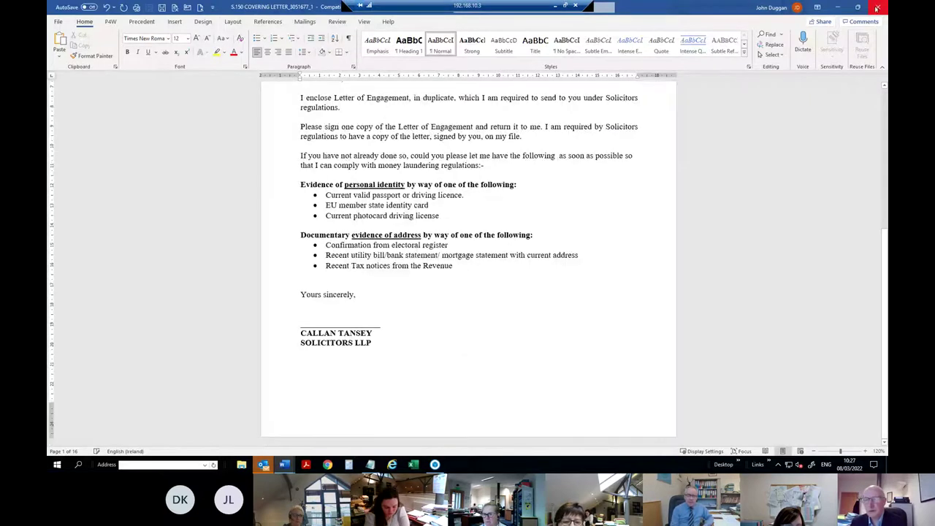
left_click(876, 8)
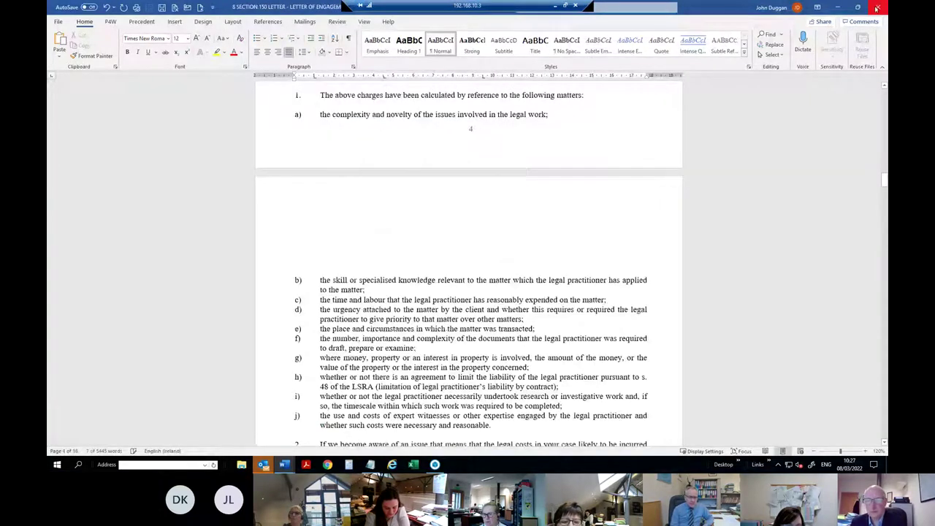
left_click(876, 8)
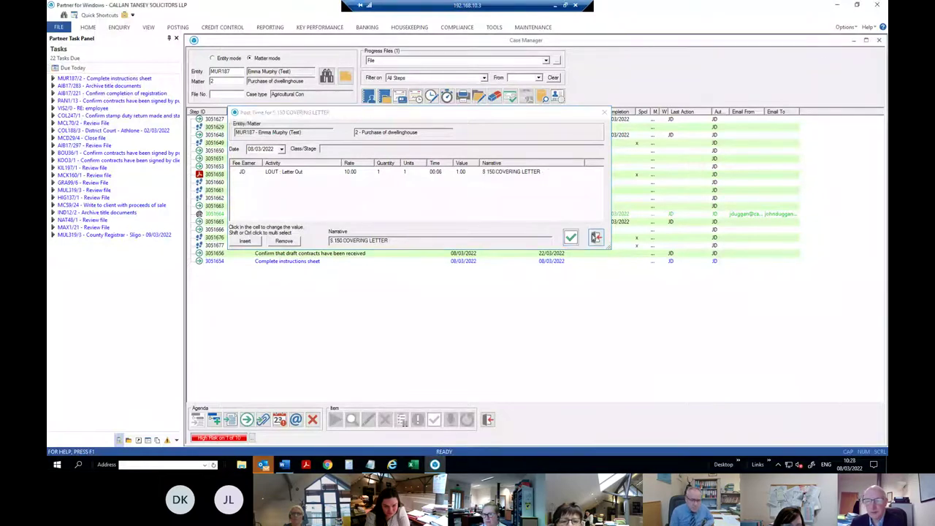
Print the Section 150 letter and S.150 covering letter without running macros
left_click(593, 237)
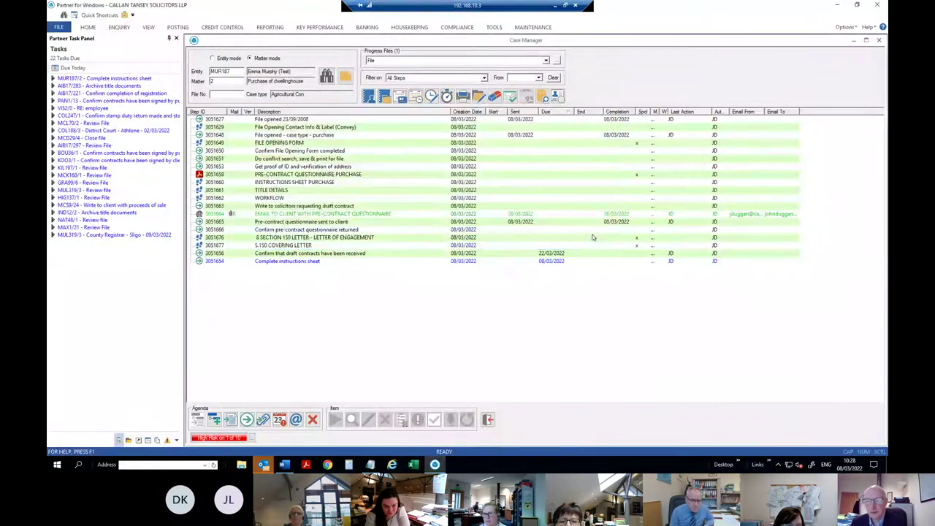
left_click(258, 239)
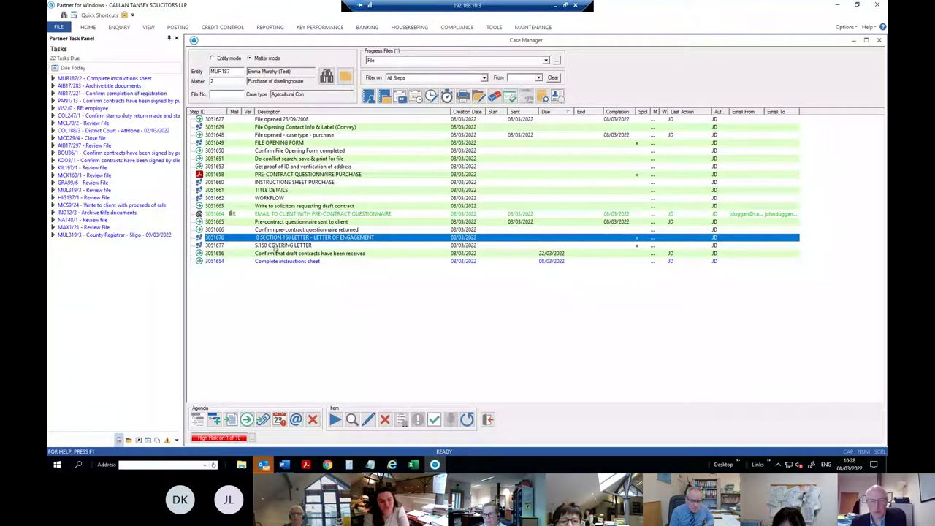
left_click(275, 246, "ctrl")
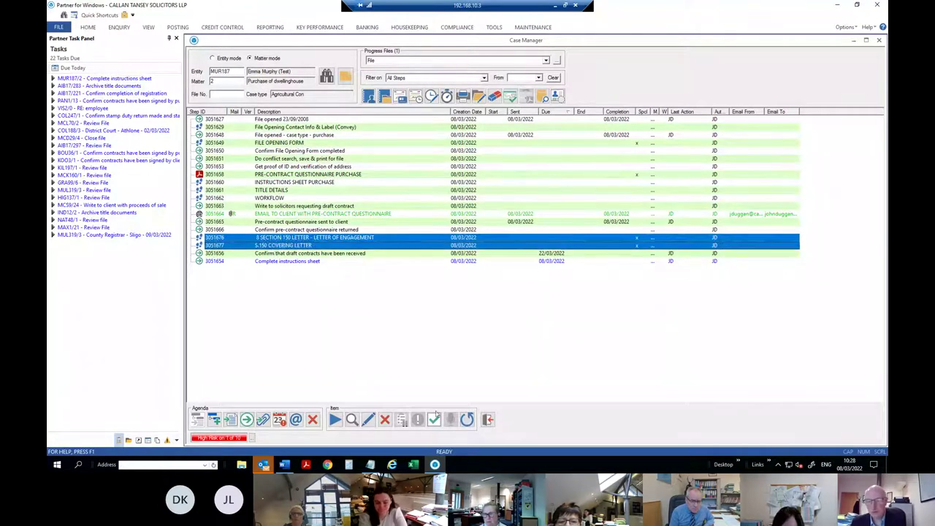
left_click(434, 419)
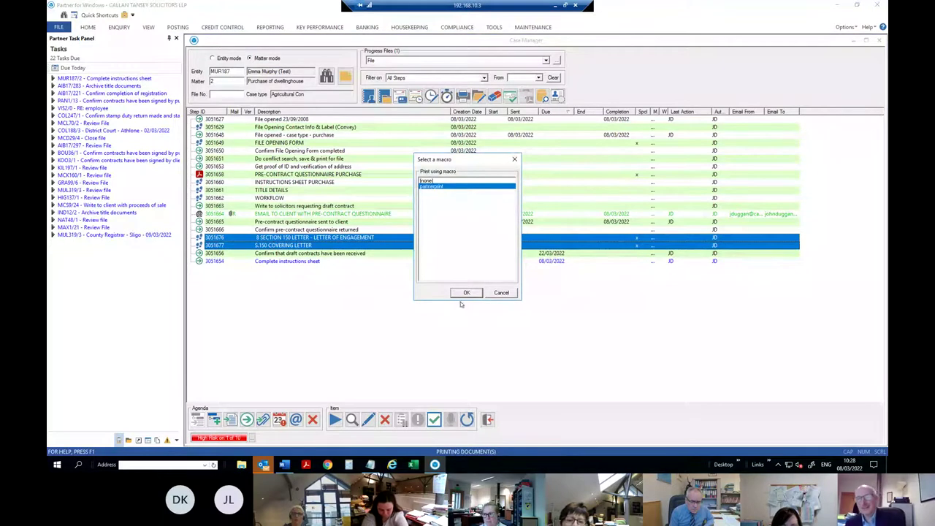
left_click(501, 293)
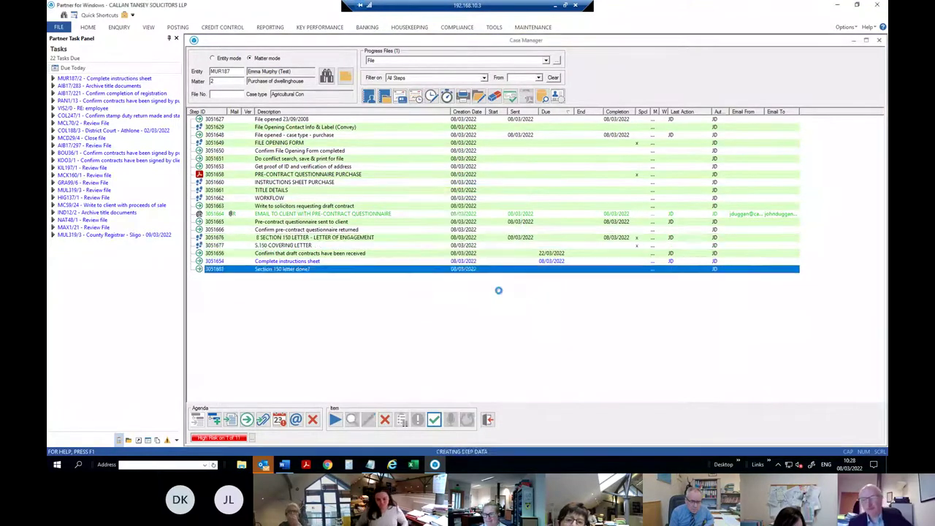
left_click(501, 292)
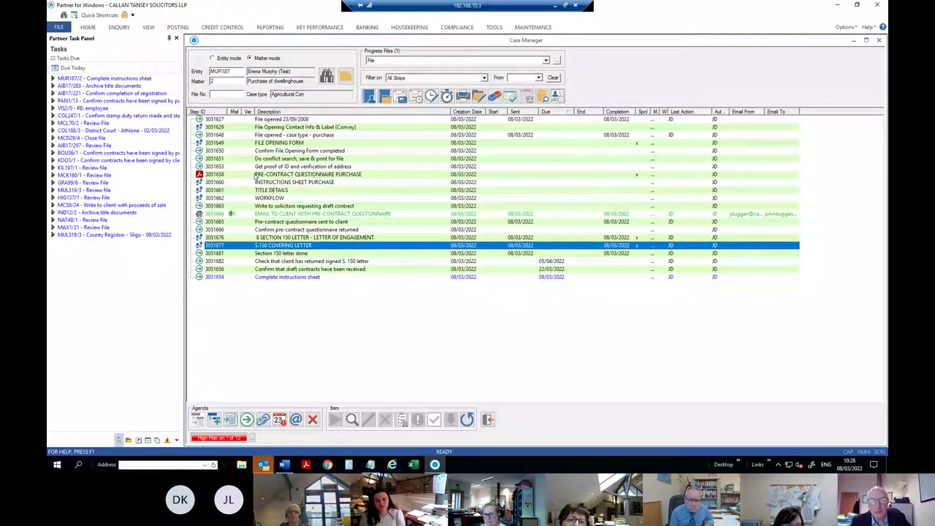
Mark the PRE-CONTRACT QUESTIONNAIRE PURCHASE step completed on 08/03/2022
left_click(255, 175)
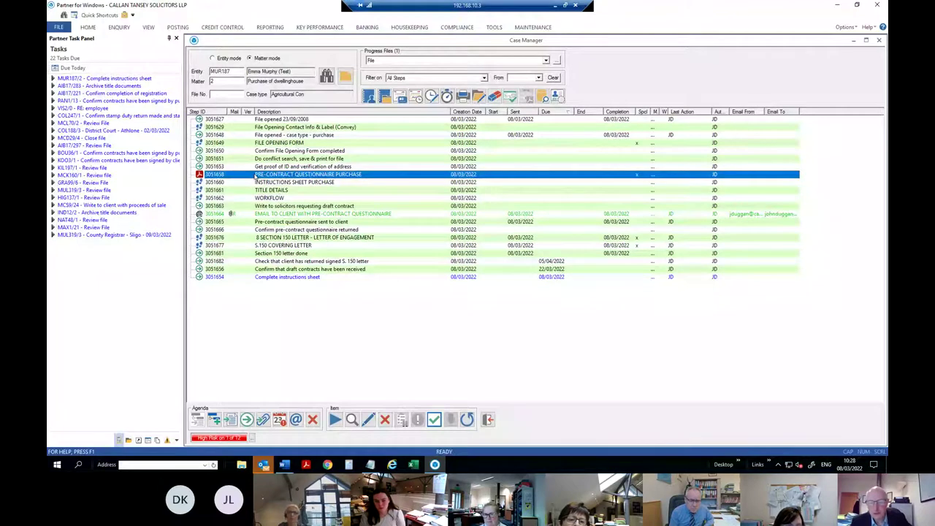
left_click(441, 422)
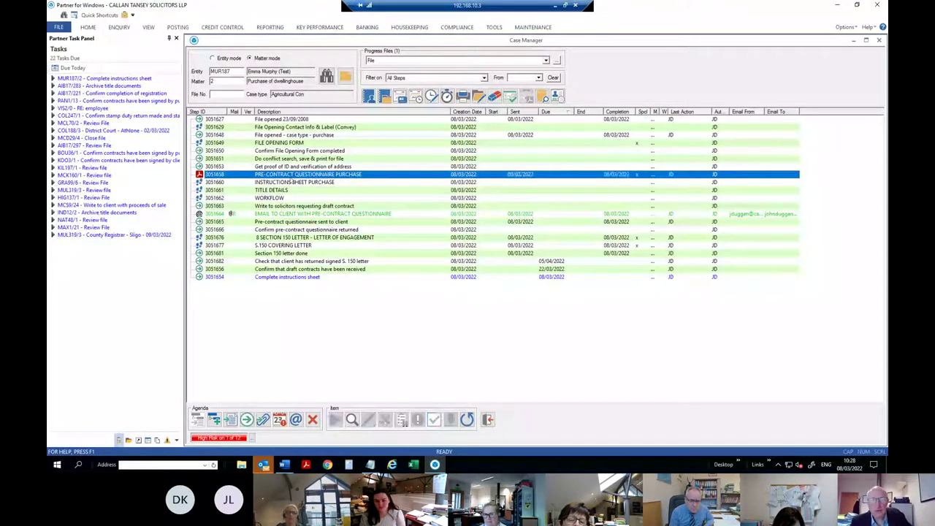
left_click(291, 182)
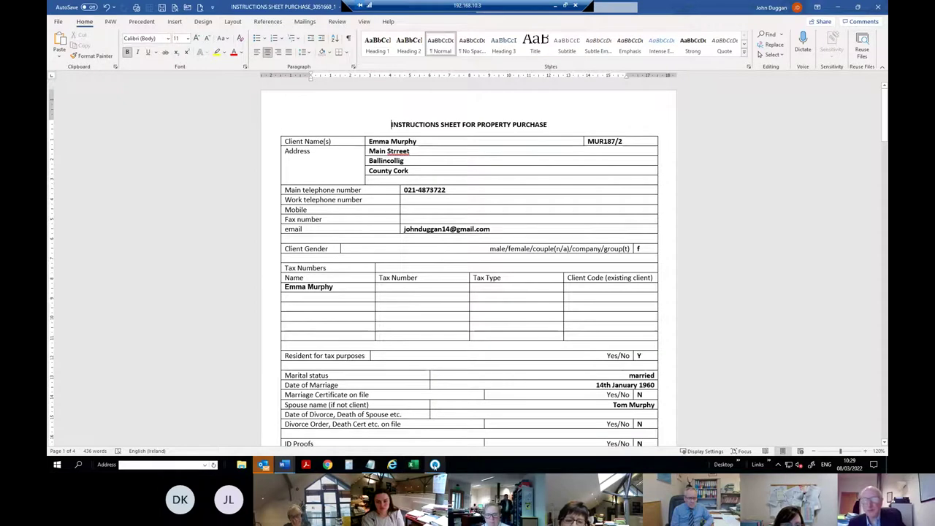
Leave the merged Instructions Sheet in Word and return to the Partner case list
left_click(434, 464)
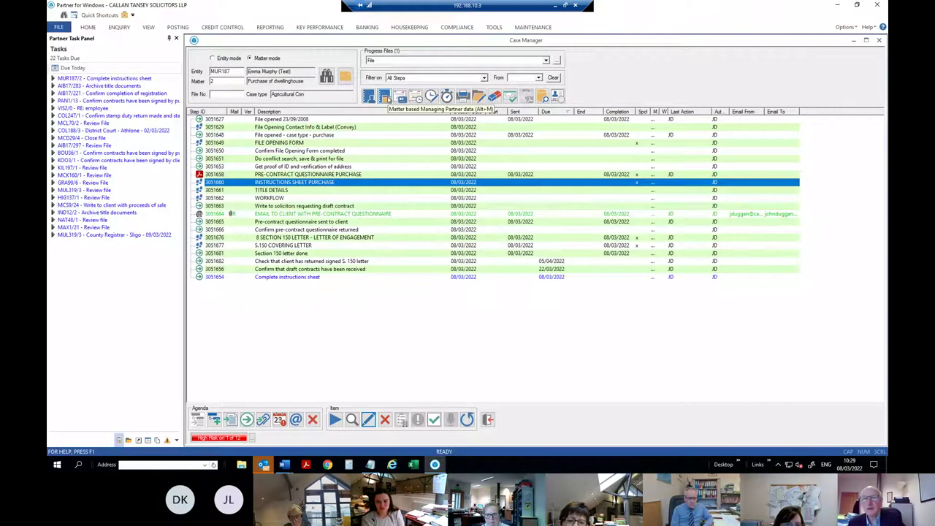
Open the matter's Managing Partner data at Conveyancing Instructions Purchase
left_click(385, 98)
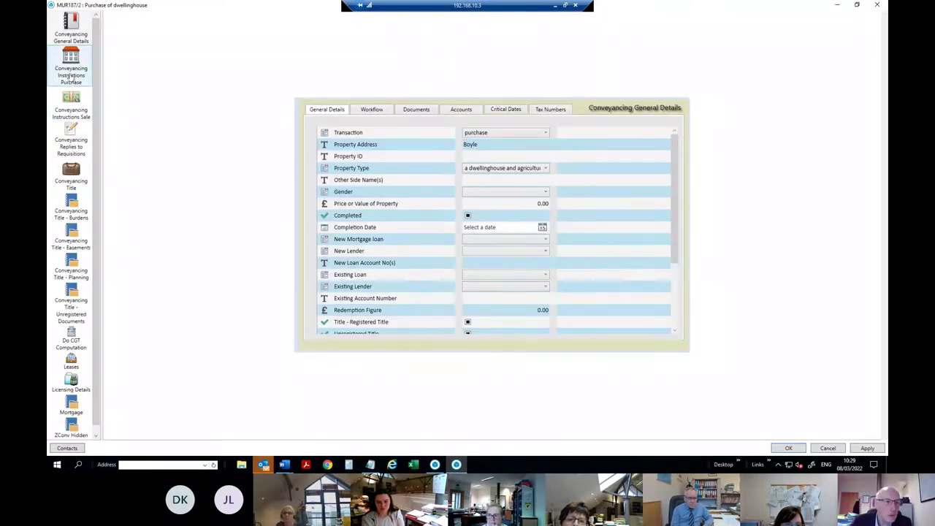
left_click(70, 75)
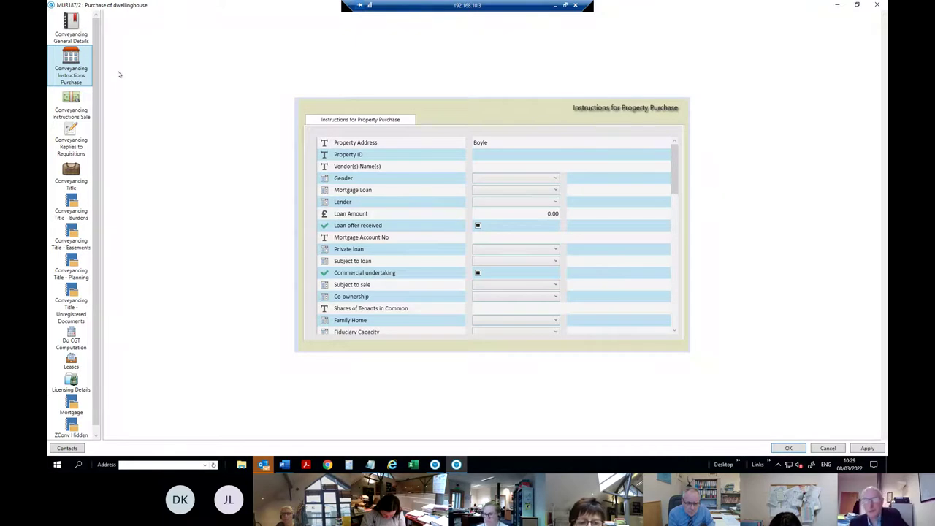
Replace the vendor name with the vendor's full name and set gender to male
left_click(483, 167)
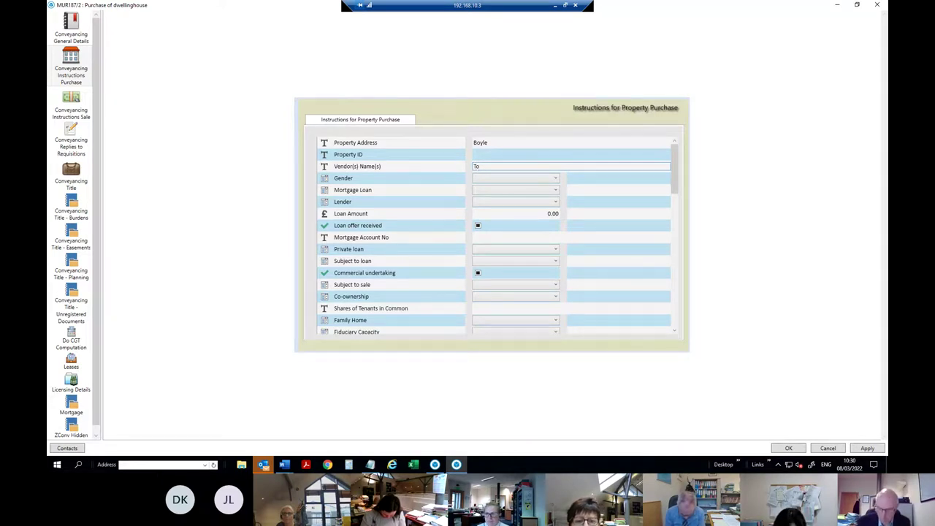
key("BackSpace")
key("BackSpace")
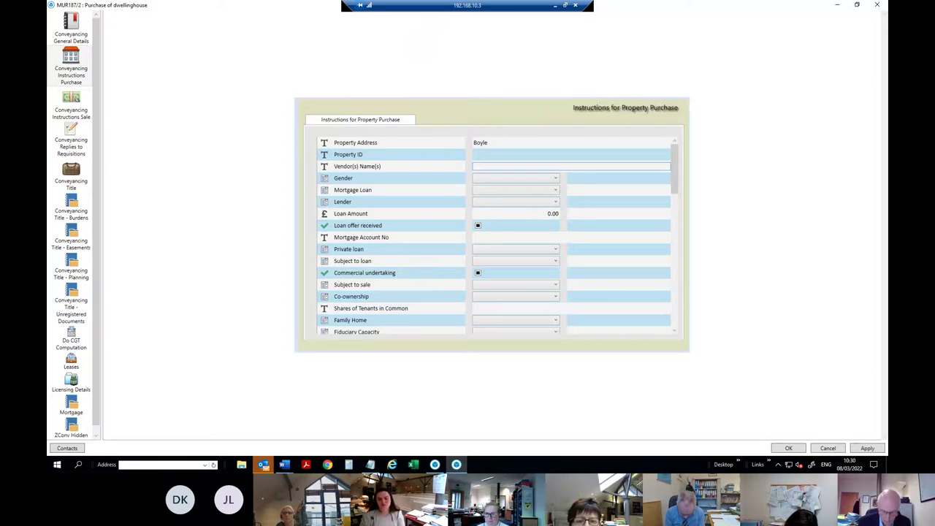
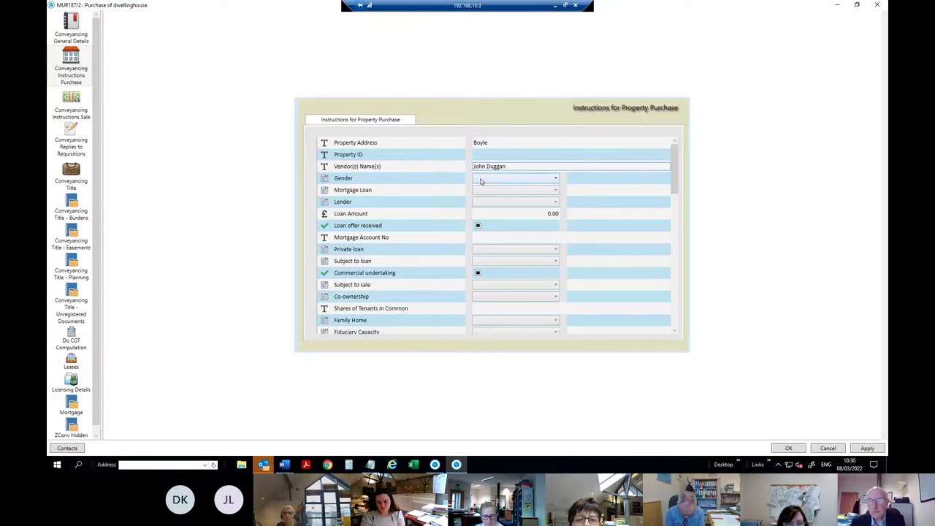
left_click(480, 180)
left_click(480, 226)
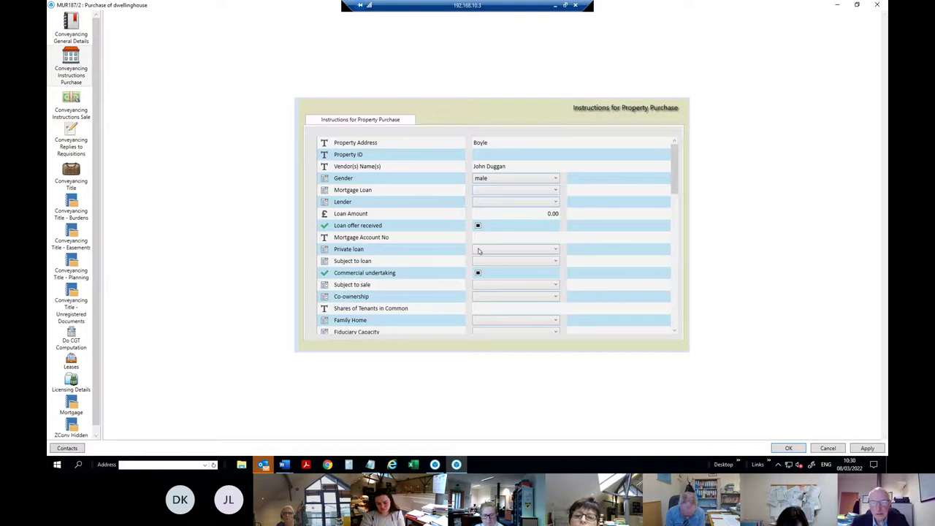
Set Mortgage Loan to Yes and toggle the Loan offer received checkbox
left_click(482, 191)
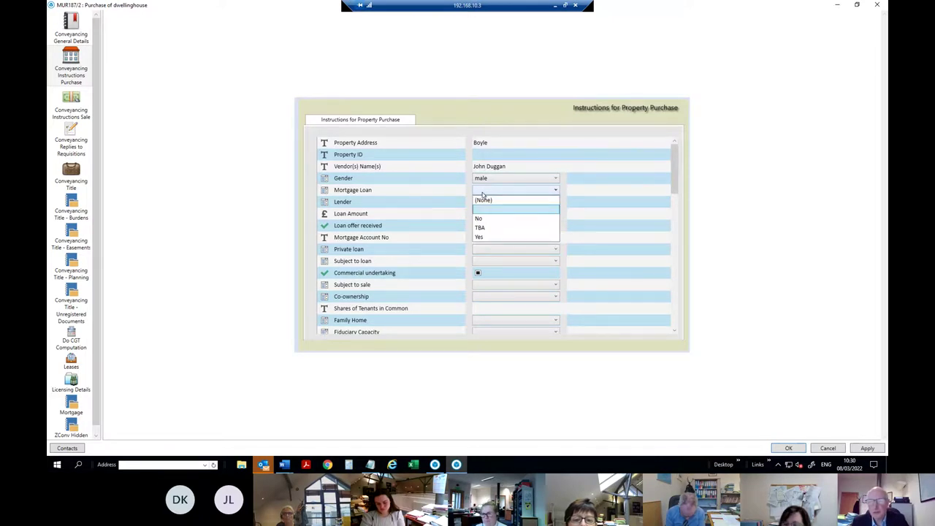
left_click(486, 237)
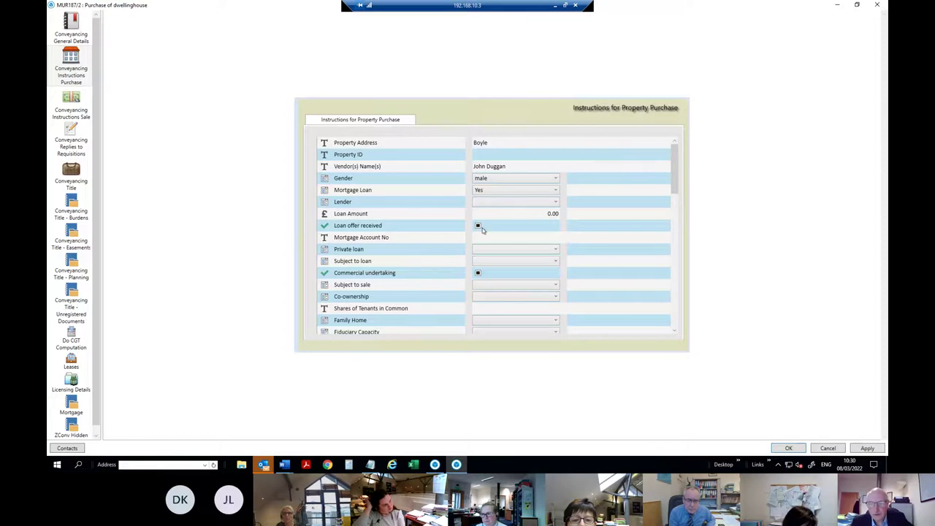
left_click(479, 226)
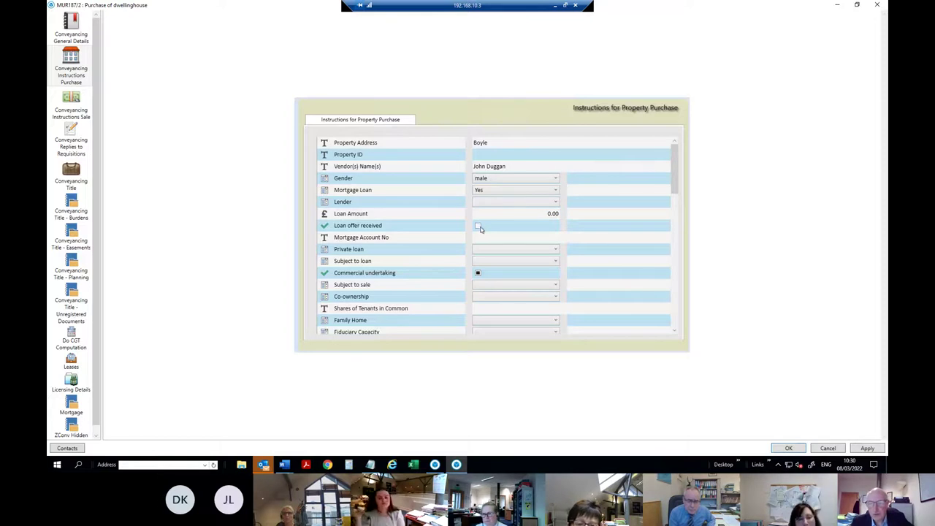
left_click(479, 226)
Untick Loan offer received and Commercial undertaking, and set Subject to loan to Yes
left_click(479, 227)
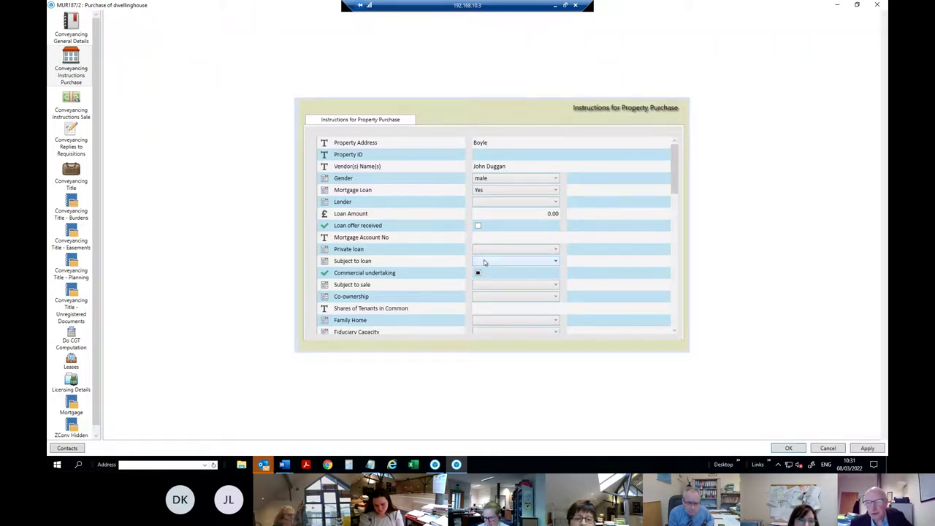
left_click(484, 261)
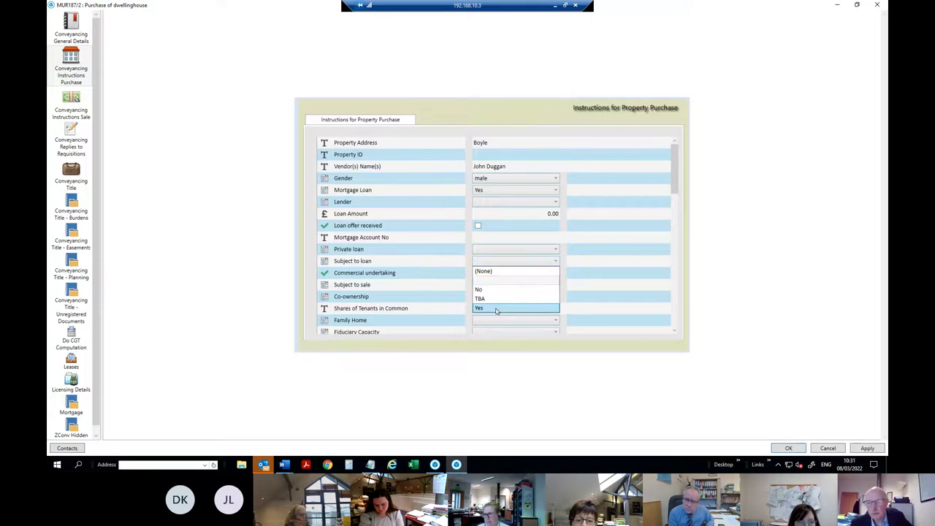
left_click(495, 309)
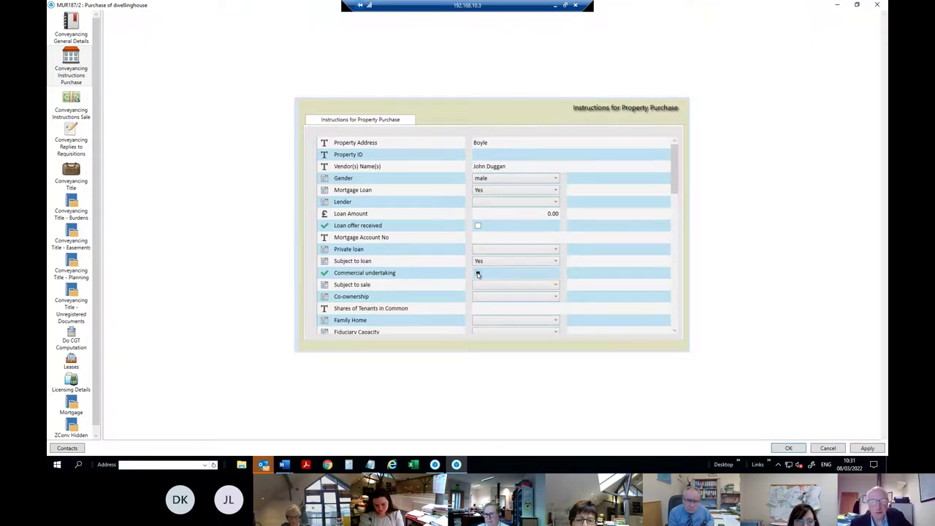
left_click(478, 273)
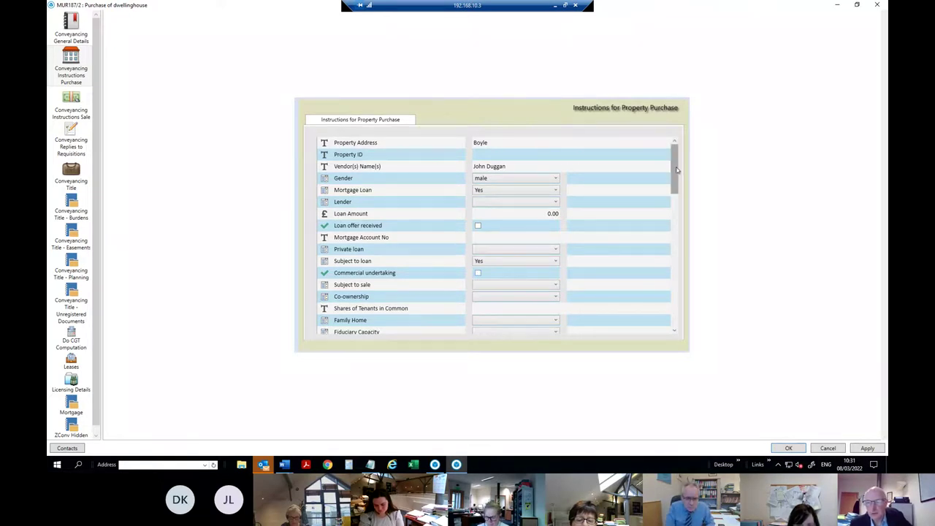
left_click_drag(676, 172, 676, 190)
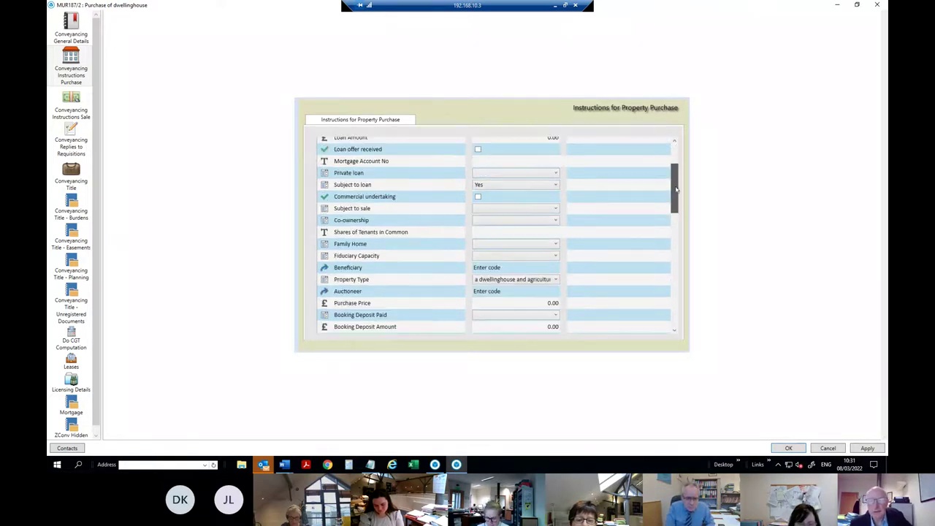
Set Subject to sale to No and Co-ownership to not applicable
left_click(540, 209)
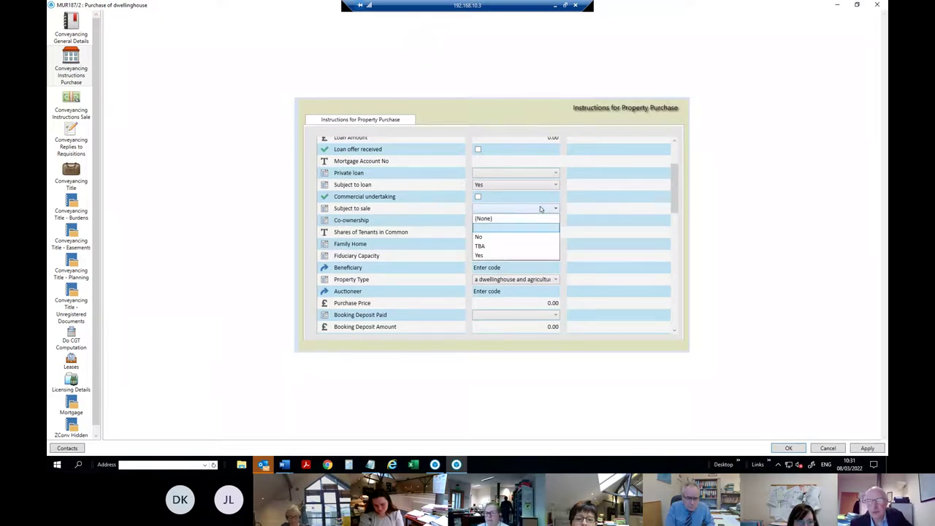
left_click(519, 238)
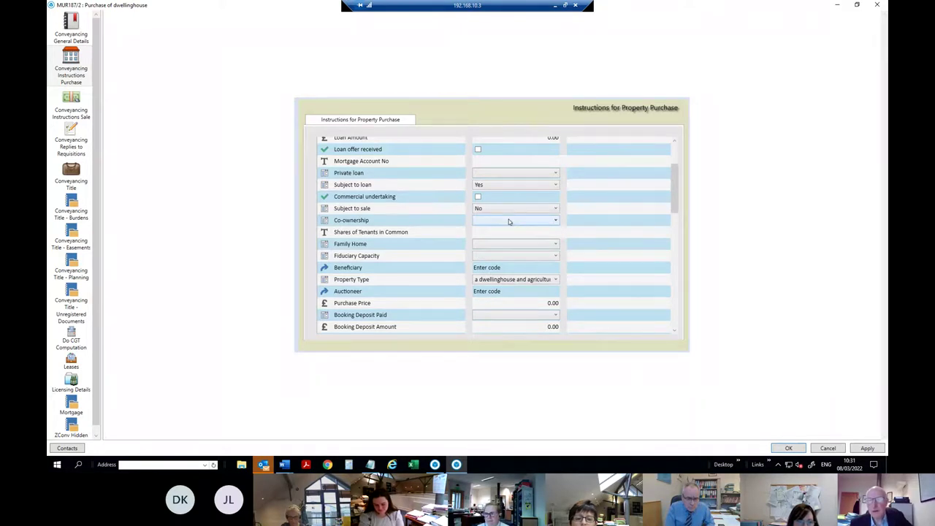
left_click(509, 221)
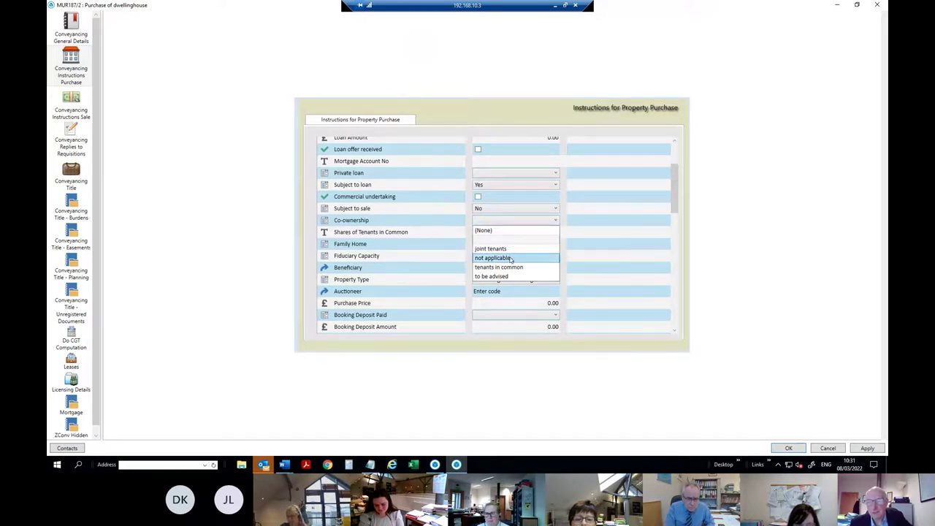
left_click(510, 258)
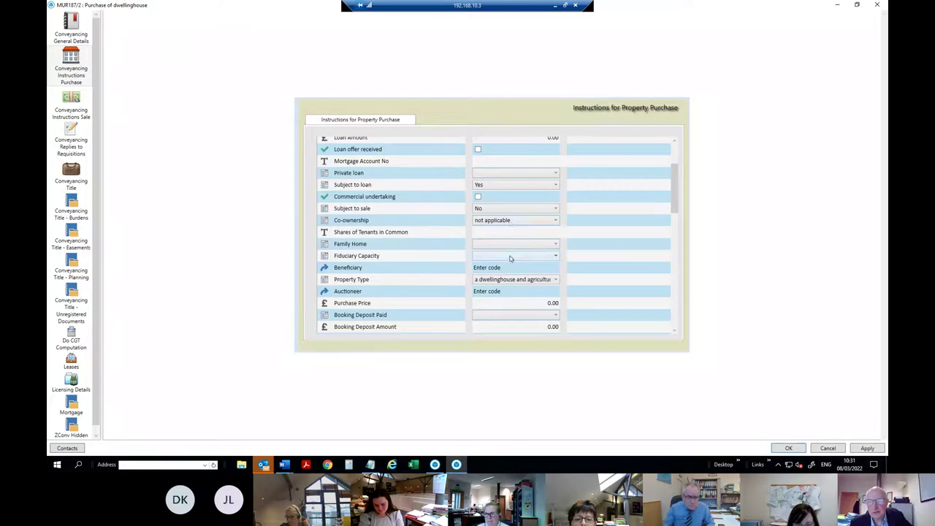
left_click(510, 222)
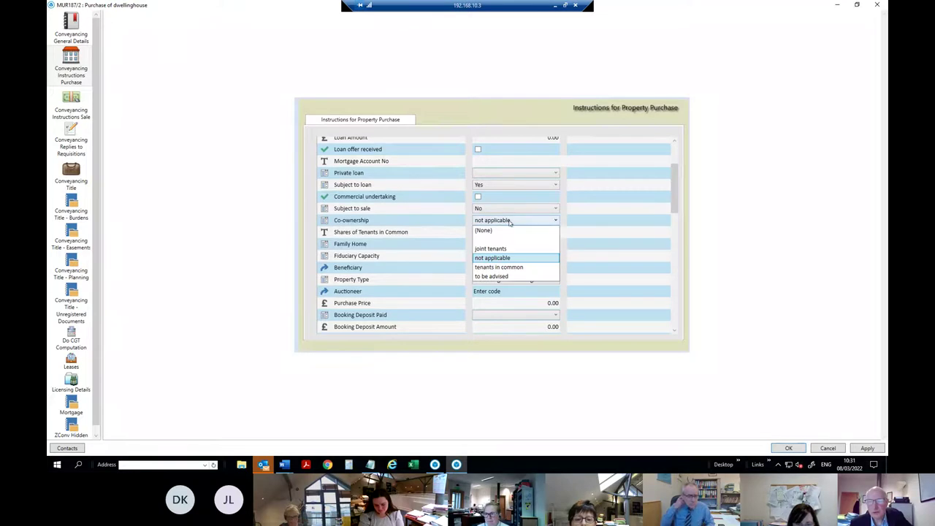
left_click(508, 268)
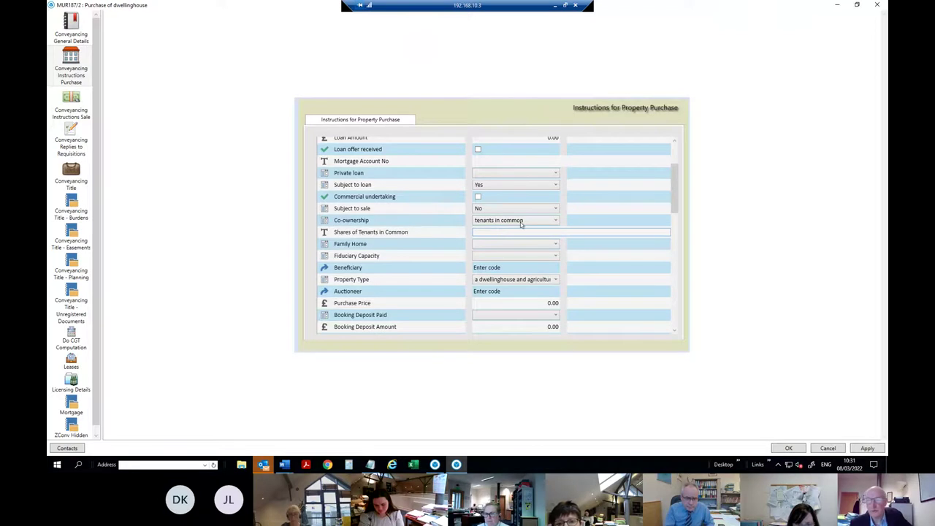
left_click(521, 221)
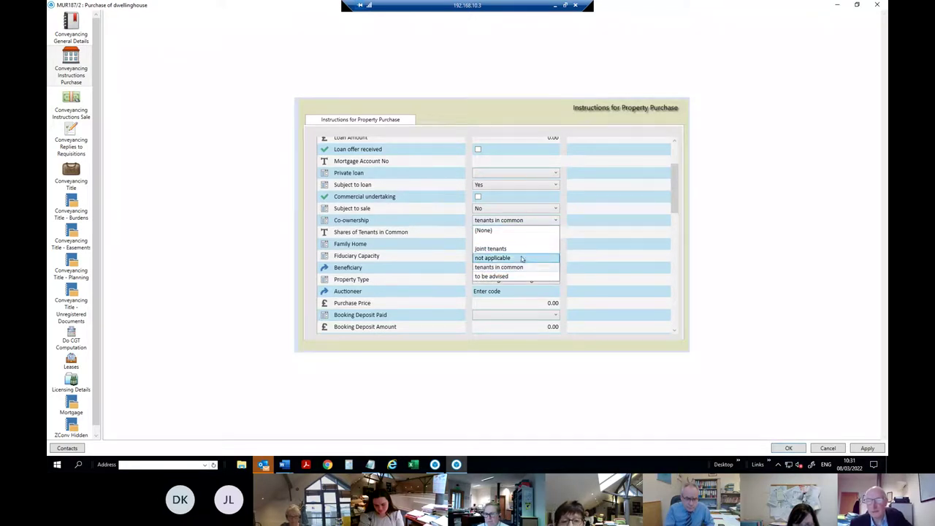
left_click(521, 259)
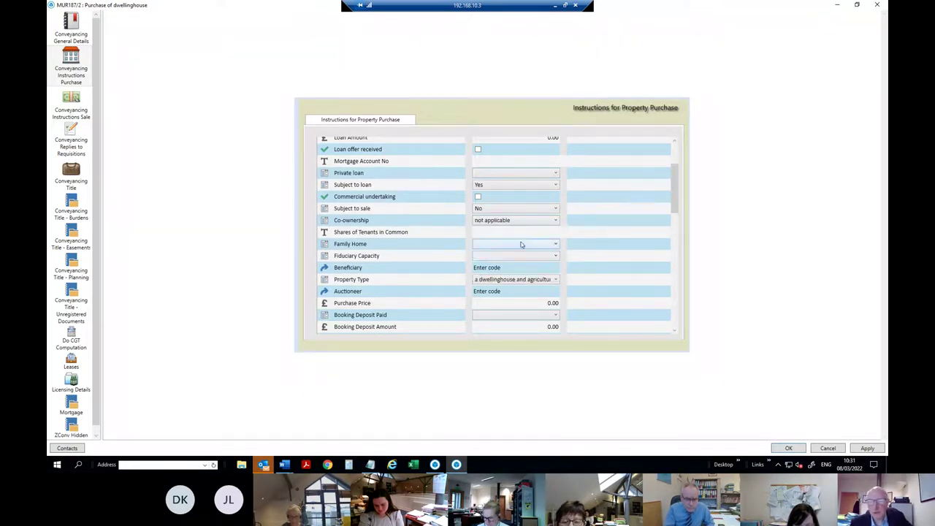
Set Family Home to family home, leaving Fiduciary Capacity blank
left_click(521, 245)
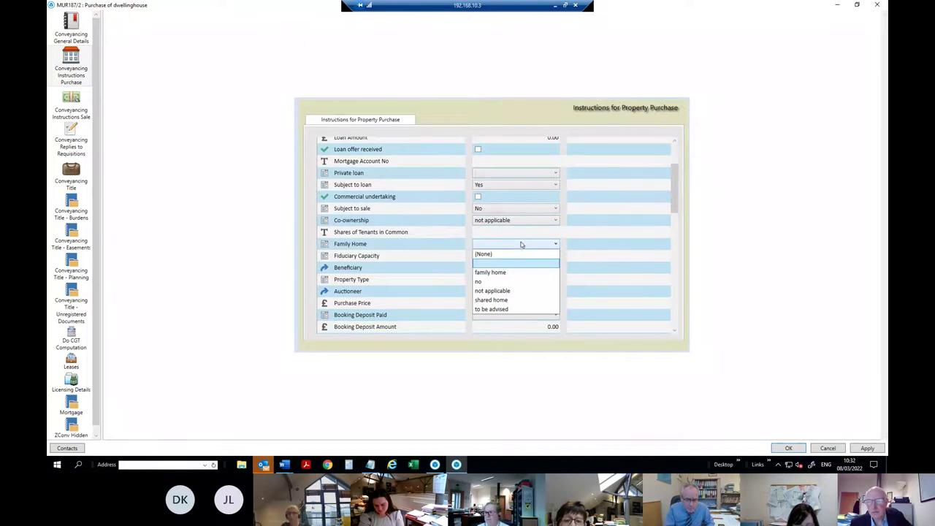
left_click(513, 276)
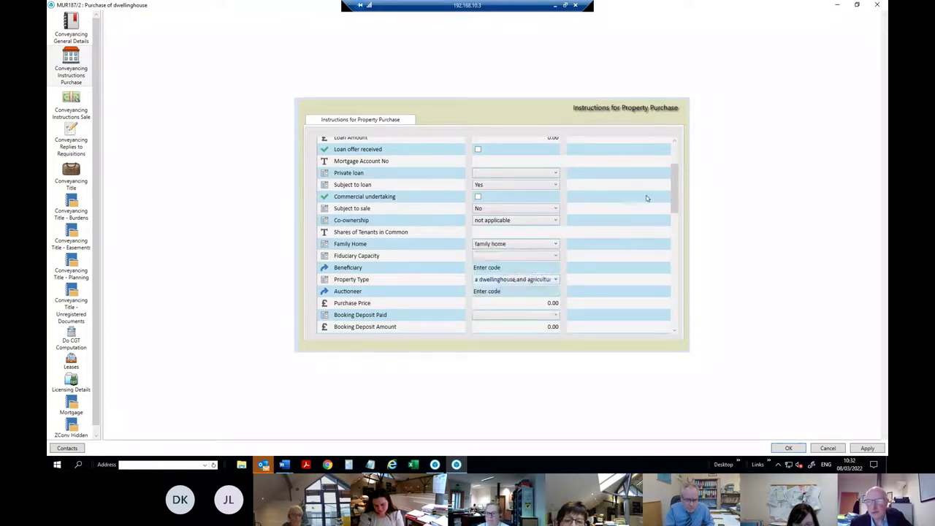
left_click_drag(673, 188, 605, 203)
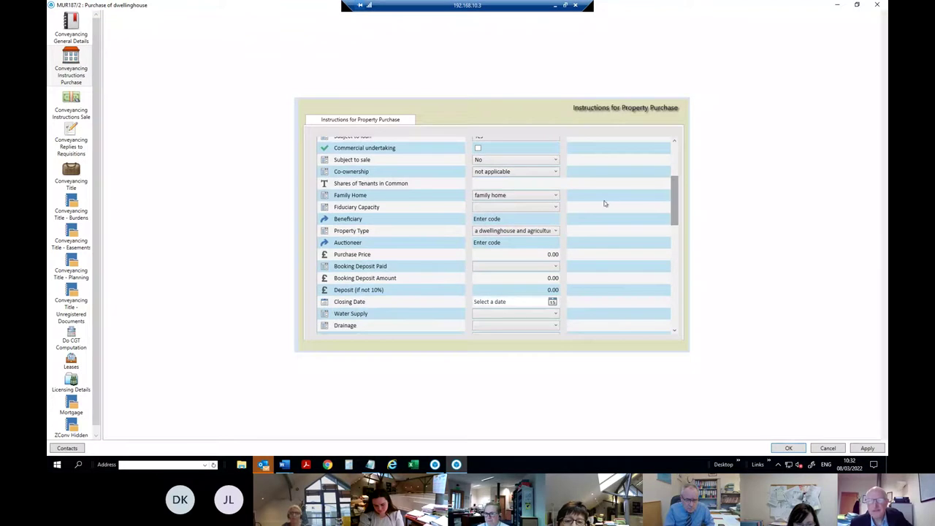
left_click(492, 209)
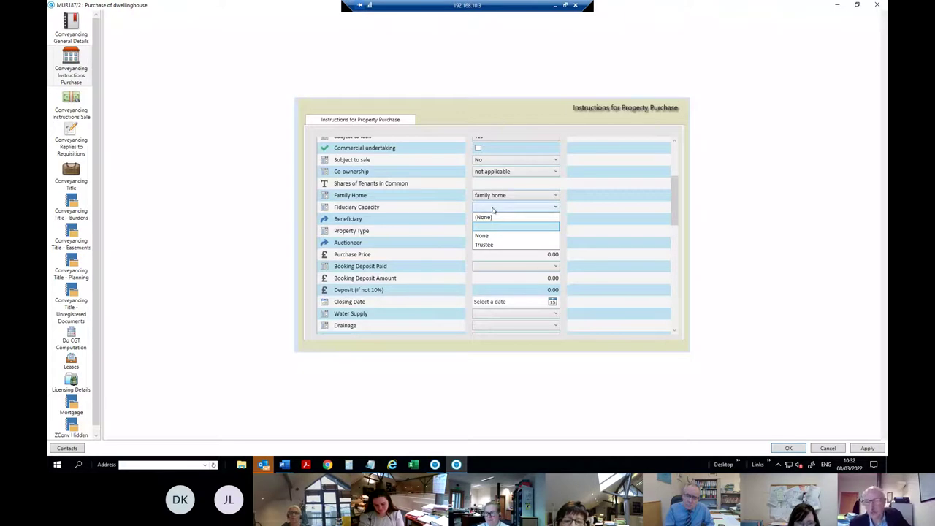
left_click(493, 211)
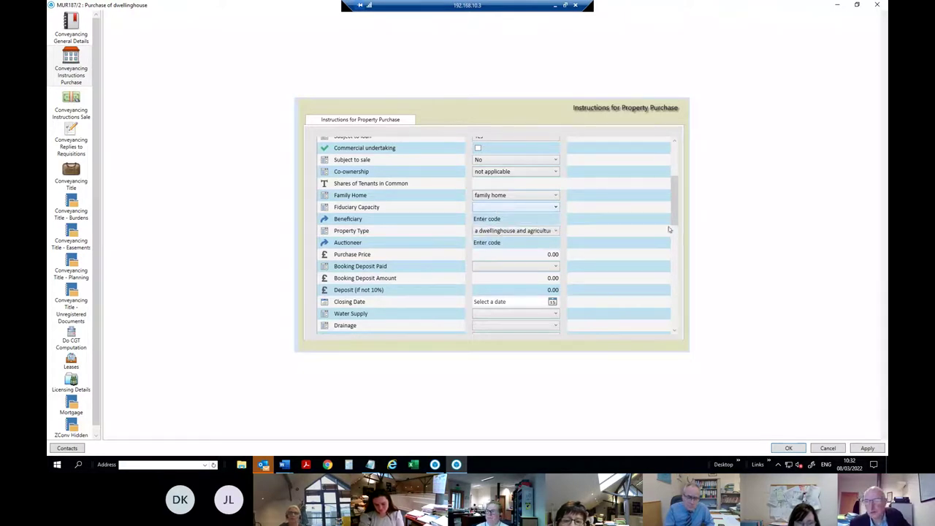
left_click_drag(677, 209, 677, 218)
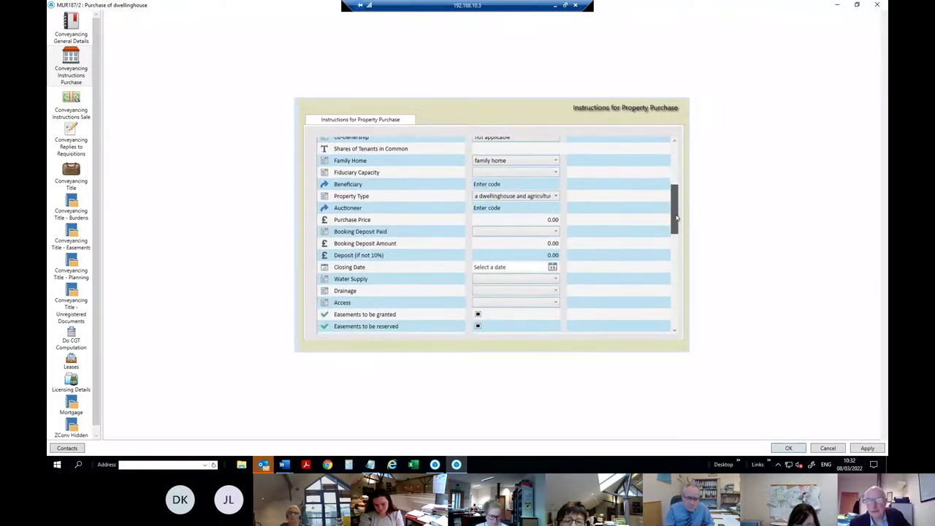
Enter Purchase Price 100,000, Booking Deposit Paid Yes and Booking Deposit Amount 5,000.00
left_click(496, 184)
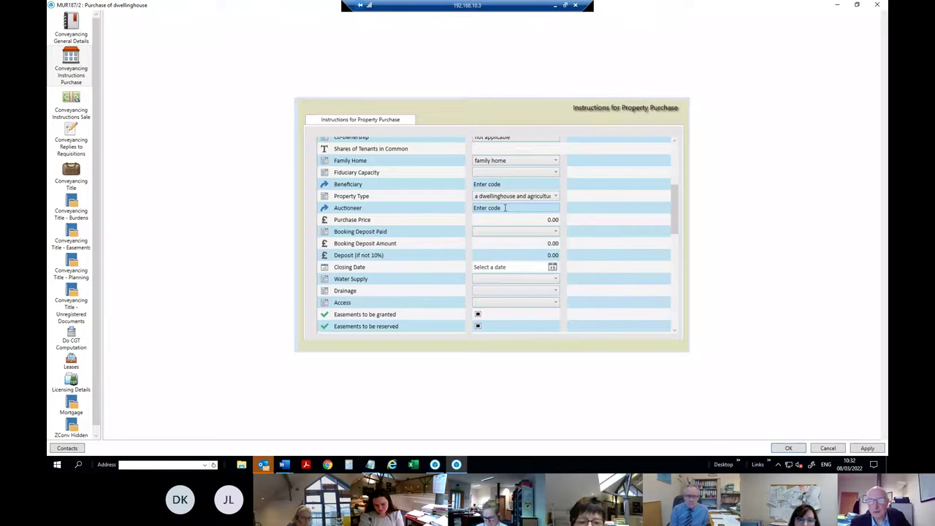
left_click(504, 207)
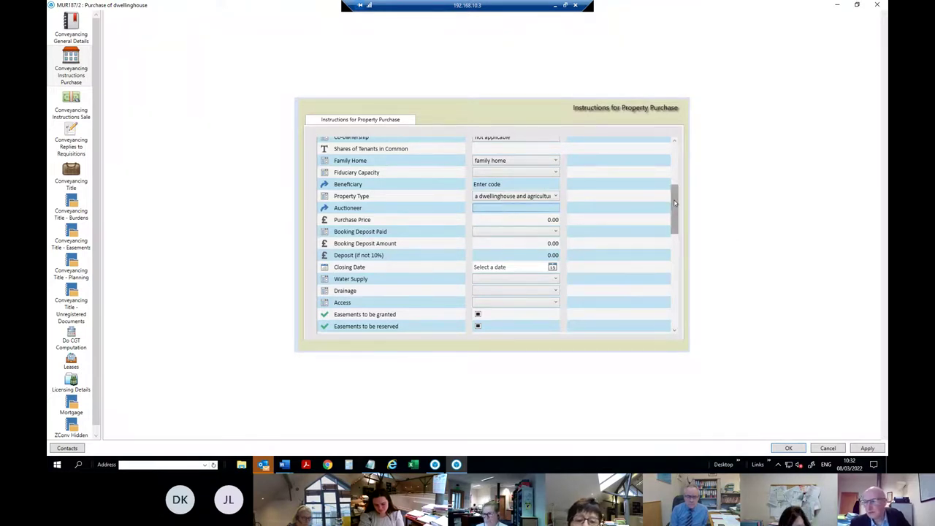
left_click_drag(674, 204, 675, 212)
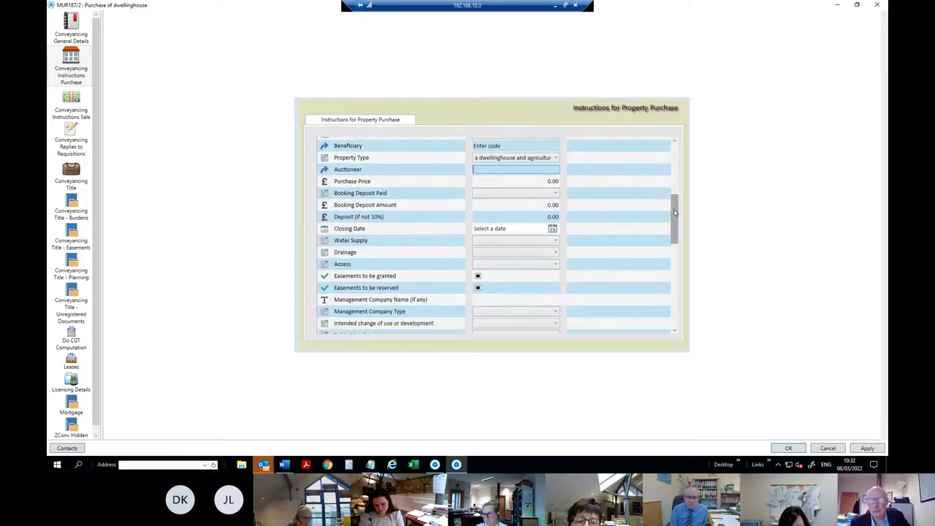
left_click(548, 181)
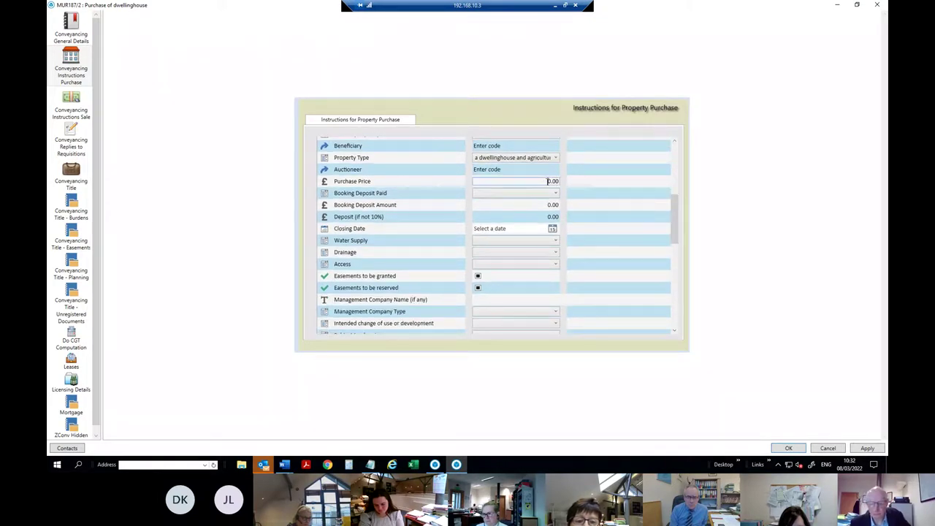
type("100,000")
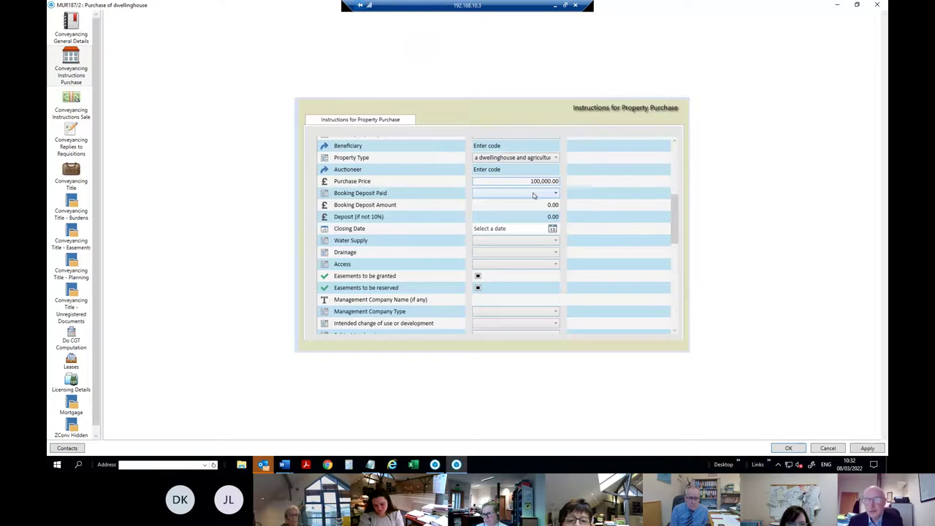
left_click(533, 194)
left_click(512, 249)
left_click(519, 207)
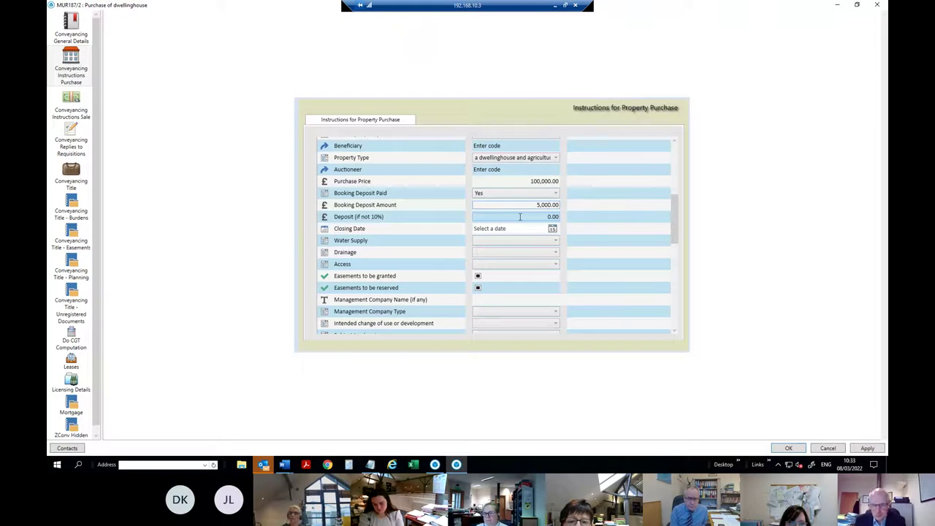
key("Tab")
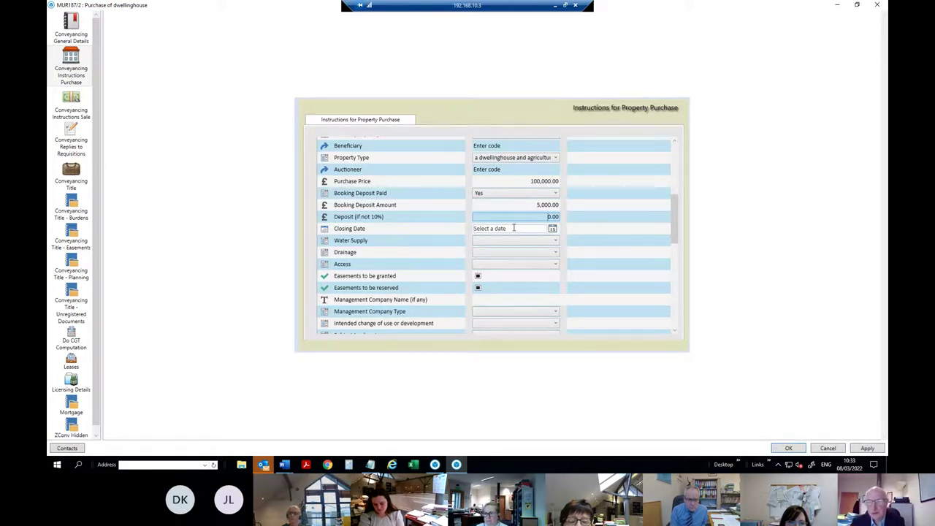
Leave Closing Date blank; choose group water scheme, septic tank on the property, public road
left_click(553, 228)
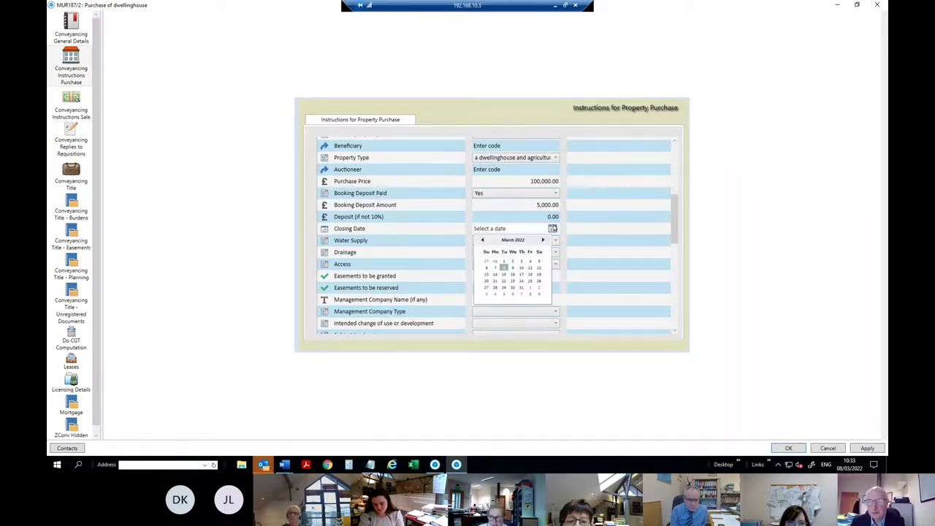
left_click(553, 229)
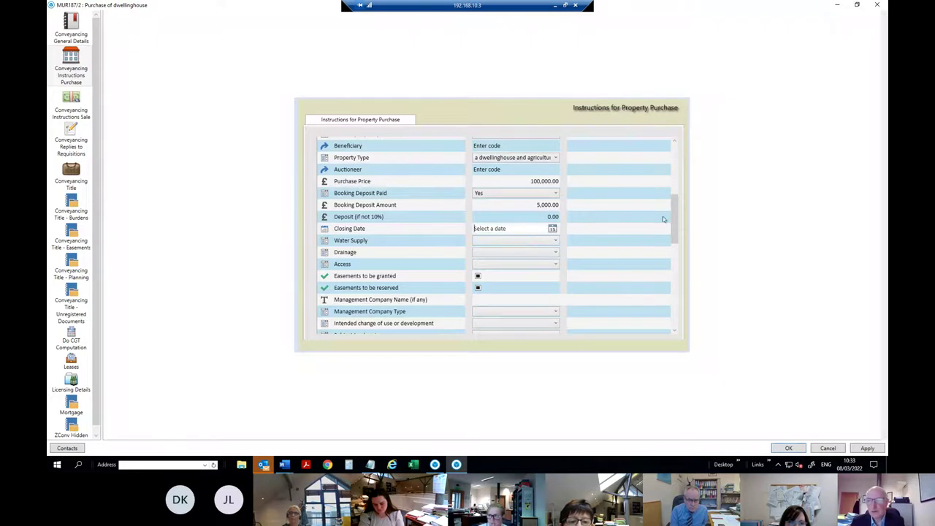
left_click_drag(675, 211, 675, 222)
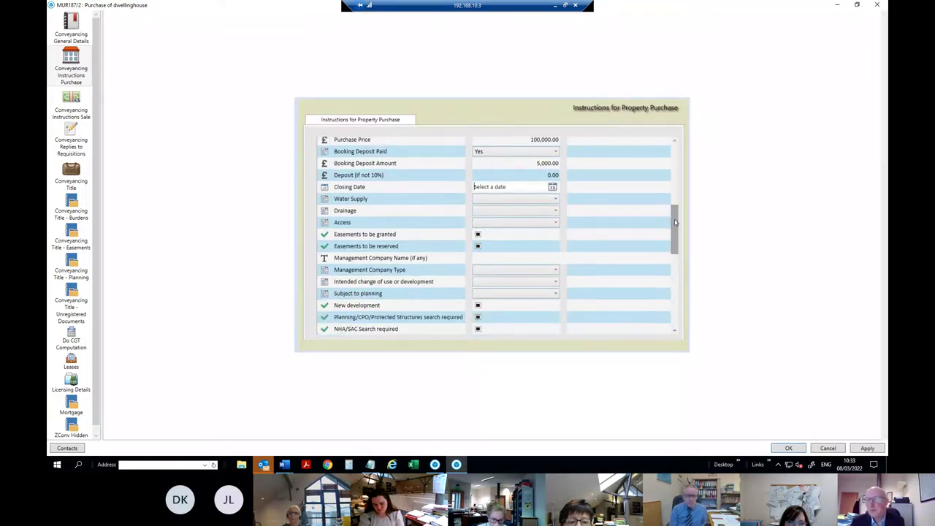
scroll(675, 223, "down", 1)
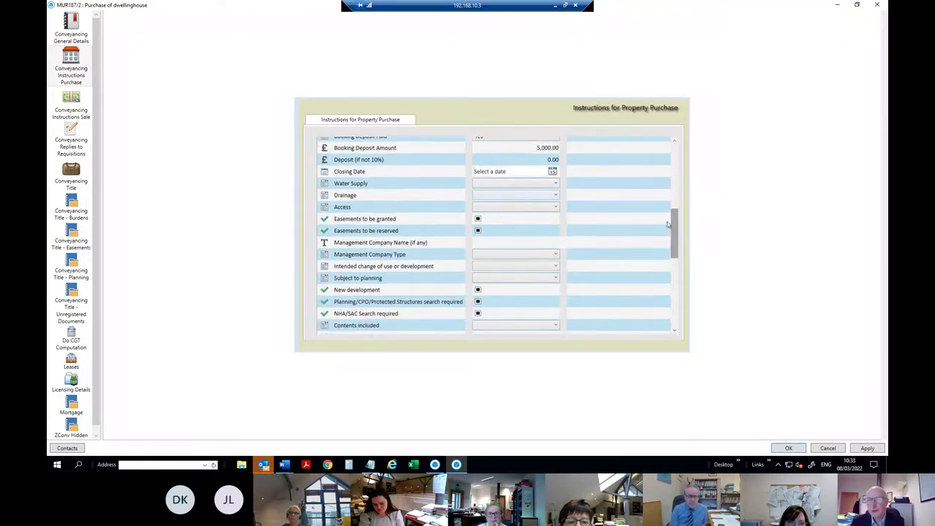
left_click(506, 185)
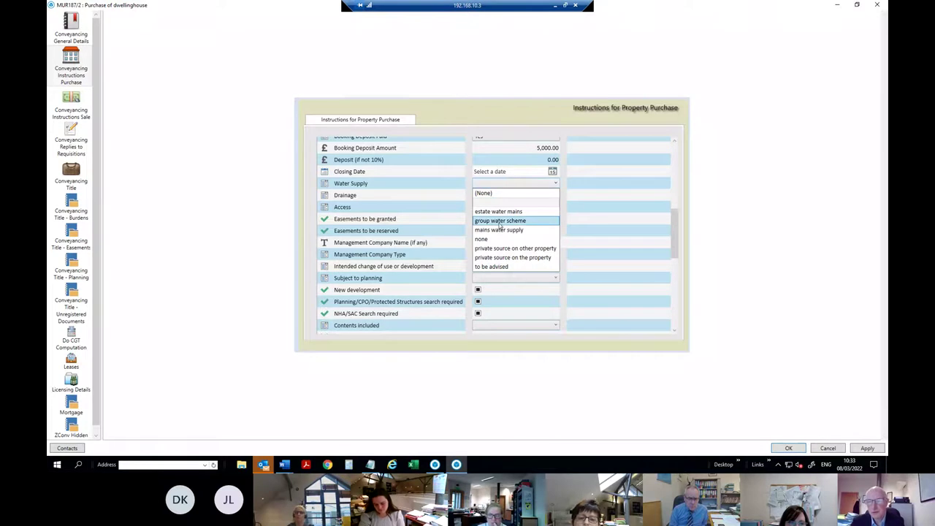
left_click(500, 220)
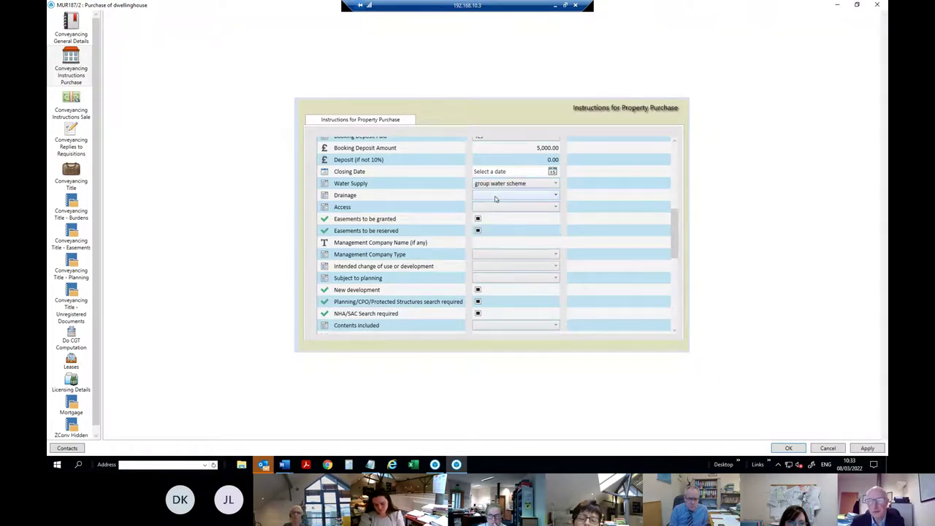
left_click(495, 197)
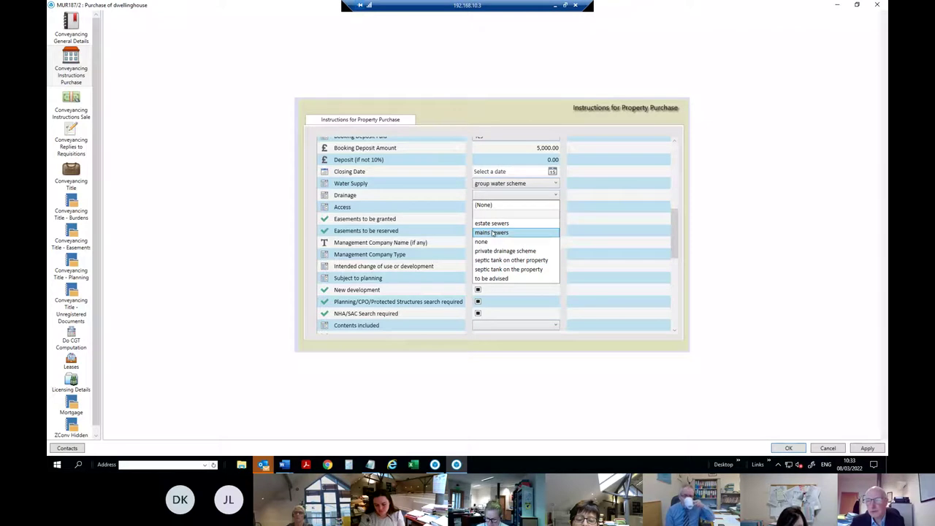
left_click(493, 269)
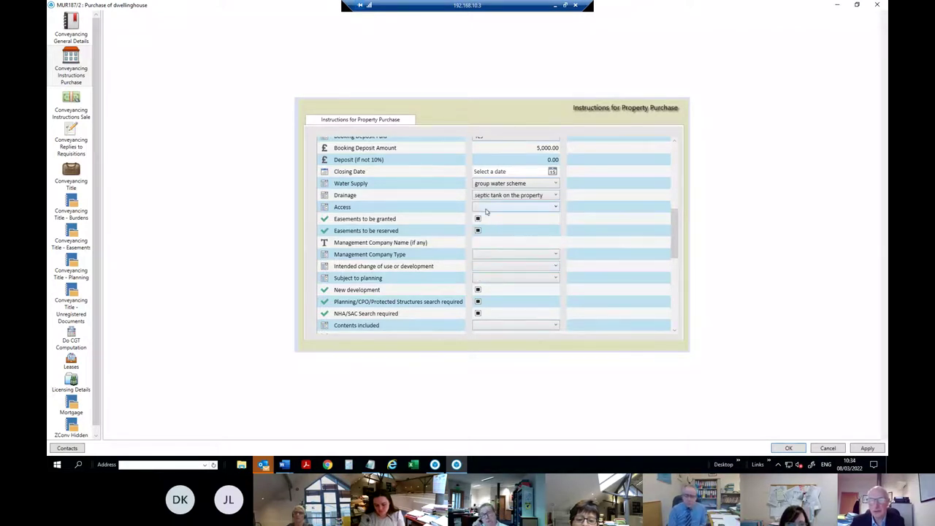
left_click(484, 212)
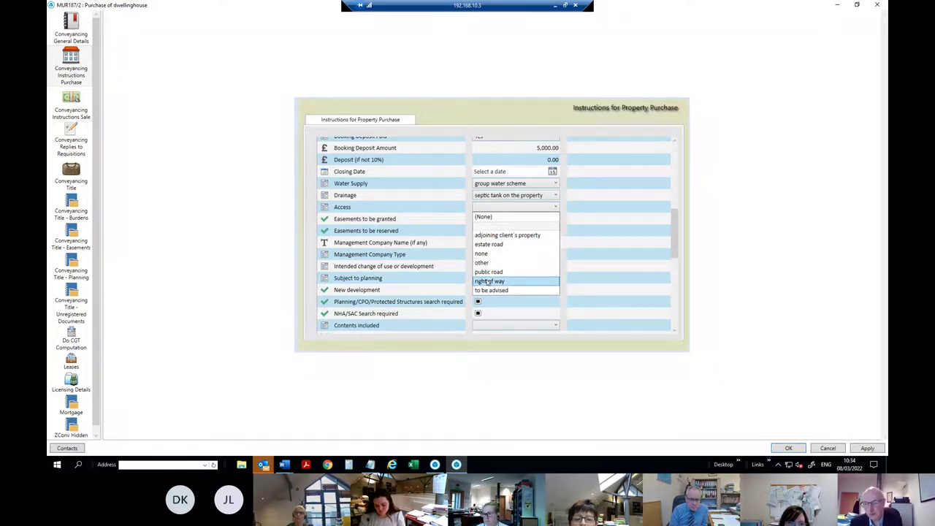
left_click(489, 271)
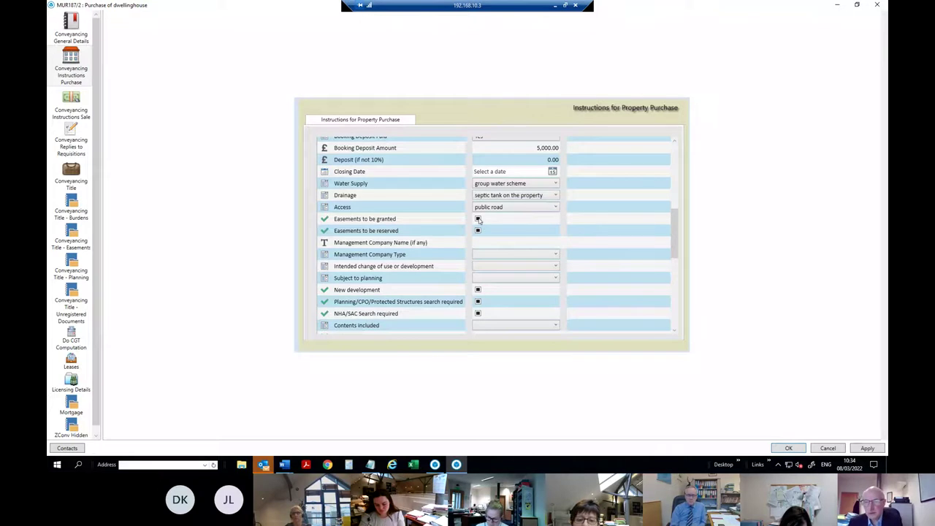
Tick Easements to be granted and reserved, leaving Management Company Name and Type empty
left_click(478, 219)
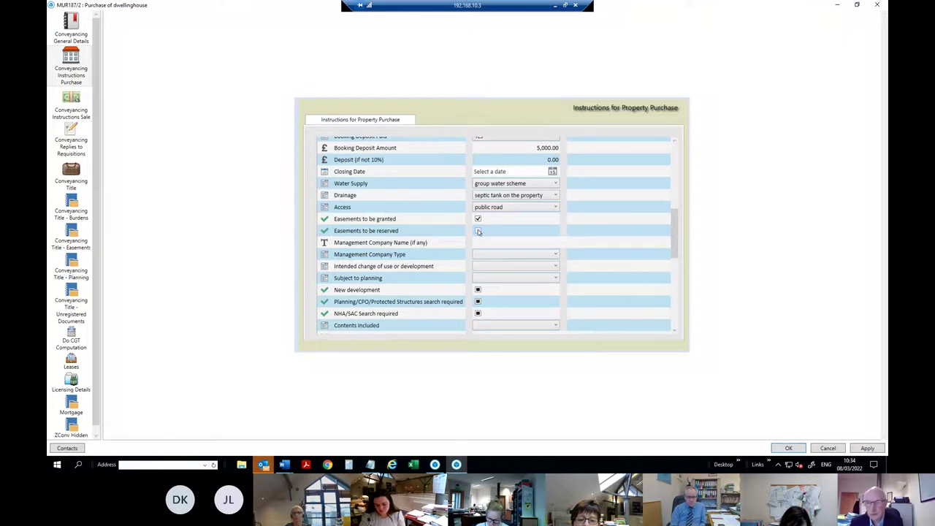
left_click(480, 243)
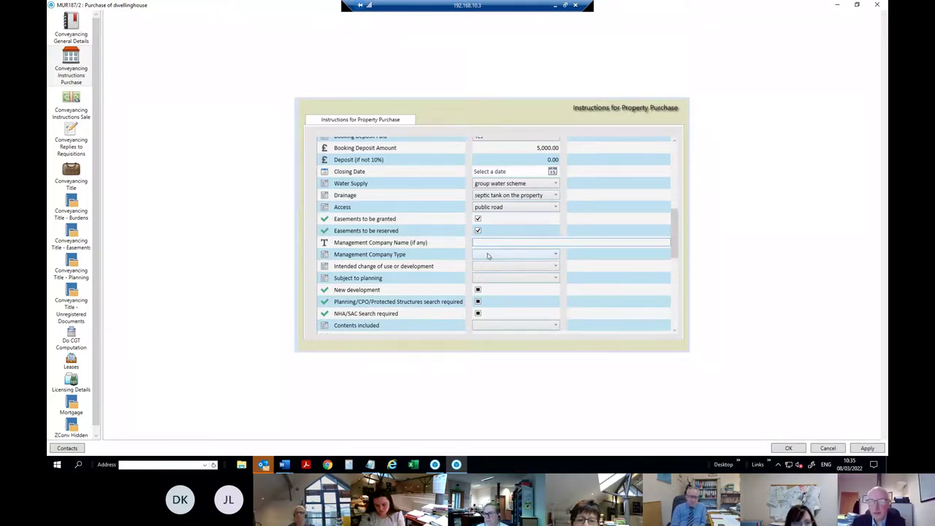
left_click(488, 255)
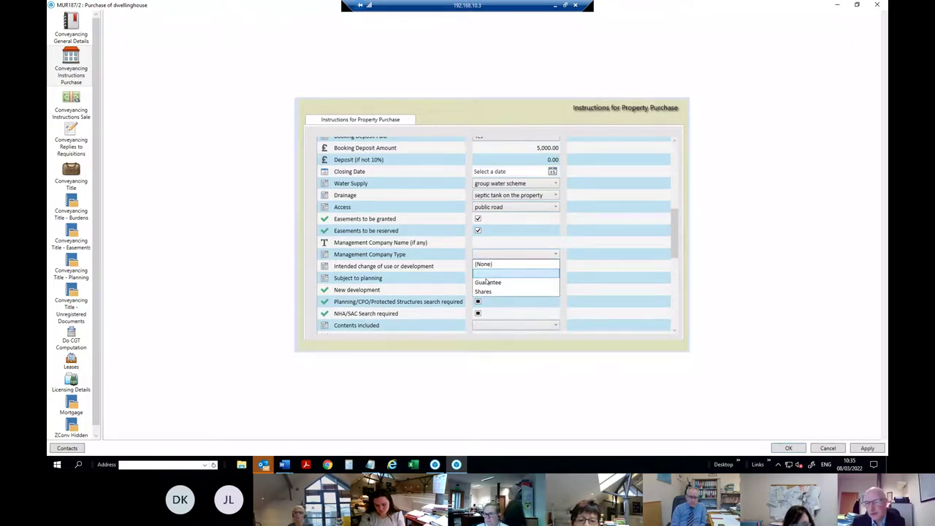
left_click(492, 240)
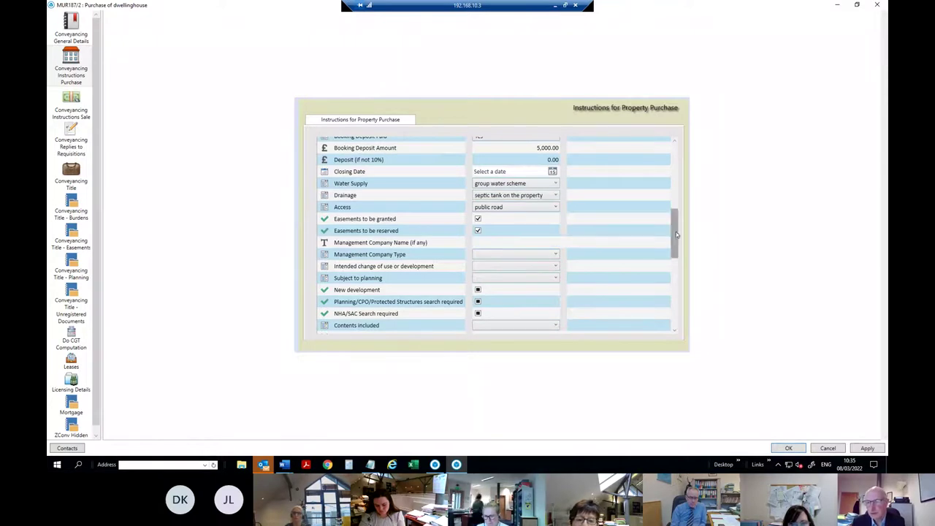
left_click_drag(676, 234, 677, 245)
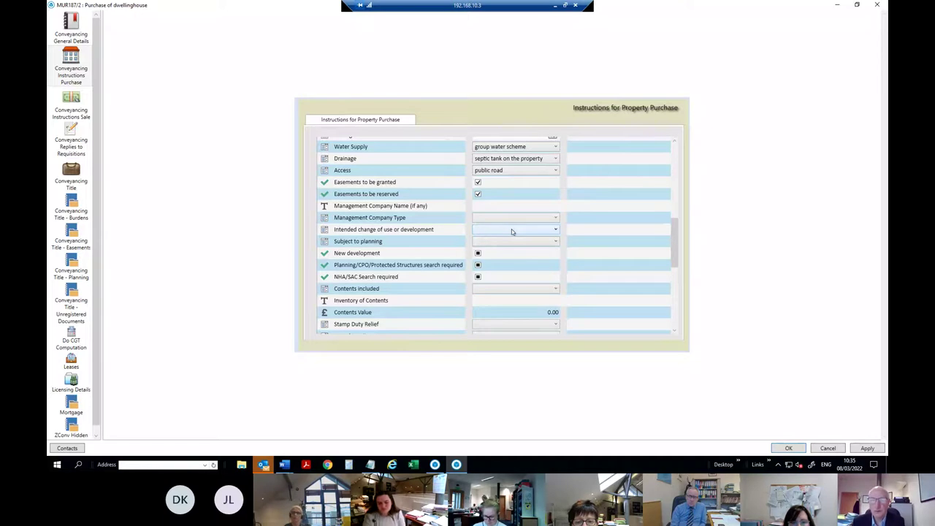
Check the intended change of use and subject to planning options, leaving both blank
left_click(512, 232)
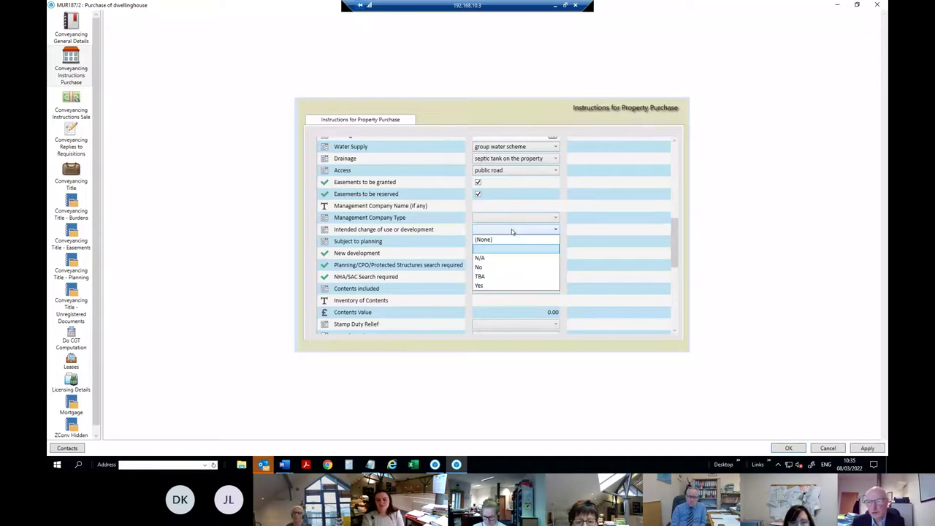
left_click(511, 231)
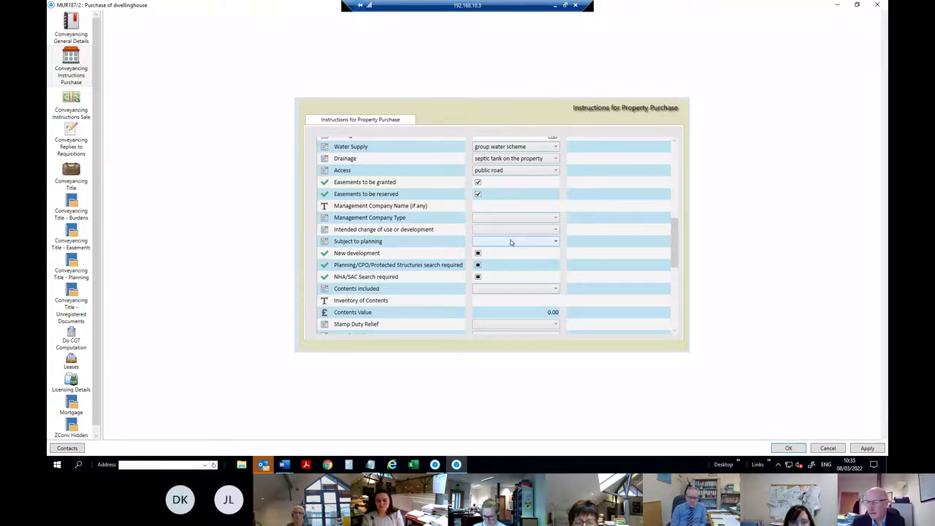
left_click(511, 241)
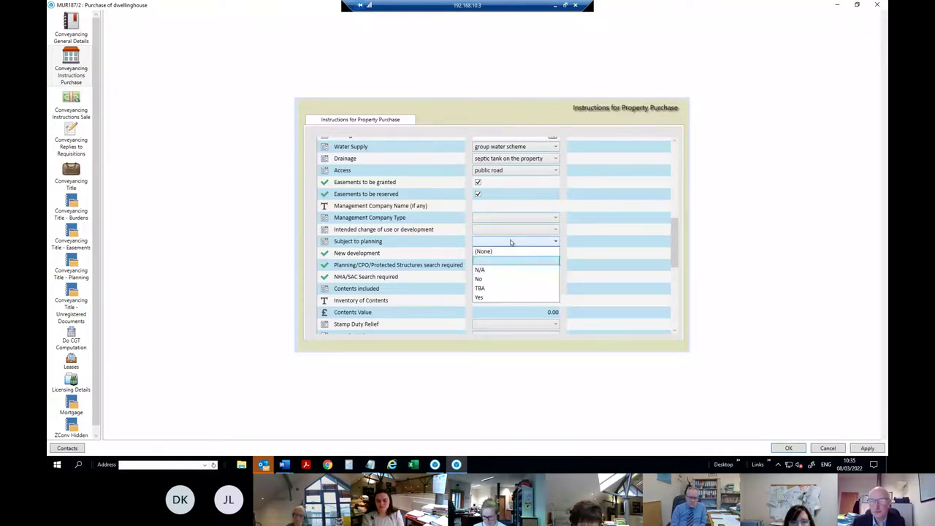
left_click(509, 244)
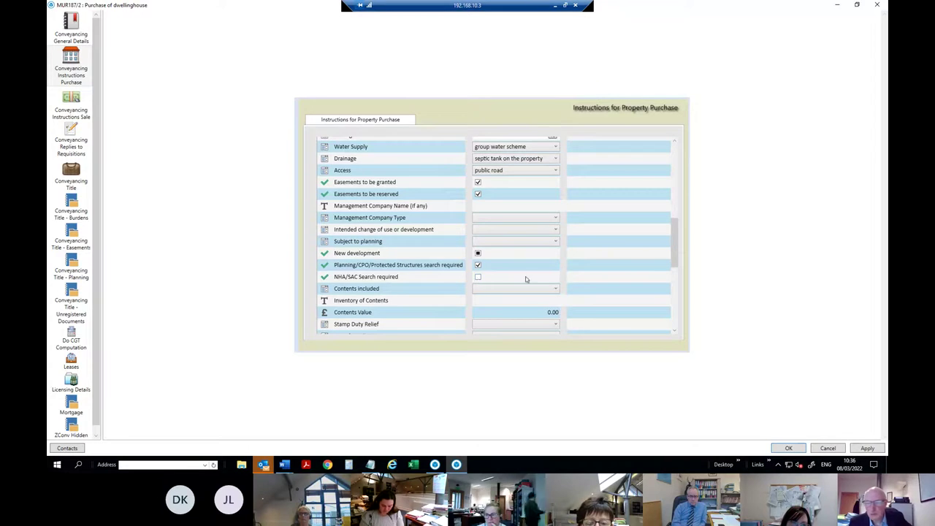
left_click_drag(672, 246, 671, 259)
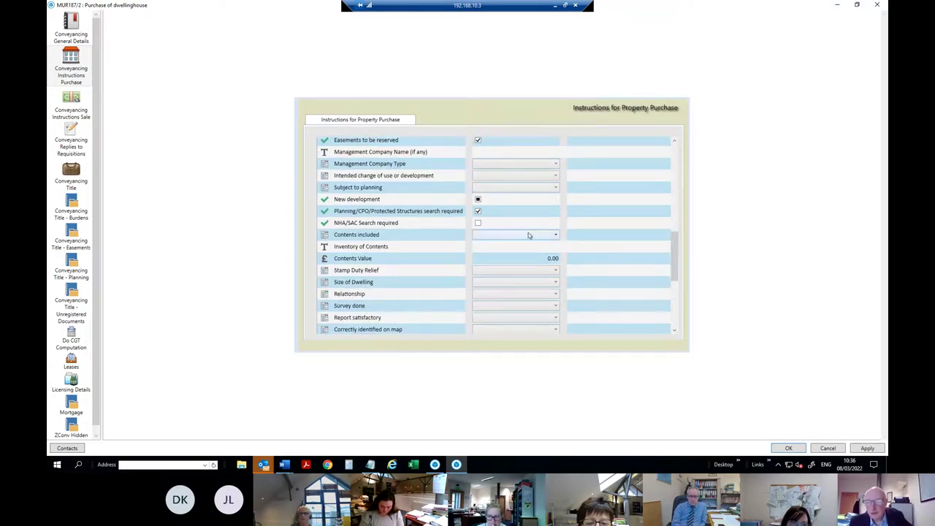
Set Contents included to Yes and enter 'See inventory' as the Inventory of Contents
left_click(529, 235)
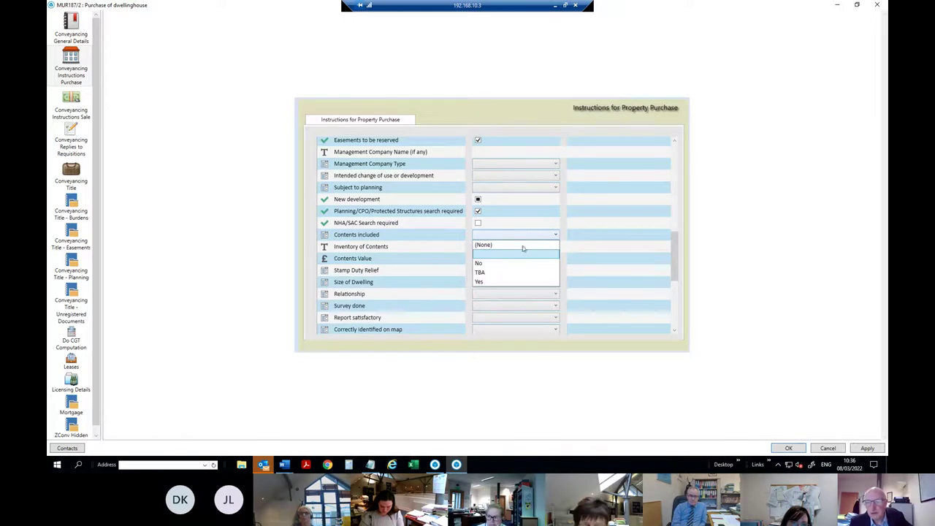
left_click(509, 281)
left_click(493, 246)
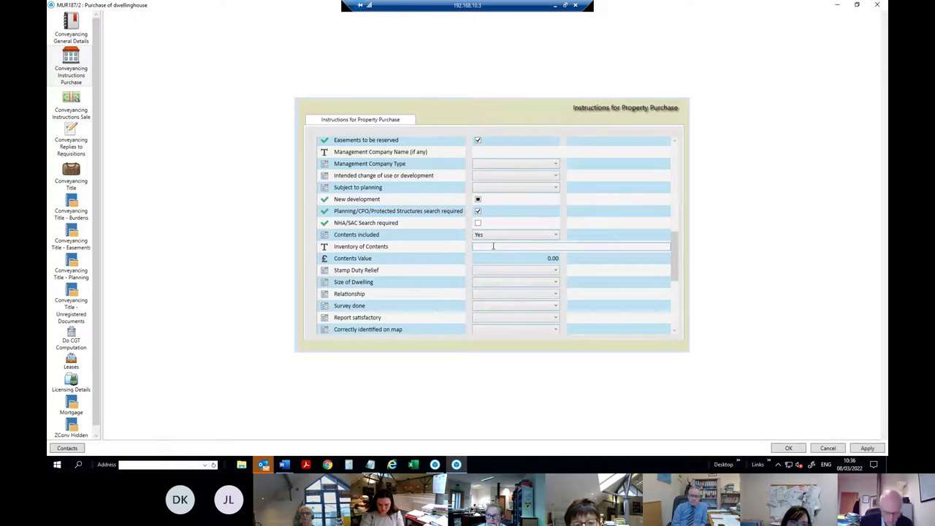
type("Se")
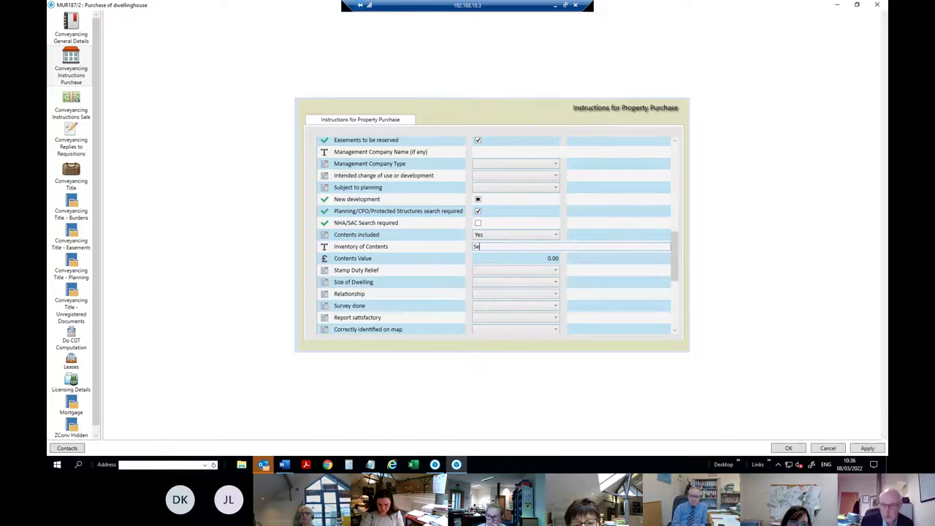
type("e")
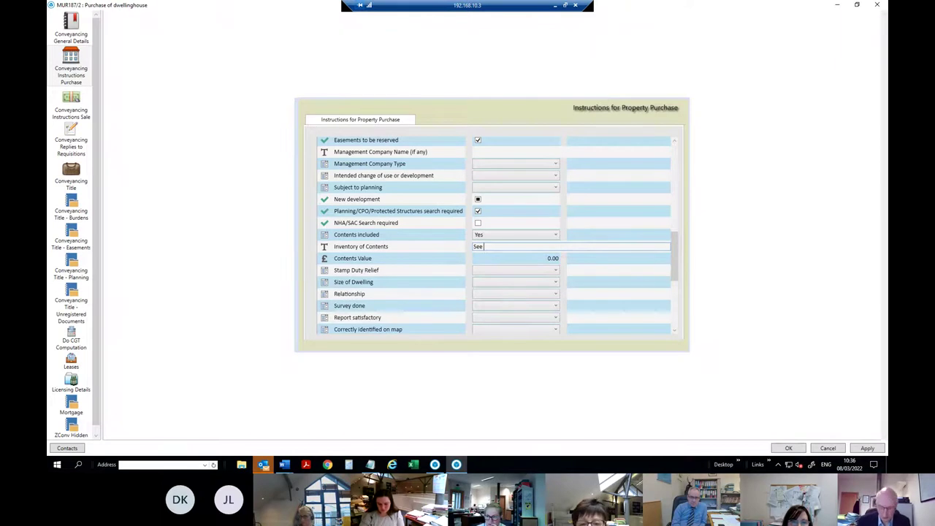
type("inve")
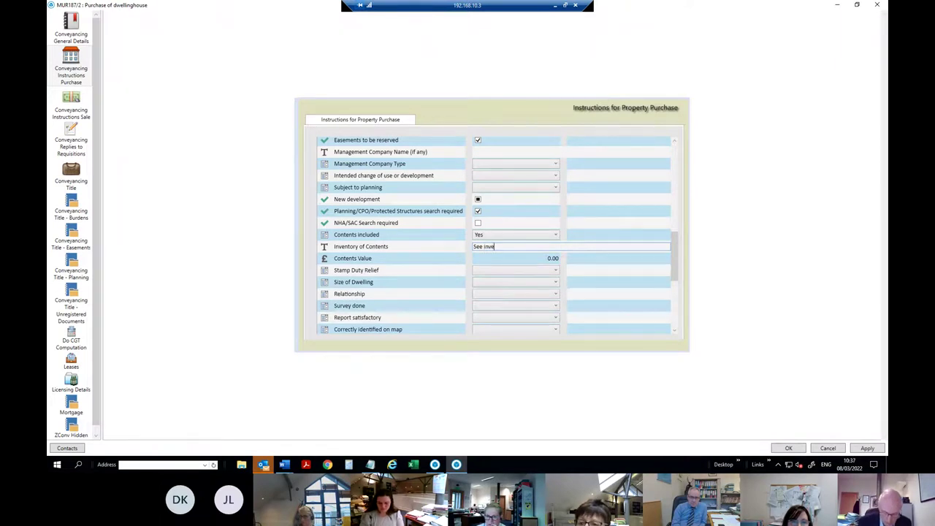
type("ntor")
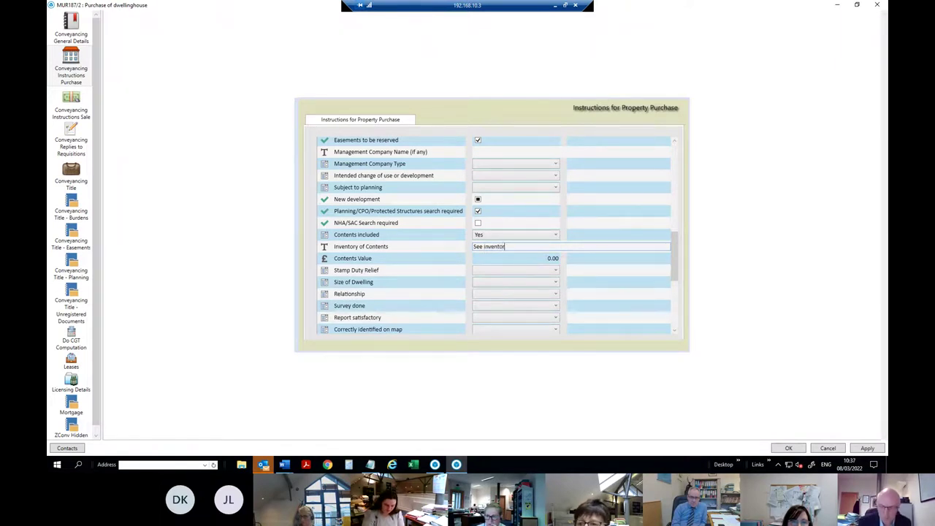
type("y")
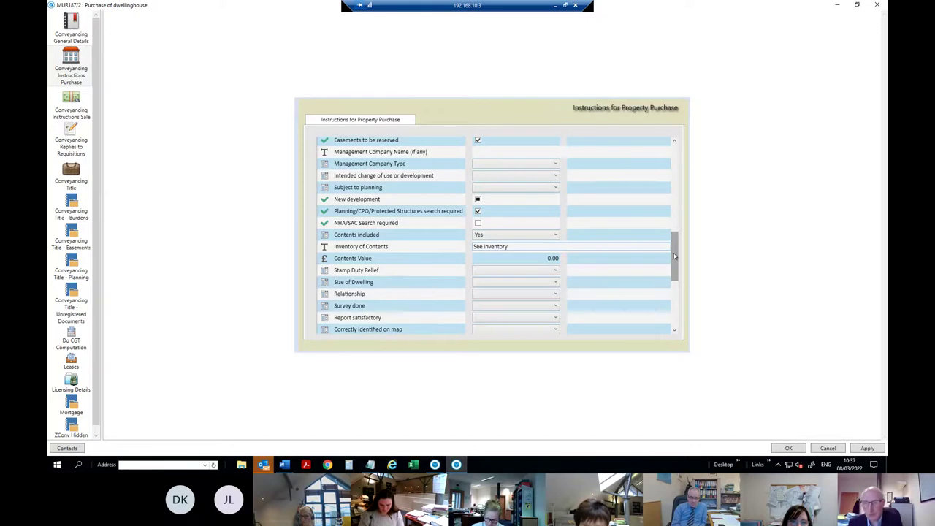
Enter 10,000 as the Contents Value
scroll(675, 256, "down", 1)
left_click(532, 234)
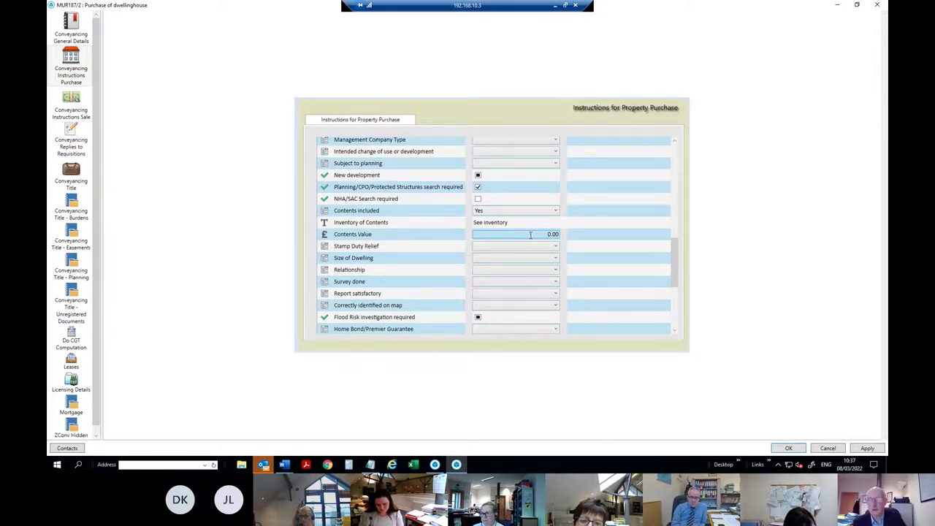
type("10,")
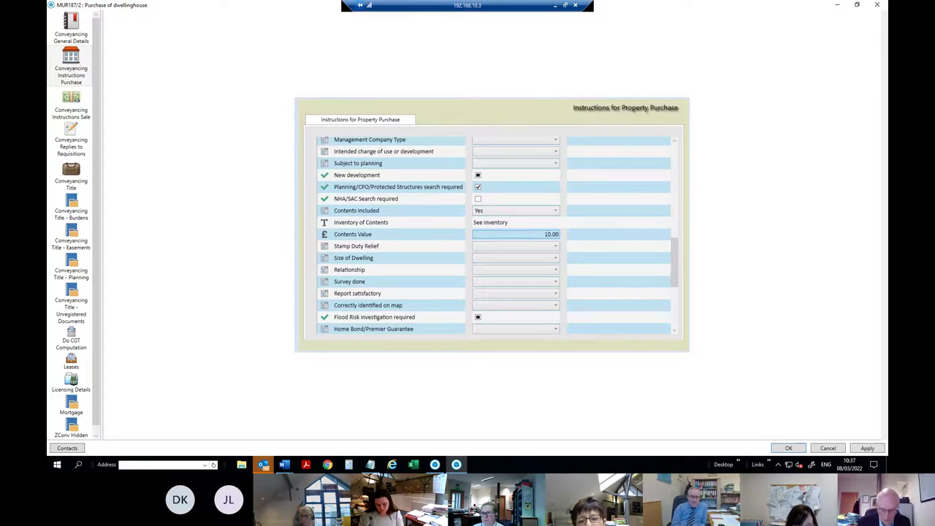
type("00")
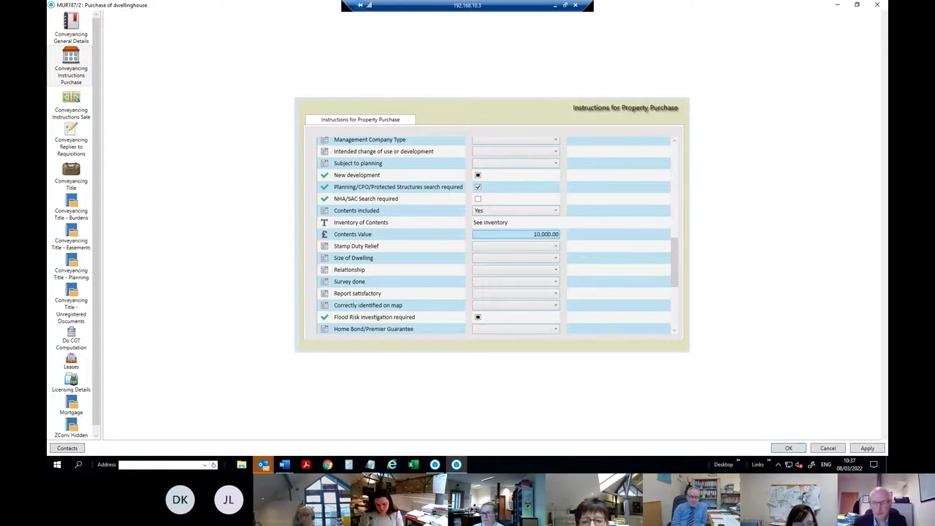
Set Stamp Duty Relief to Not applicable, dwelling size 38–125 sq metres, and Relationship None
left_click(535, 246)
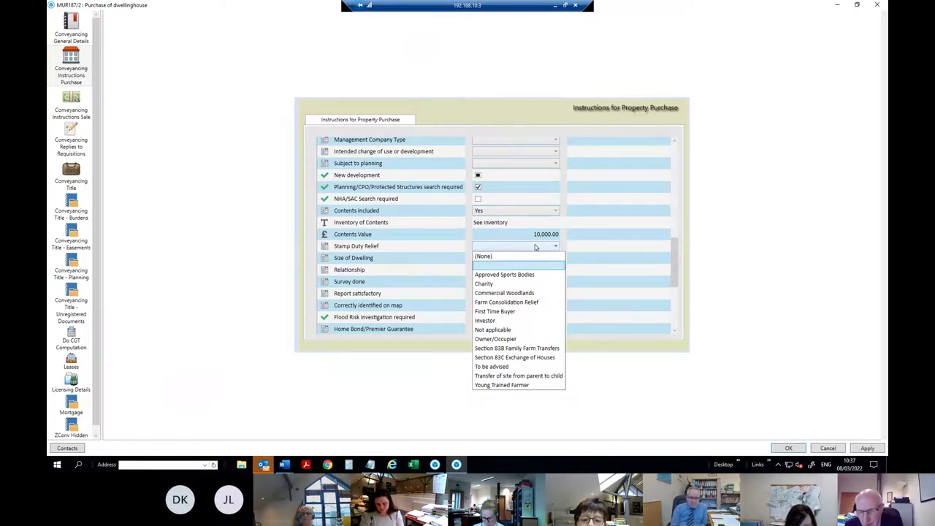
left_click(529, 330)
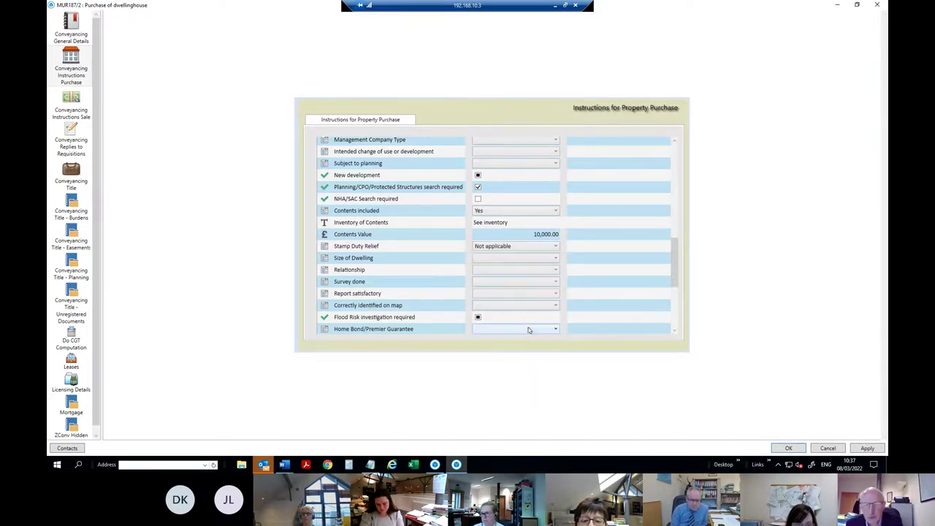
left_click(523, 260)
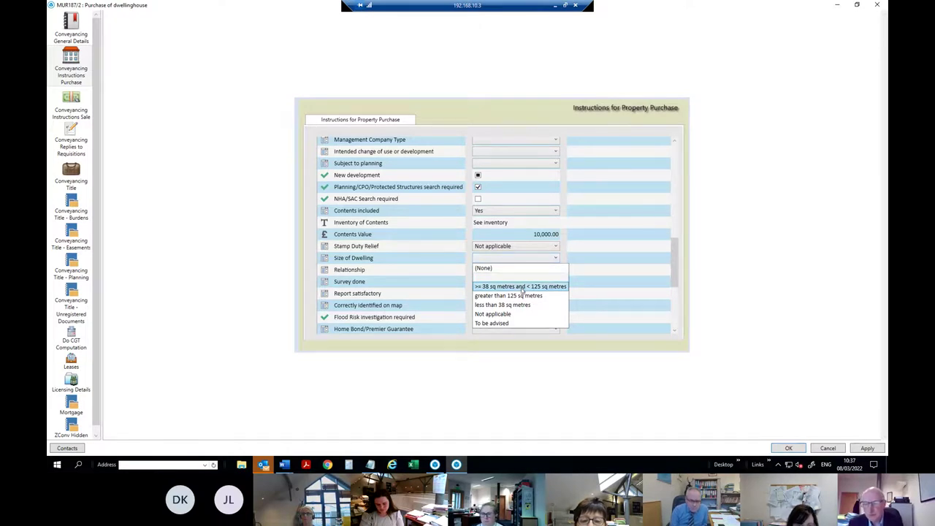
left_click(522, 287)
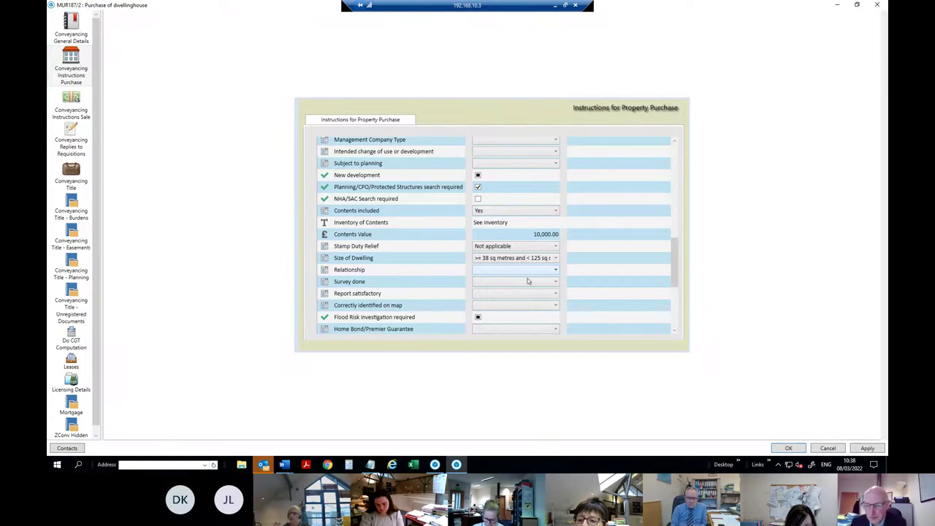
left_click(529, 271)
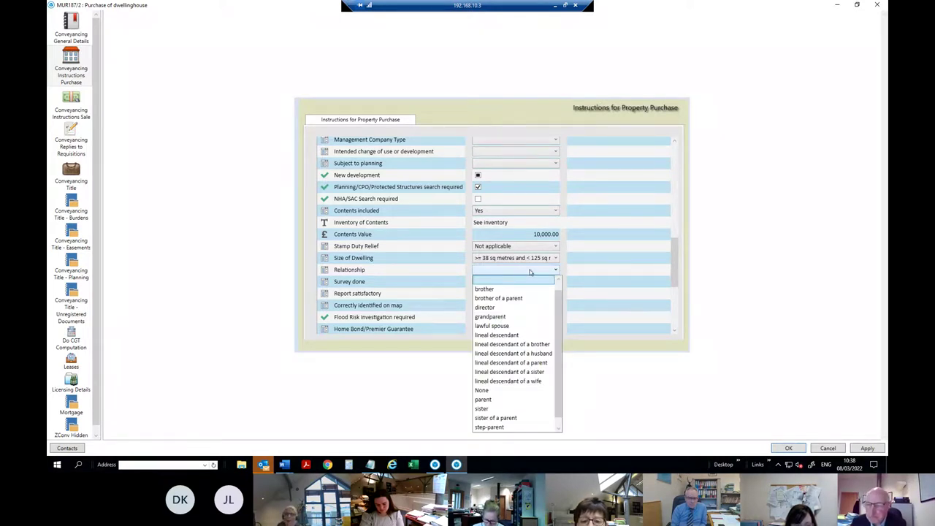
left_click(515, 394)
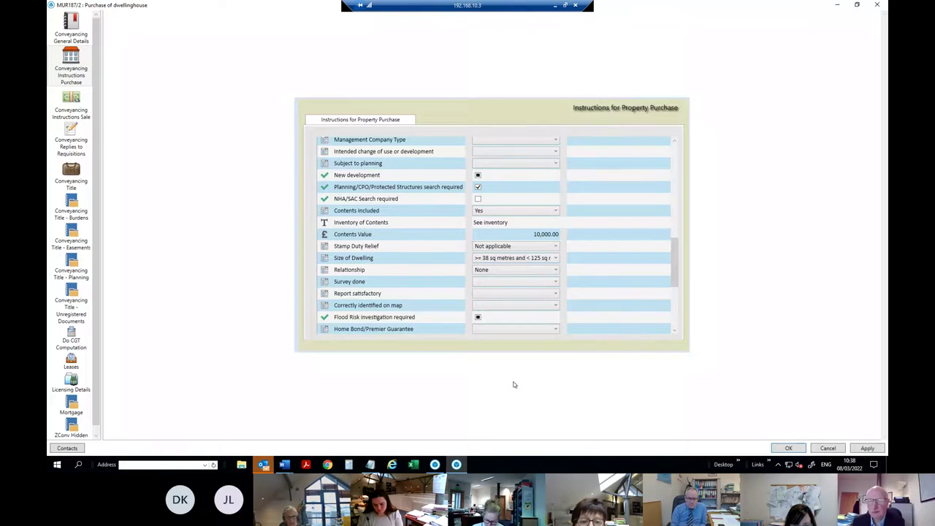
Set Survey done, Report satisfactory and Correctly identified on map all to TBA
left_click(514, 281)
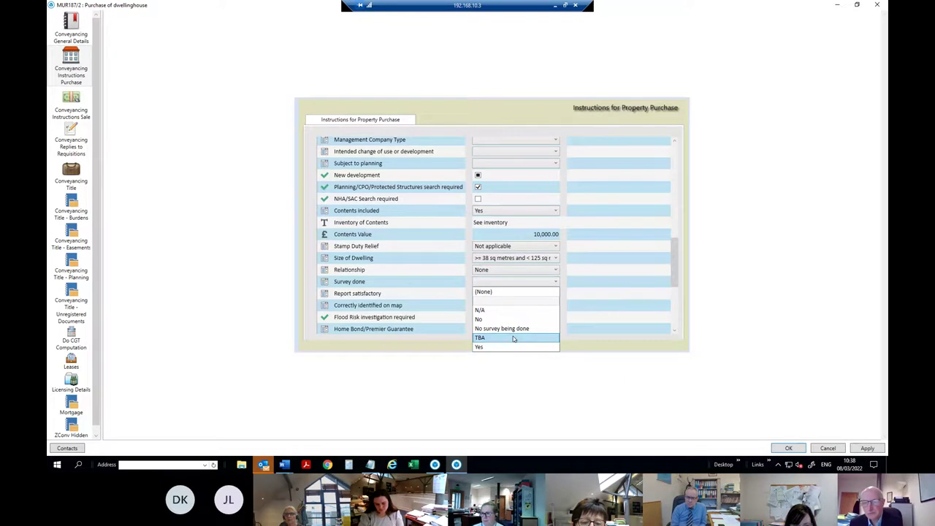
left_click(513, 338)
left_click(502, 293)
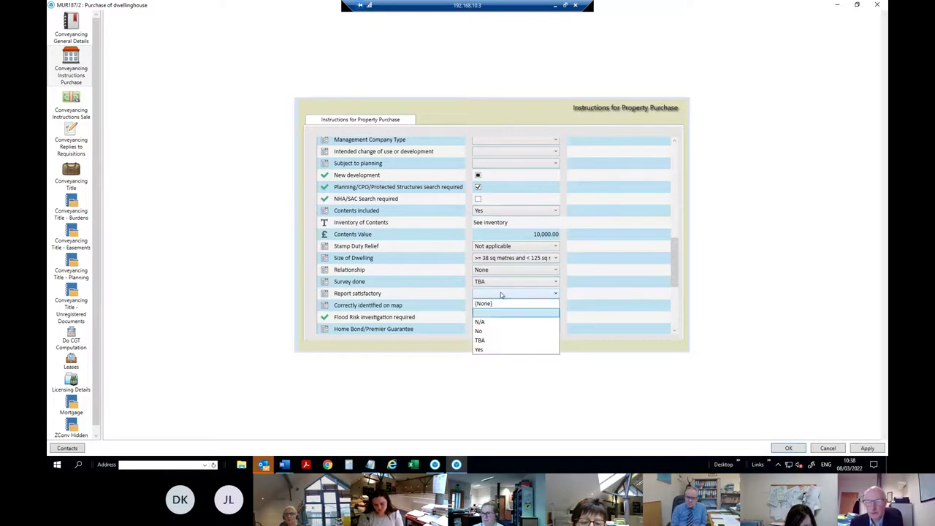
left_click(503, 341)
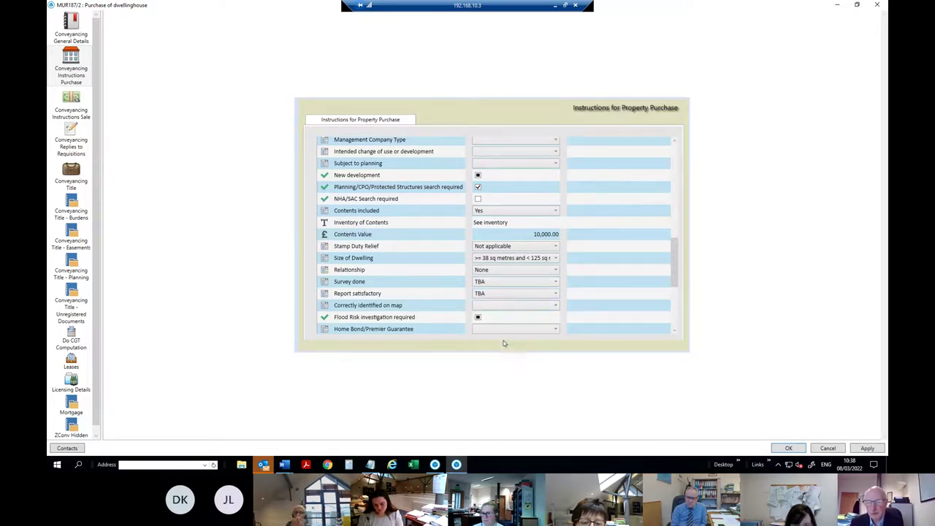
left_click(493, 305)
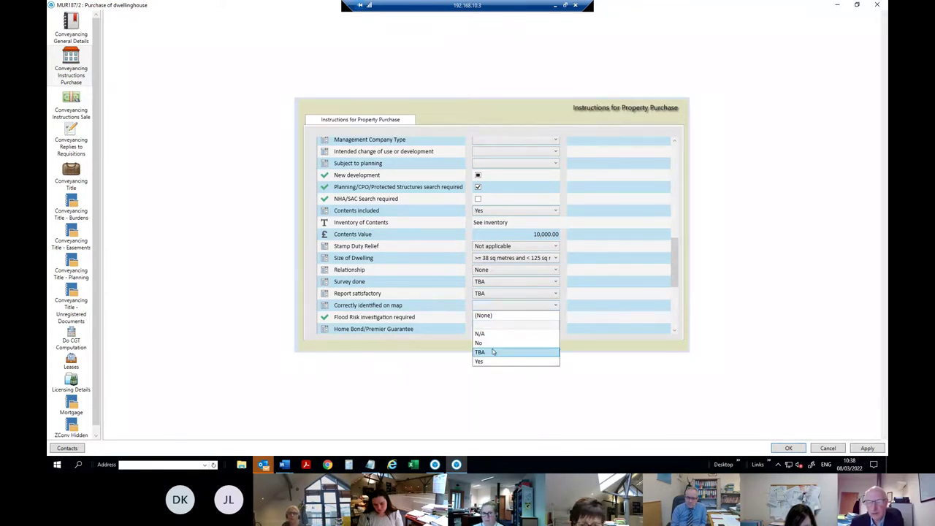
left_click(493, 352)
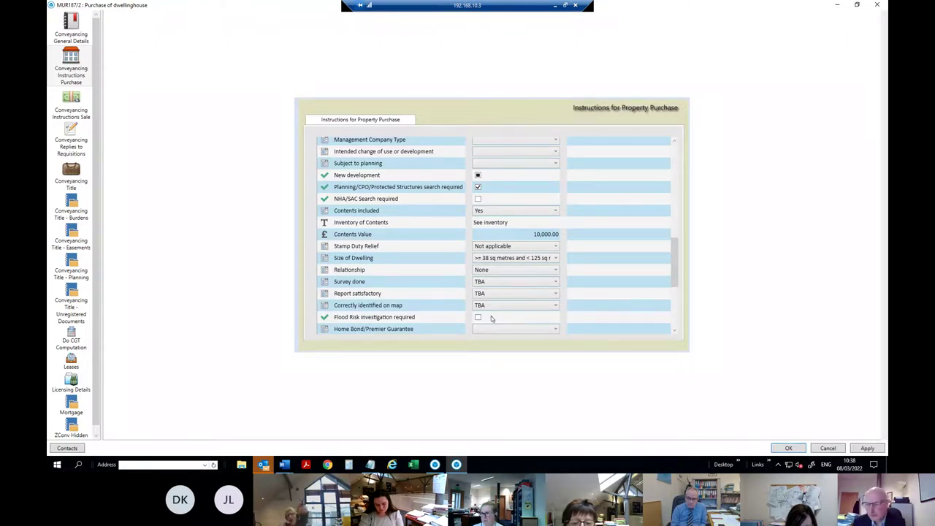
Leave the Home Bond/Premier Guarantee choice blank and move to the building contract price
left_click_drag(673, 277, 672, 289)
scroll(672, 288, "down", 2)
scroll(535, 260, "down", 1)
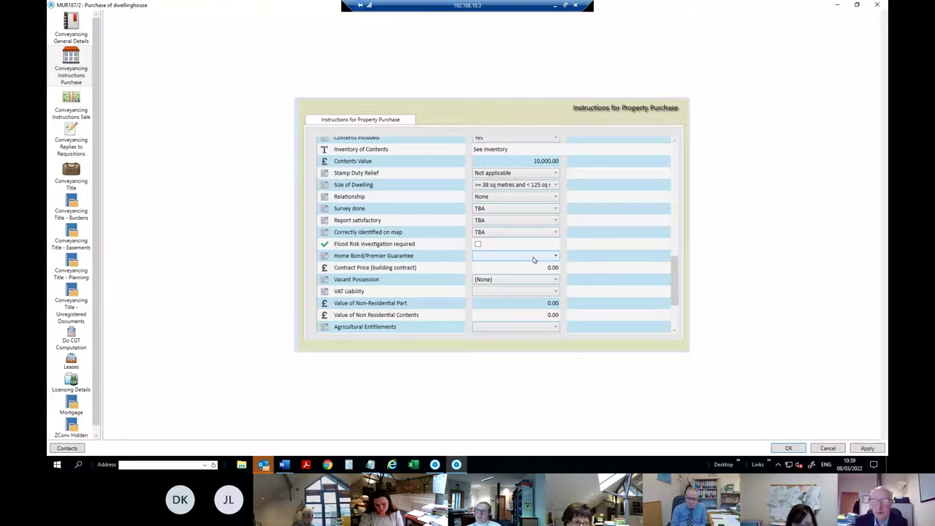
left_click(532, 258)
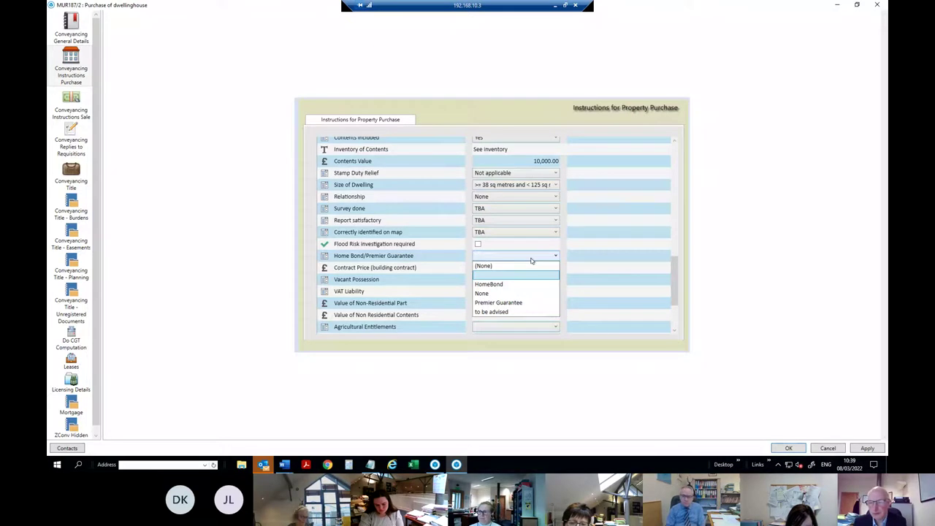
left_click(531, 258)
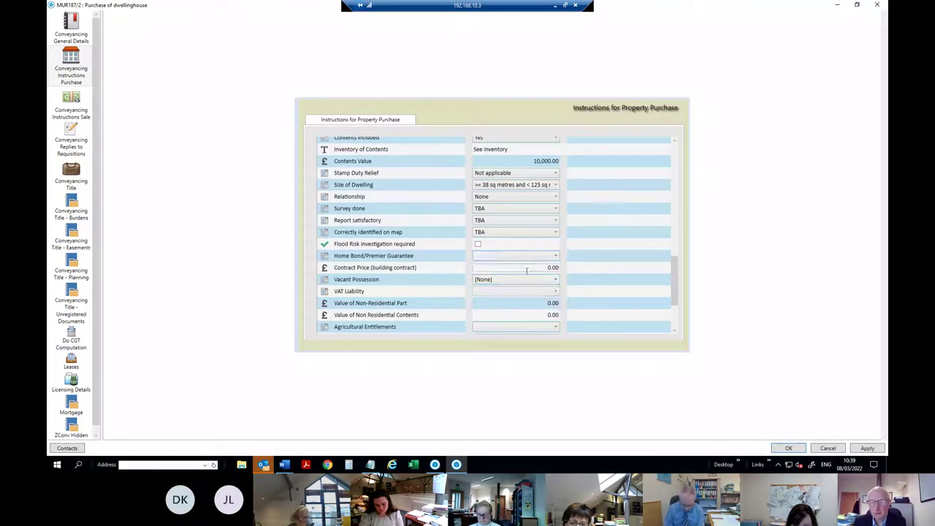
left_click(526, 269)
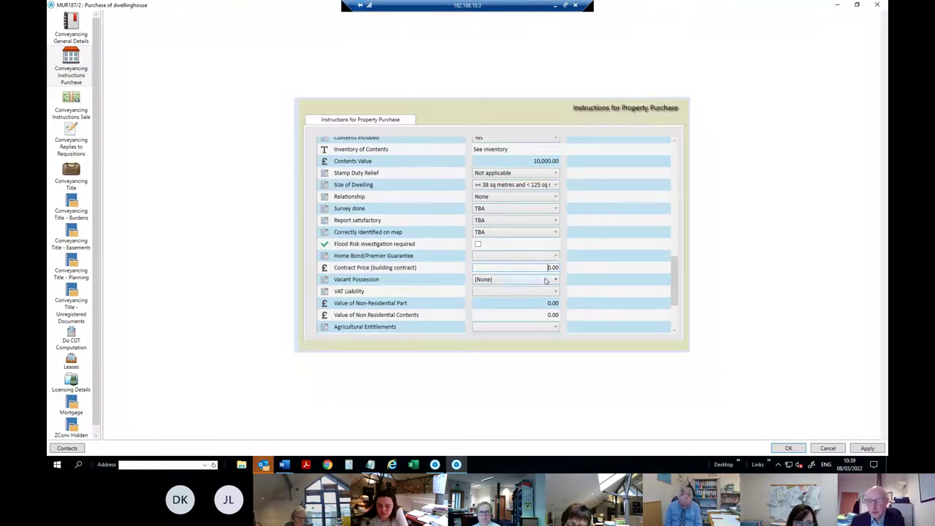
Set Vacant Possession to Yes and VAT Liability to No
left_click(544, 279)
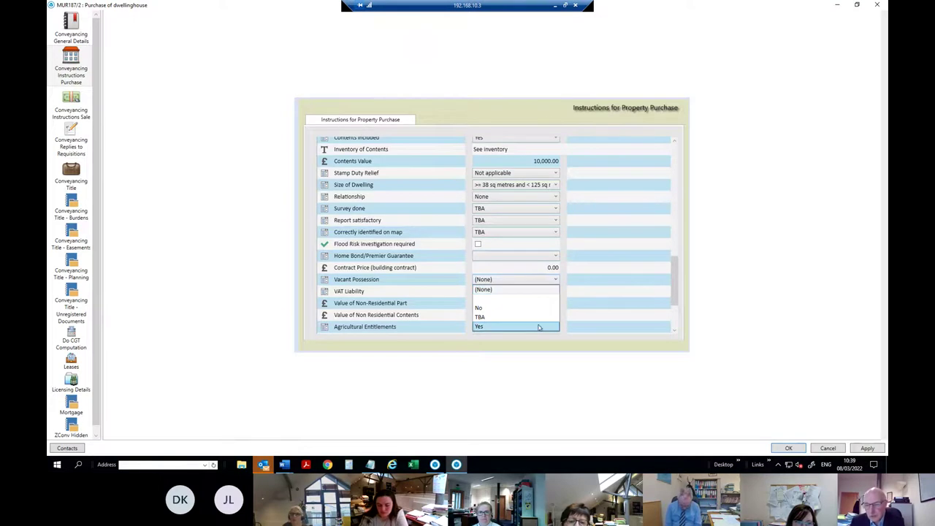
left_click(538, 325)
left_click(510, 291)
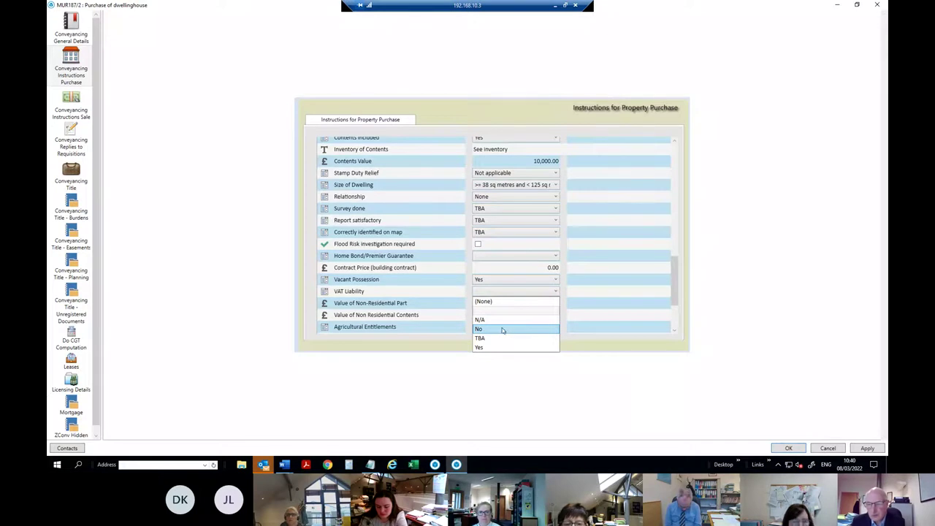
left_click(504, 329)
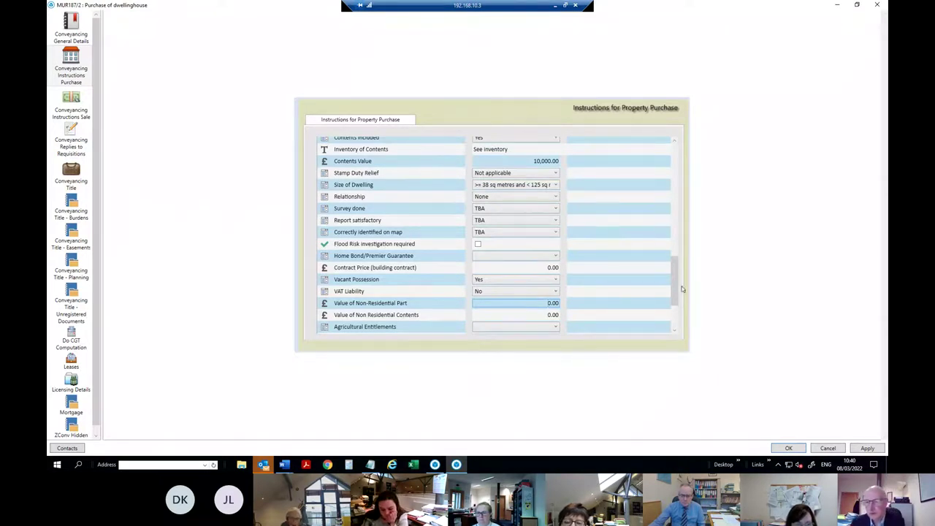
Set both Agricultural Entitlements and Forestry to No
scroll(675, 295, "down", 2)
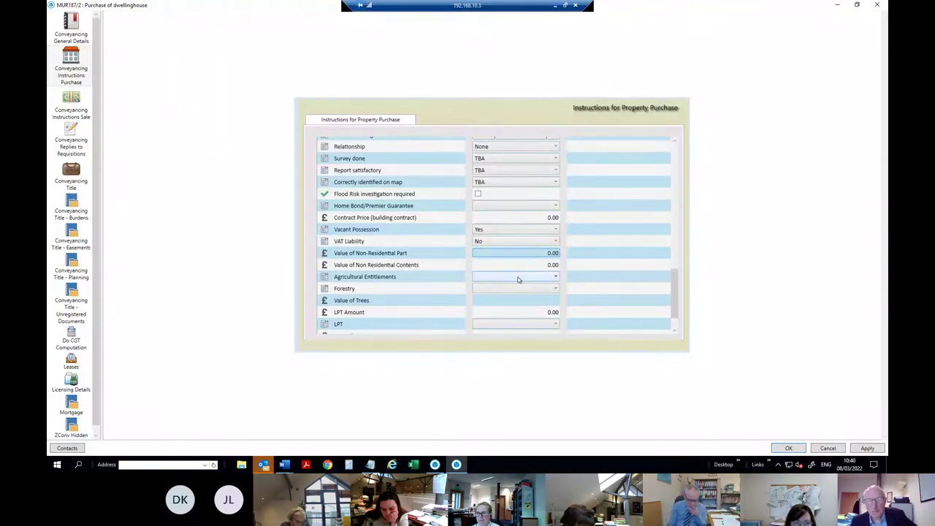
left_click(517, 278)
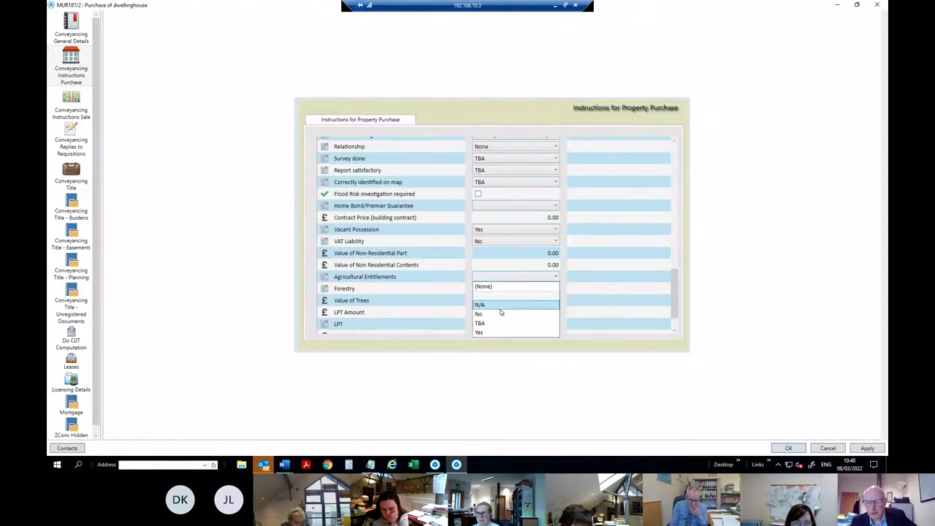
left_click(499, 314)
left_click(494, 290)
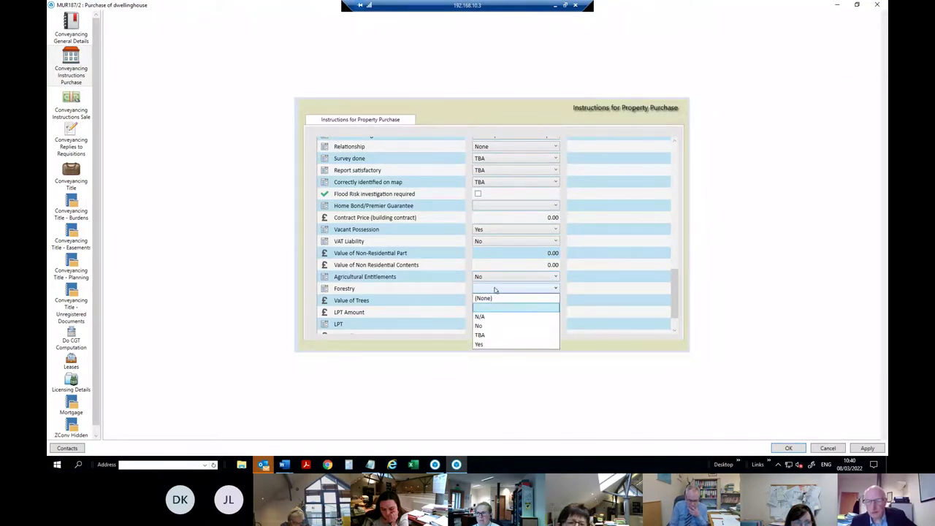
left_click(489, 325)
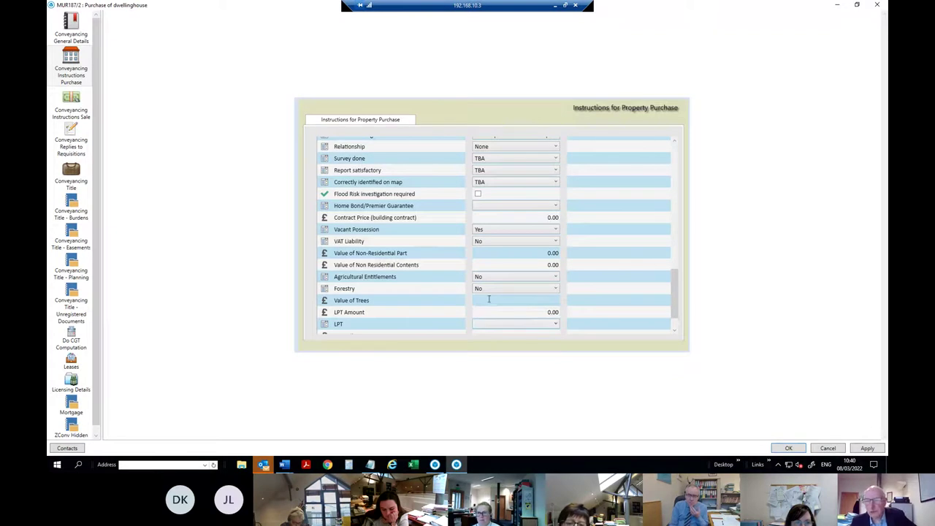
Pass over the Value of Trees and LPT Amount fields, leaving them at 0.00
scroll(672, 293, "down", 1)
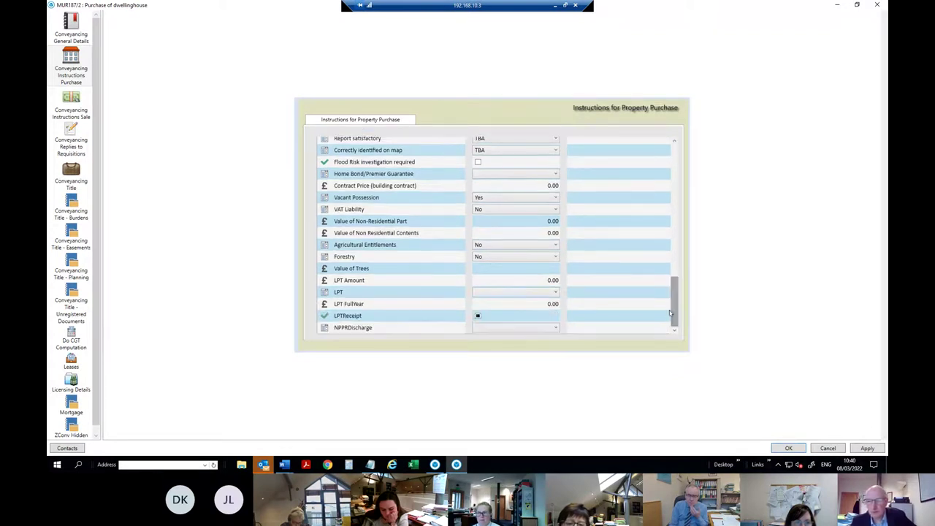
left_click(513, 266)
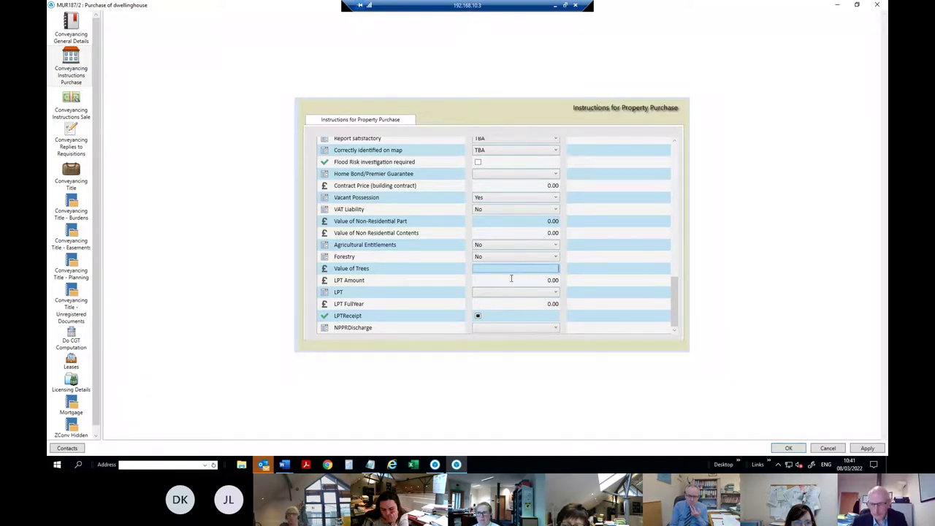
left_click(512, 279)
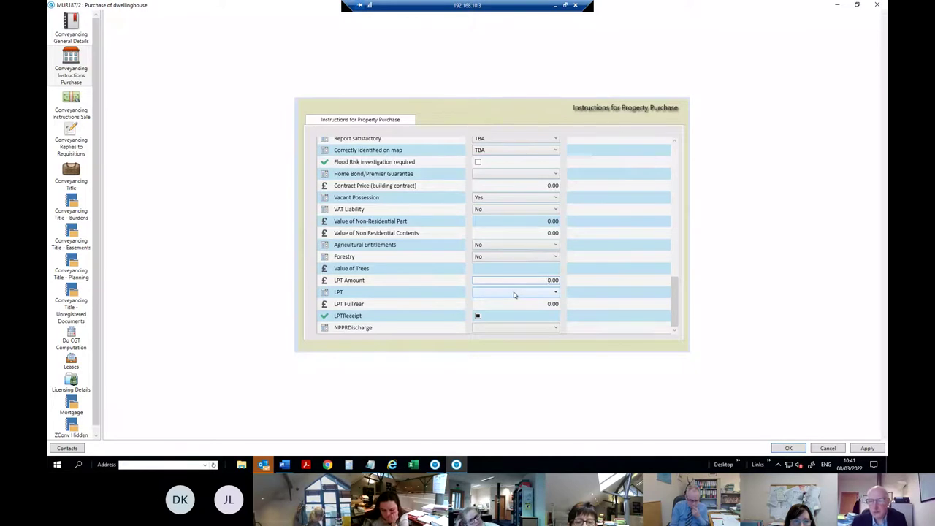
Set LPT to Liable and NPPRDischarge to No
left_click(514, 294)
left_click(499, 365)
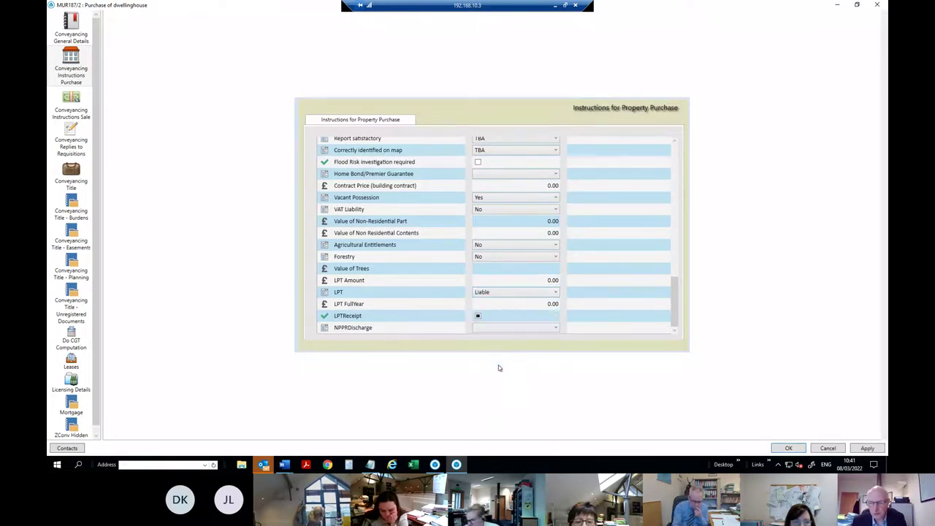
left_click(509, 292)
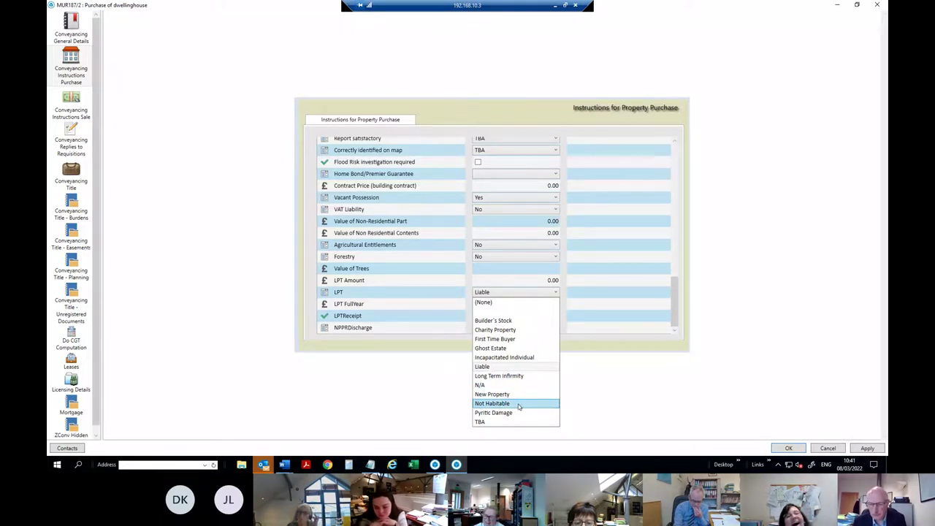
left_click(501, 368)
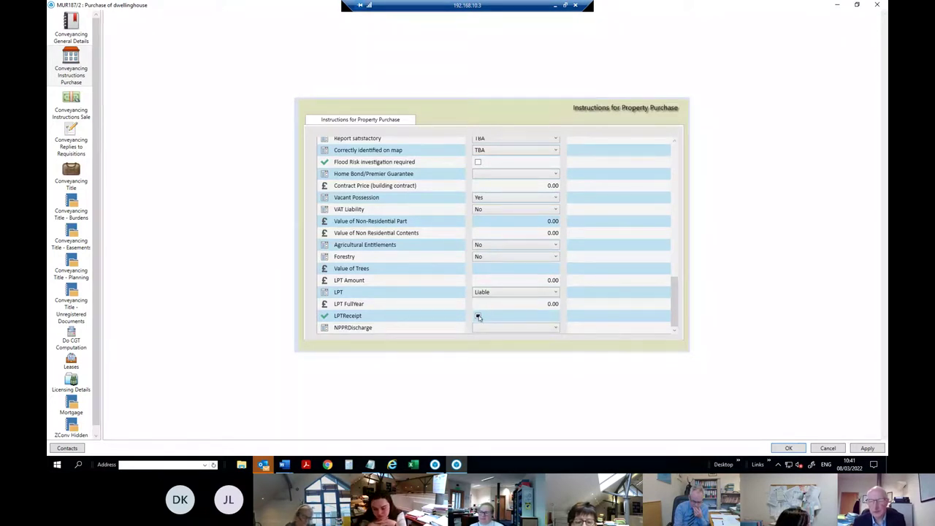
left_click(519, 328)
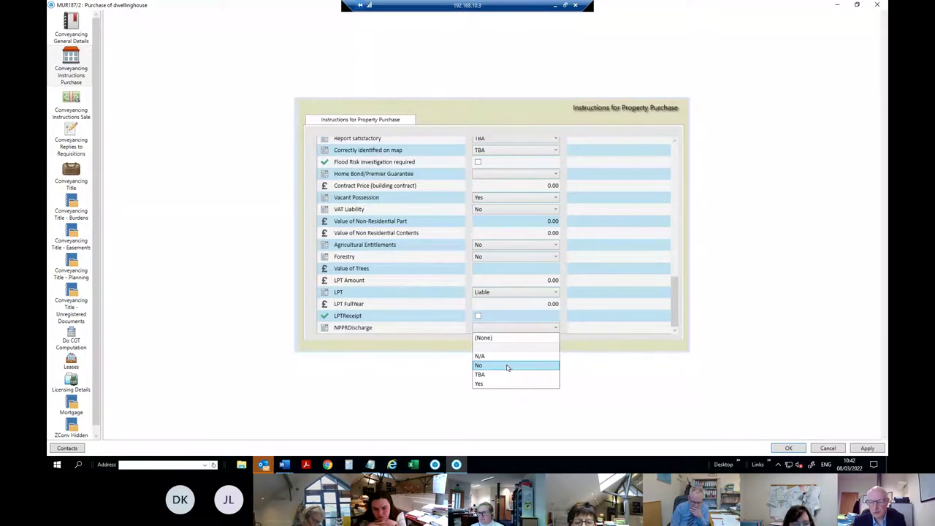
left_click(509, 365)
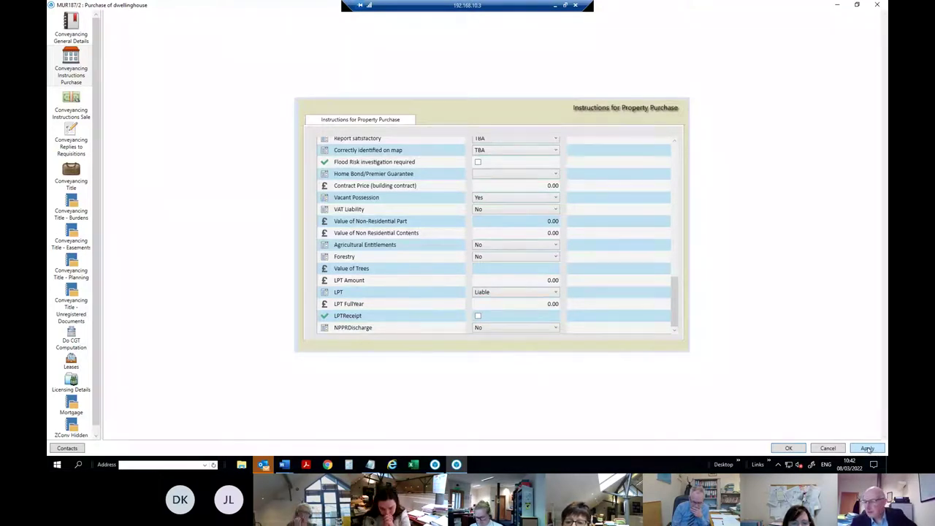
Save and close the Instructions for Property Purchase form with OK
left_click(780, 449)
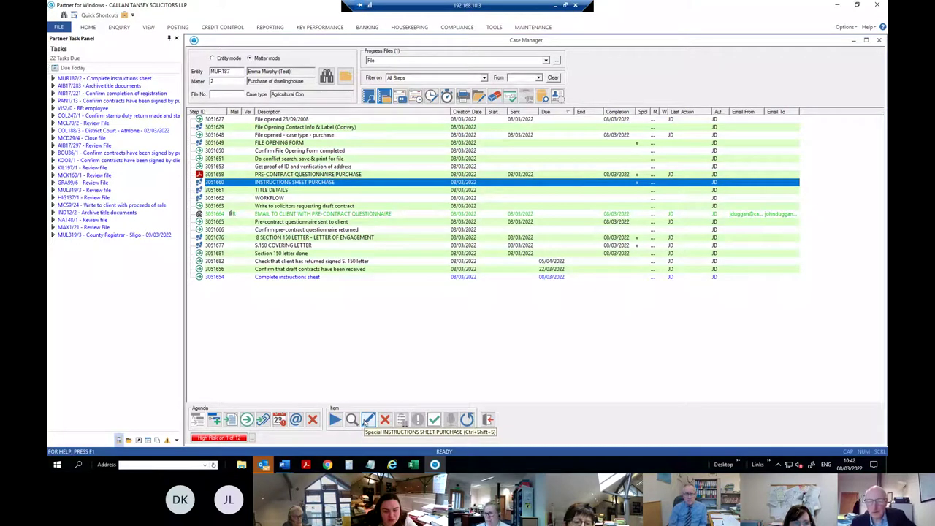
Close the old Word copy and merge a new INSTRUCTIONS SHEET PURCHASE_3051660_1.DOCX
left_click(426, 419)
key("Return")
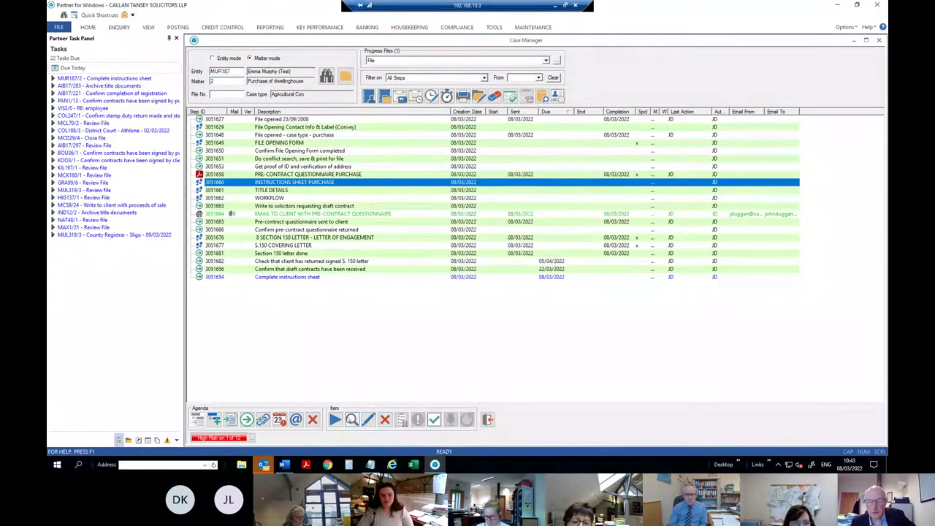
left_click(284, 464)
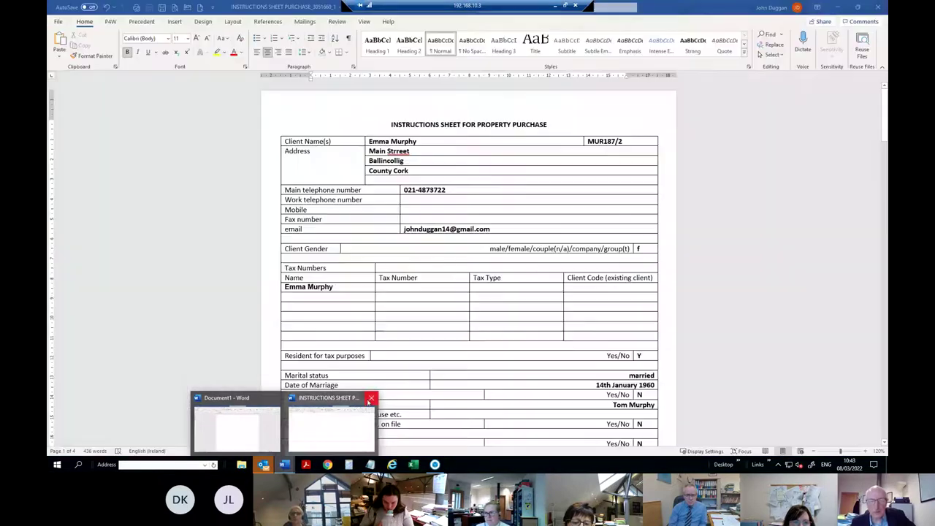
left_click(370, 398)
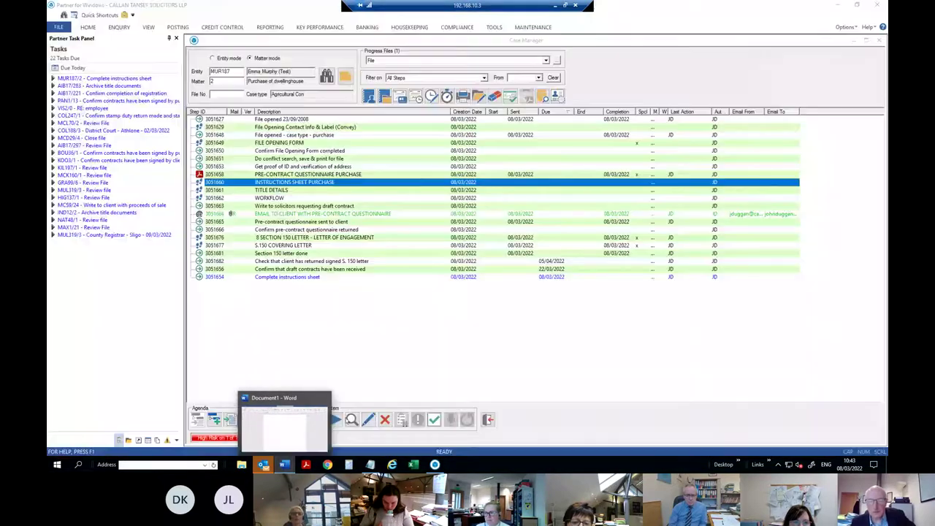
left_click(433, 420)
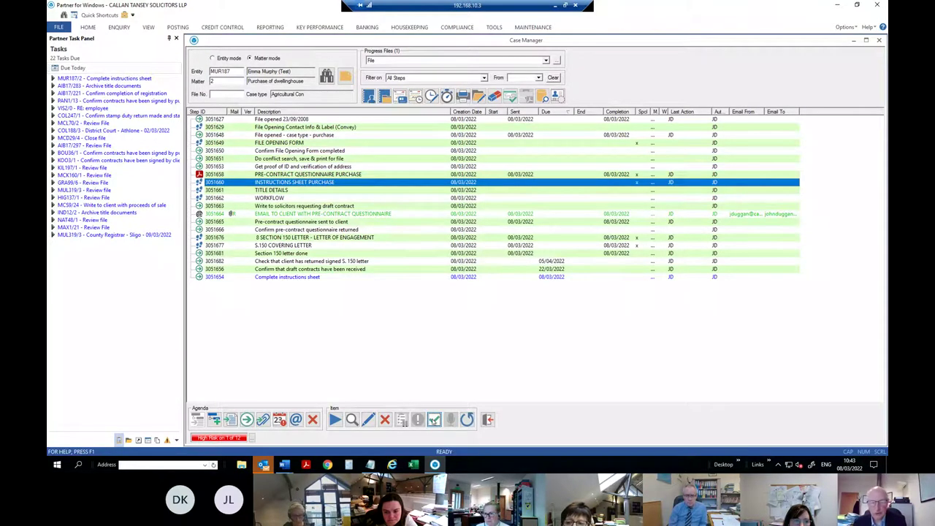
mouse_move(290, 463)
left_click(309, 443)
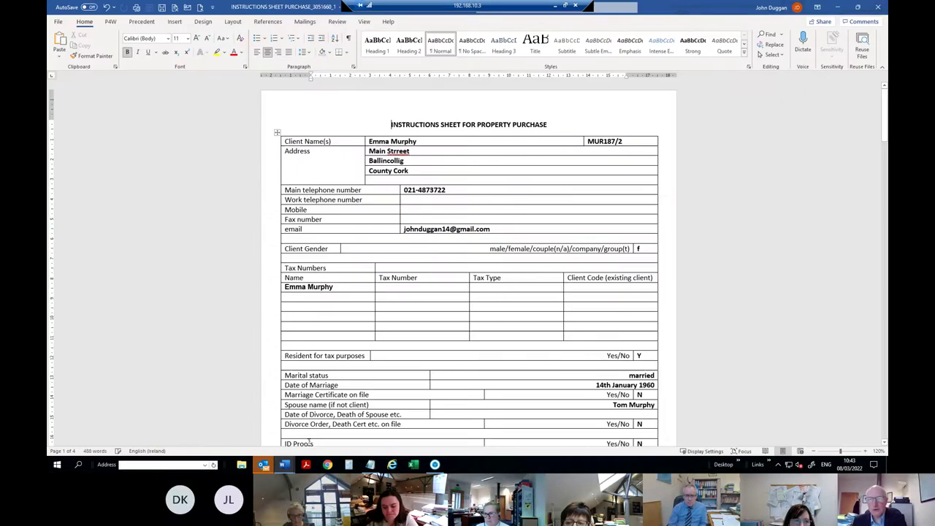
left_click(884, 112)
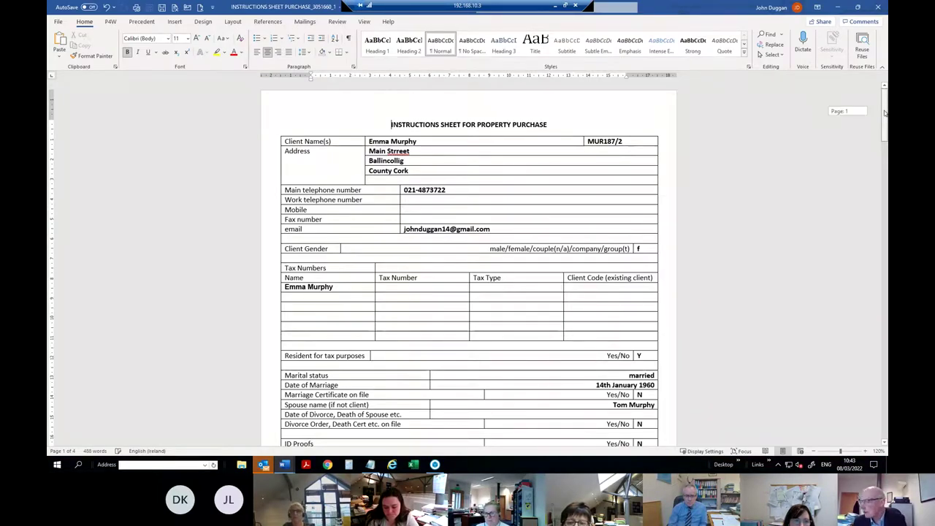
left_click_drag(884, 112, 884, 115)
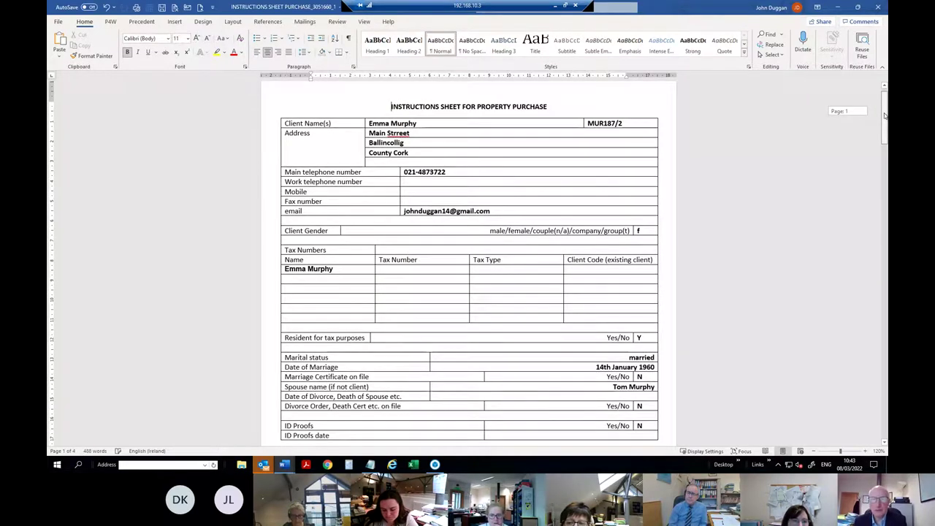
left_click_drag(885, 114, 884, 127)
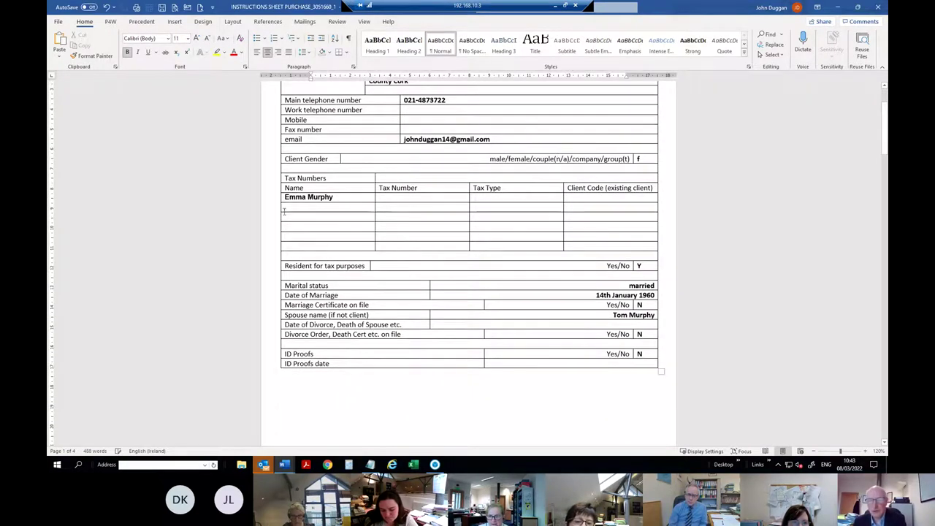
left_click_drag(884, 142, 884, 144)
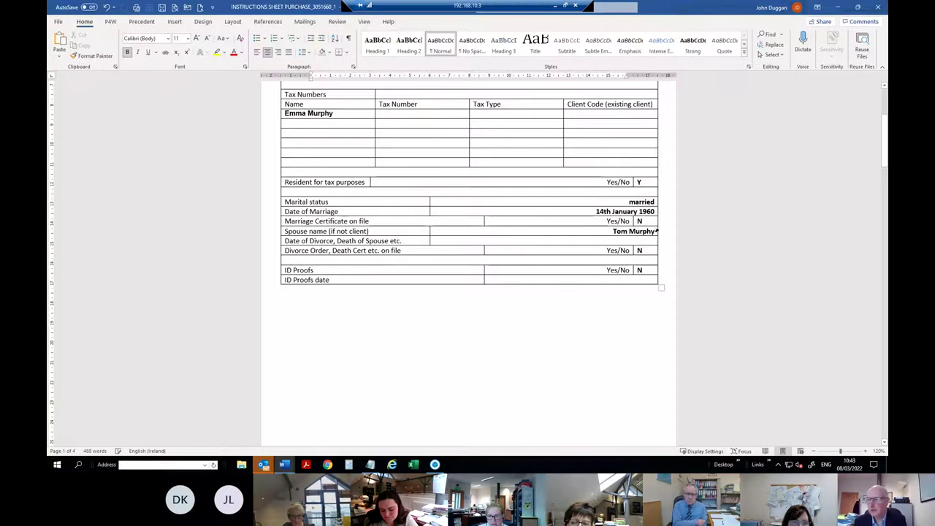
left_click_drag(885, 157, 884, 199)
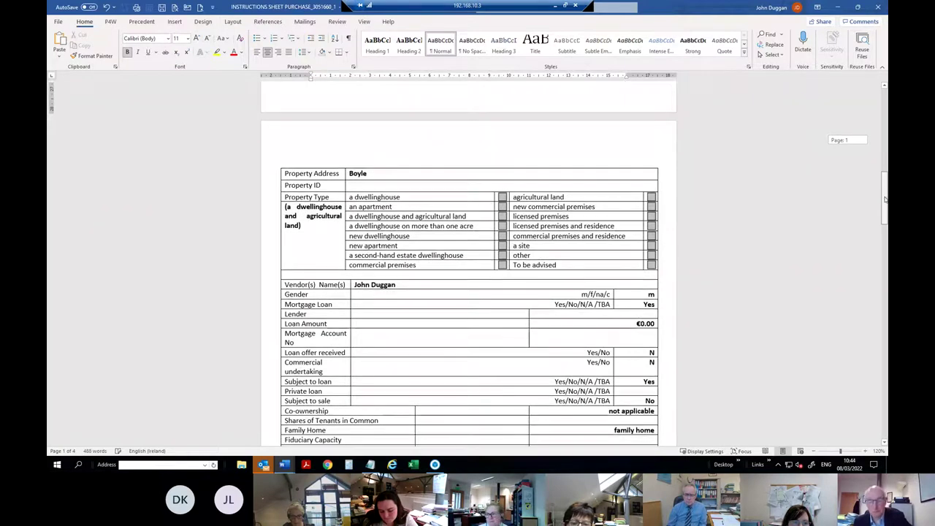
left_click_drag(884, 199, 882, 244)
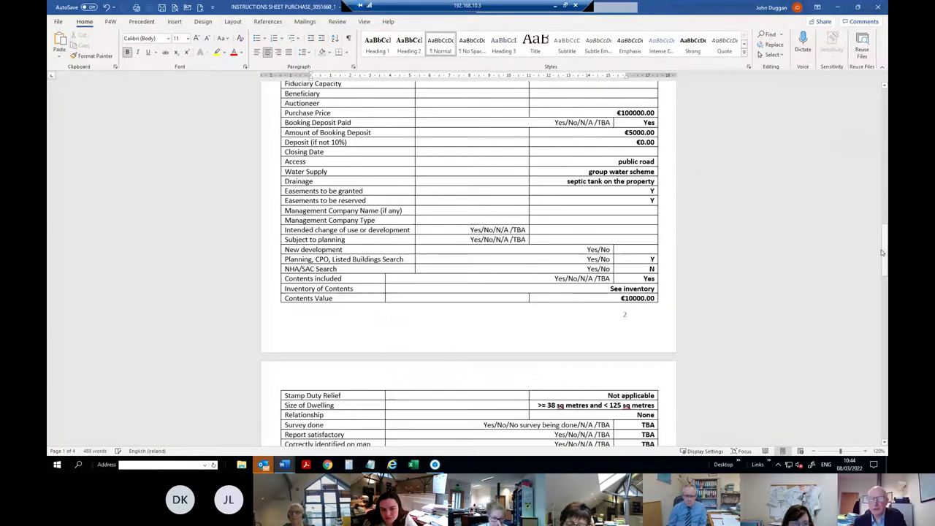
Print the instructions sheet so the INSTRUCTIONS SHEET PURCHASE step completes on 08/03/2022
left_click(436, 464)
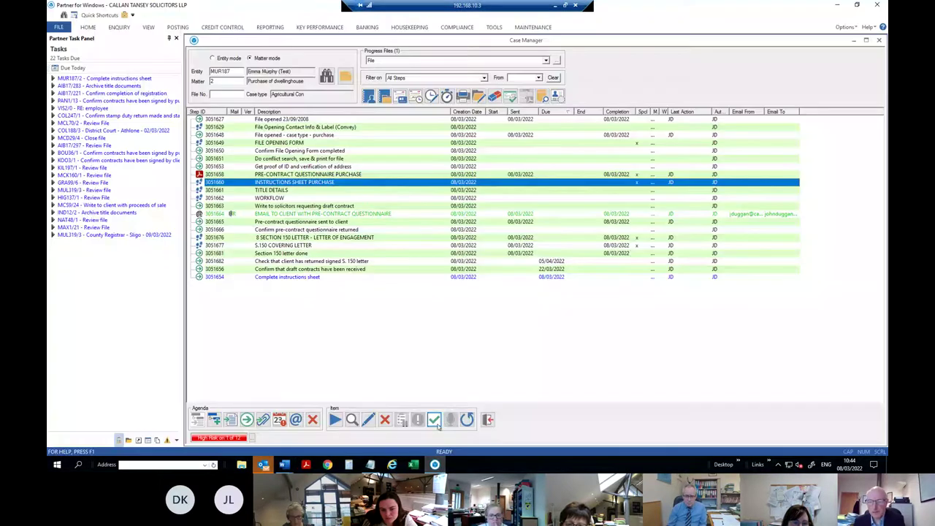
left_click(435, 421)
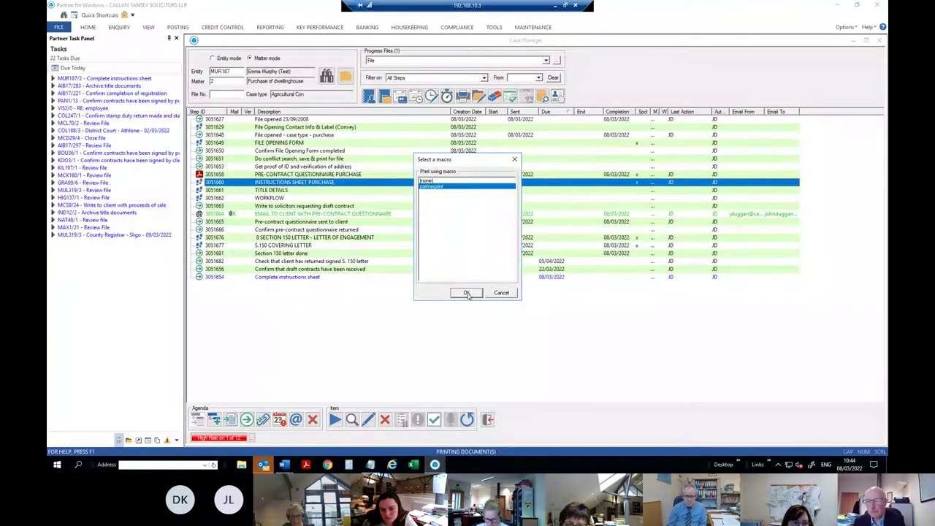
left_click(502, 292)
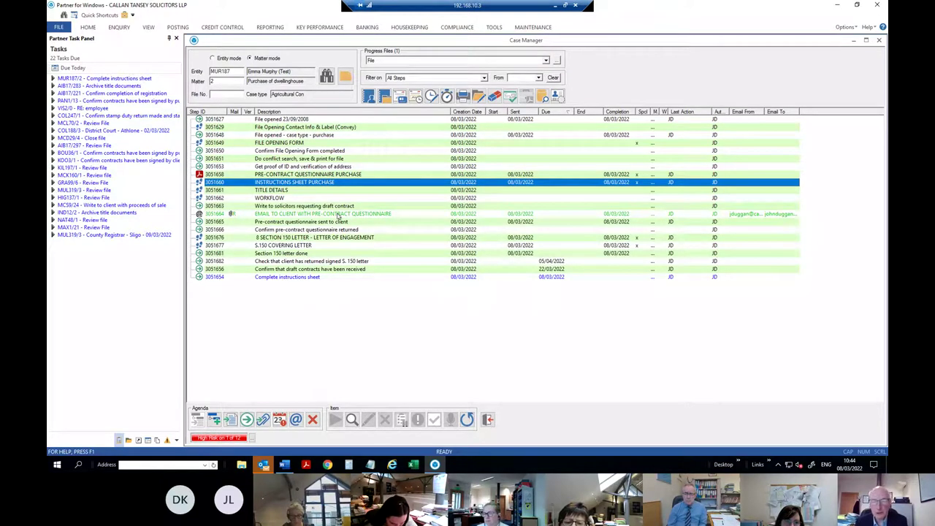
left_click(319, 277)
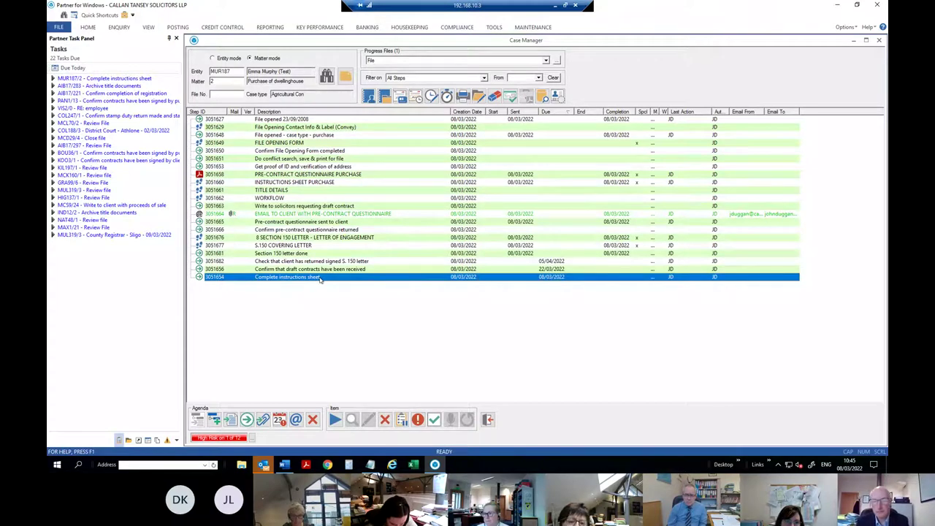
Take Complete instructions sheet, accept client and purchase forms, and tick Instructions sheet completed
left_click(433, 419)
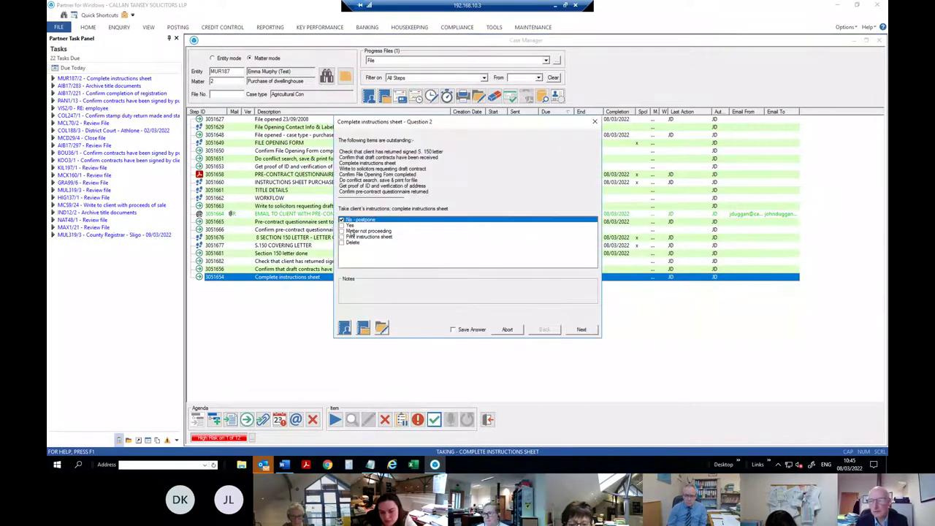
left_click(584, 330)
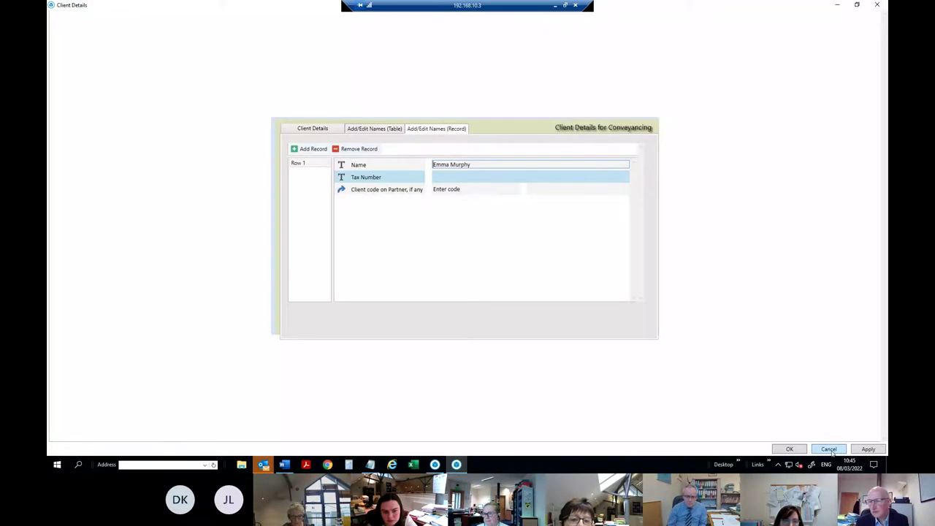
left_click(790, 449)
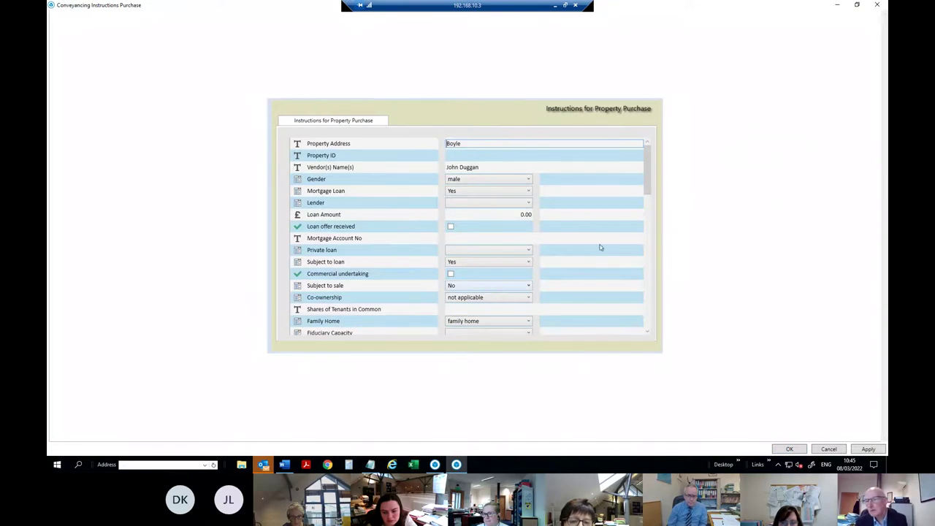
left_click(648, 175)
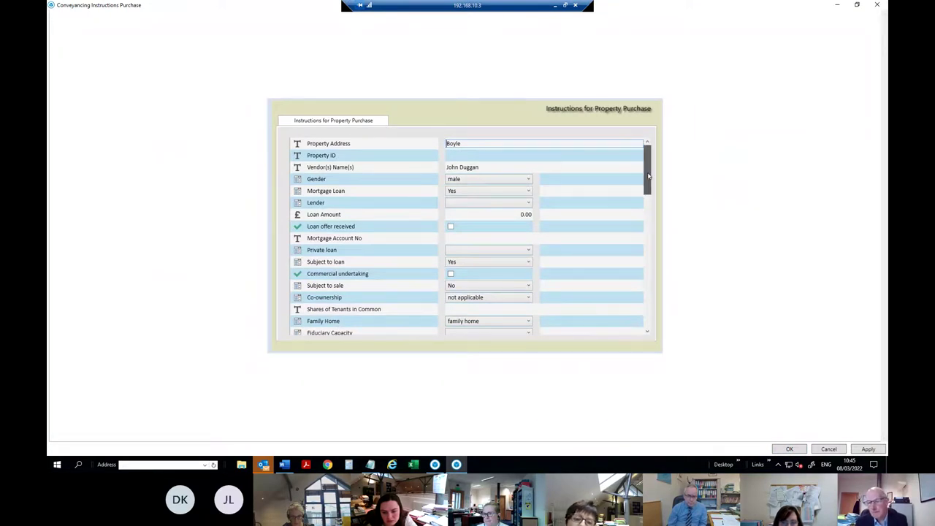
left_click_drag(648, 176, 648, 327)
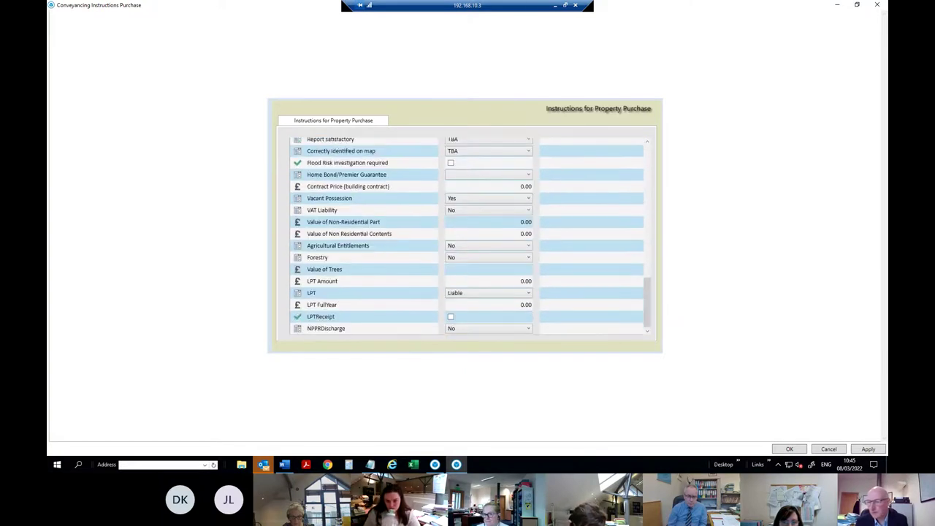
left_click(786, 449)
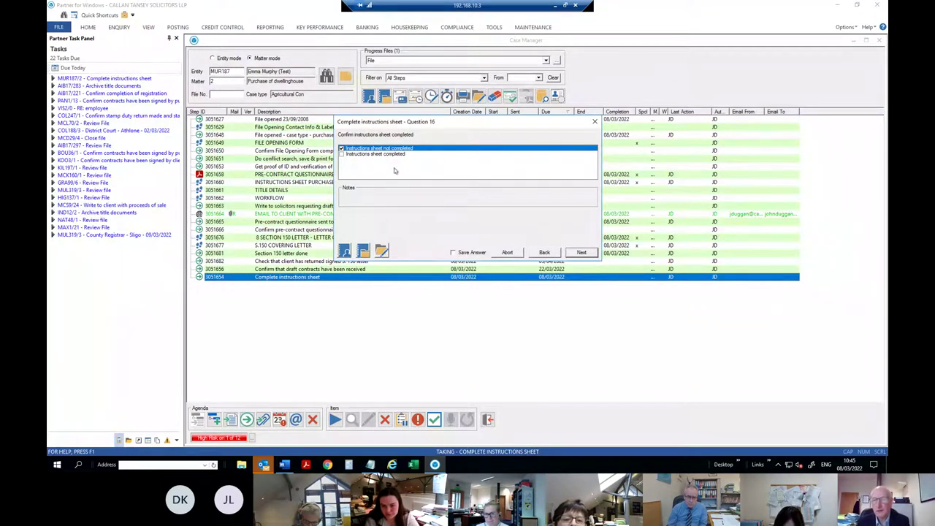
left_click(341, 154)
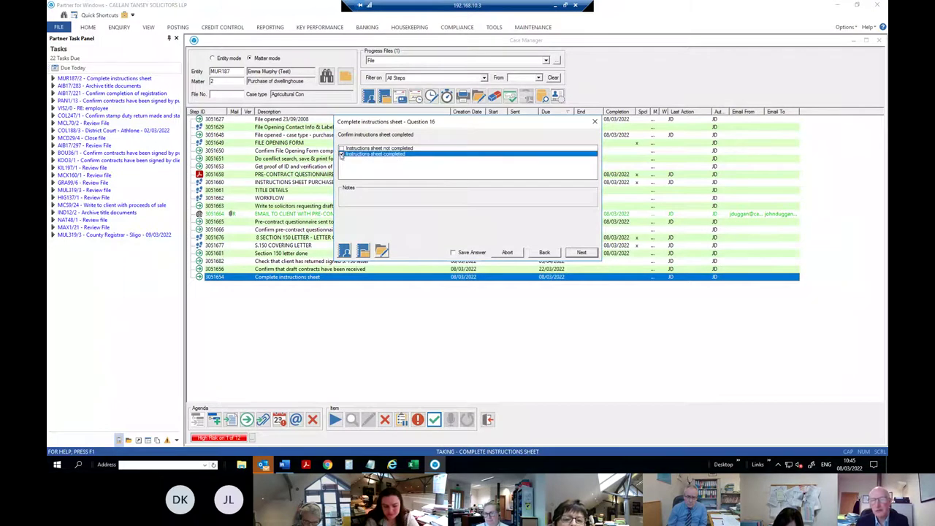
left_click(581, 253)
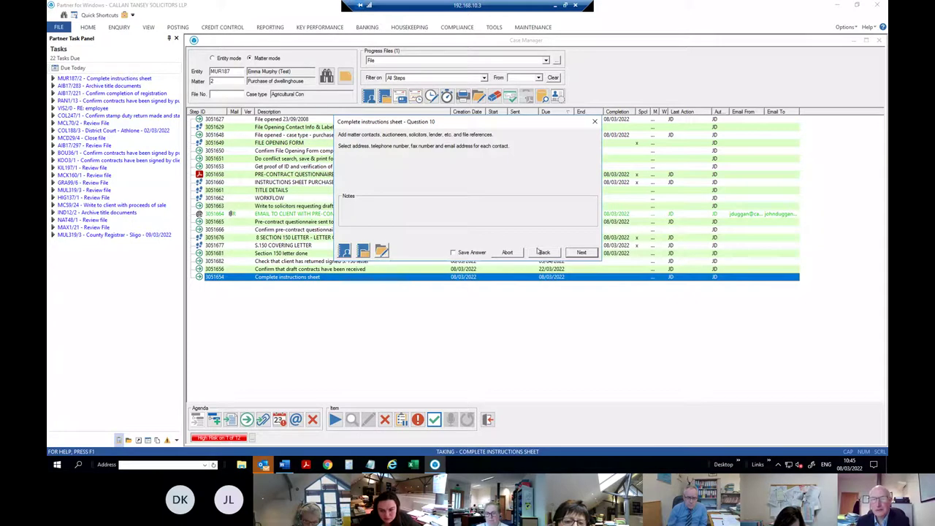
Add a new blank contact to the matter's Contacts list and bring up its Entity field options
left_click(363, 250)
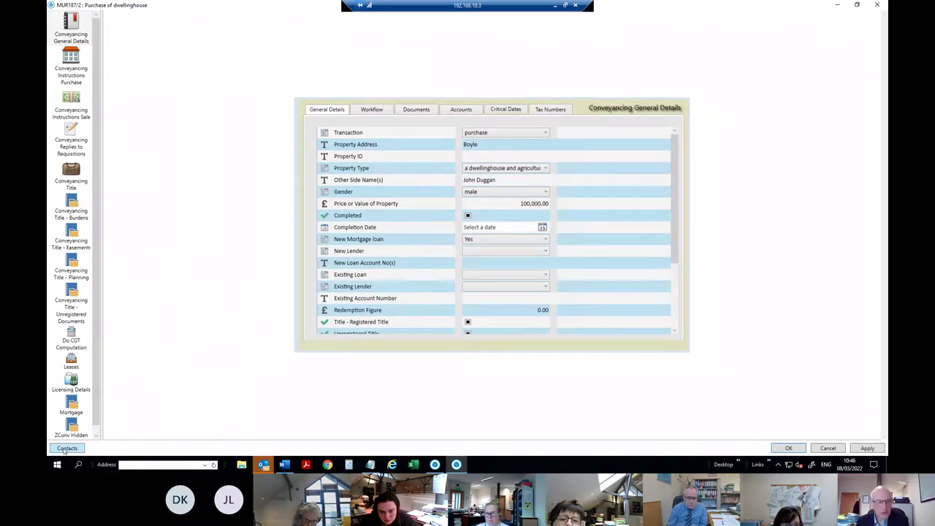
left_click(66, 448)
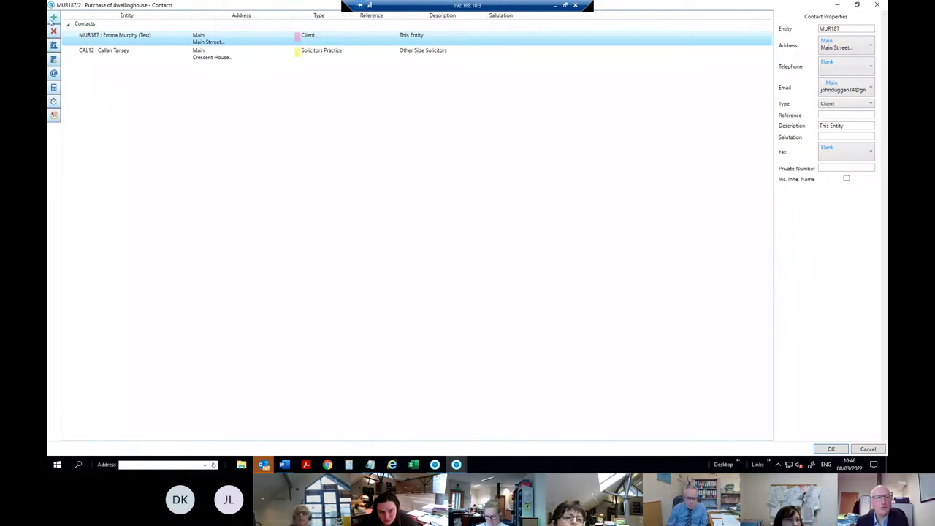
left_click(52, 18)
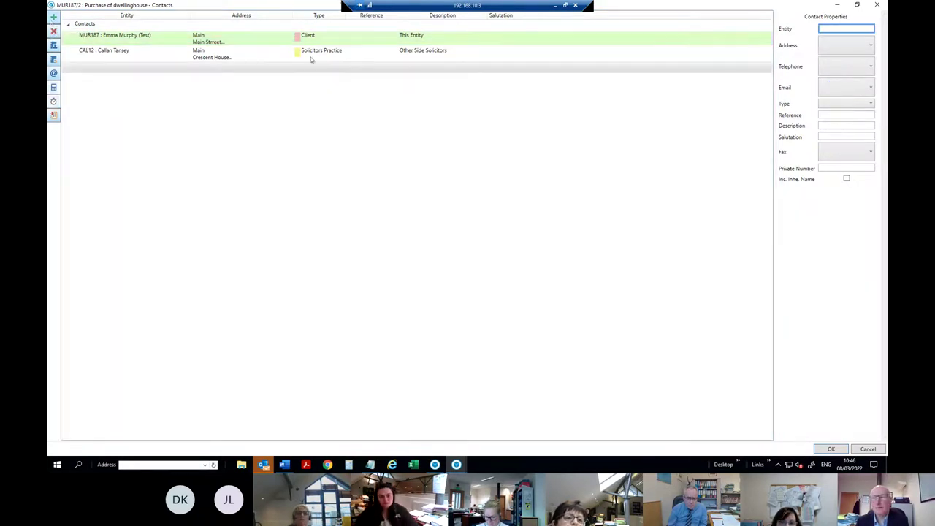
right_click(838, 29)
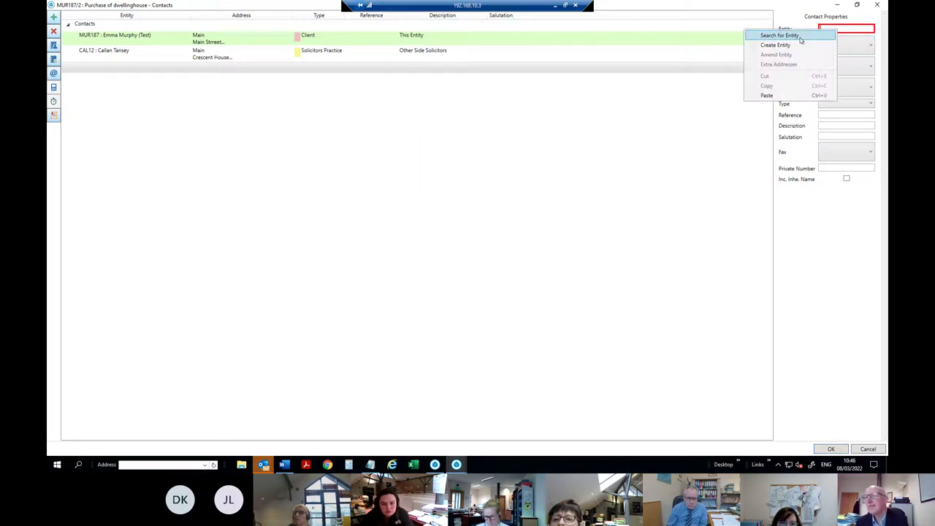
Search entities by name 'smith kelly' and add SMIX28 Smith Kelly Scott Auctioneers as the contact
left_click(799, 36)
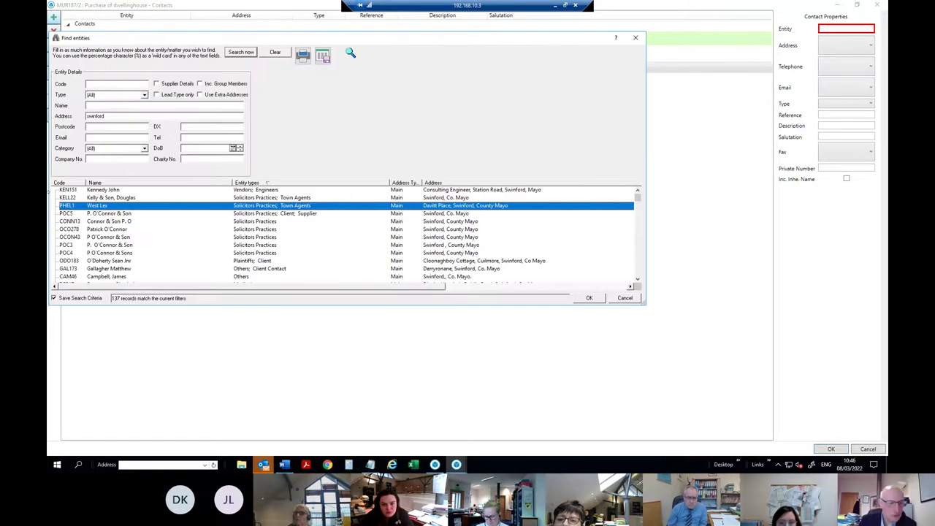
double_click(95, 115)
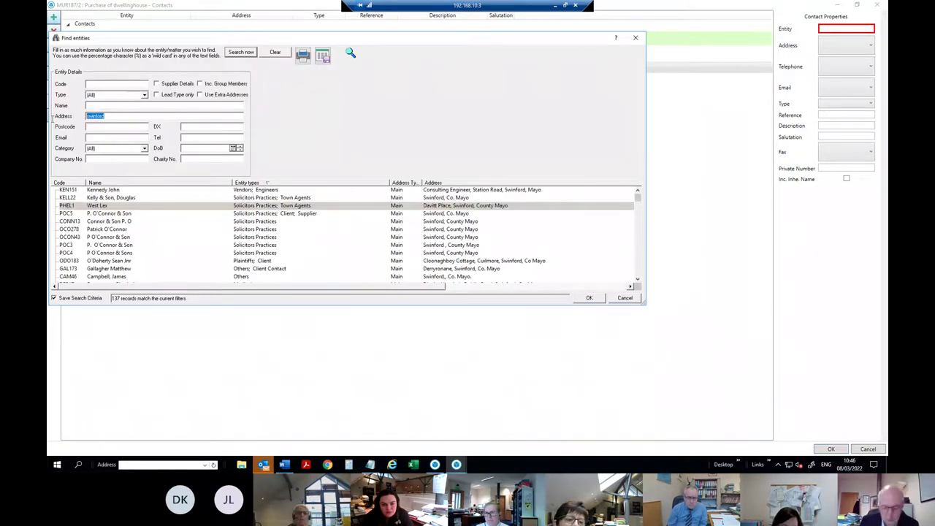
key("BackSpace")
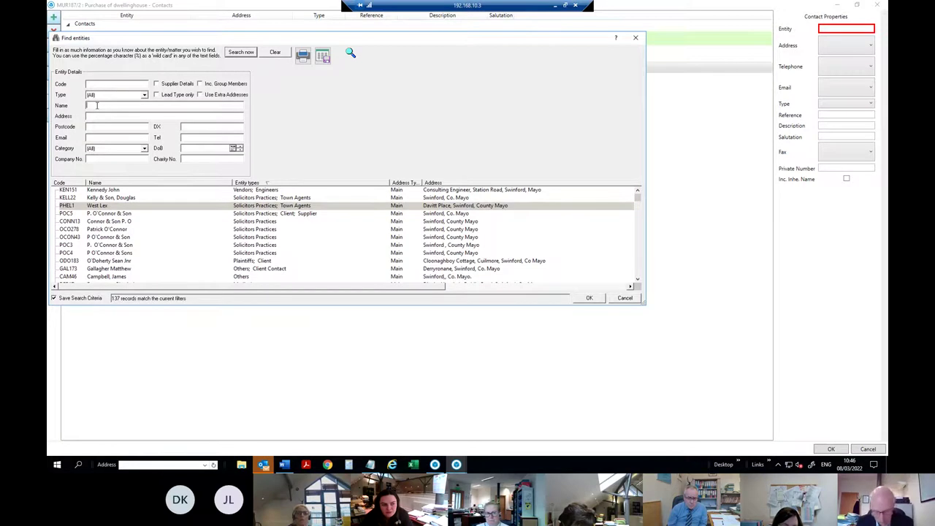
type("smith")
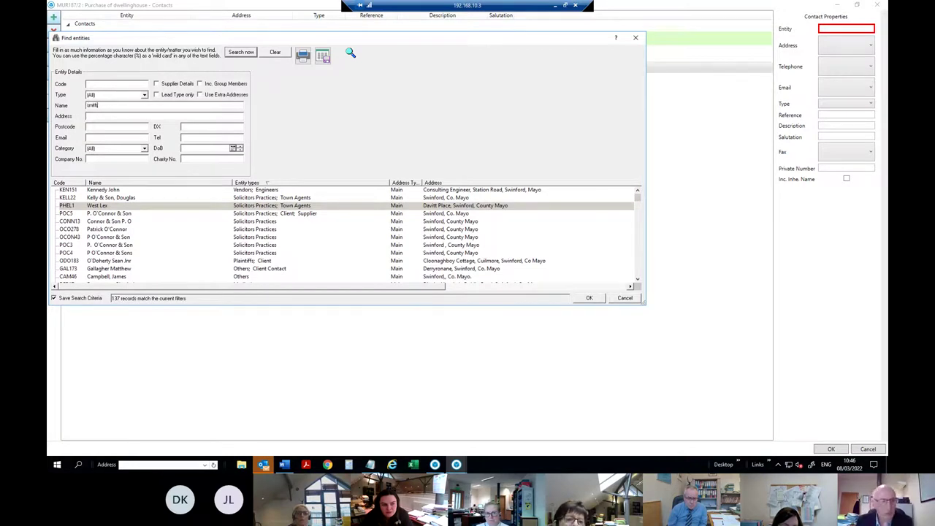
type(" k")
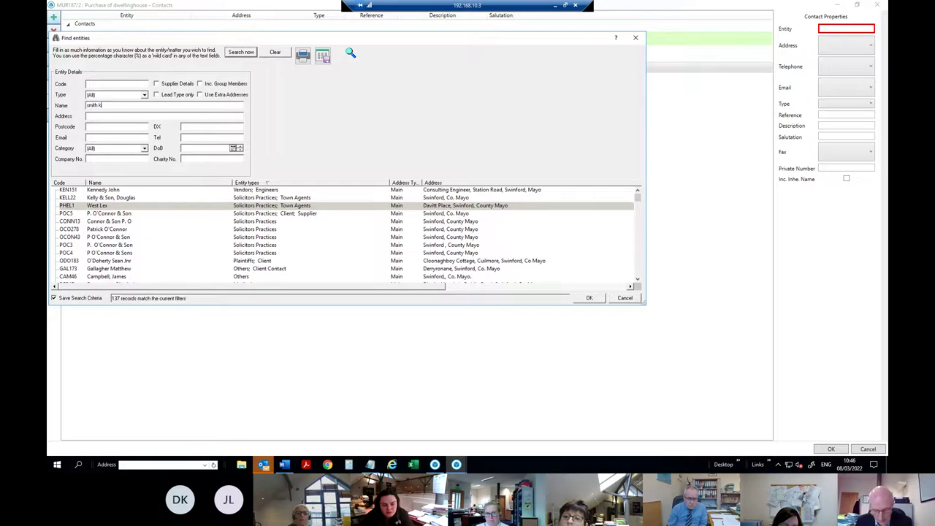
type("elly")
key("Return")
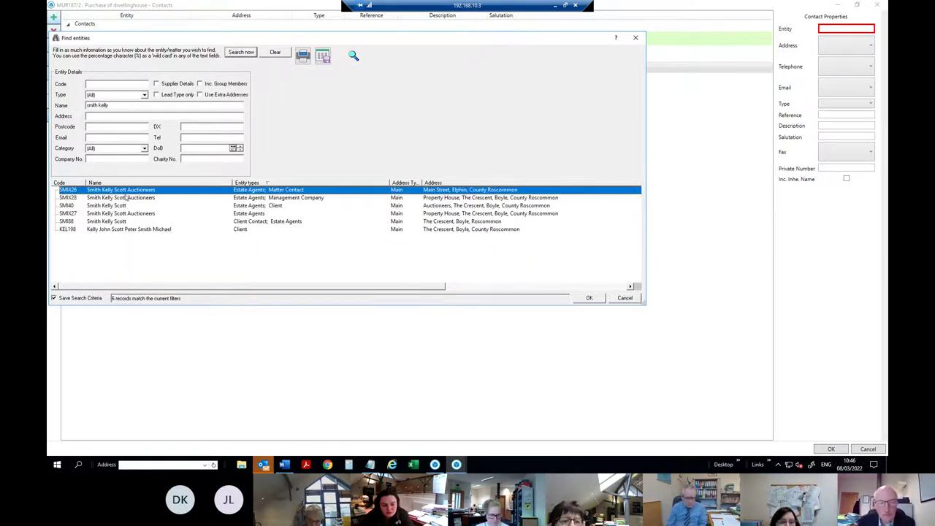
left_click(126, 198)
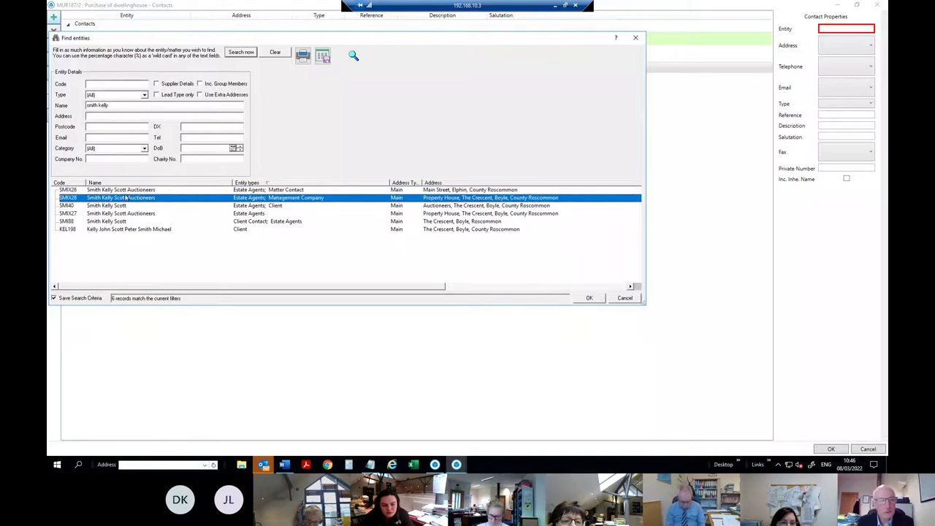
double_click(126, 197)
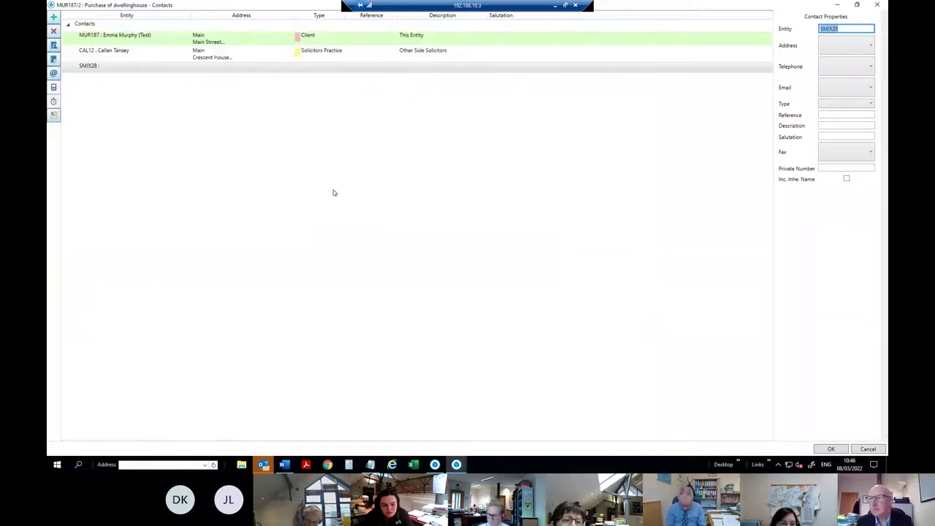
Choose the Property House address, main phone and main e-mail, confirm, and finish Question 10
left_click(840, 47)
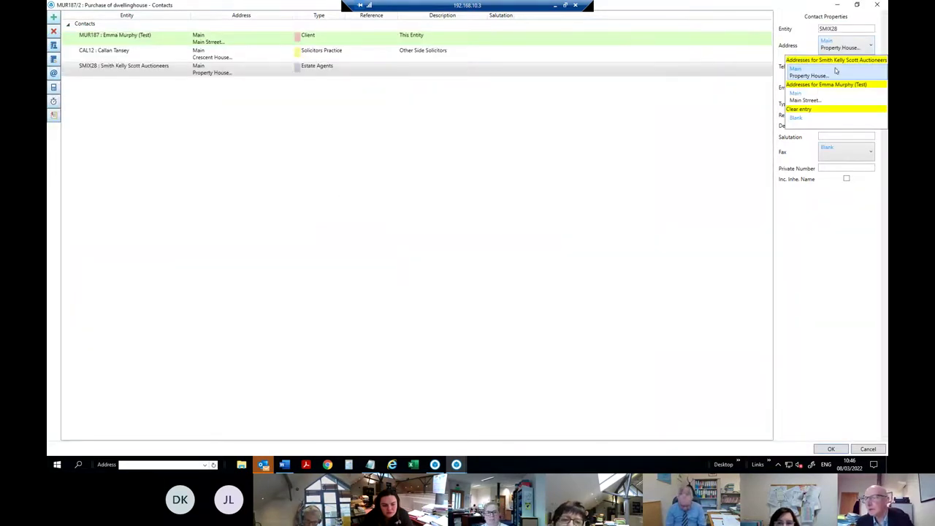
left_click(836, 71)
left_click(836, 70)
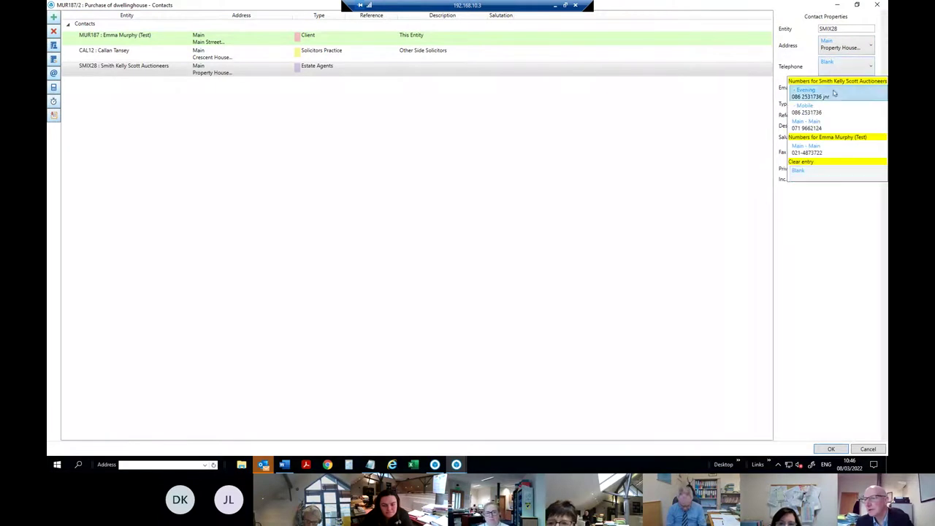
left_click(831, 122)
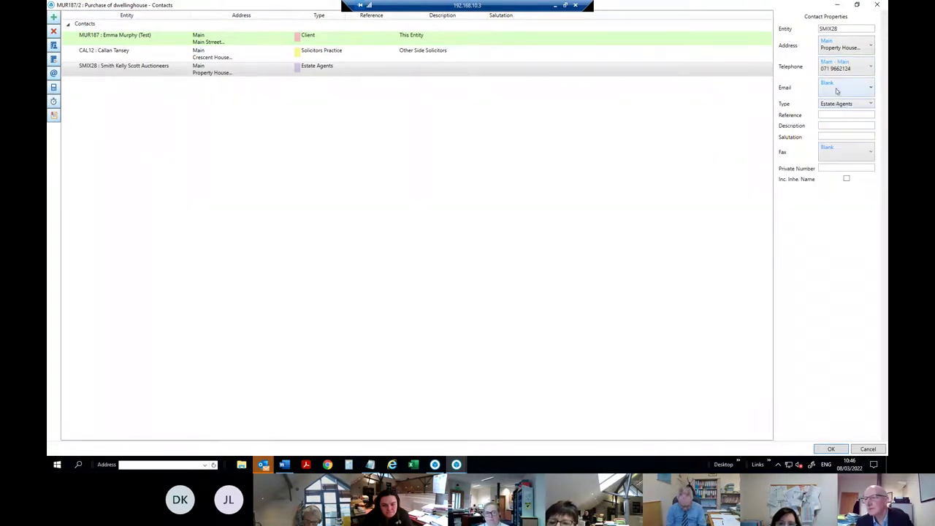
left_click(837, 88)
left_click(837, 117)
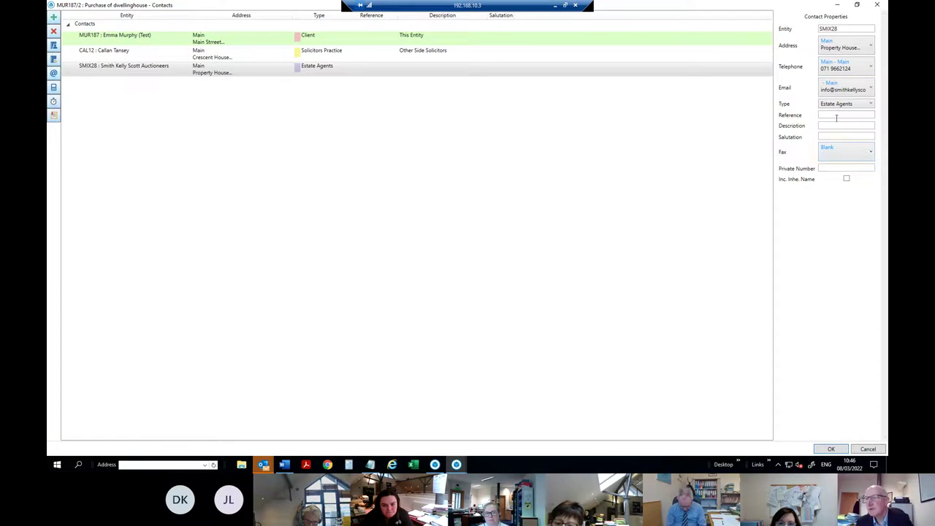
left_click(826, 449)
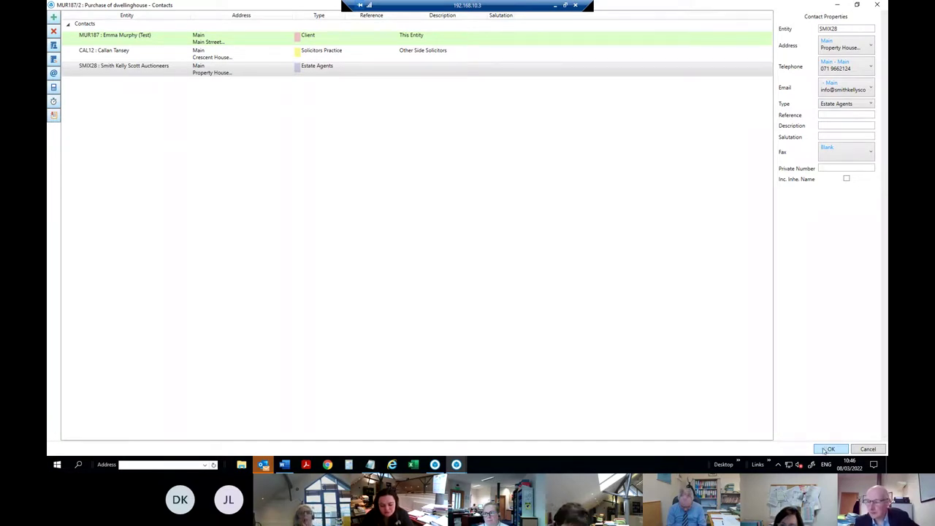
left_click(825, 449)
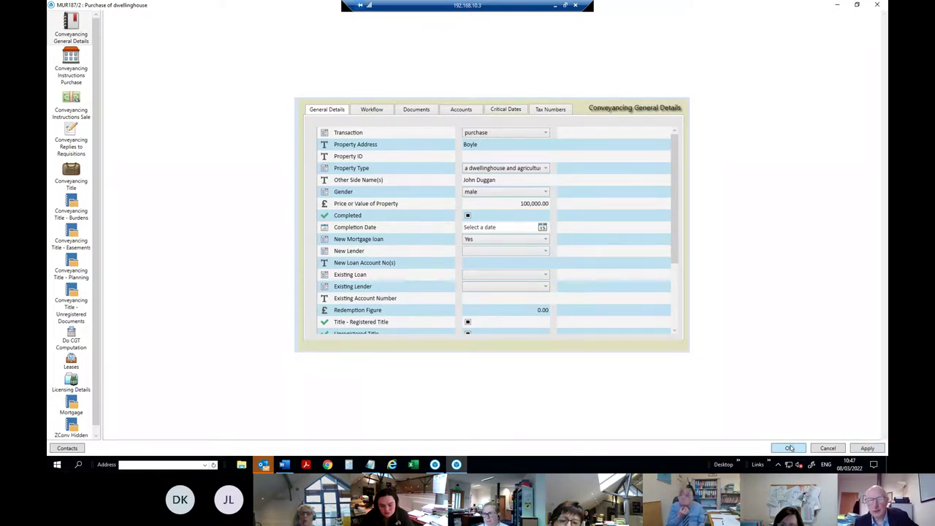
left_click(789, 448)
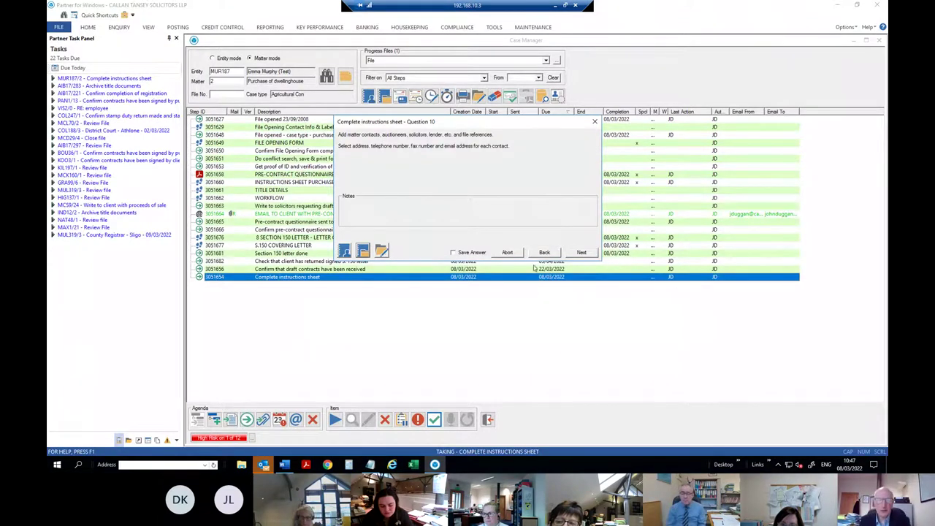
left_click(580, 252)
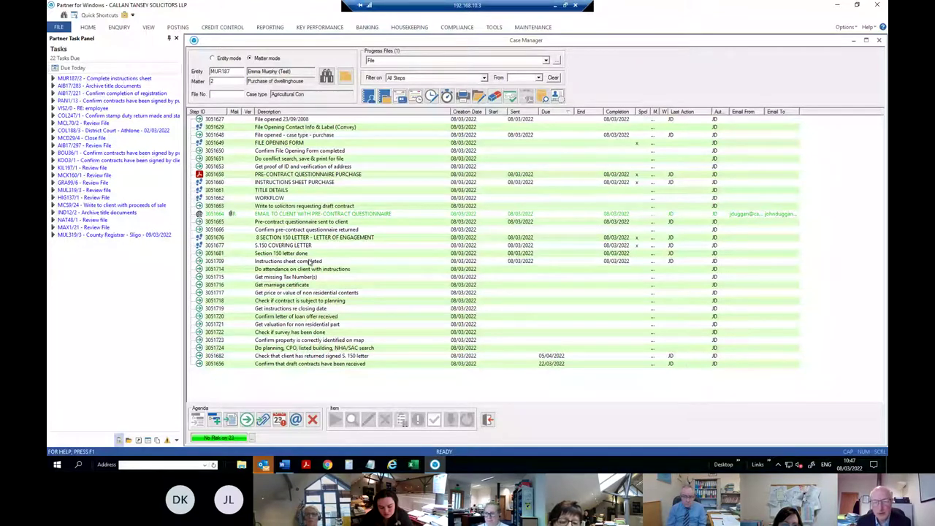
Answer Yes to the client attendance, accept a personal attendance on 08/03/2022, and merge the instructions sheet
left_click(301, 269)
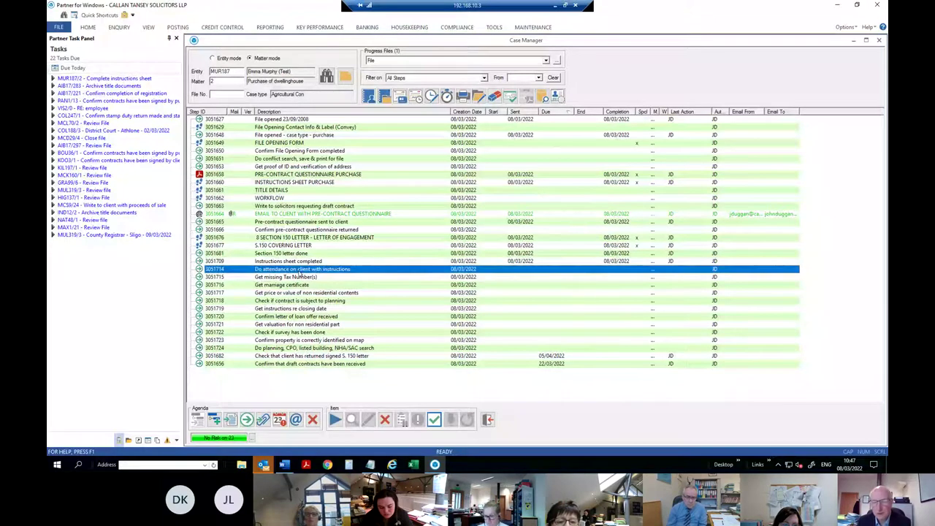
double_click(300, 270)
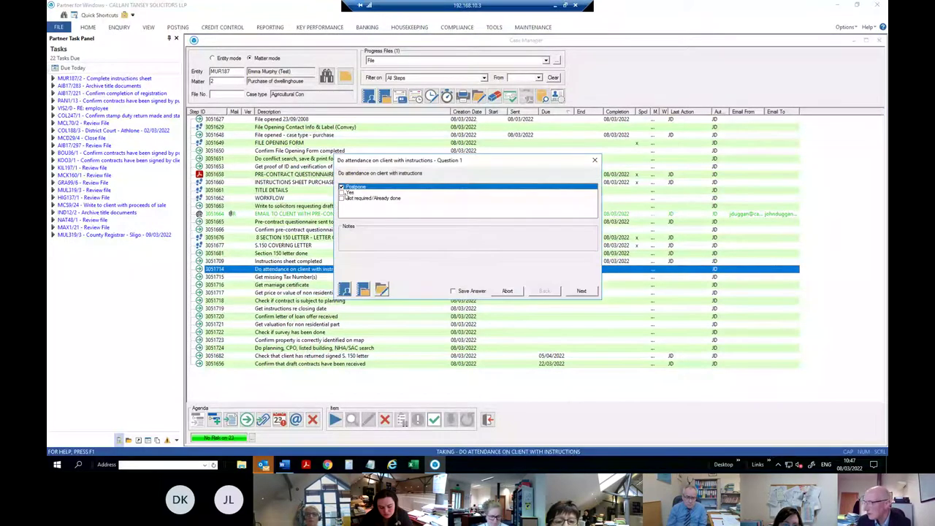
left_click(343, 192)
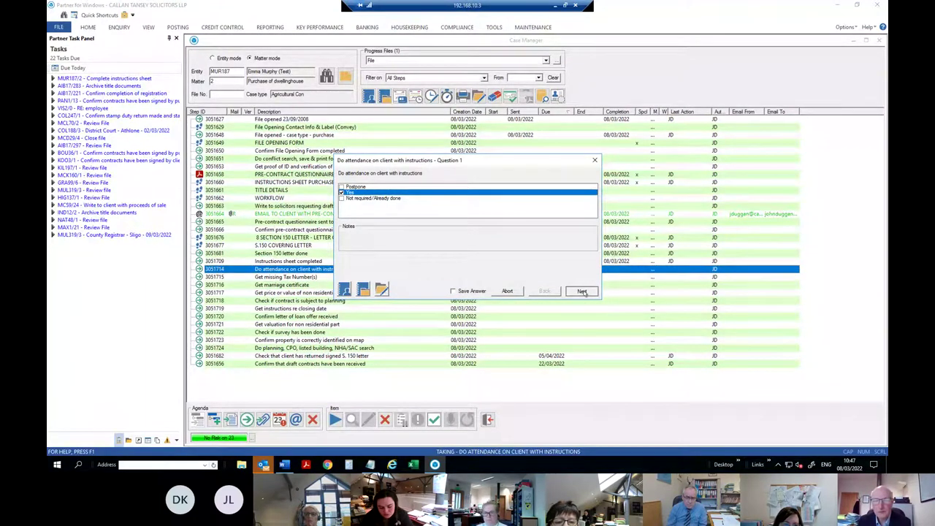
left_click(581, 291)
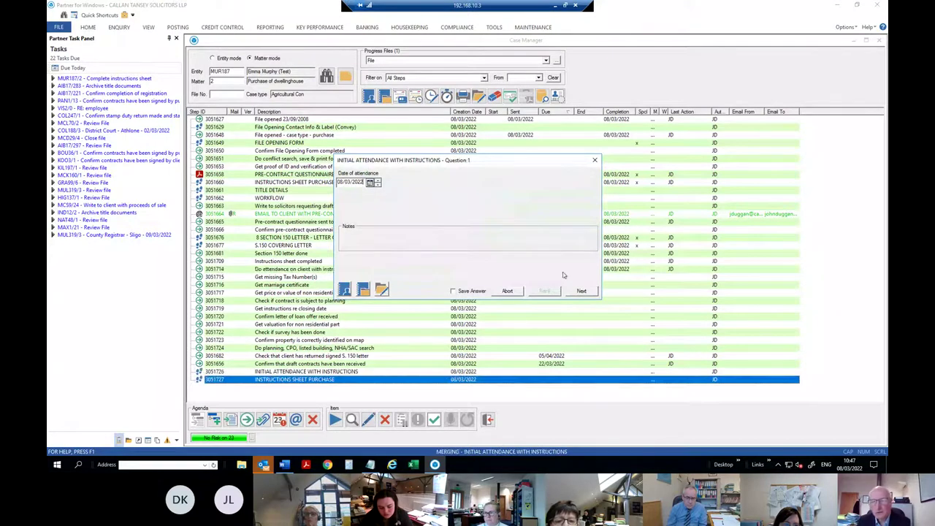
left_click(582, 291)
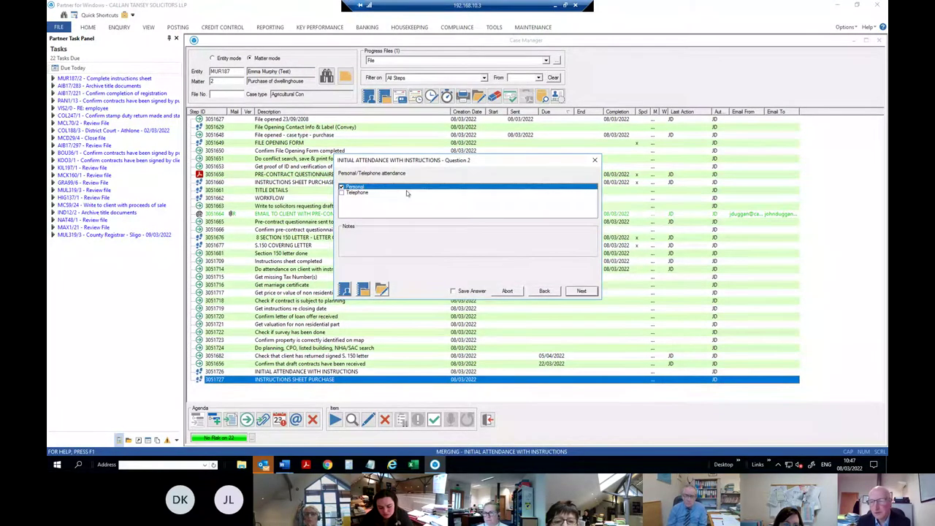
left_click(579, 291)
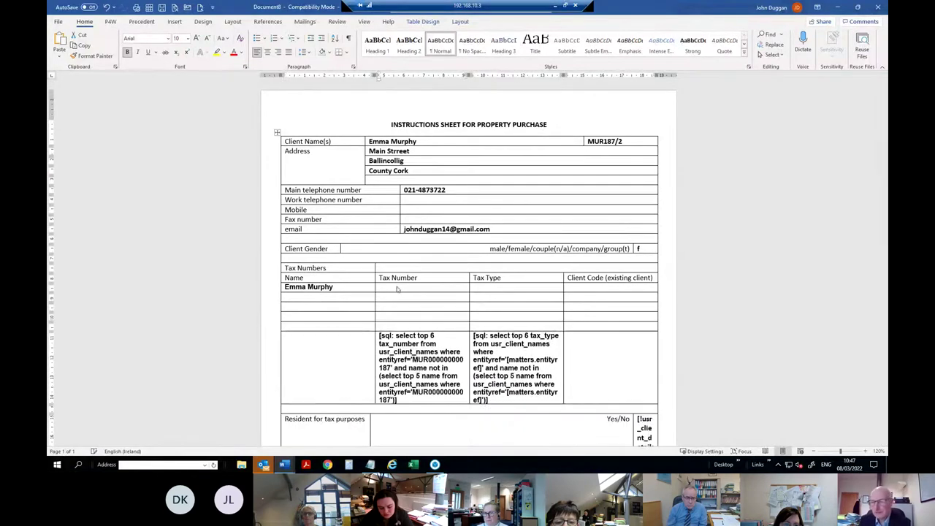
Scroll through the merged instructions sheet, return to its top, and switch back to Partner's Case Manager
scroll(397, 289, "down", 10)
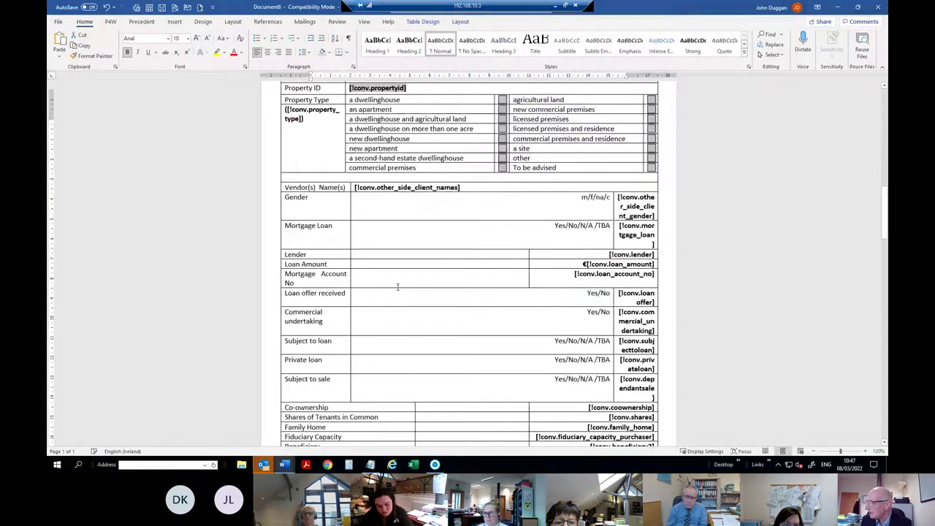
scroll(397, 287, "down", 6)
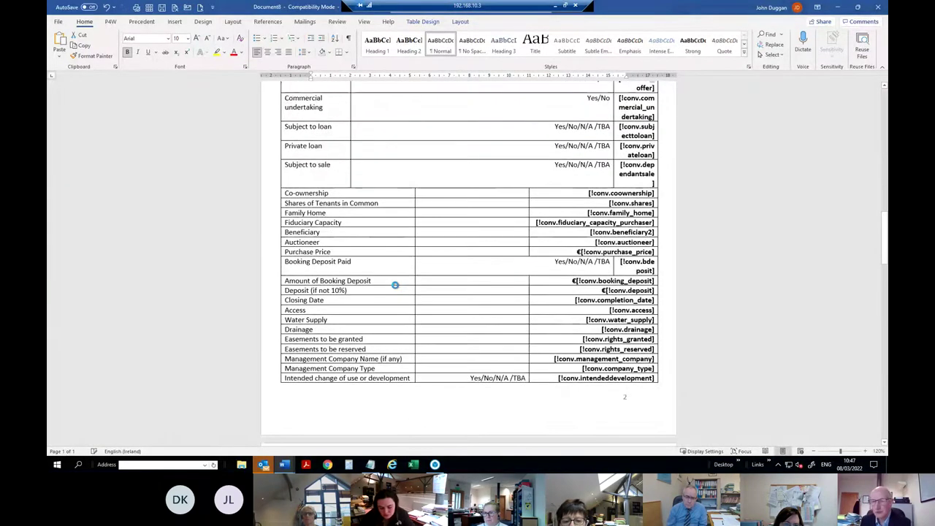
scroll(396, 289, "down", 5)
scroll(397, 290, "down", 4)
scroll(397, 287, "down", 4)
scroll(397, 287, "down", 3)
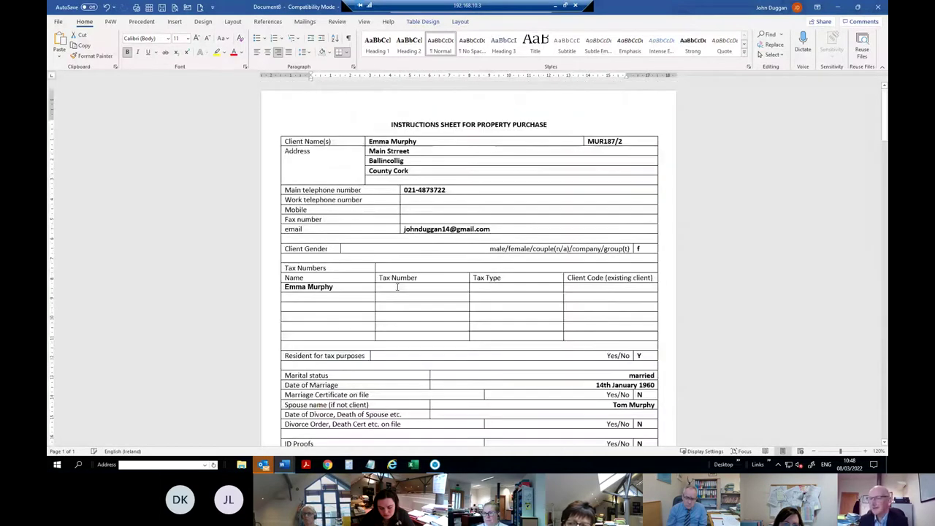
key("ctrl+Home")
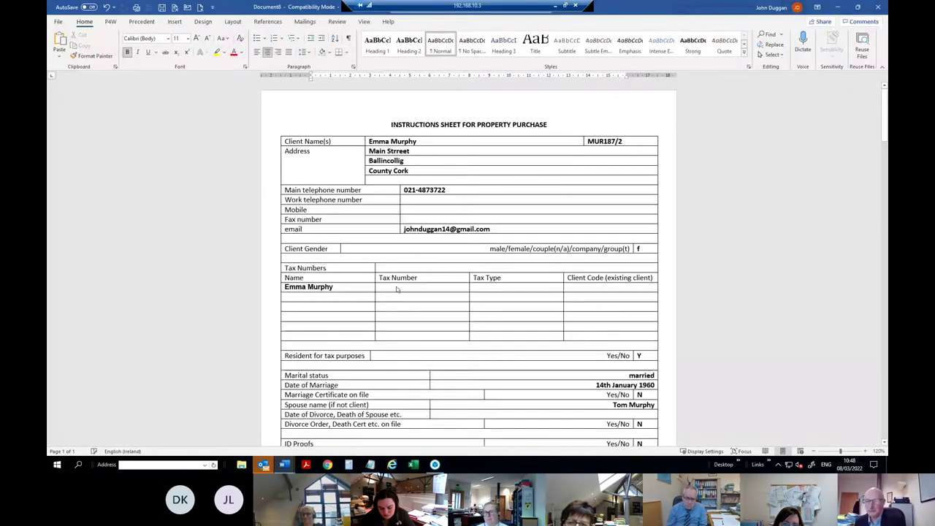
key("alt+Tab")
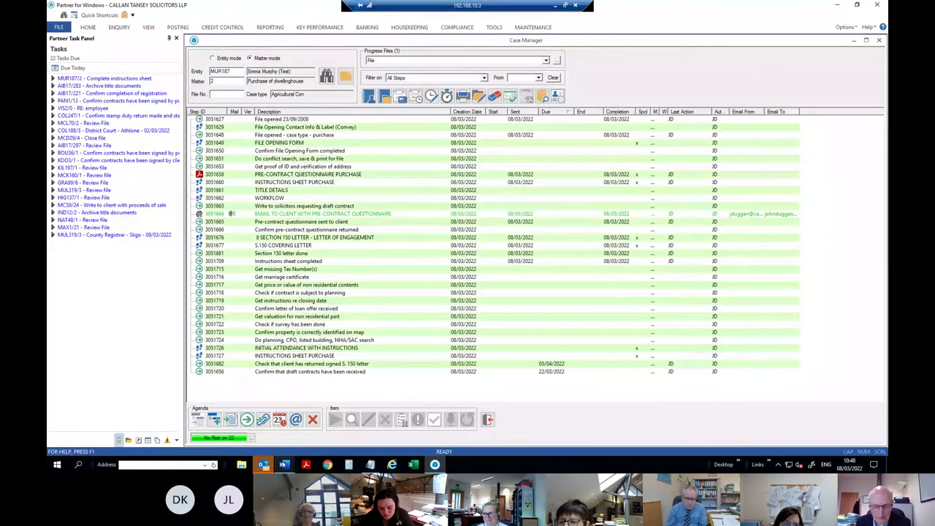
Close the Instructions Sheet and the attendance note documents in Word
mouse_move(284, 464)
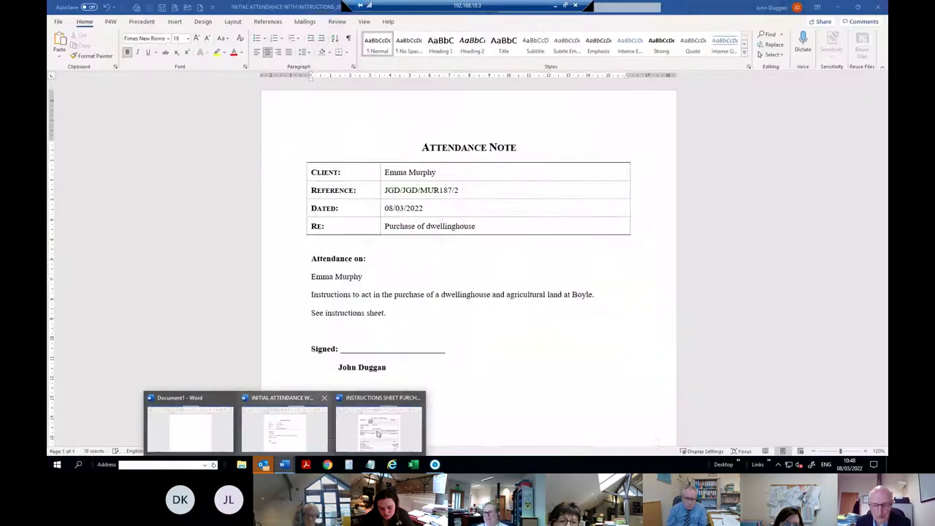
left_click(418, 397)
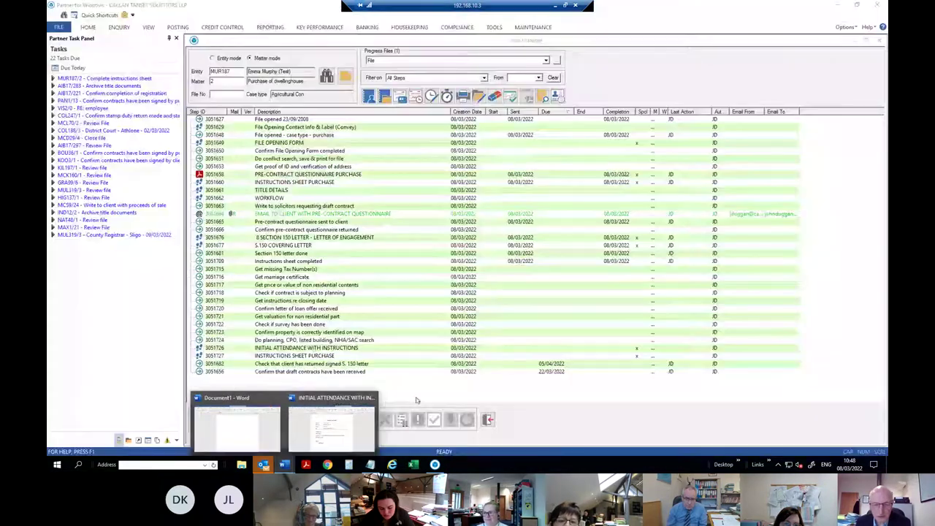
left_click(332, 420)
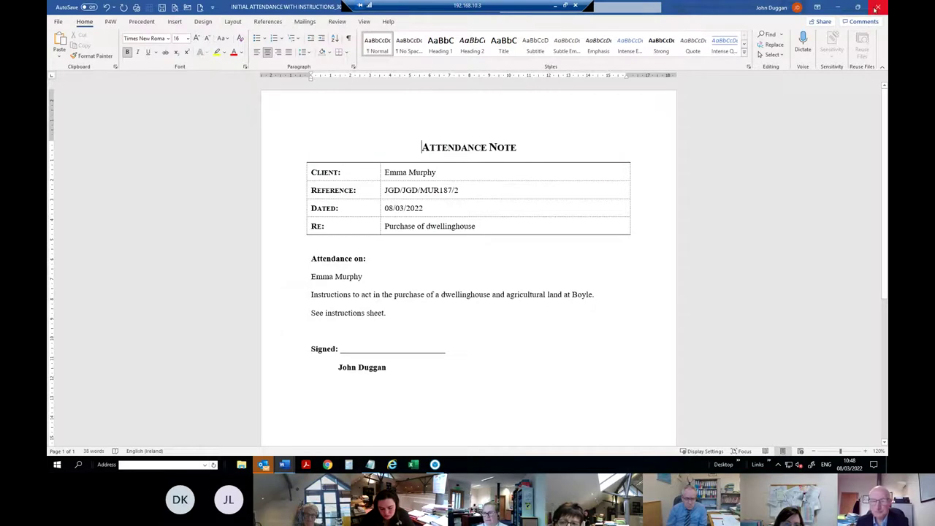
left_click(876, 7)
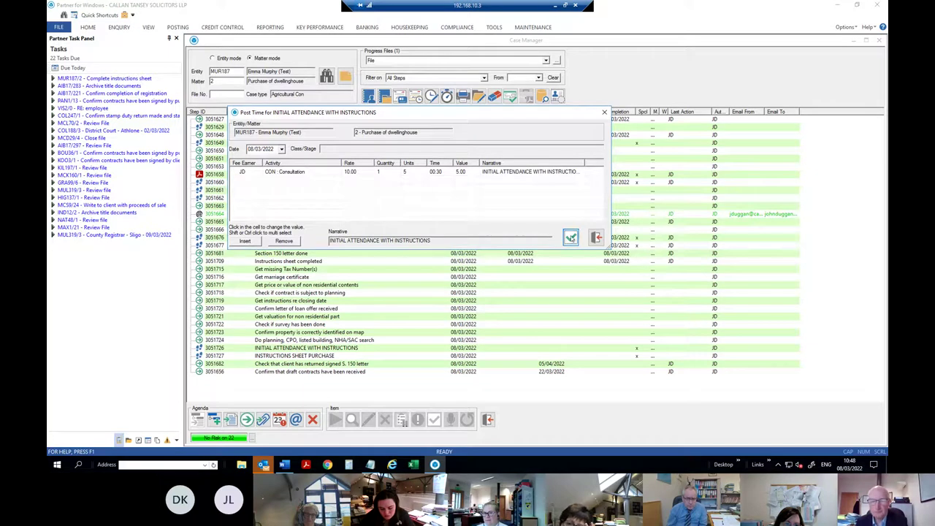
Confirm the attendance time posting and complete both document steps without printing them
left_click(570, 238)
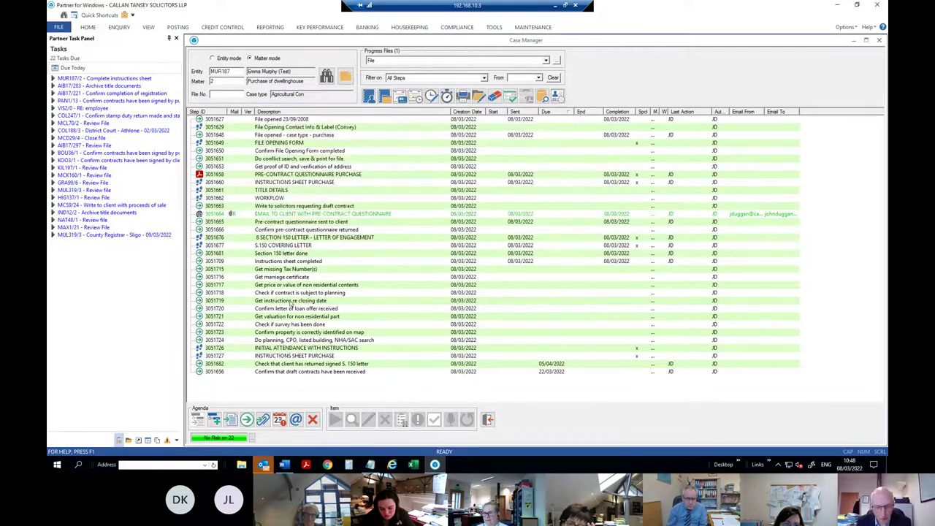
left_click(293, 348)
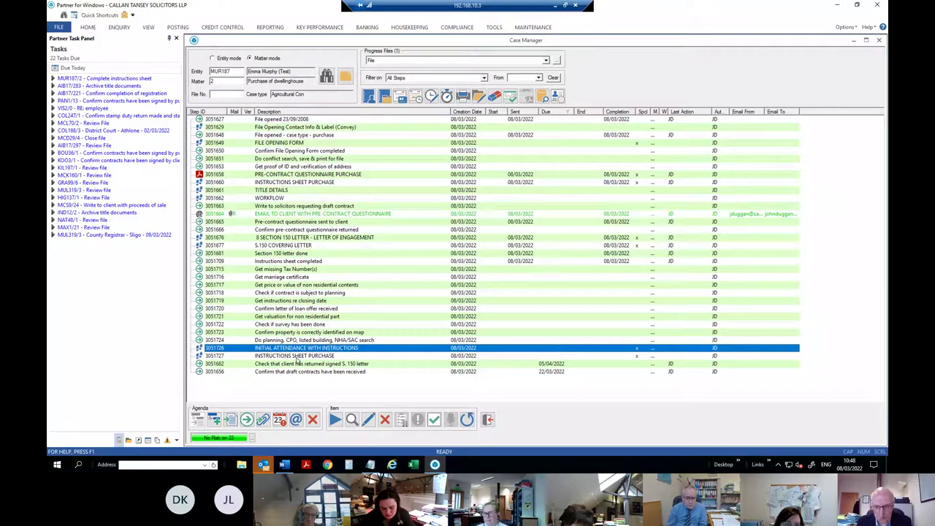
left_click(297, 357, "shift")
key("ctrl+p")
left_click(501, 292)
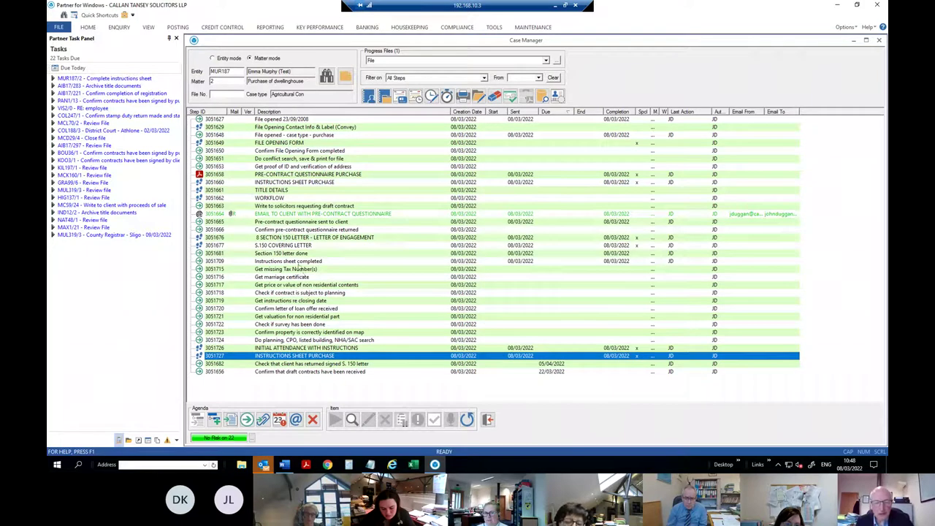
left_click(297, 268)
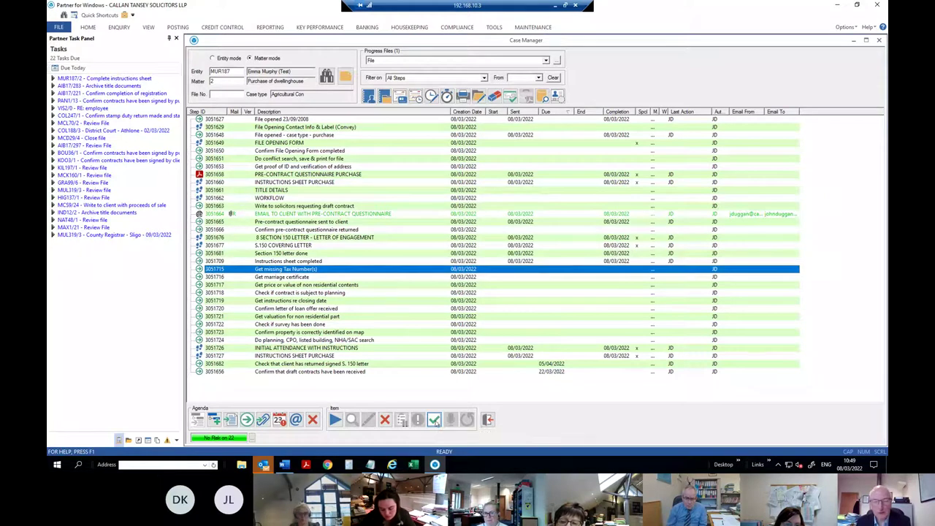
Complete Get missing Tax Number(s), choosing to get new tax numbers and send Form REG1/Form TR2 to SW/Revenue
left_click(434, 420)
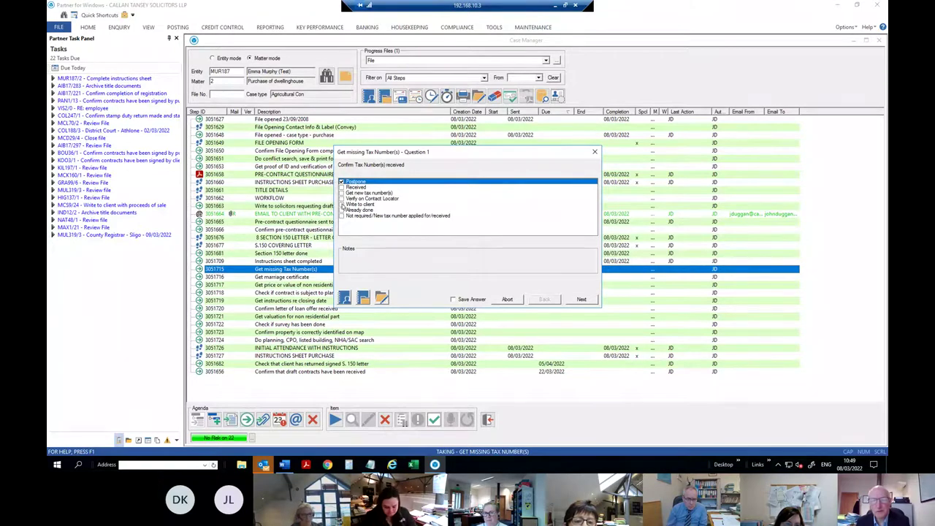
left_click(342, 192)
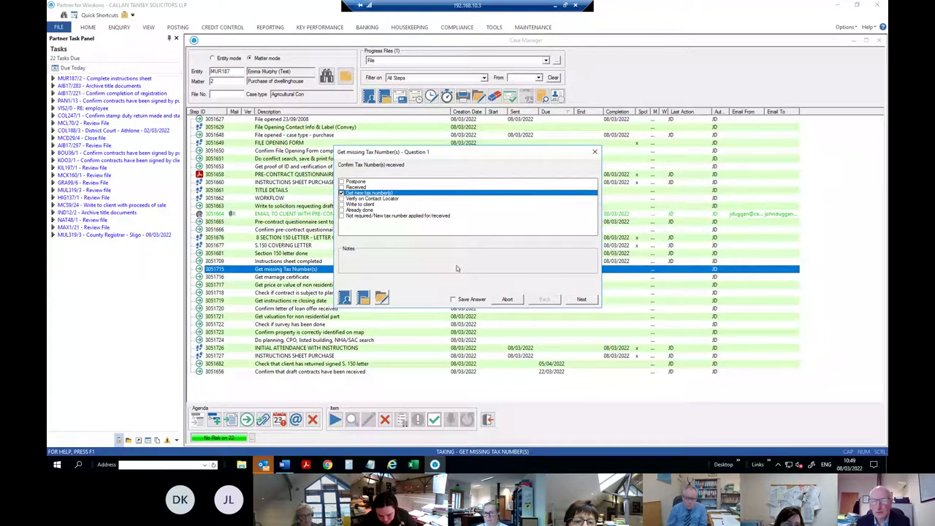
left_click(581, 300)
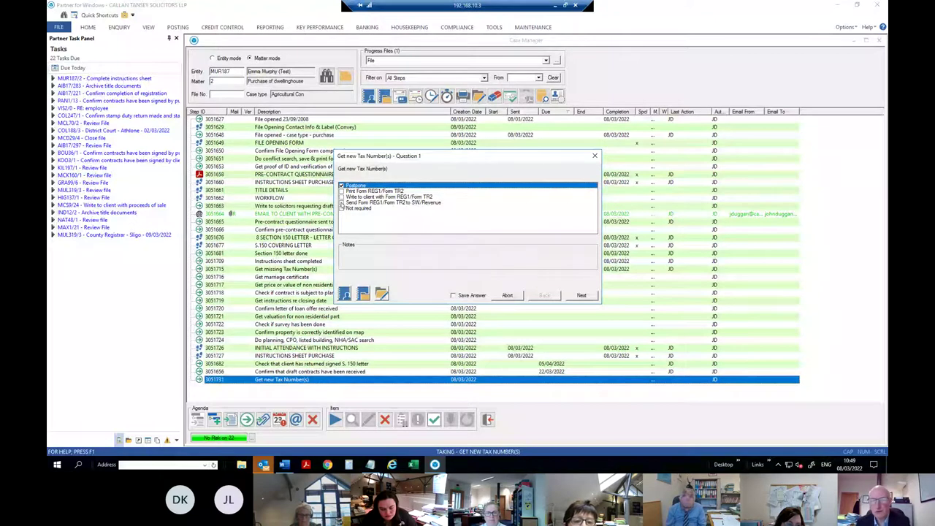
left_click(341, 203)
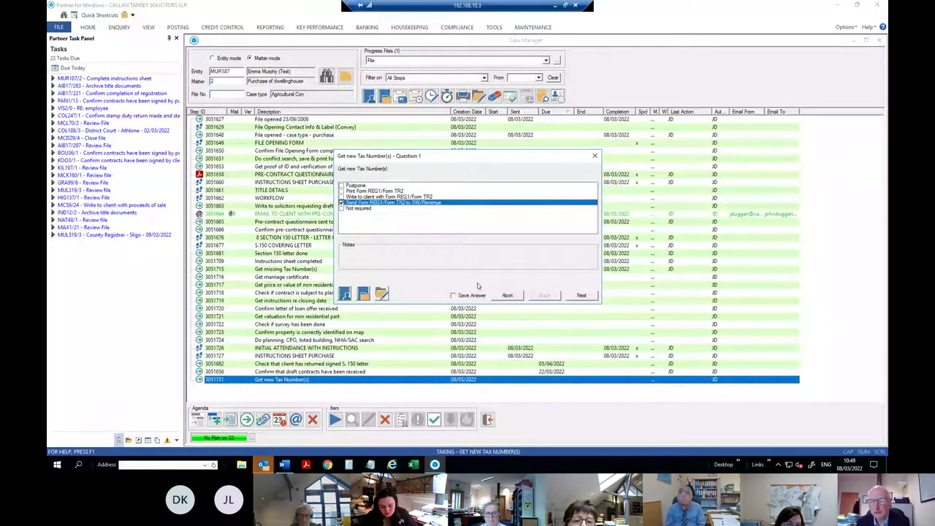
left_click(581, 295)
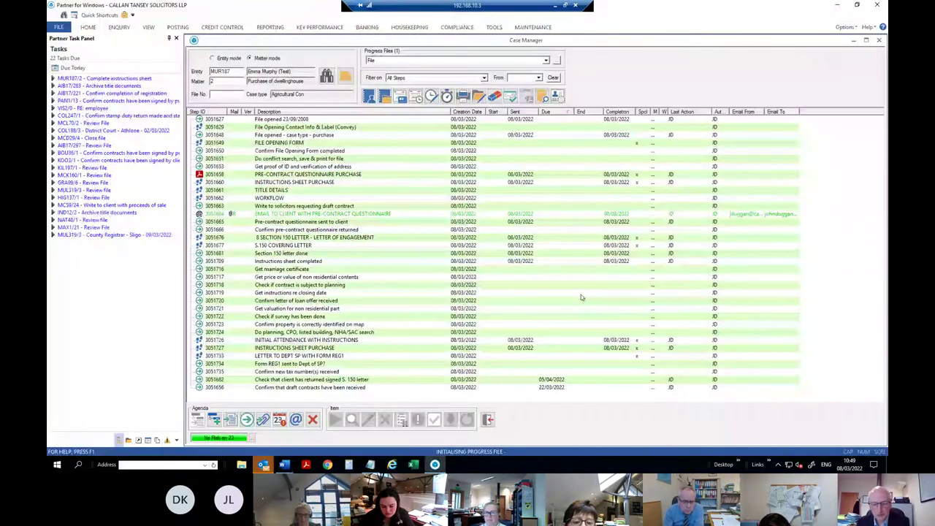
Bring up the generated Department letter in Word, scroll through it, and close it
left_click(284, 465)
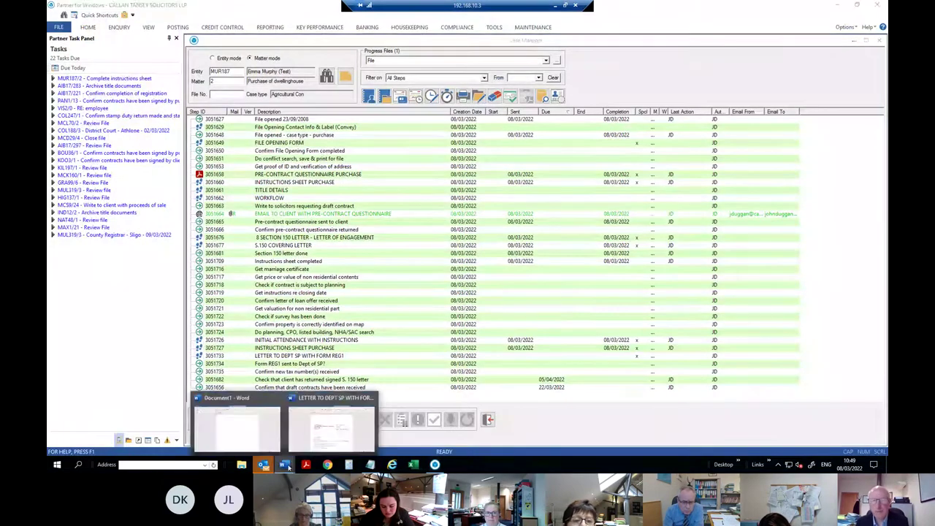
left_click(344, 423)
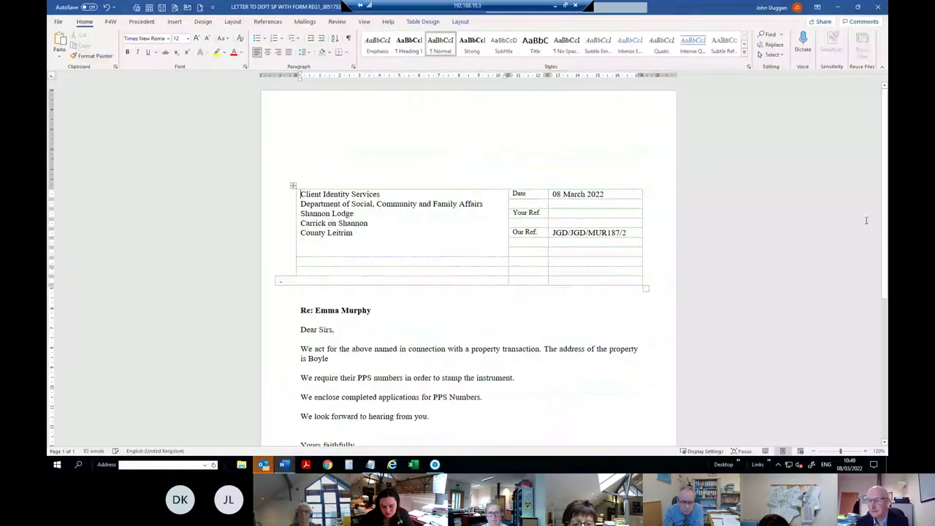
scroll(869, 219, "down", 3)
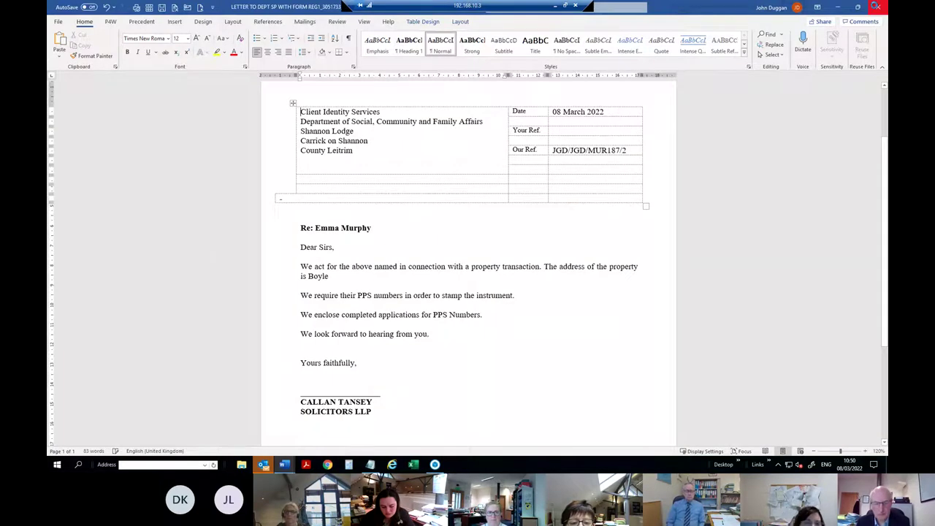
left_click(877, 6)
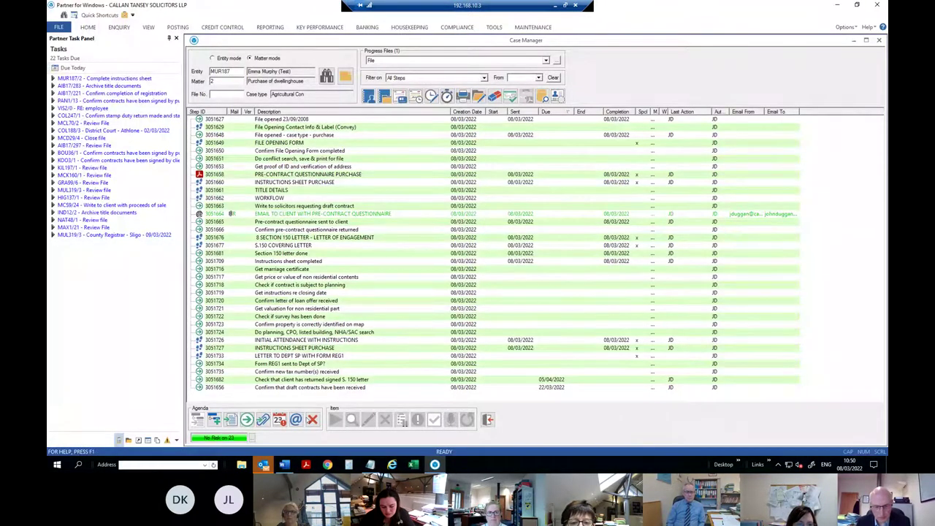
Print the LETTER TO DEPT SP WITH FORM REG1 step using the partnerprint routine
left_click(300, 355)
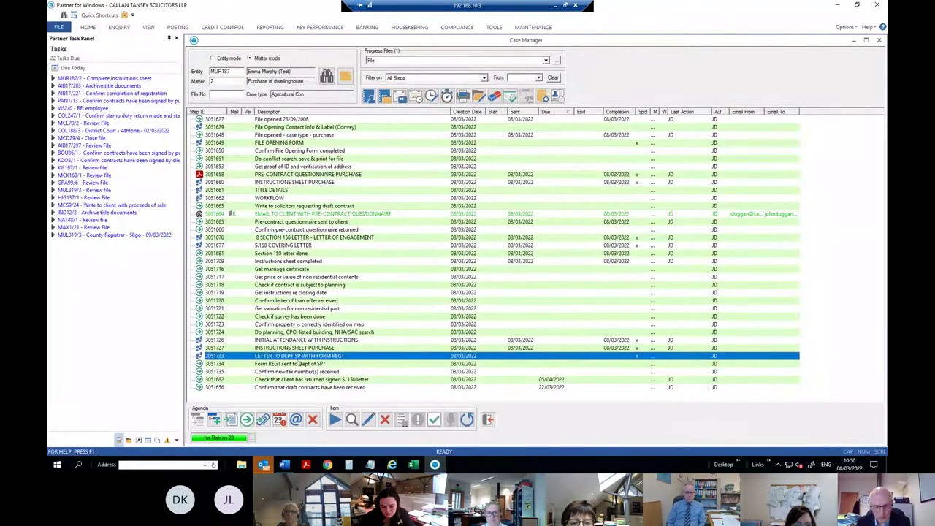
left_click(433, 419)
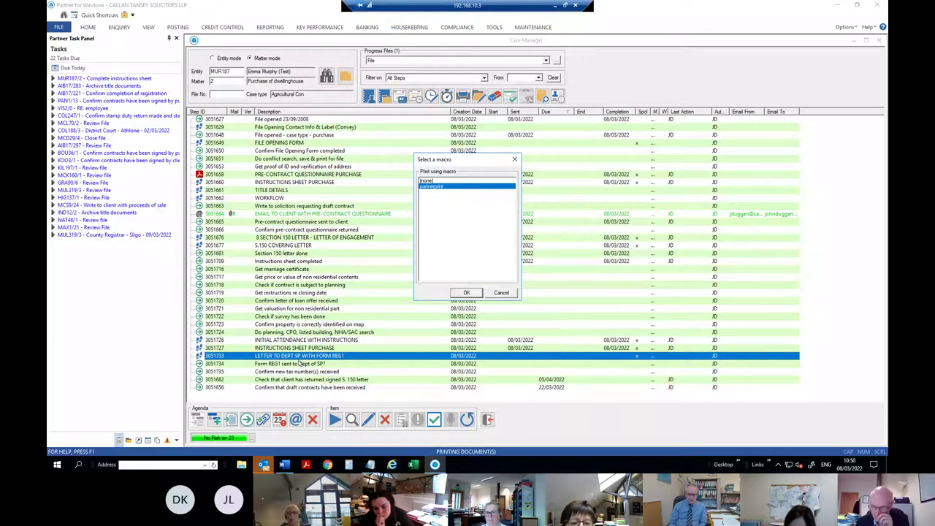
left_click(476, 294)
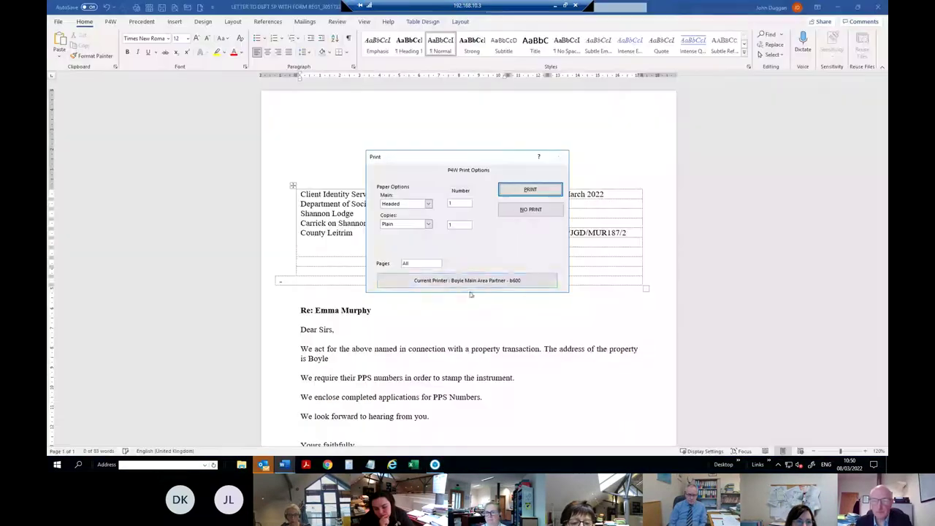
left_click(531, 209)
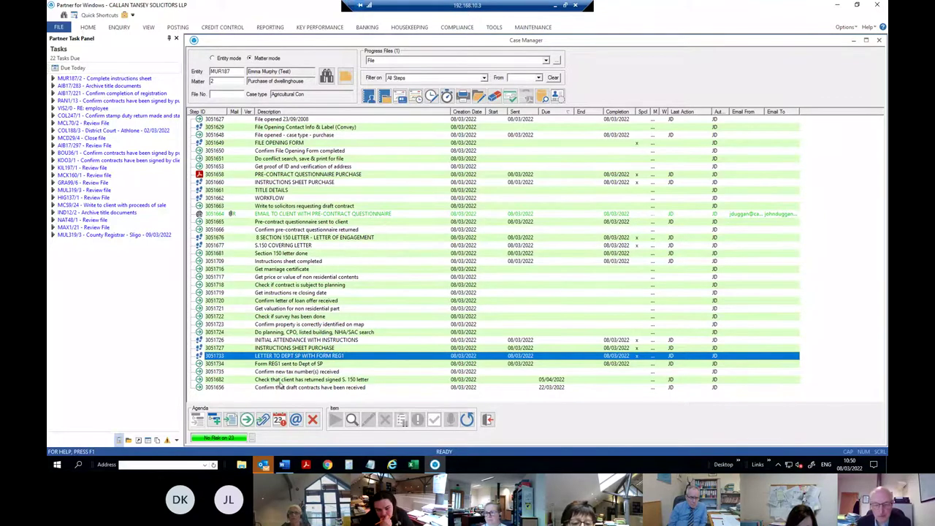
Mark the signed S. 150 letter check step as Received and complete it
left_click(279, 380)
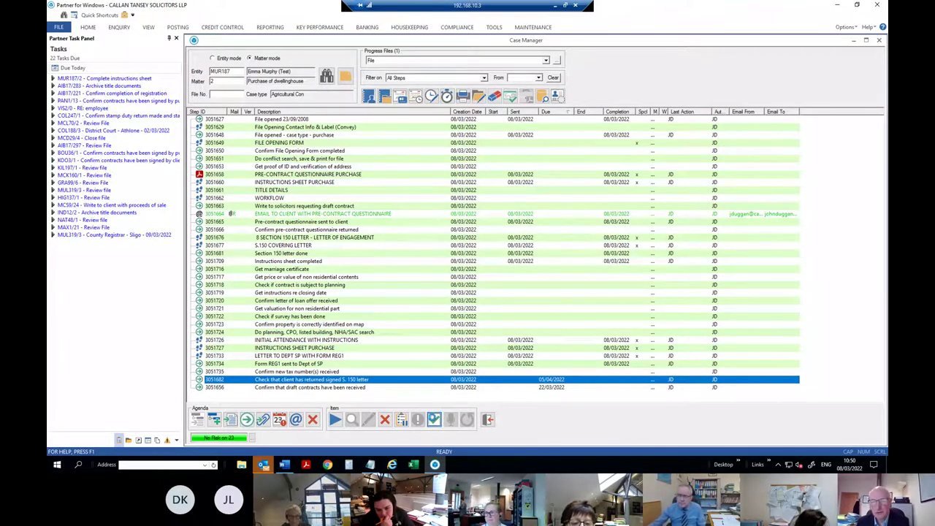
left_click(434, 420)
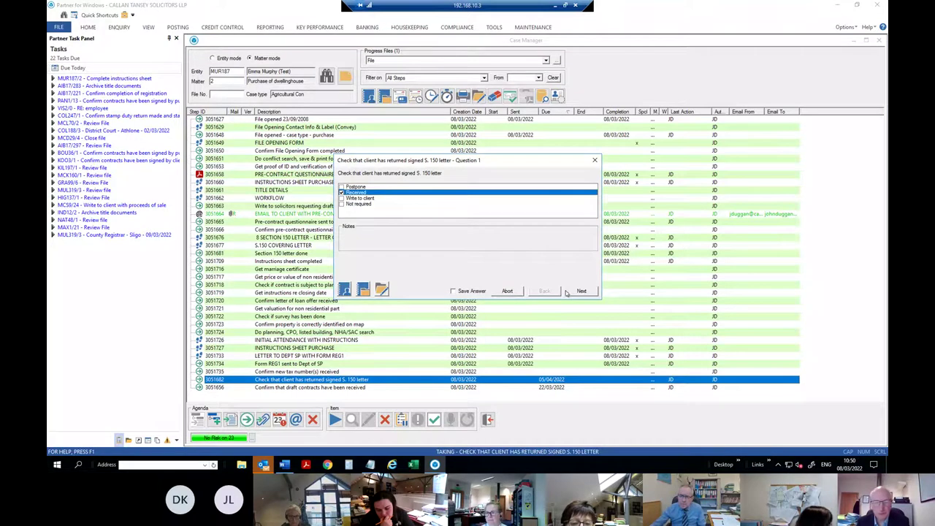
left_click(581, 291)
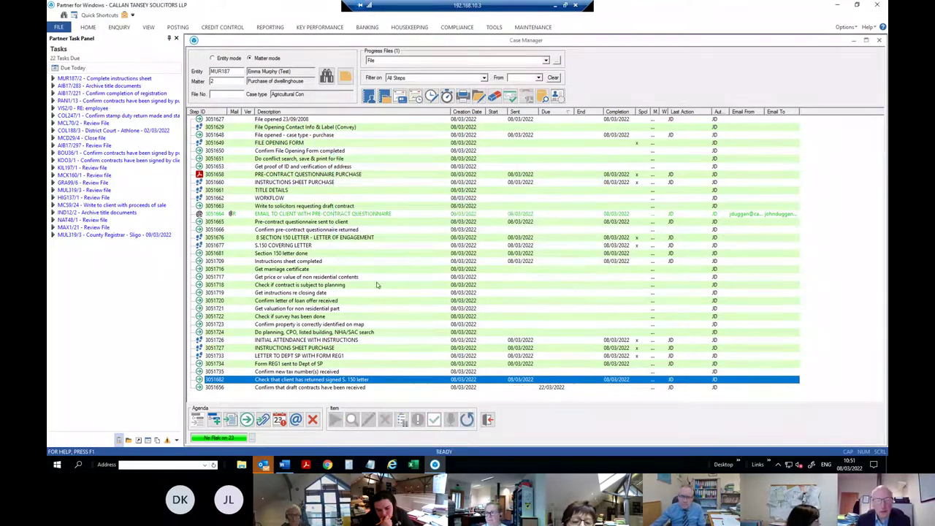
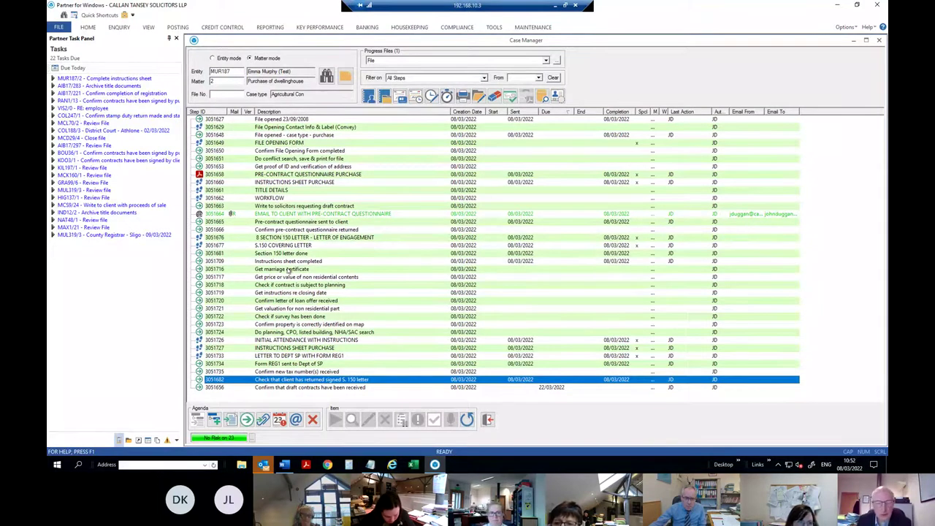
Check the Subject to planning field in the purchase instructions, leaving it blank
left_click(288, 271)
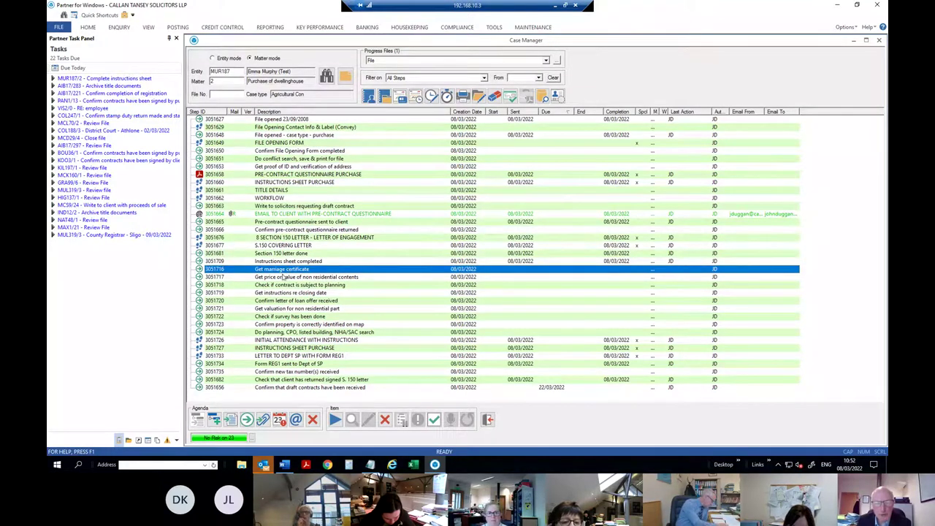
left_click(284, 277)
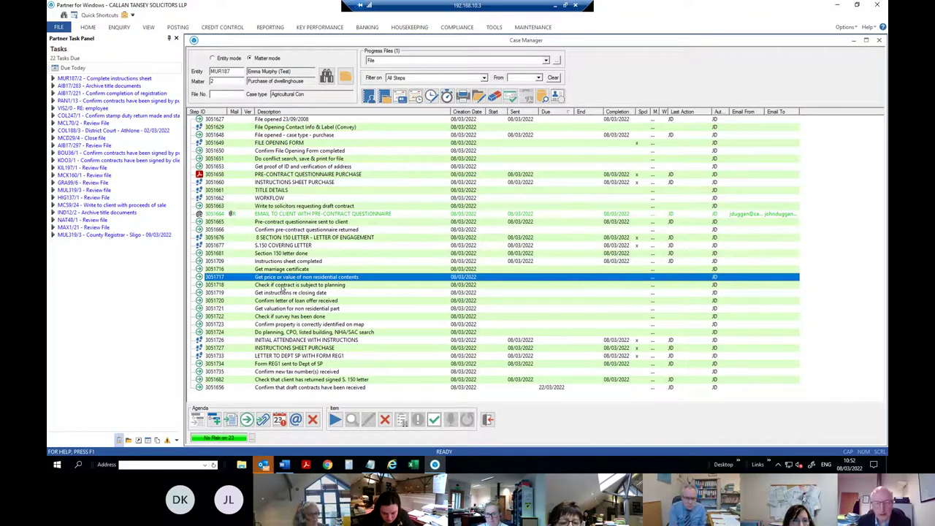
left_click(281, 285)
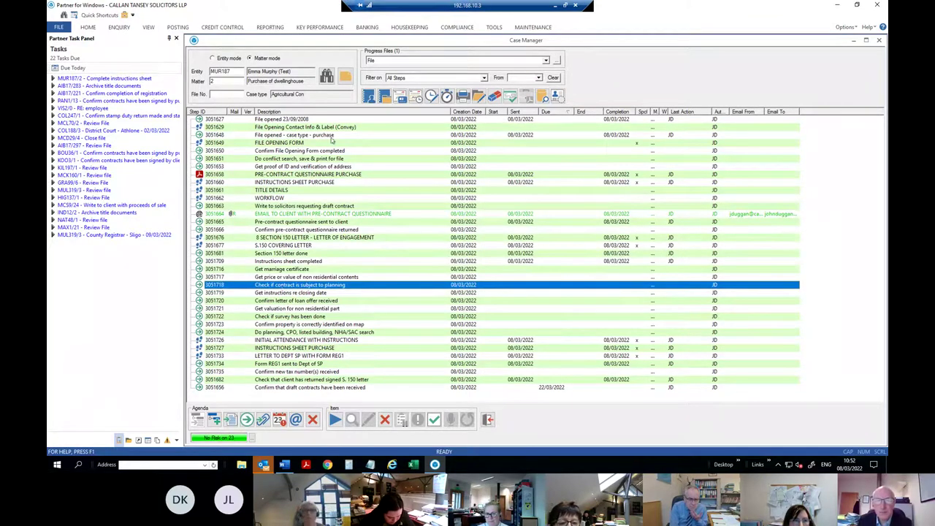
double_click(331, 137)
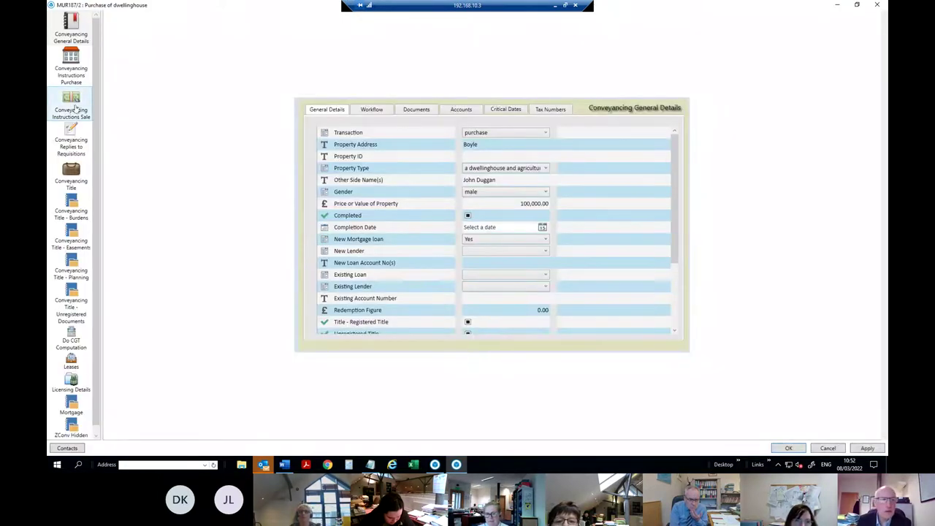
left_click(71, 70)
left_click_drag(672, 175, 673, 253)
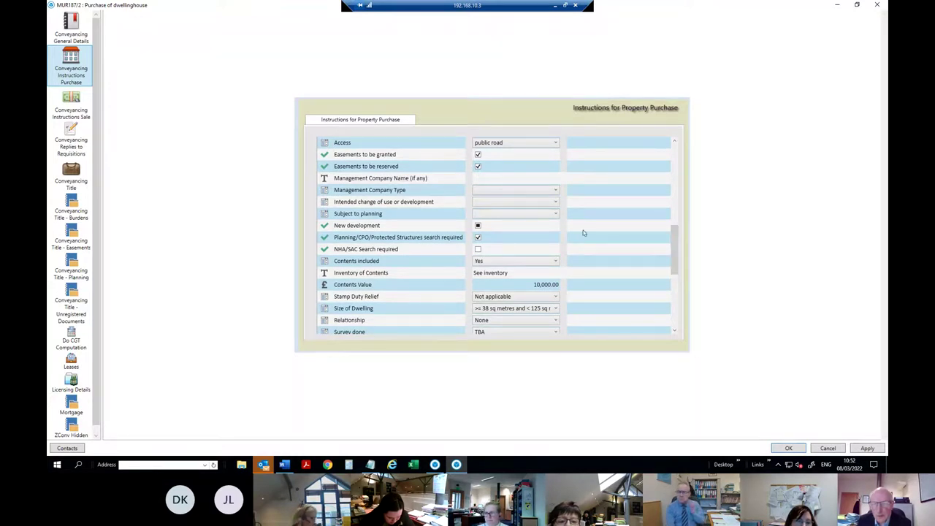
left_click(531, 215)
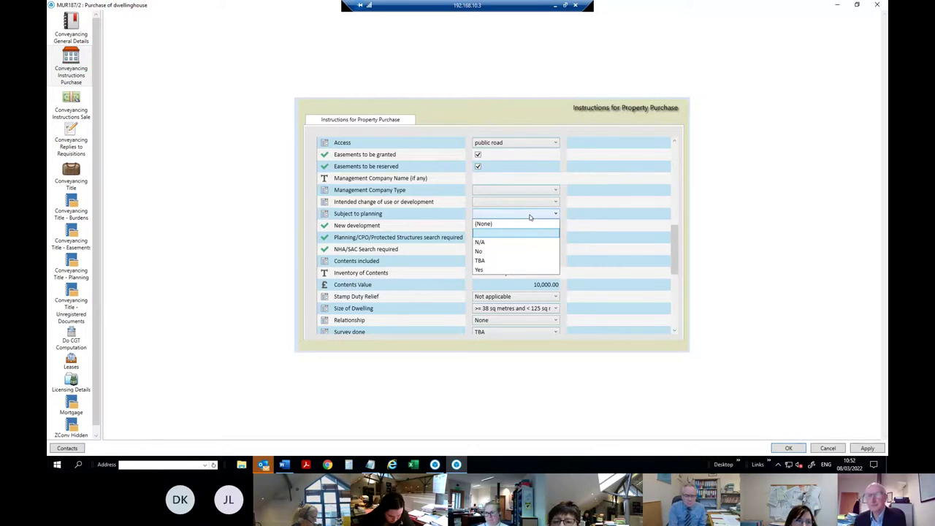
left_click(528, 216)
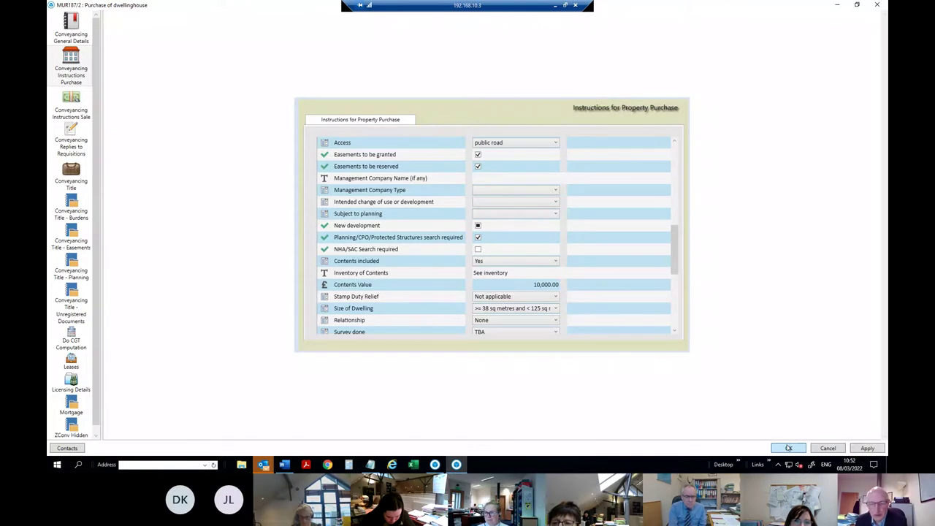
left_click(788, 447)
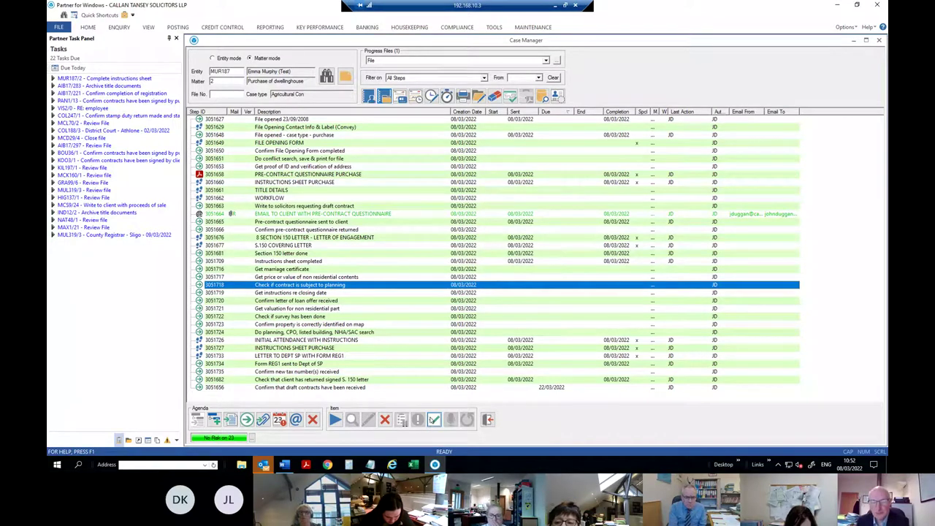
Complete the planning check step, answering No to planning and No to an attendance note
left_click(433, 419)
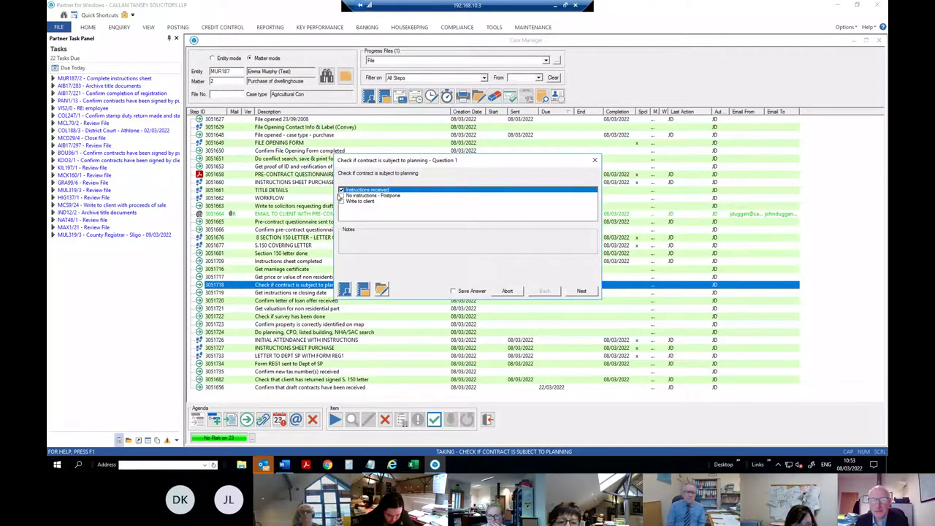
key("Return")
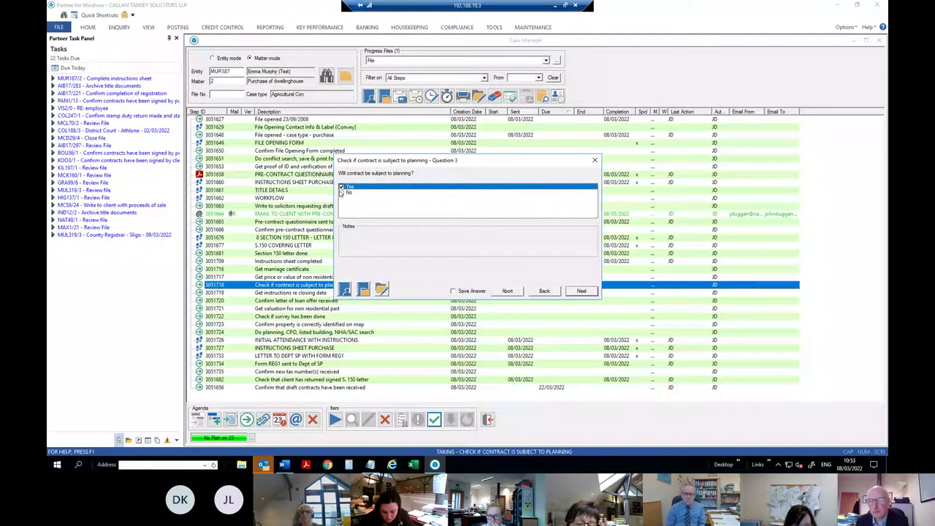
left_click(343, 192)
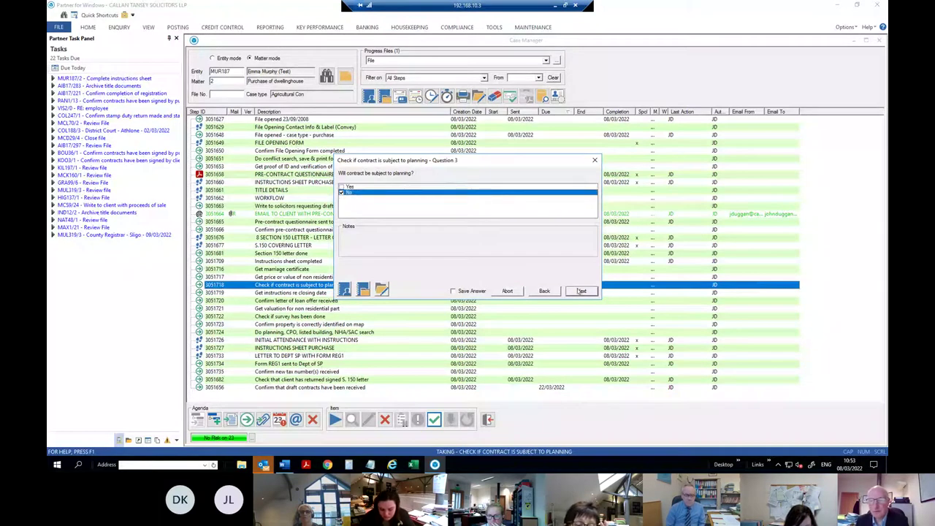
key("Return")
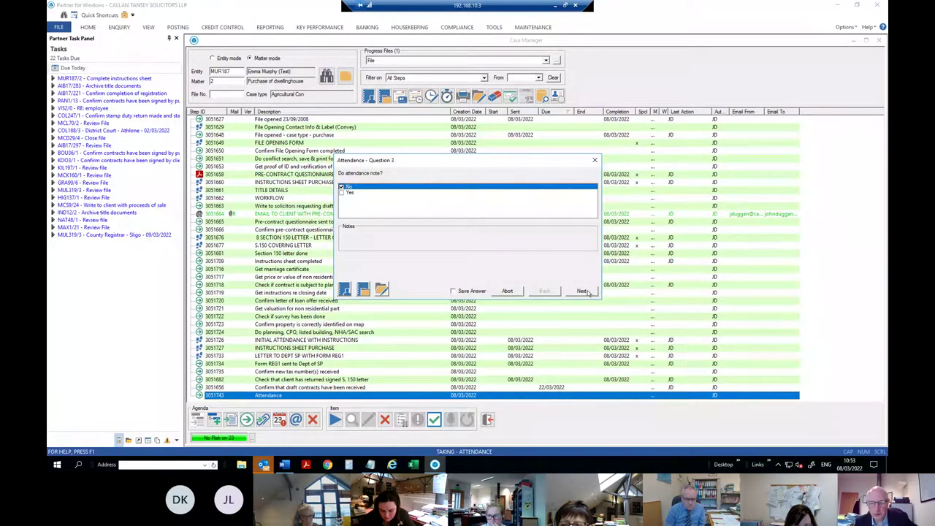
left_click(582, 291)
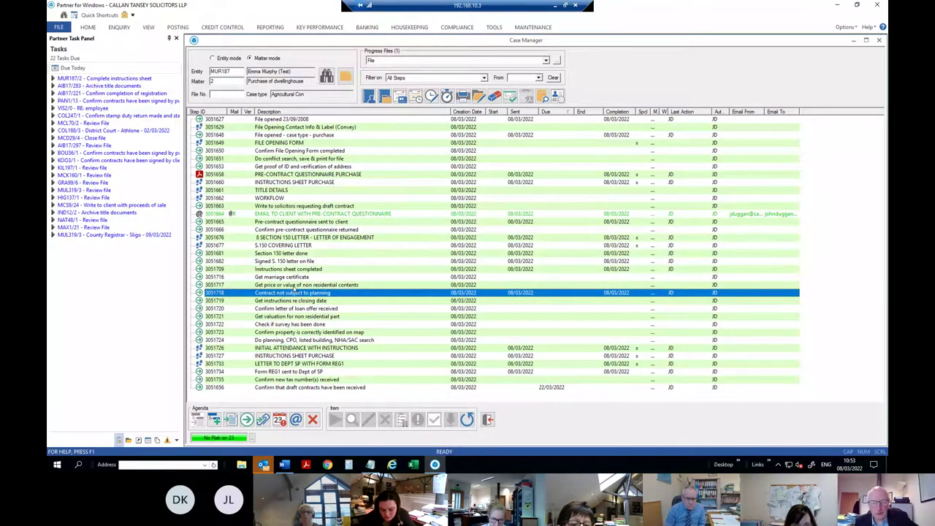
Take the 'Get valuation for non residential part' step with Letter as delivery method
left_click(292, 301)
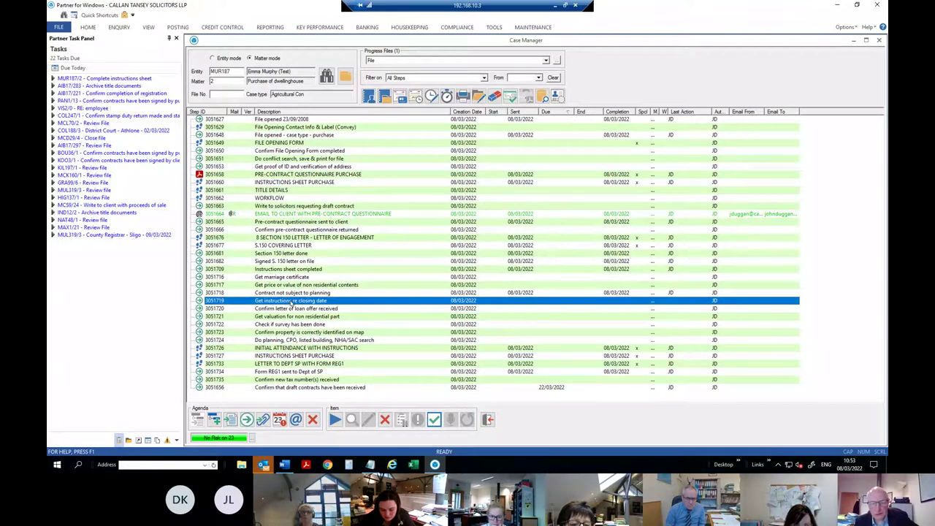
left_click(292, 309)
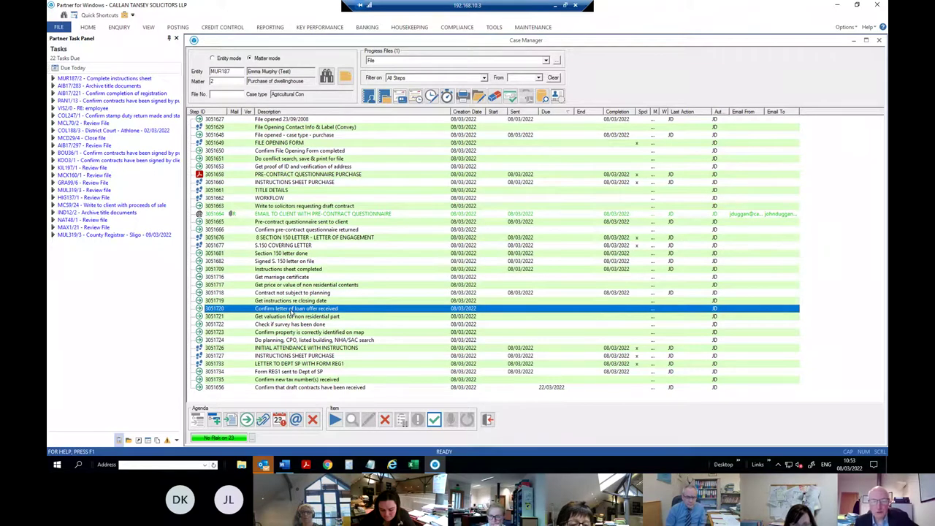
left_click(292, 317)
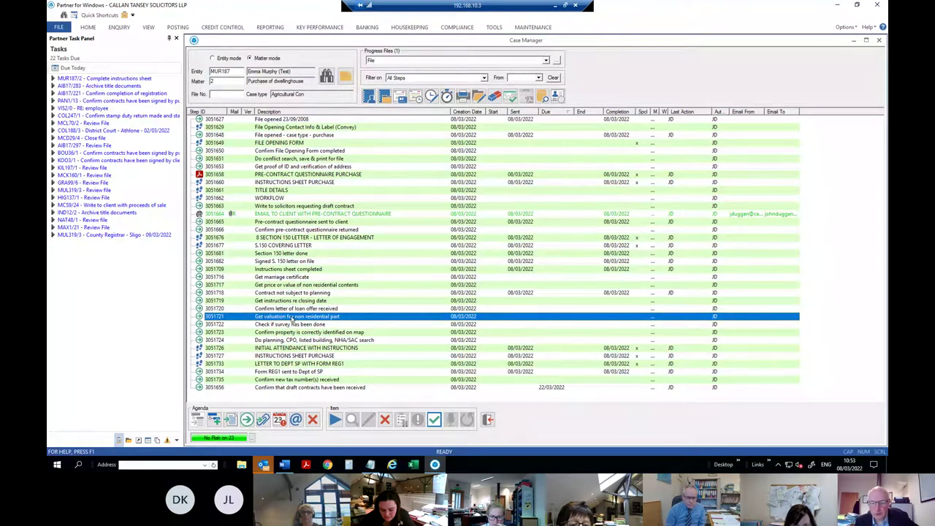
double_click(292, 317)
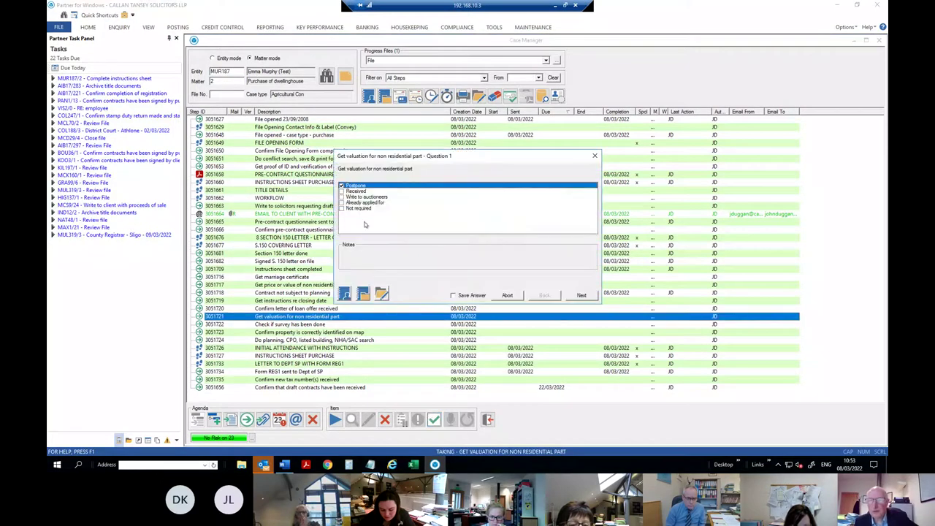
key("Return")
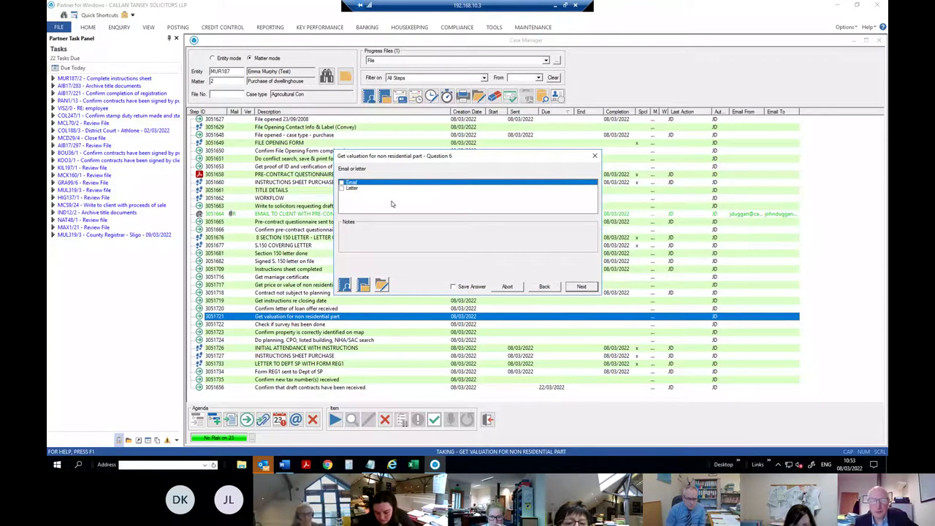
left_click(351, 188)
left_click(341, 189)
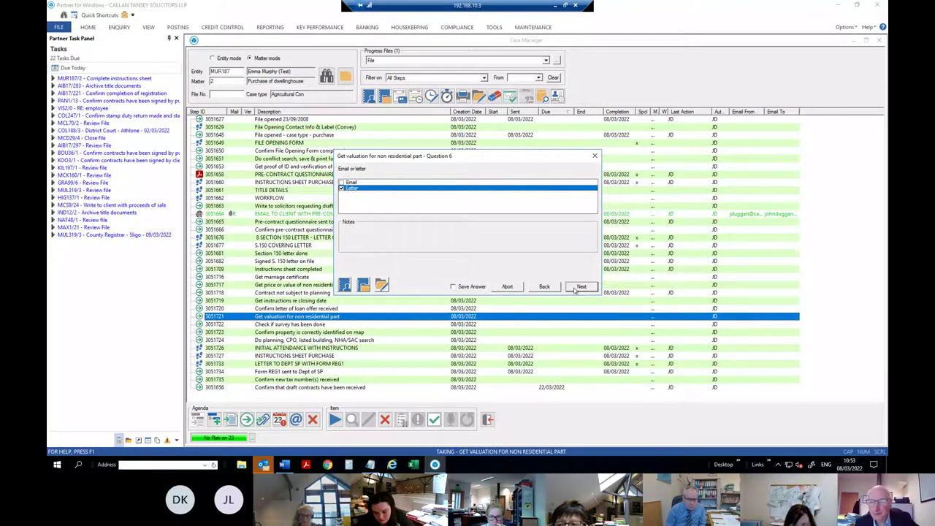
left_click(581, 286)
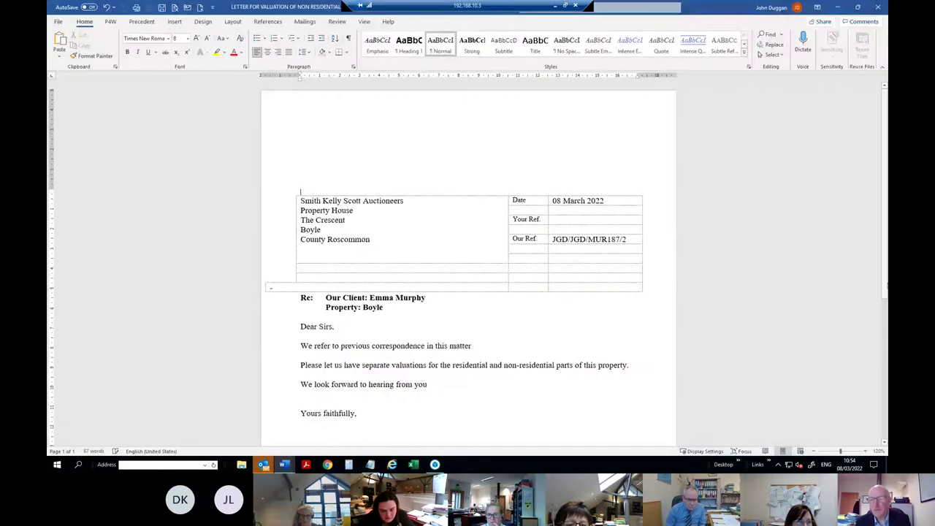
Close the valuation letter, accept its post time, and print it via the macro
left_click(876, 8)
key("Return")
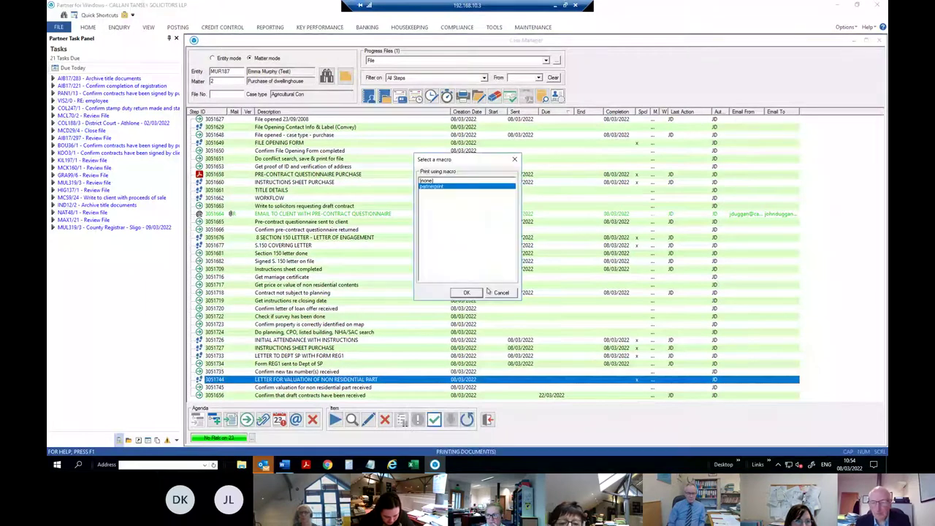
left_click(467, 292)
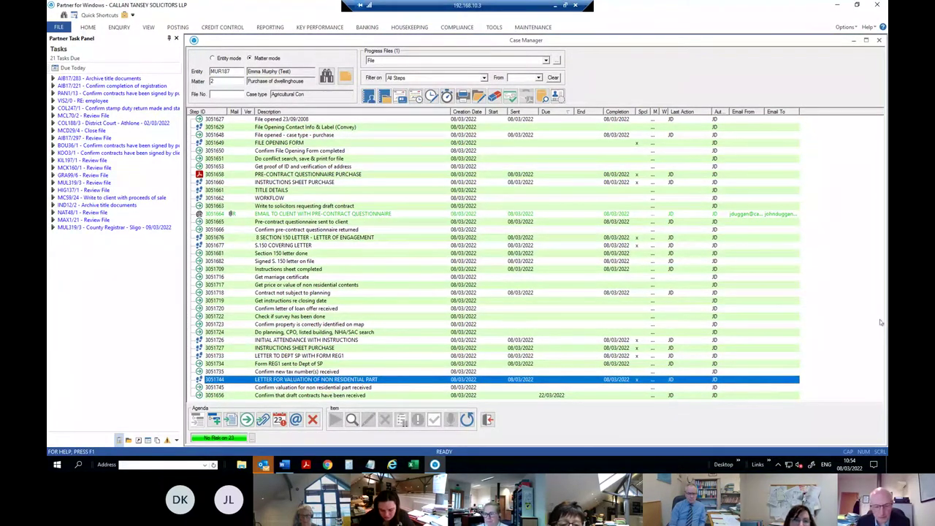
left_click(321, 387)
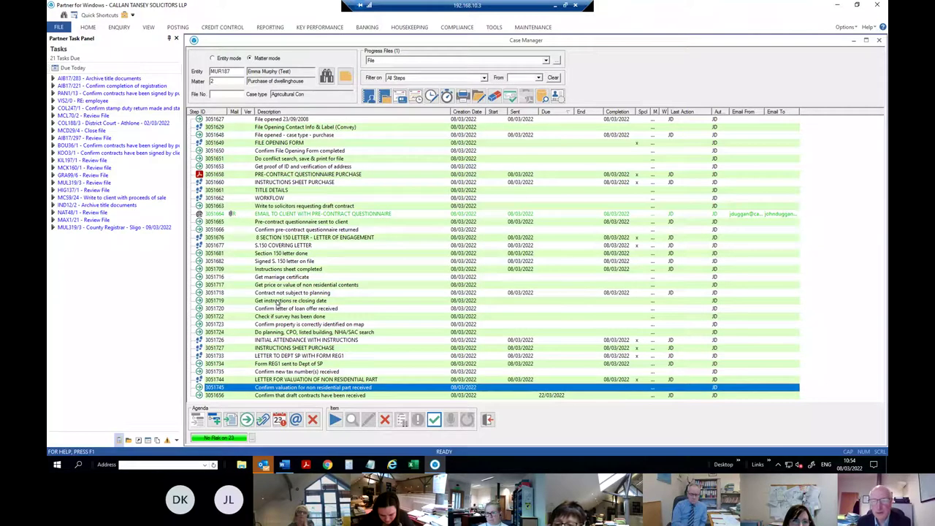
Take the 'Get marriage certificate' step as Write to client, confirming the client contact
double_click(281, 277)
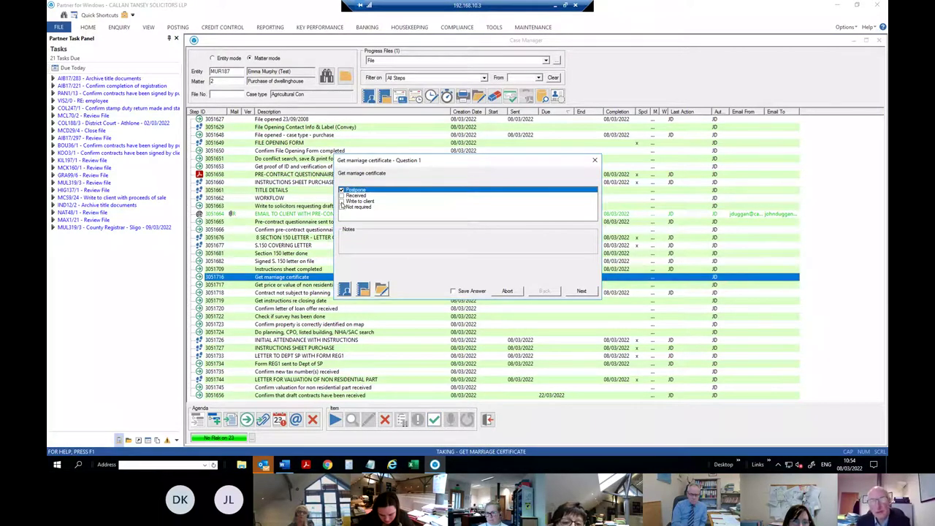
left_click(342, 202)
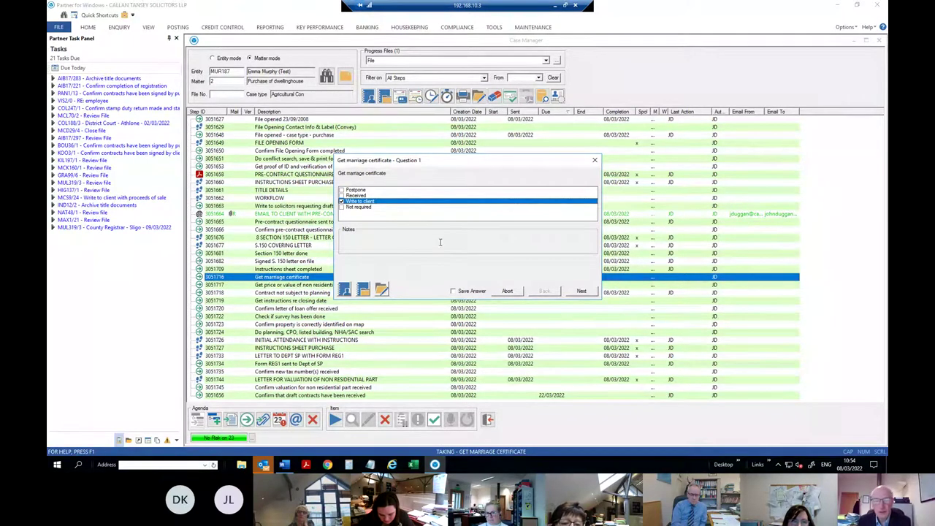
left_click(581, 291)
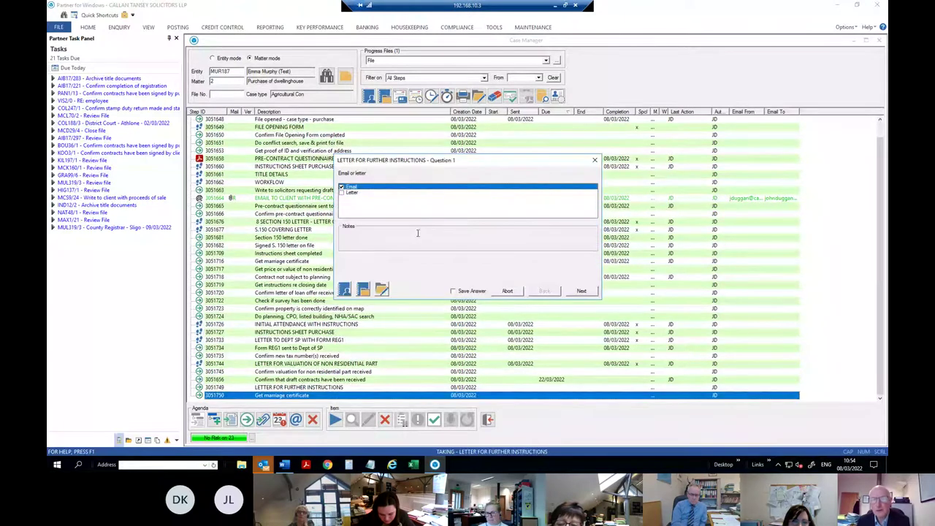
left_click(581, 291)
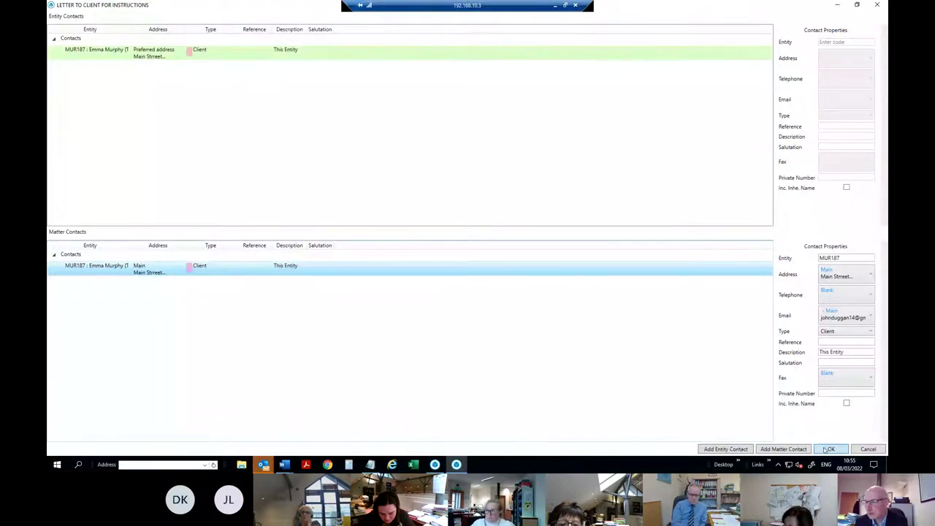
left_click(828, 449)
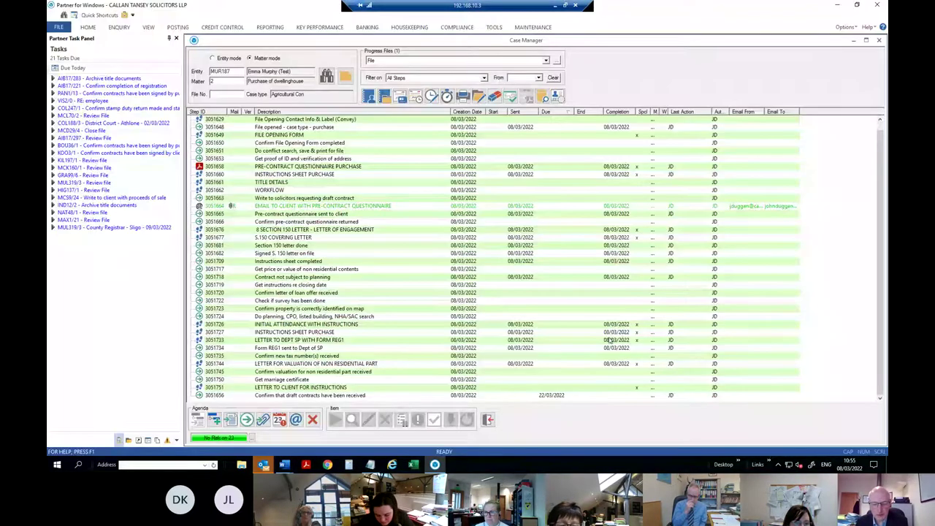
left_click(285, 464)
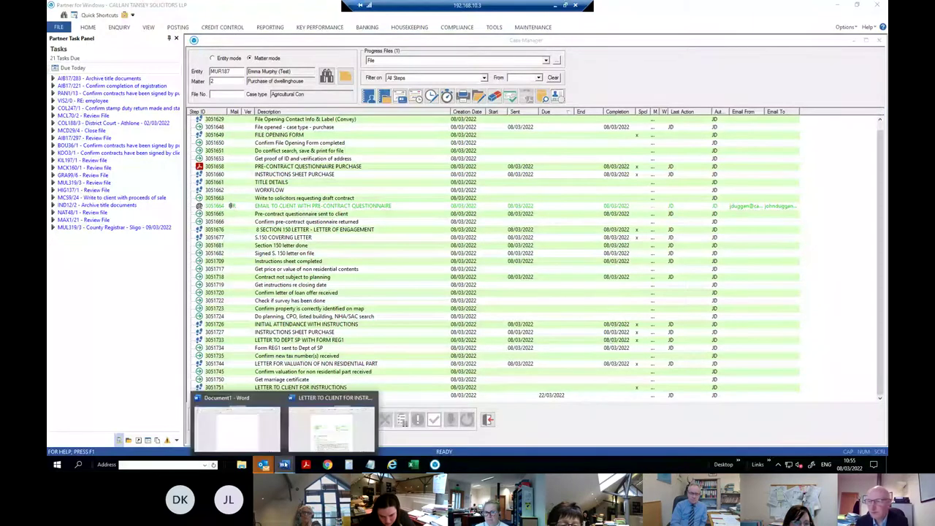
left_click(332, 424)
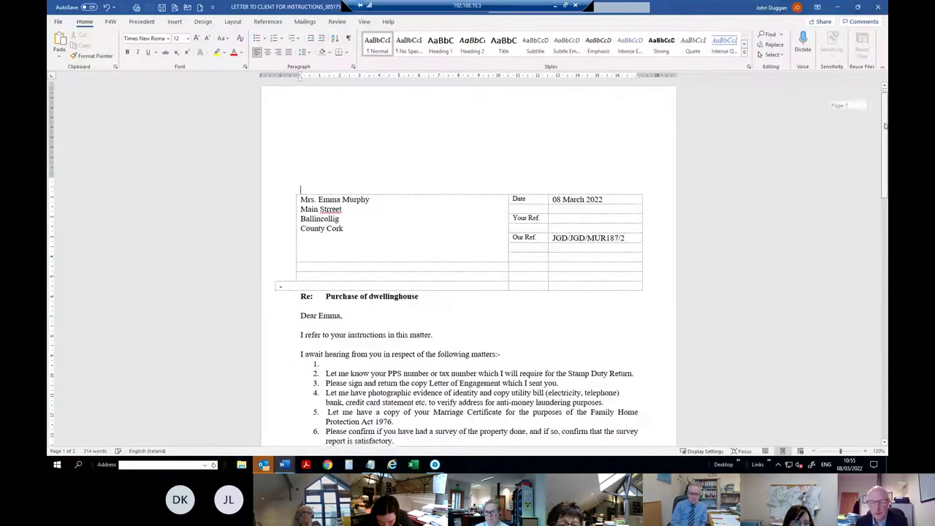
scroll(380, 252, "down", 3)
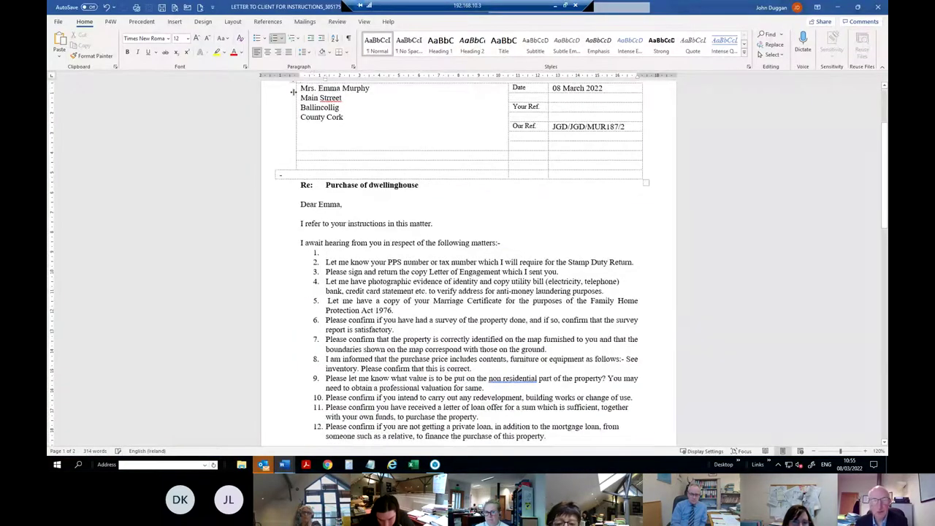
left_click(274, 39)
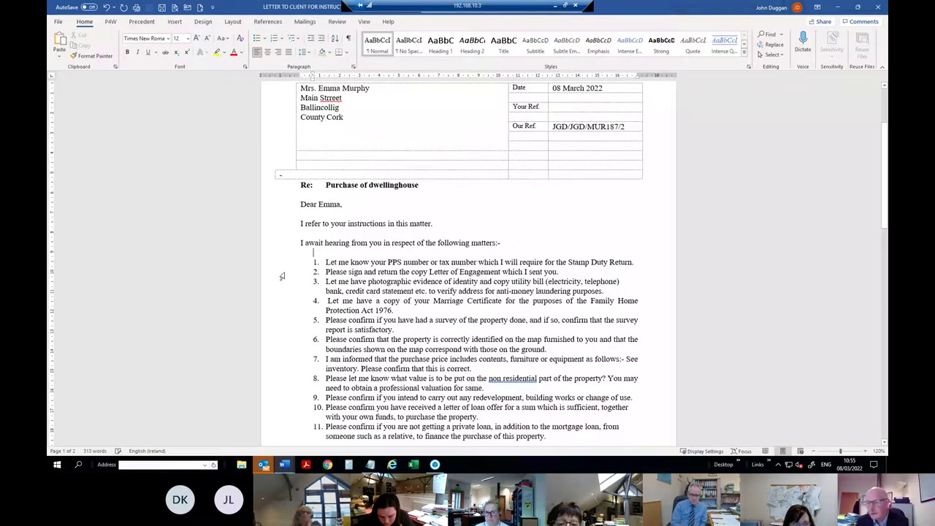
scroll(806, 219, "down", 3)
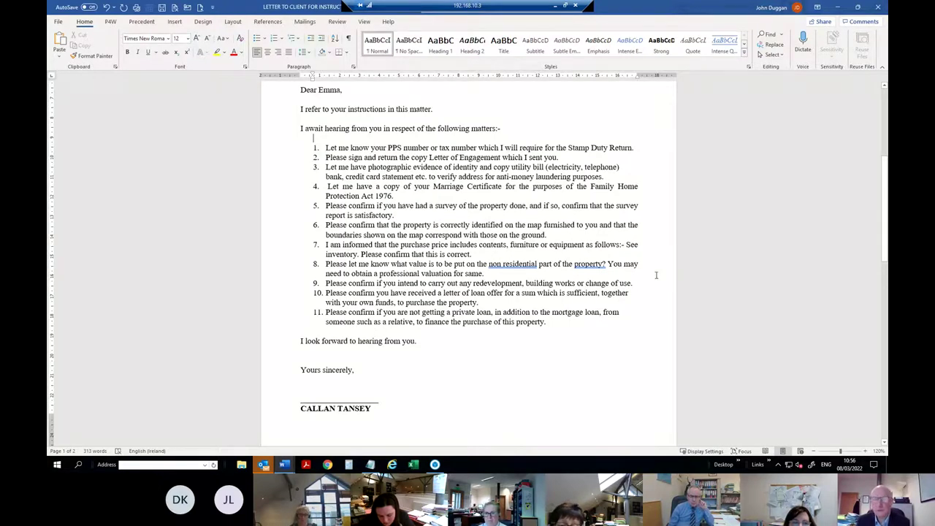
Save and close the client letter, finish its time entry, and complete the step unprinted
left_click(877, 8)
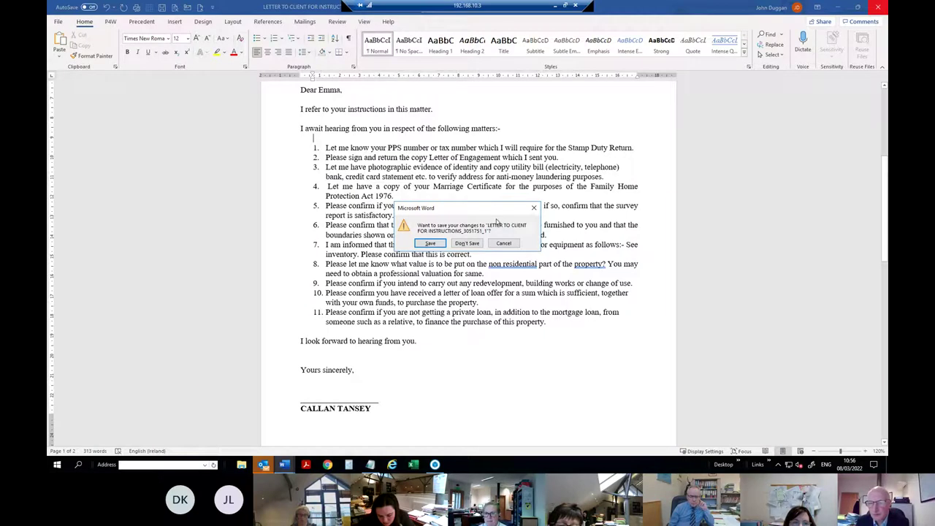
left_click(423, 243)
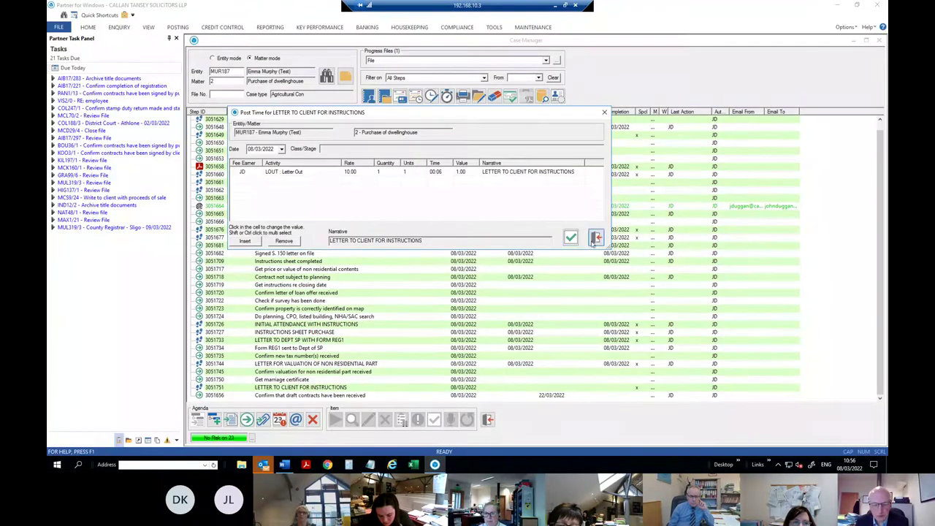
left_click(596, 238)
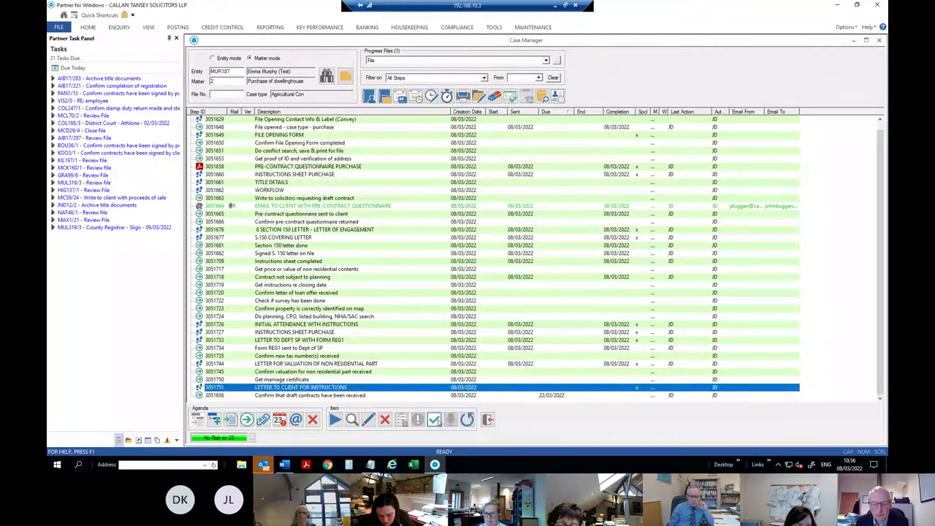
left_click(433, 419)
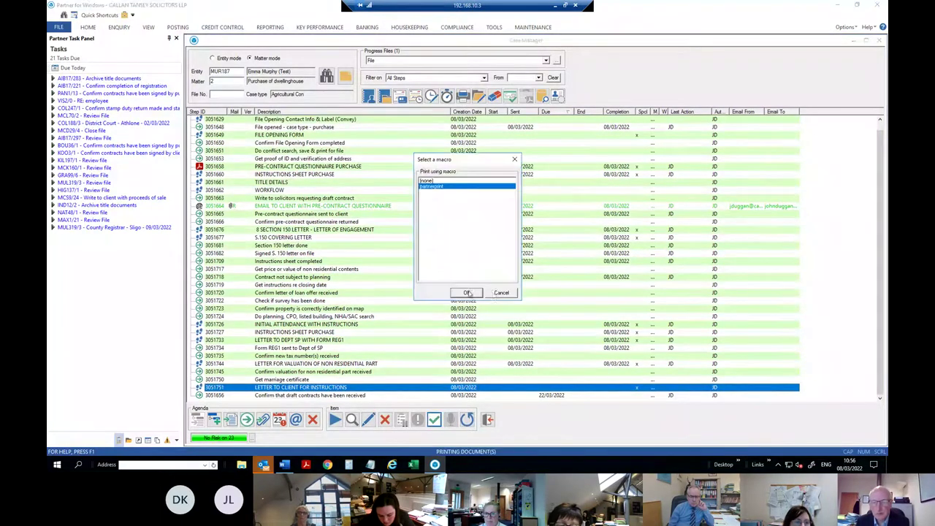
left_click(499, 292)
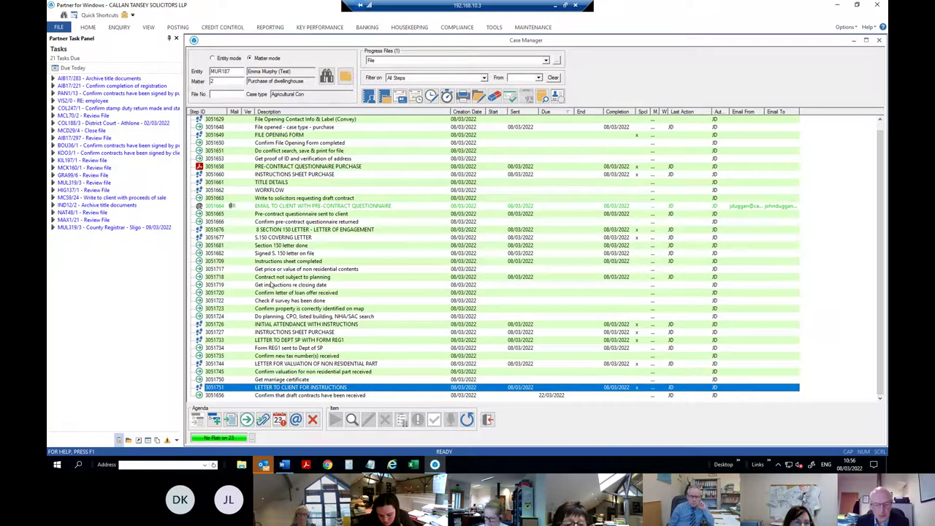
left_click(277, 301)
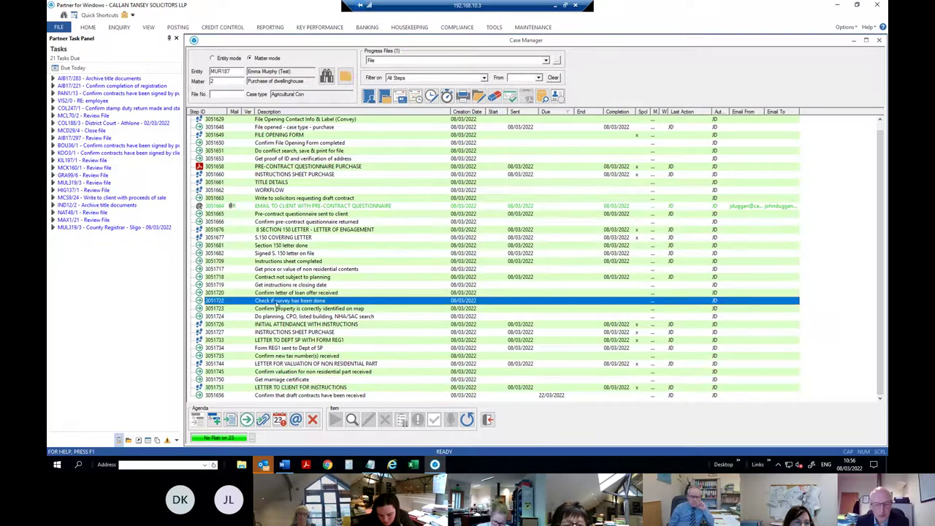
right_click(276, 306)
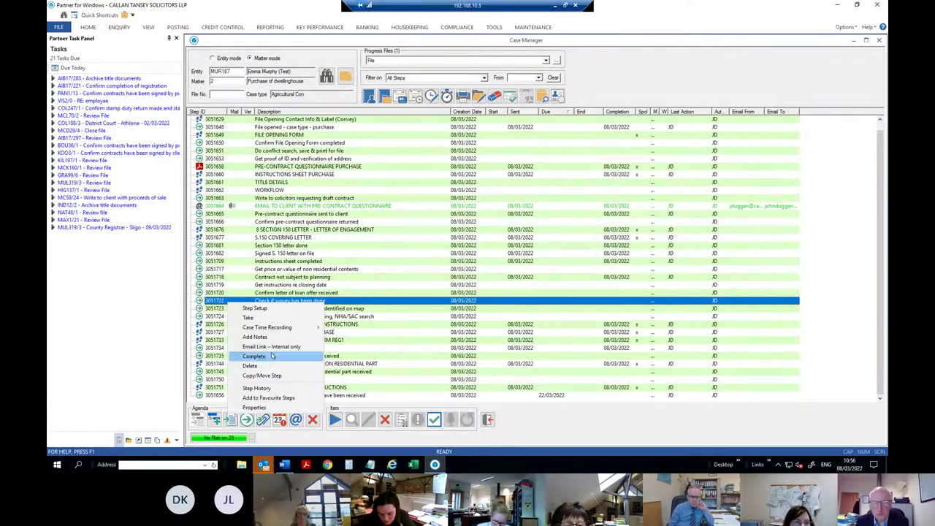
left_click(255, 356)
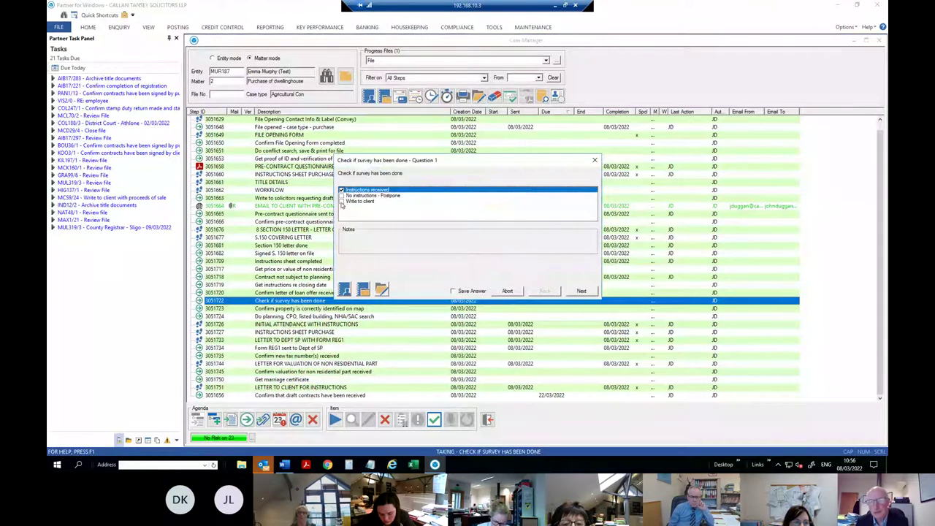
left_click(519, 292)
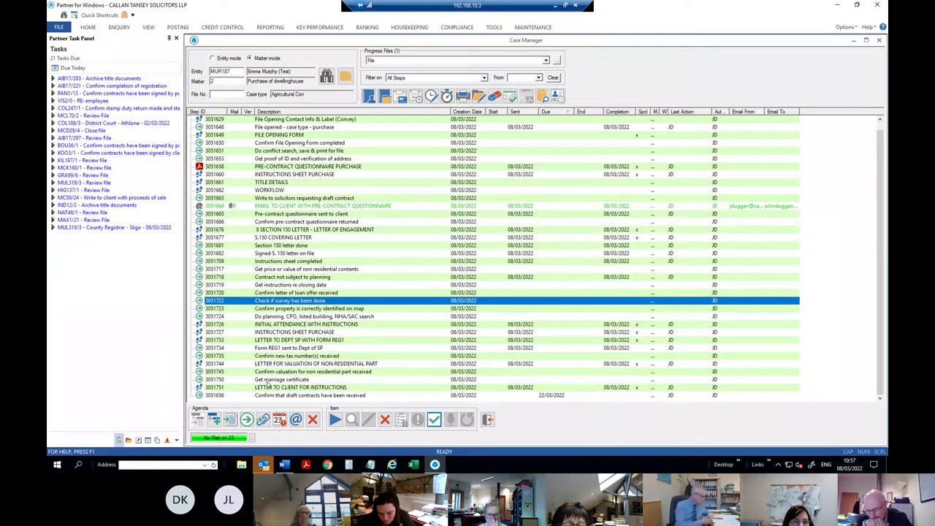
left_click(283, 394)
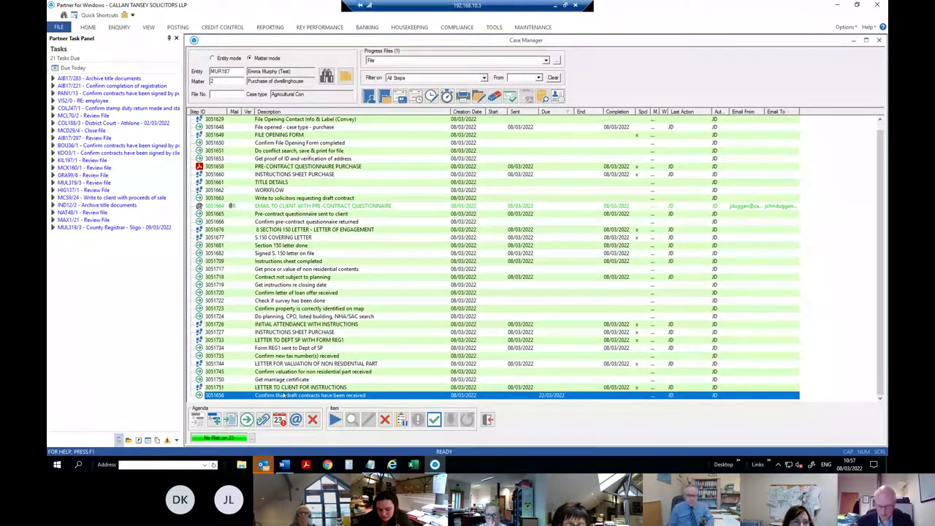
Answer Yes to draft contracts received in Question 1 and continue to Question 2
left_click(433, 419)
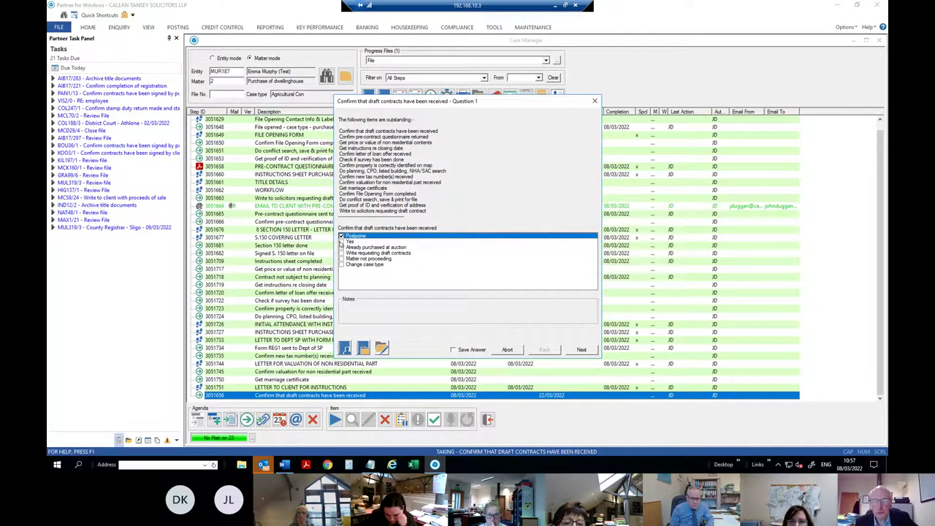
left_click(341, 242)
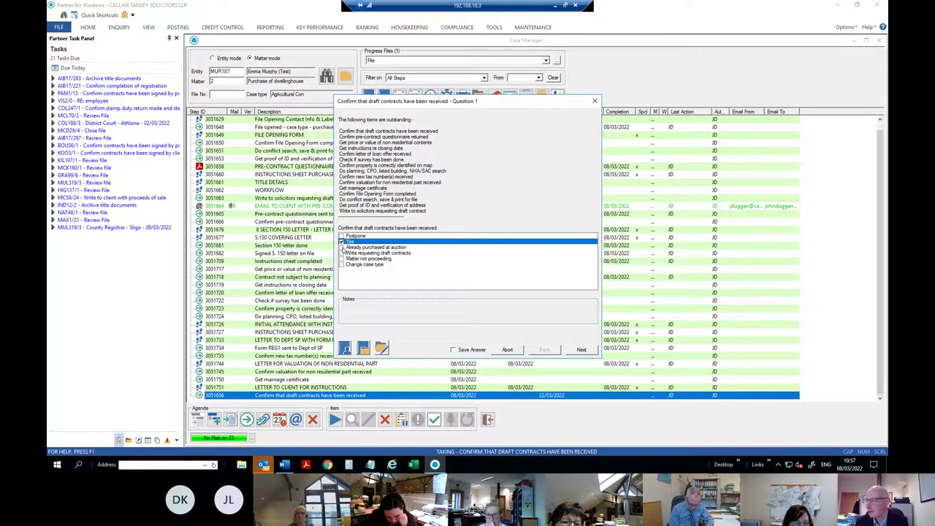
left_click(341, 248)
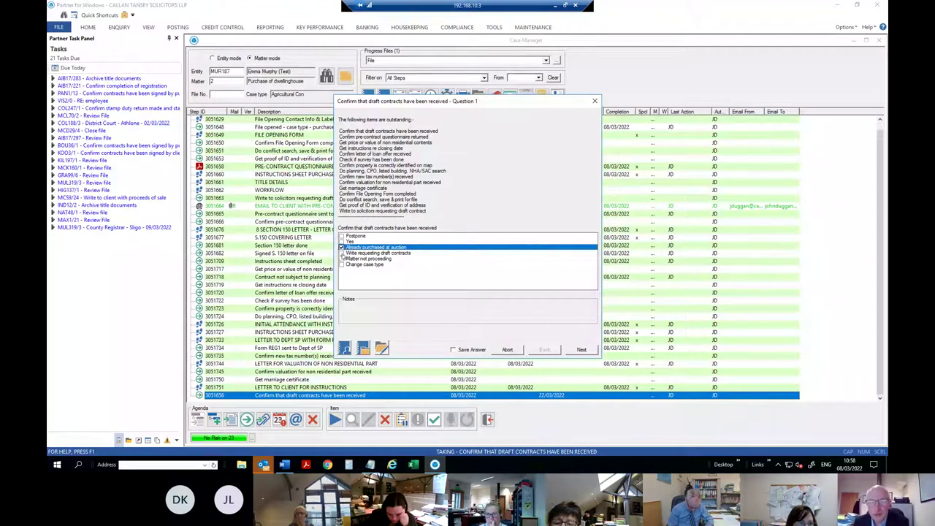
left_click(342, 254)
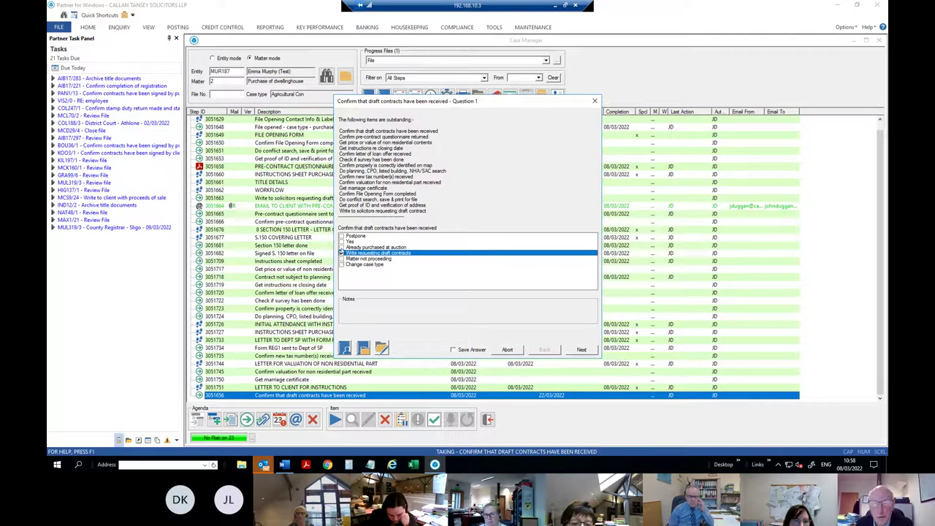
left_click(341, 252)
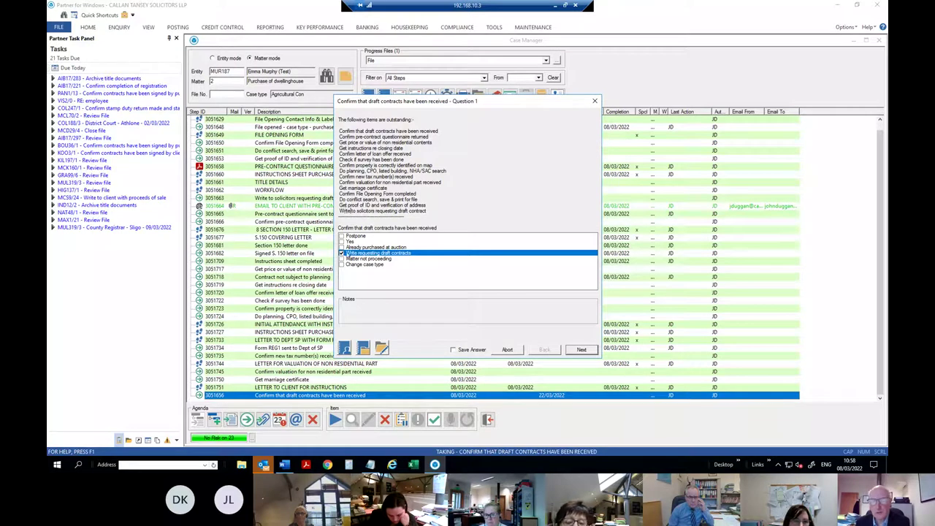
left_click(341, 241)
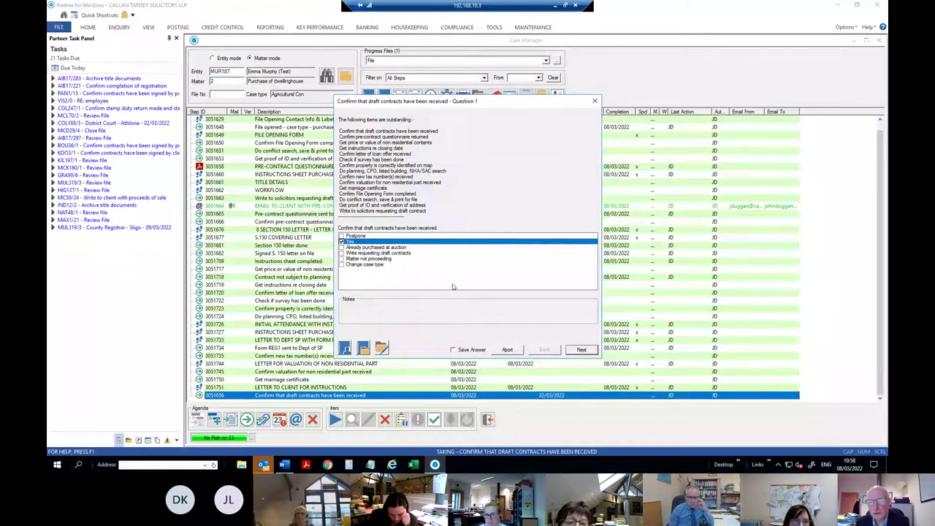
left_click(579, 349)
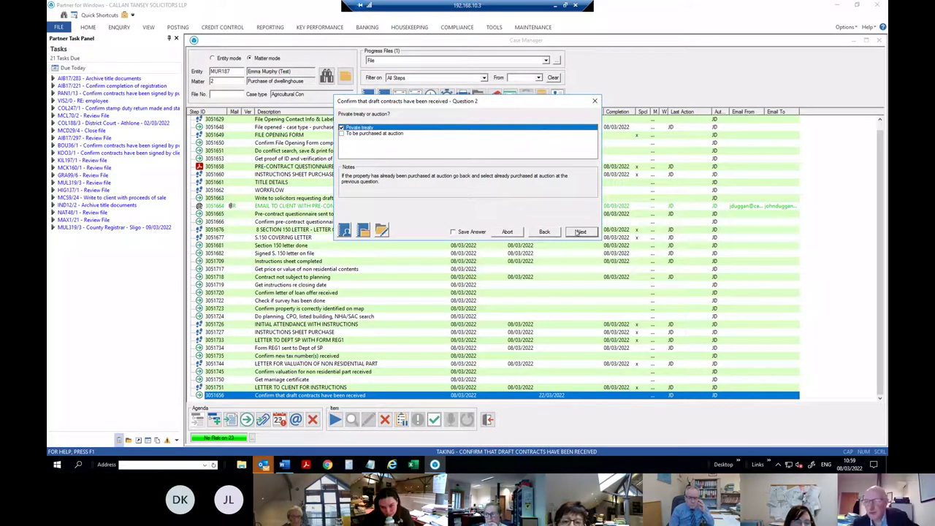
Keep private treaty, proceed past the warning, and accept the 08/03/2022 receipt date
left_click(581, 232)
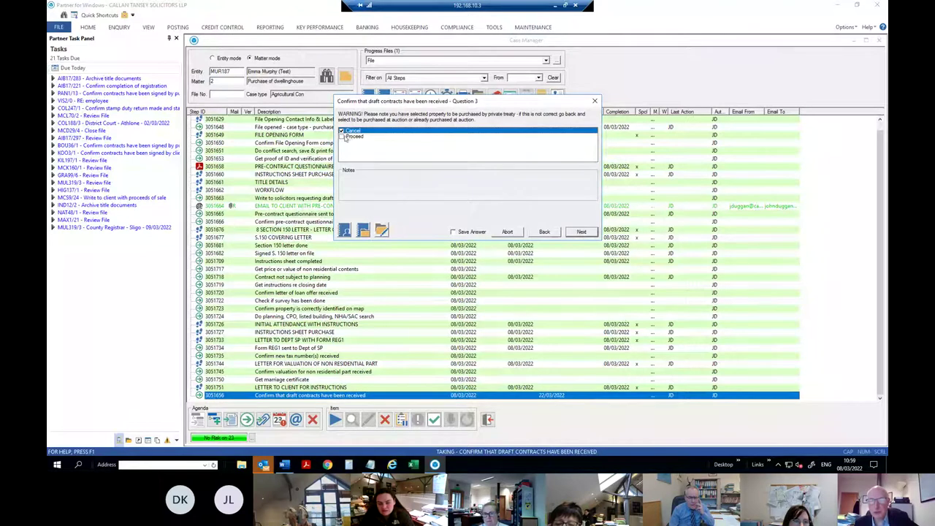
left_click(342, 137)
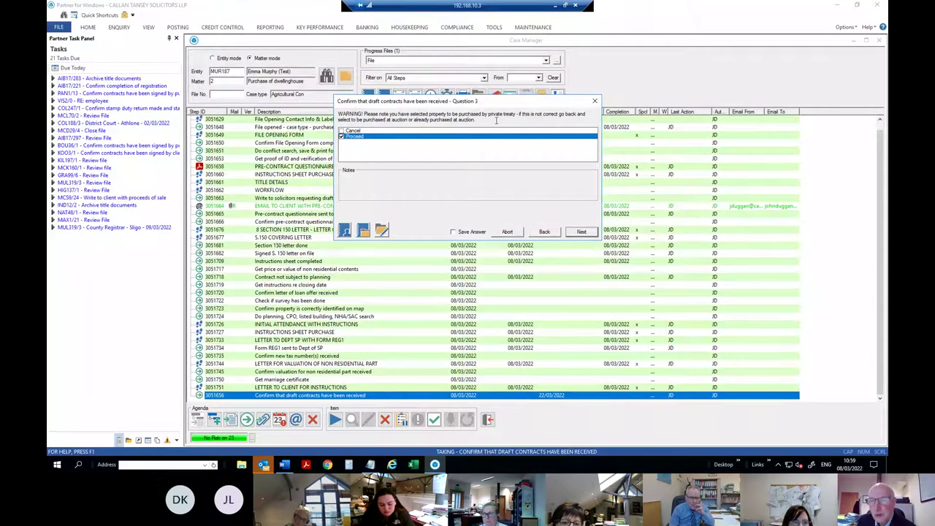
left_click(581, 232)
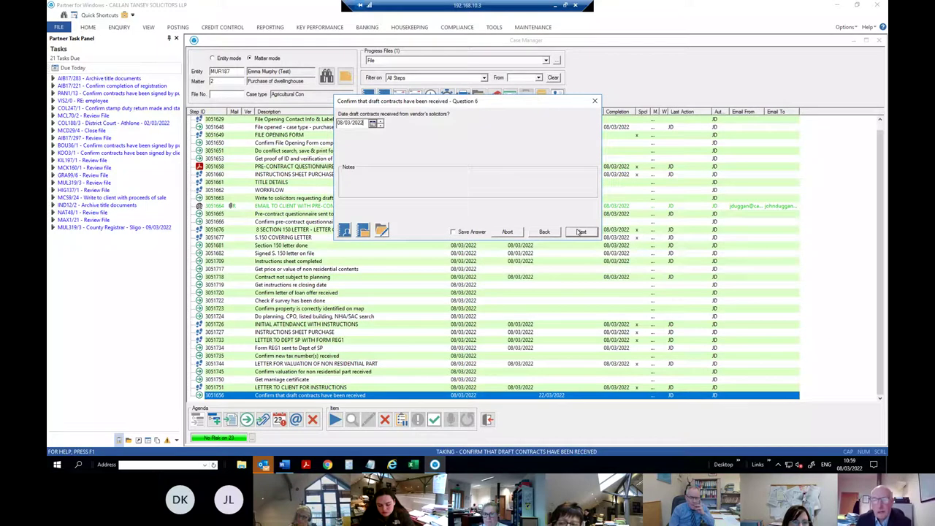
left_click(580, 232)
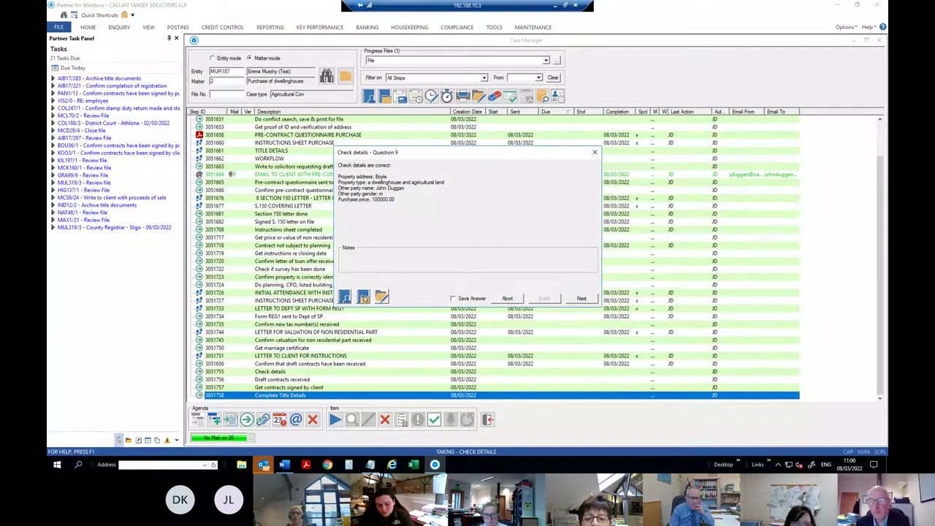
Review the Conveyancing General Details form and confirm the property details are correct
left_click(363, 298)
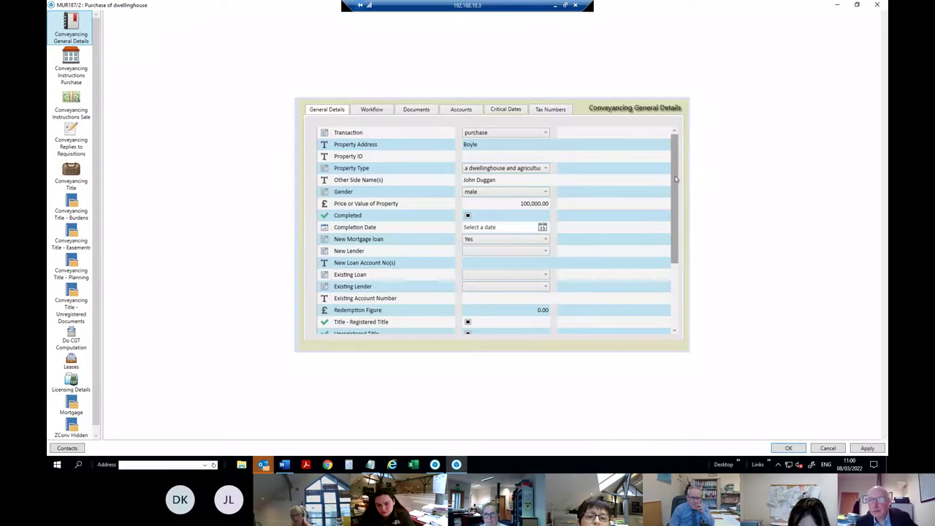
mouse_move(675, 188)
left_mouse_down()
mouse_move(676, 253)
mouse_move(671, 172)
left_mouse_up()
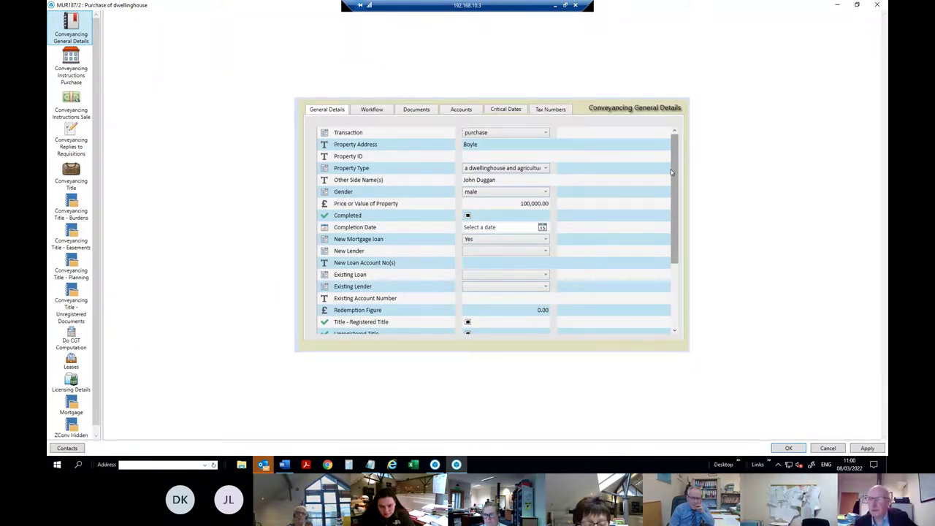
mouse_move(676, 169)
left_mouse_down()
mouse_move(670, 246)
mouse_move(677, 157)
left_mouse_up()
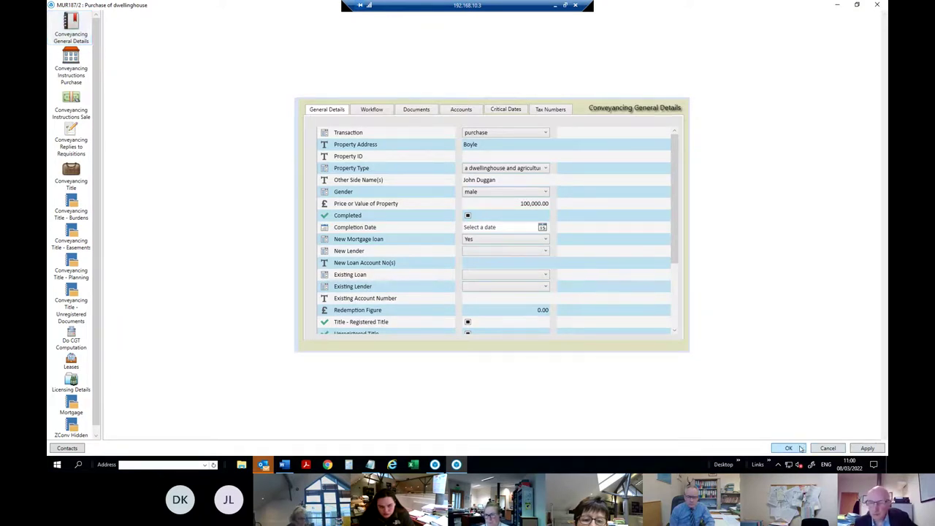
left_click(800, 448)
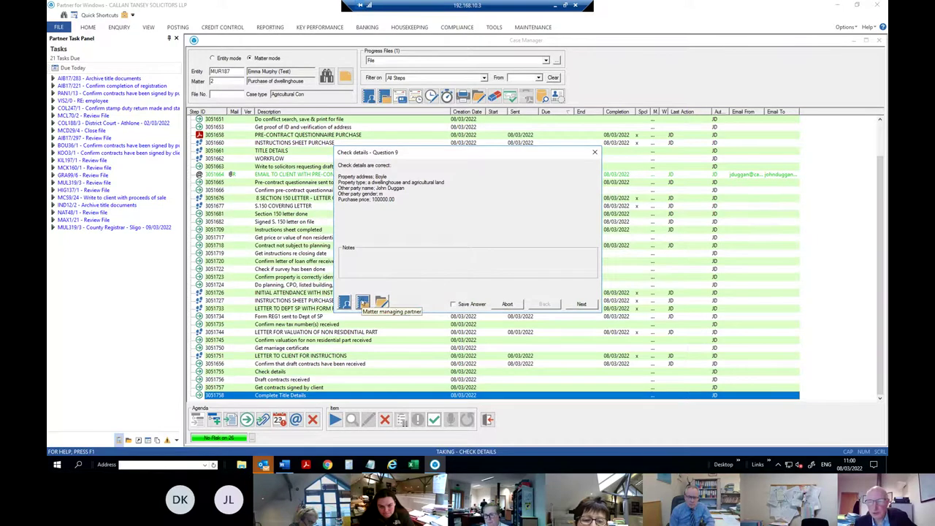
left_click(363, 302)
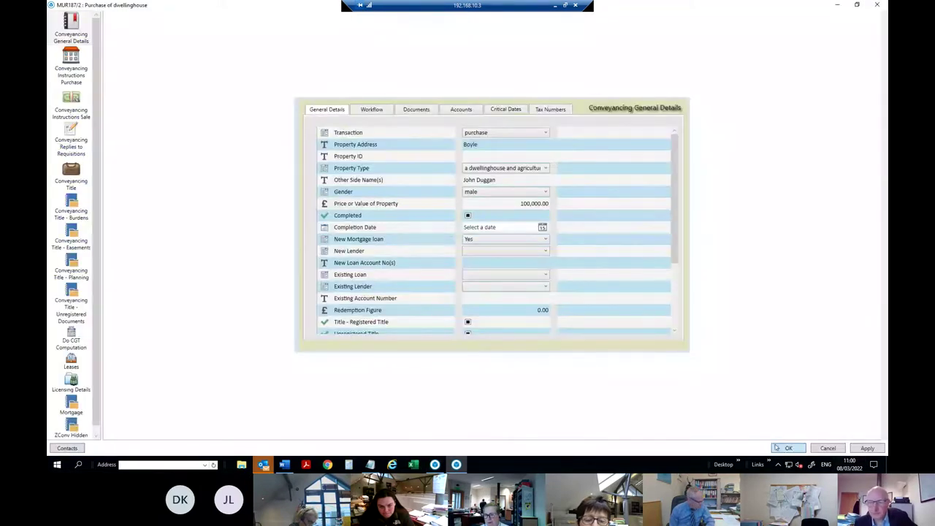
left_click(782, 447)
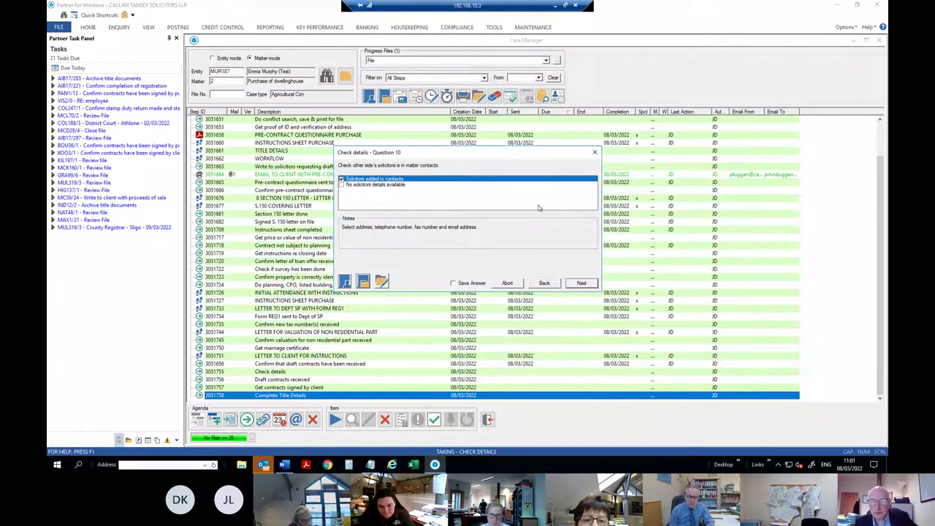
Keep 'Solicitors added to contacts' ticked in Question 10 and finish Check details
left_click(581, 282)
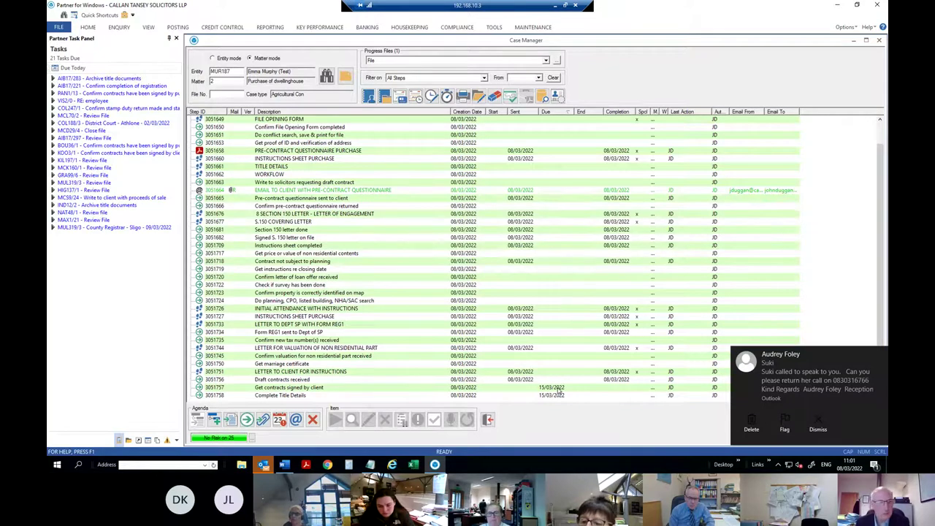
Set the due dates of Get contracts signed by client and Complete Title Details to 08/03/2022
left_click(72, 68)
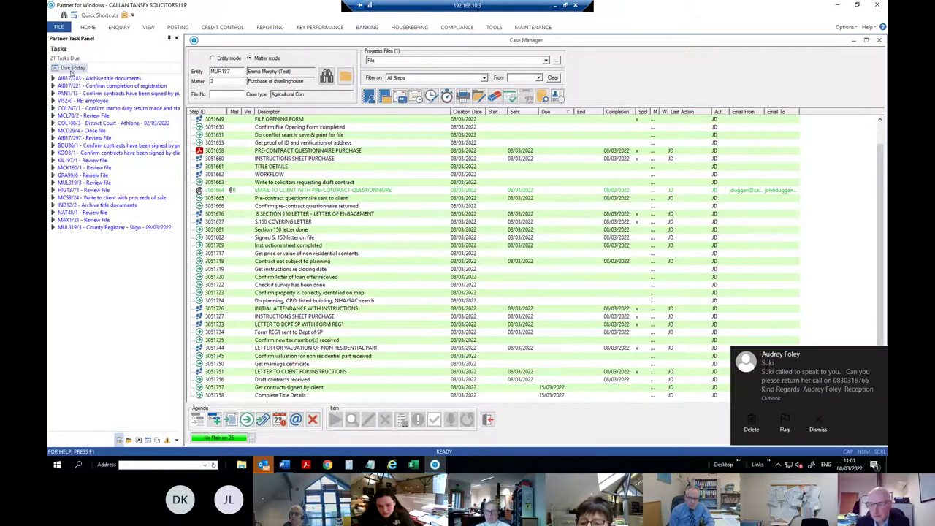
double_click(561, 390)
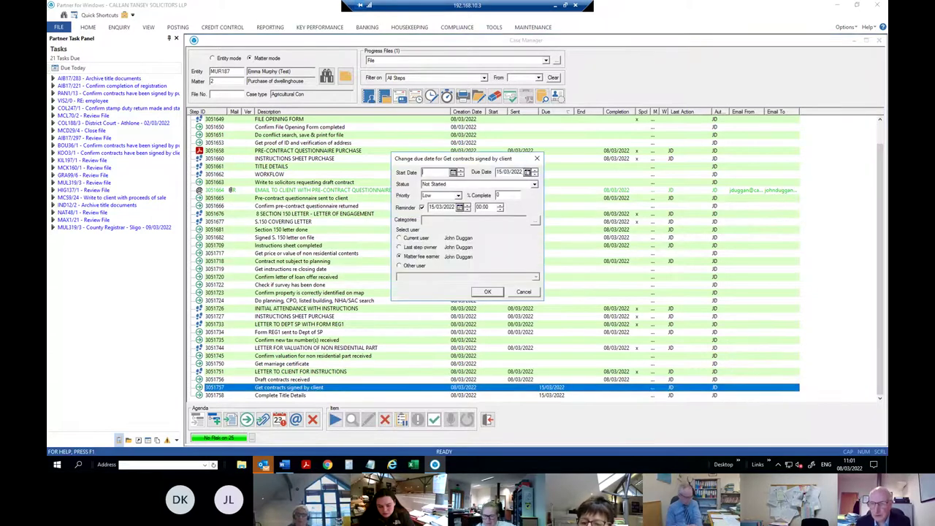
left_click(527, 172)
left_click(523, 210)
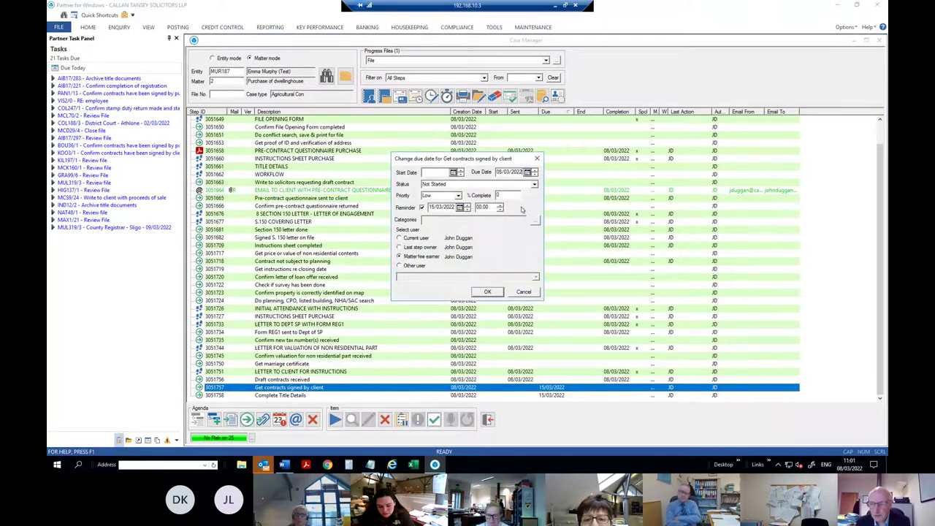
left_click(487, 292)
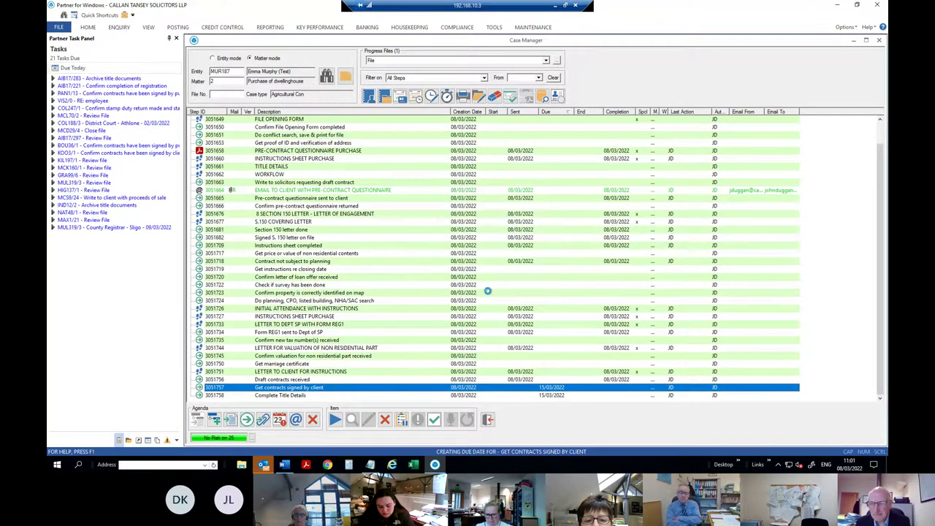
left_click(524, 209)
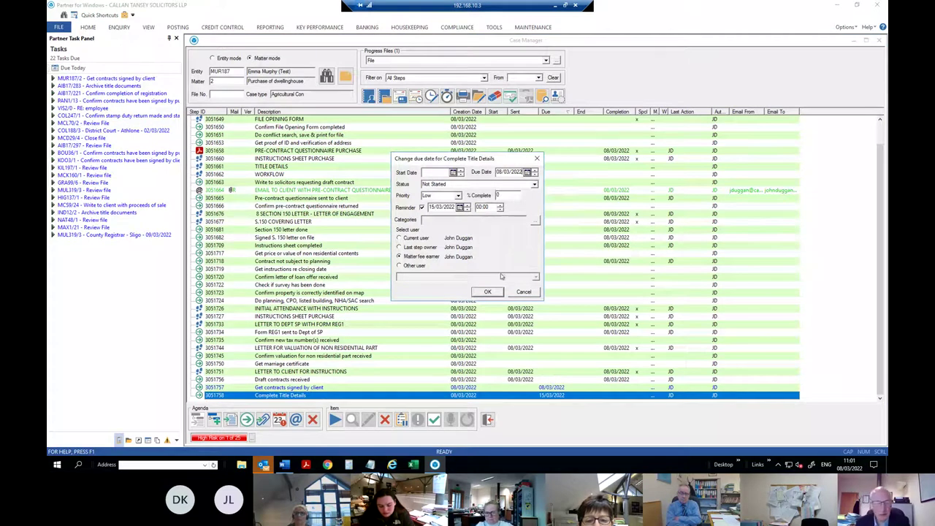
left_click(487, 291)
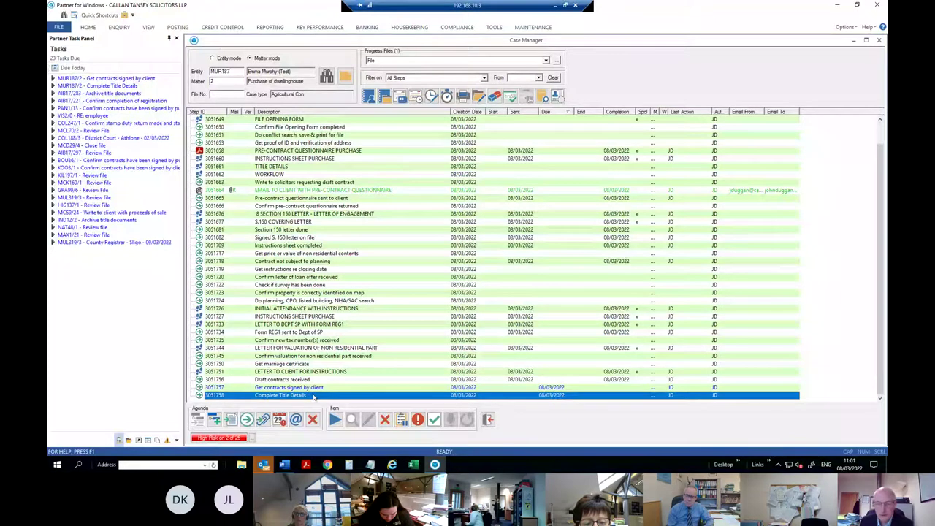
left_click(317, 388)
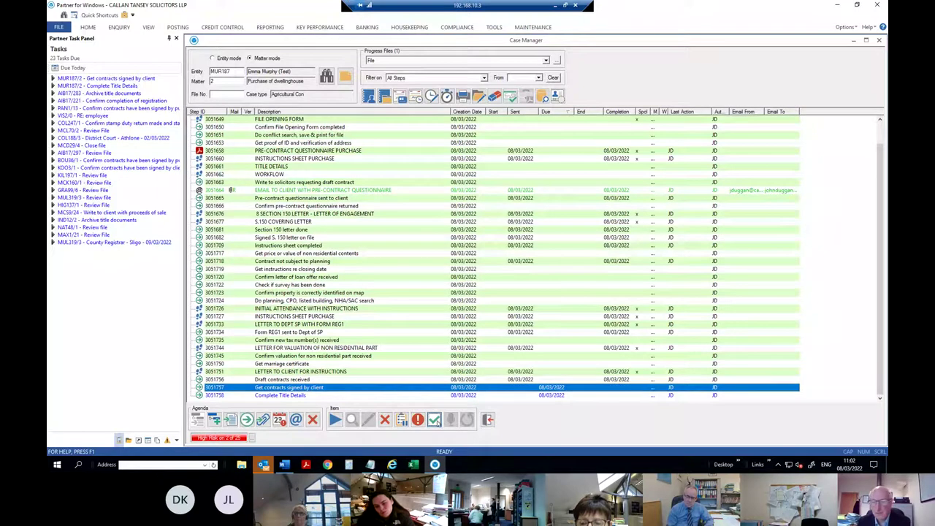
Begin completing 'Get contracts signed by client': Yes to attendance, mortgage documents executed later
left_click(434, 420)
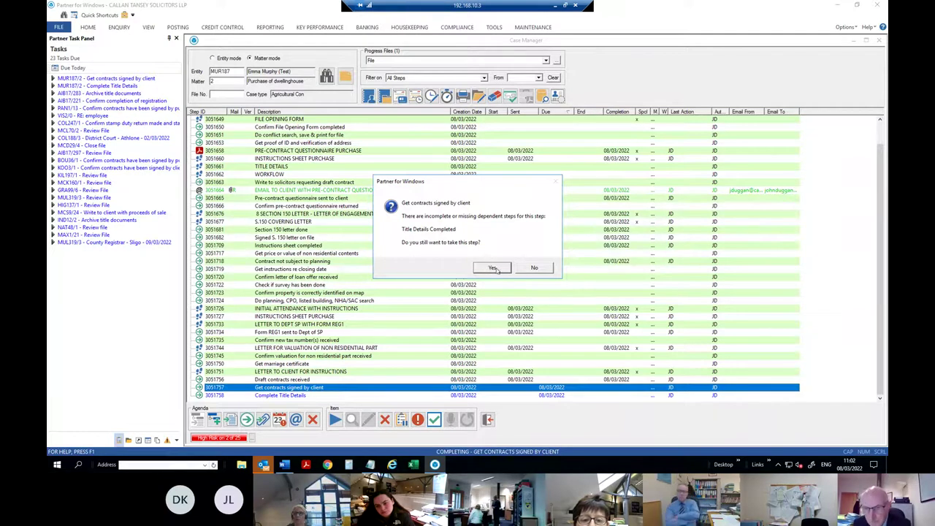
left_click(494, 268)
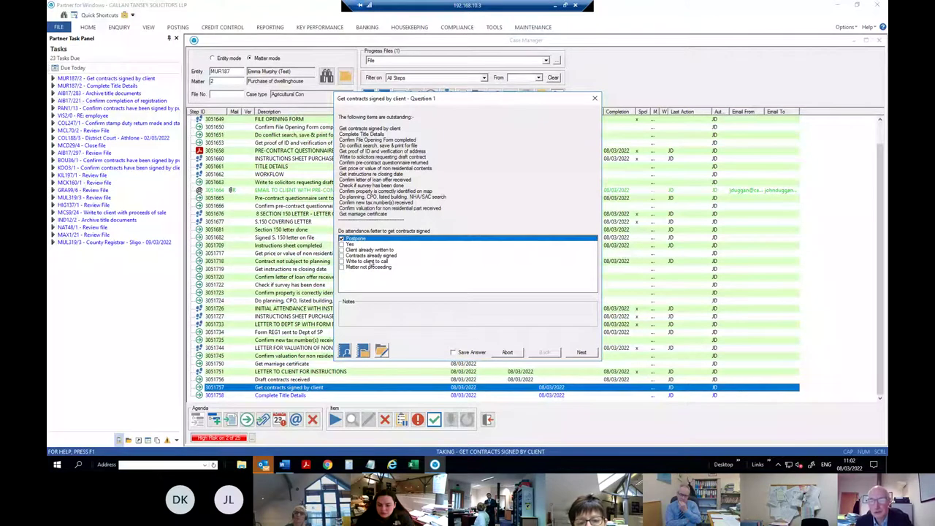
key("Down")
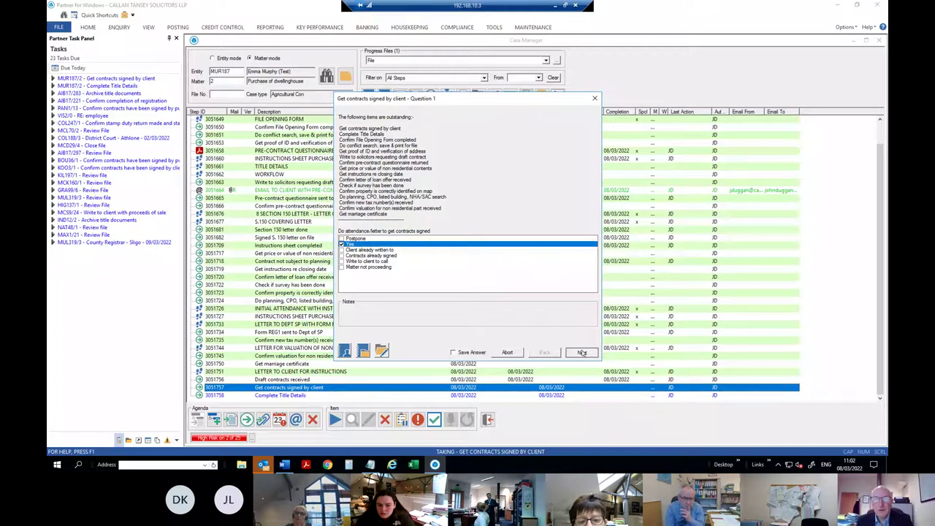
left_click(581, 352)
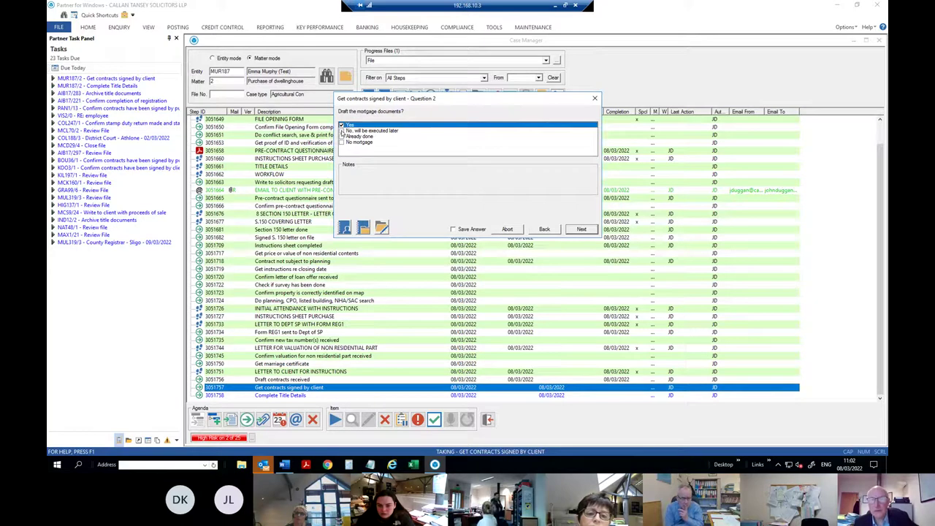
left_click(341, 131)
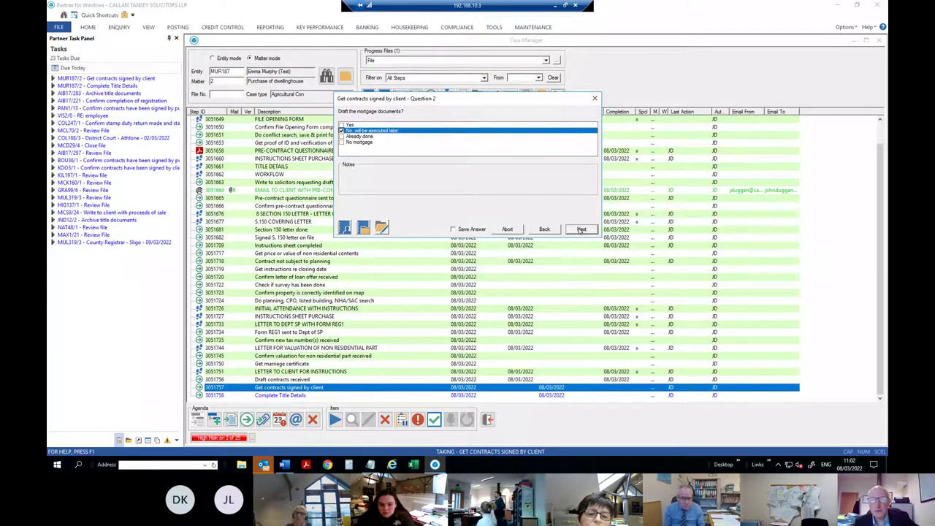
Answer Attendance and No to mortgage documents, then merge the attendance note for the client contact
left_click(581, 229)
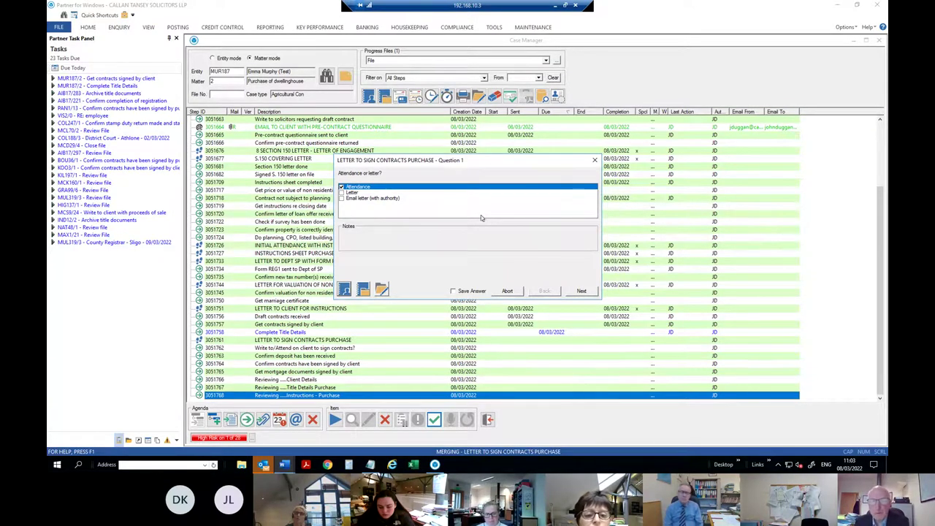
left_click(582, 291)
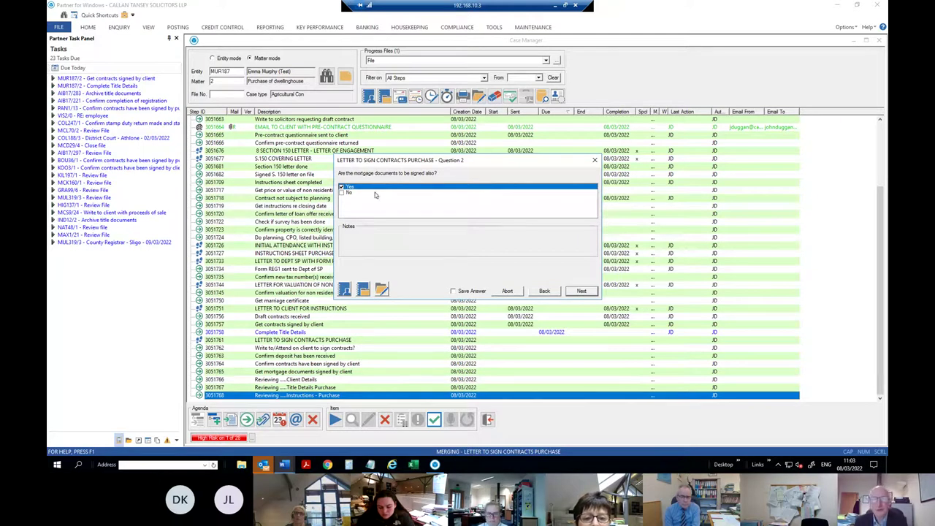
left_click(341, 192)
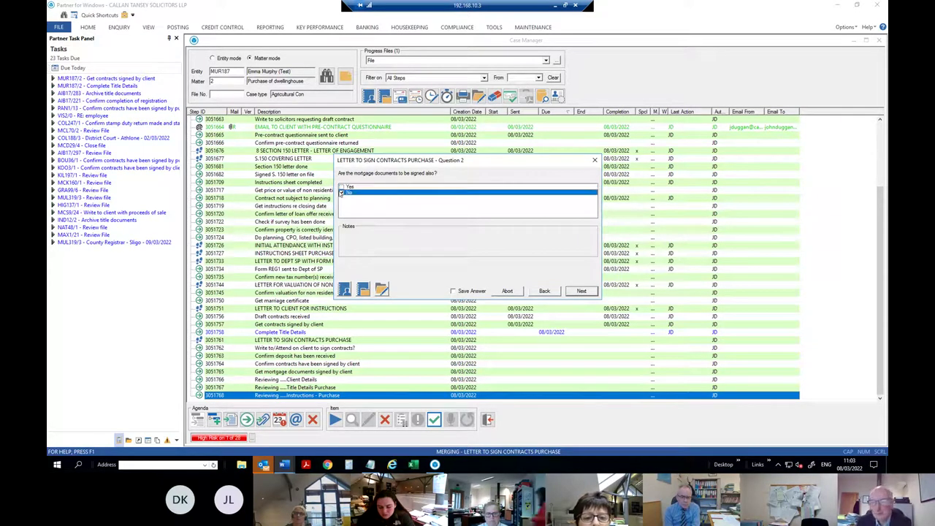
left_click(574, 290)
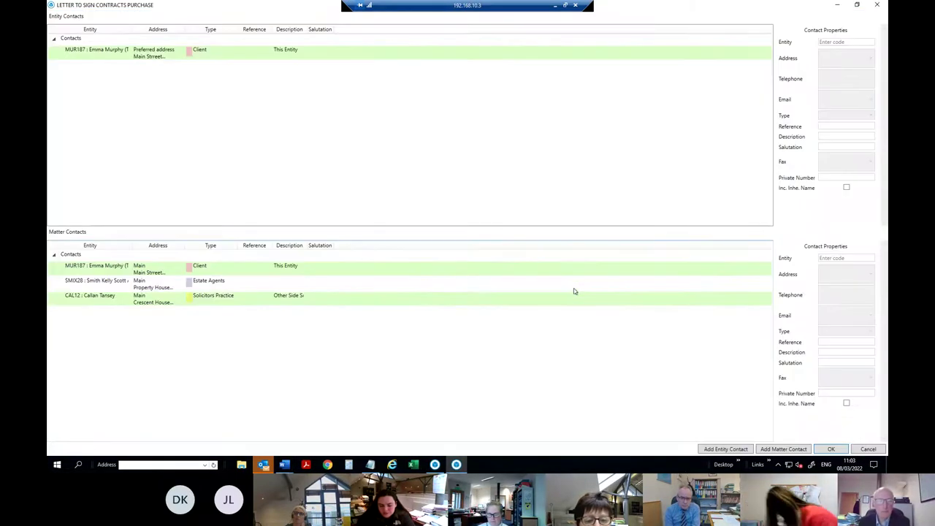
left_click(188, 268)
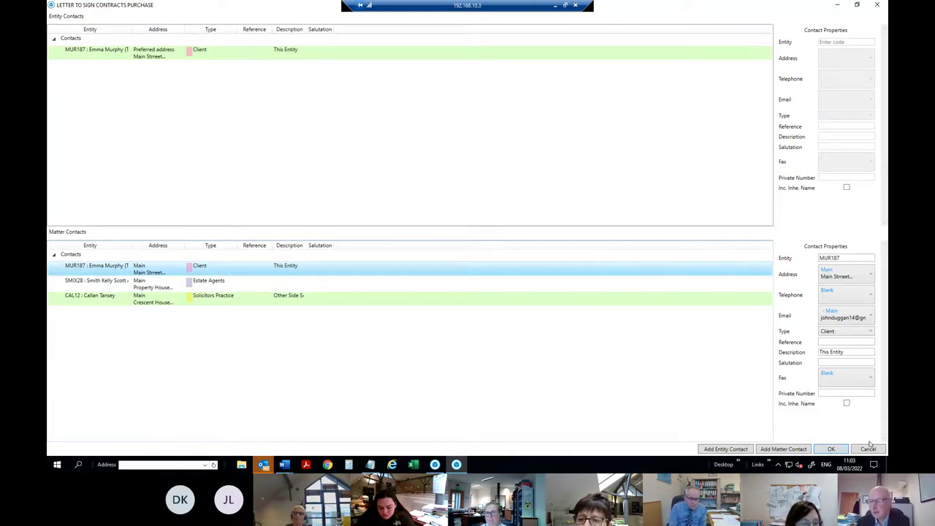
left_click(831, 449)
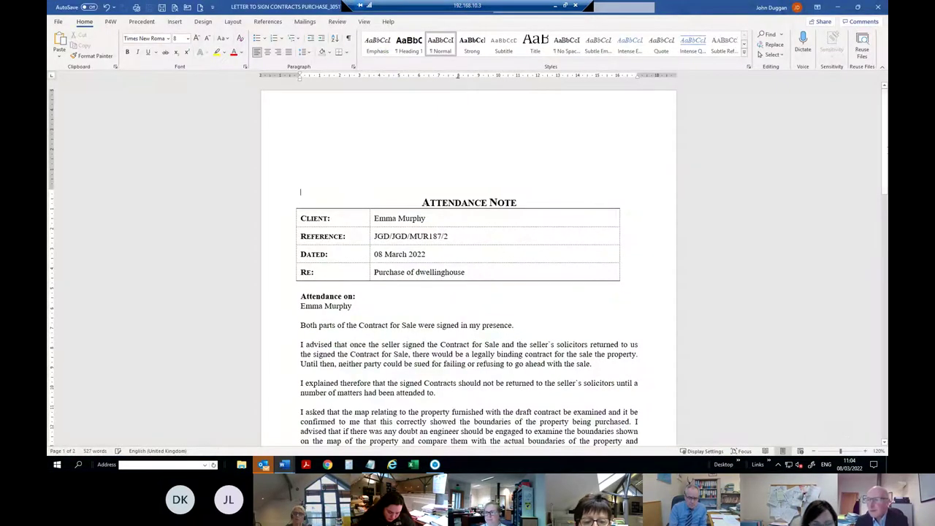
Scroll through the merged Word attendance note, then close Word to return to Partner
left_click_drag(884, 118, 884, 150)
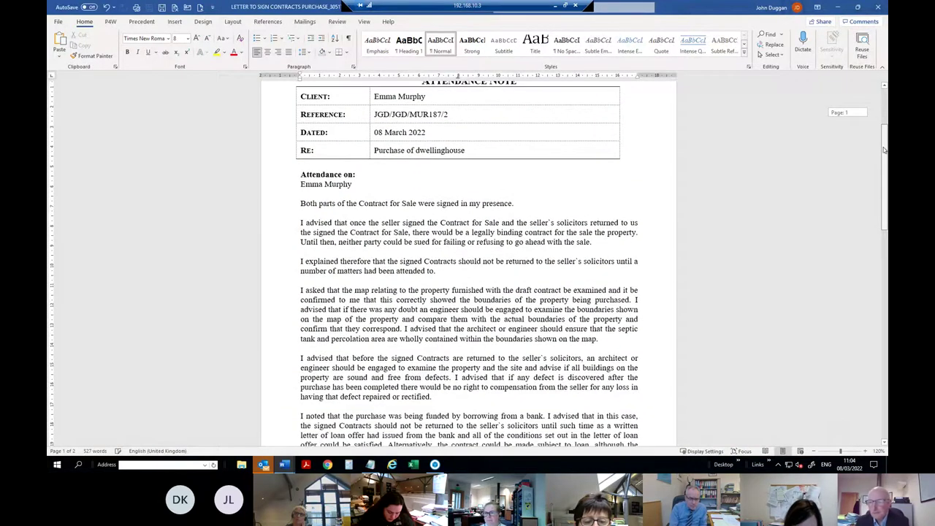
key("alt+Tab")
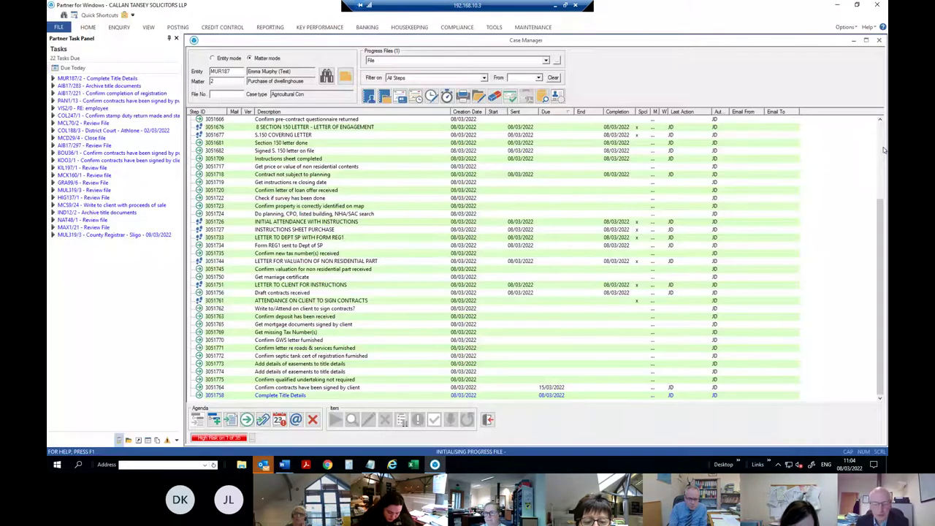
mouse_move(284, 465)
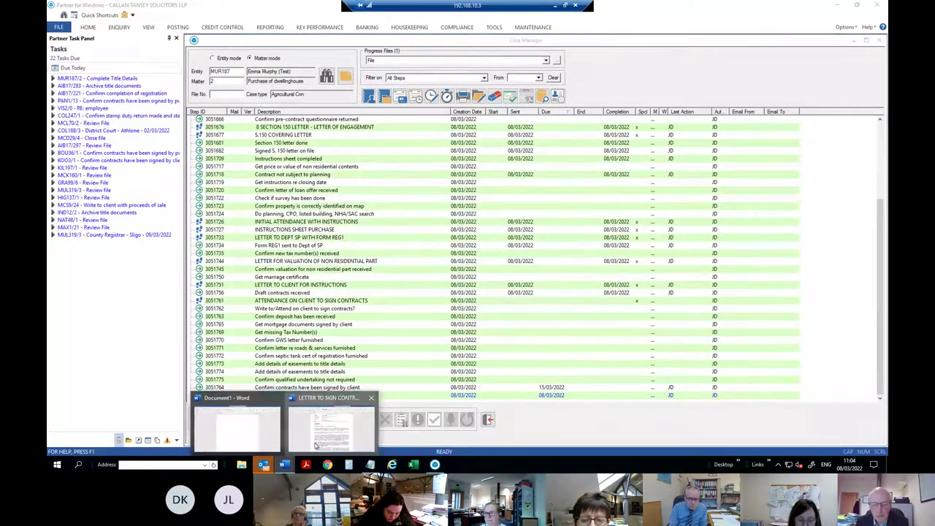
left_click(316, 445)
mouse_move(884, 193)
left_mouse_down()
mouse_move(879, 310)
mouse_move(465, 217)
left_mouse_up()
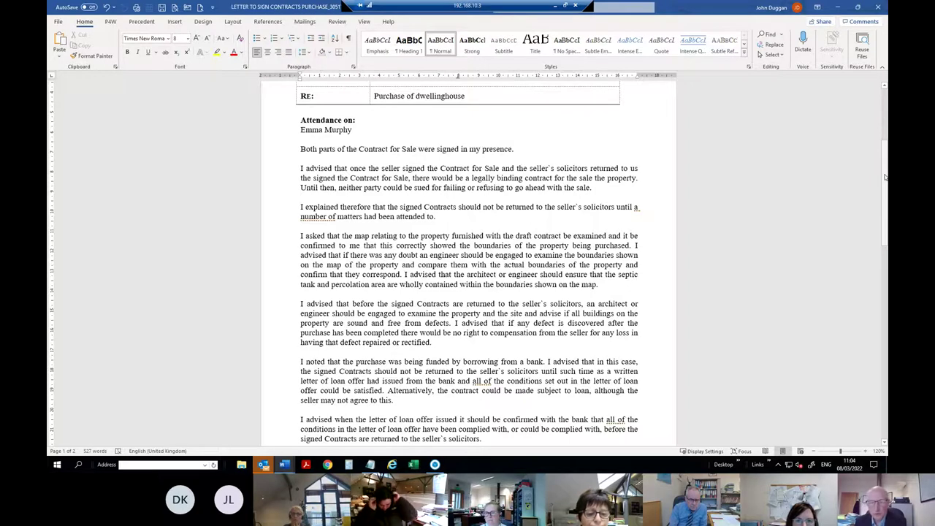
left_click_drag(884, 176, 886, 284)
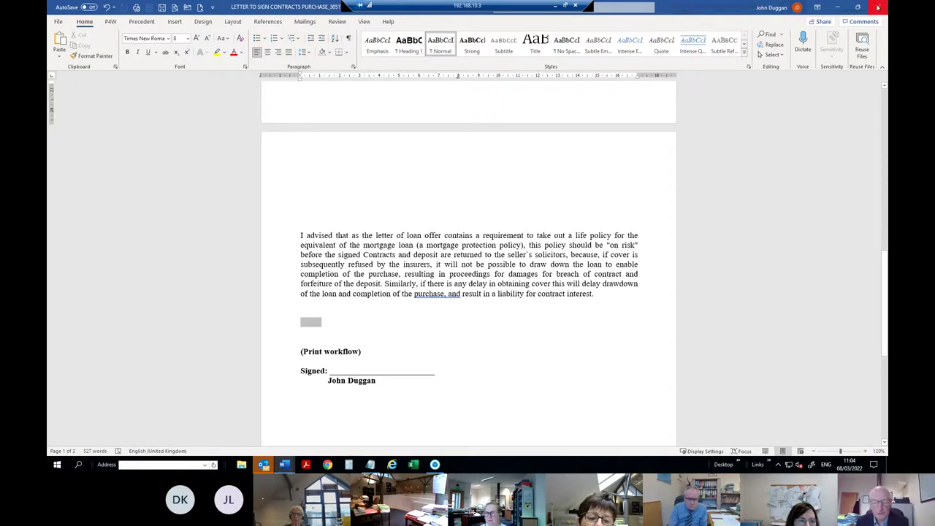
left_click(878, 8)
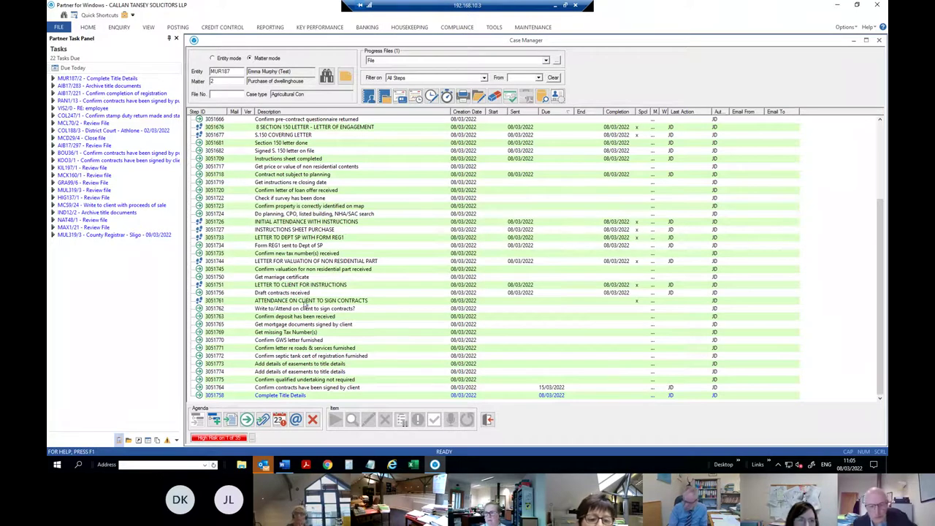
Complete ATTENDANCE ON CLIENT TO SIGN CONTRACTS without a print macro, then select its follow-up step
left_click(305, 302)
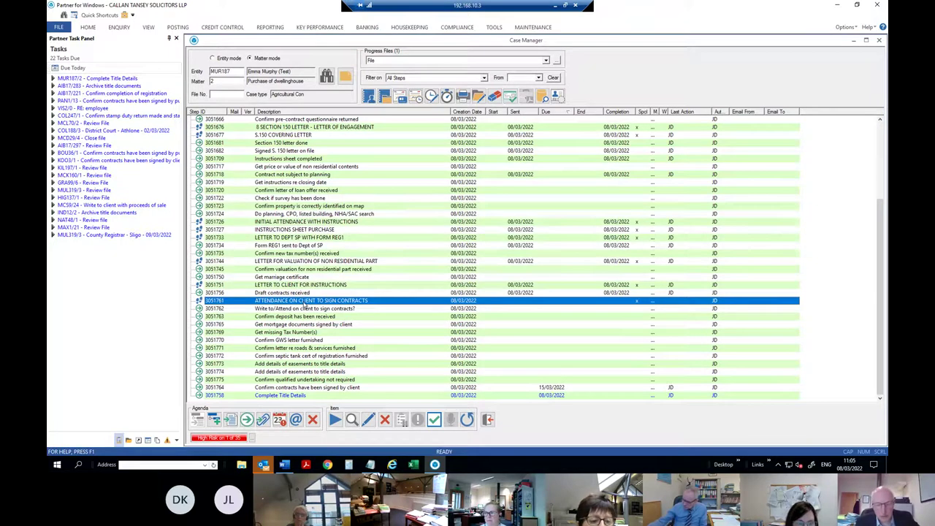
left_click(433, 419)
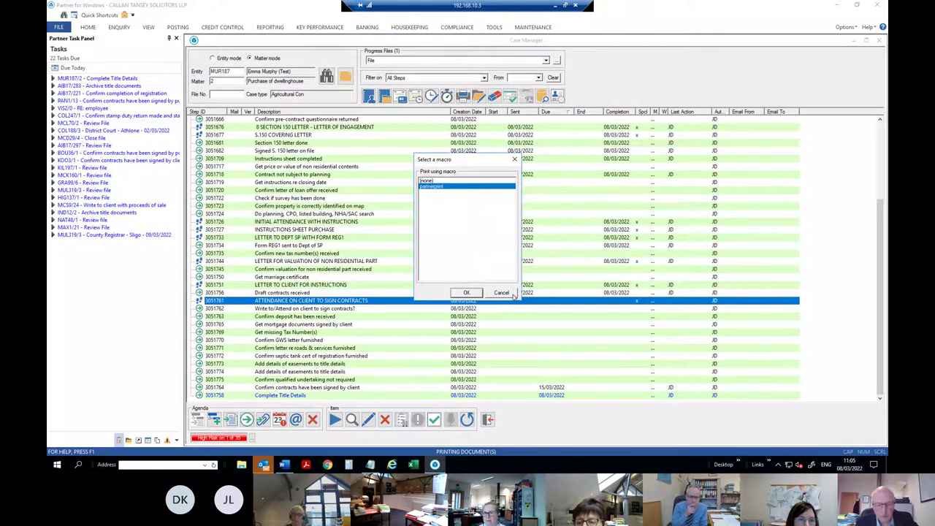
left_click(515, 294)
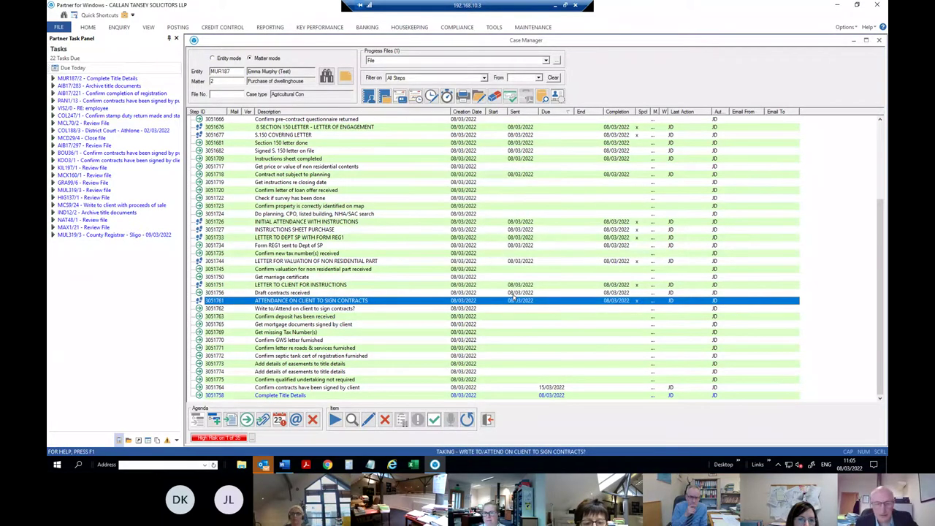
left_click(277, 310)
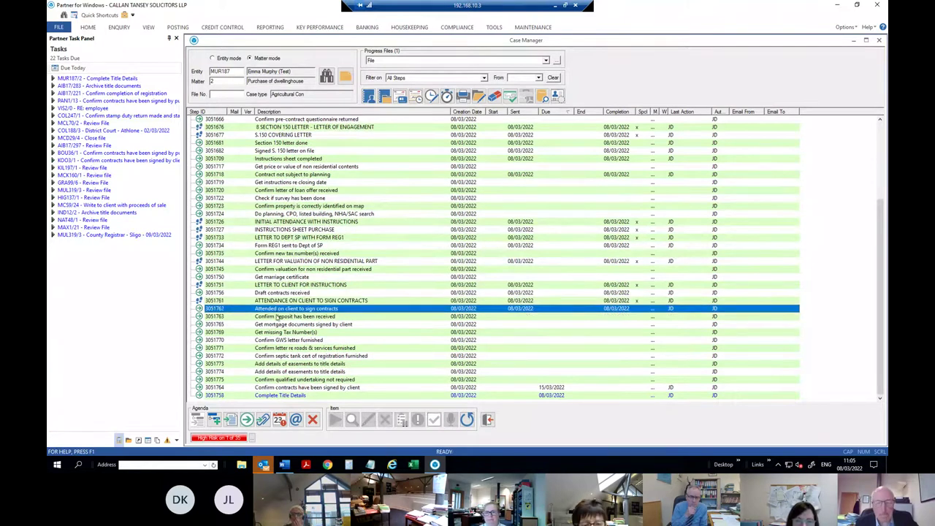
left_click(277, 317)
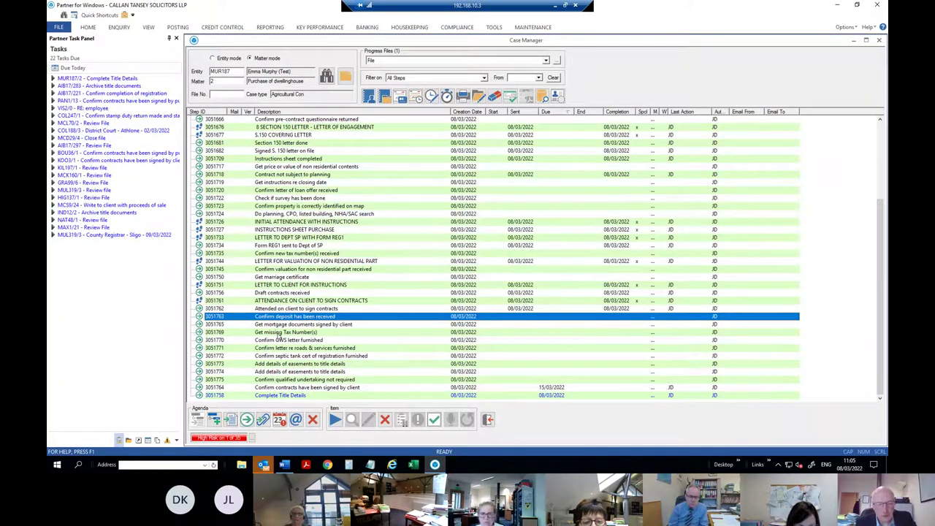
left_click(278, 333)
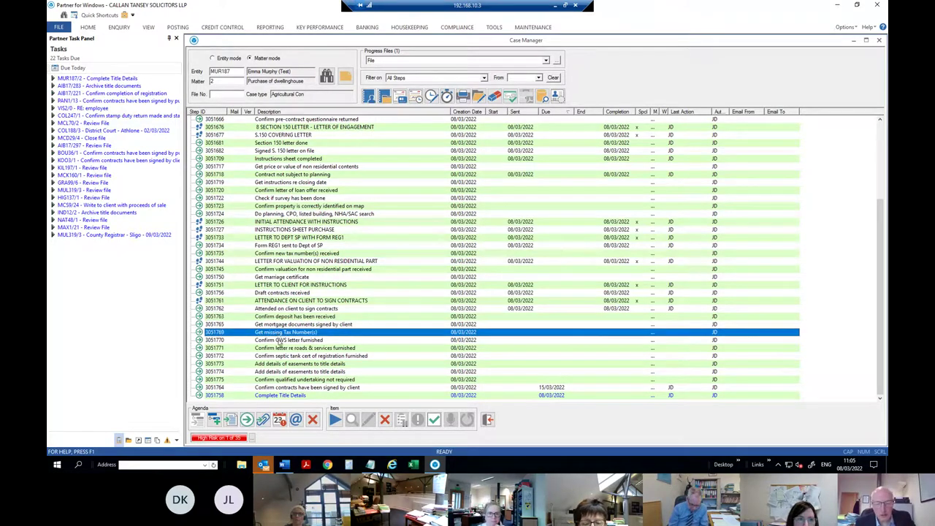
left_click(278, 340)
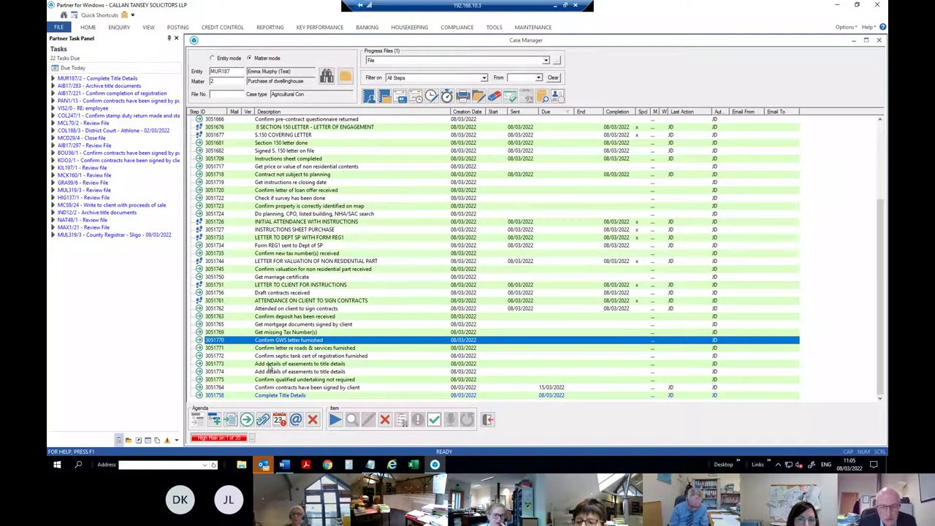
left_click(269, 365)
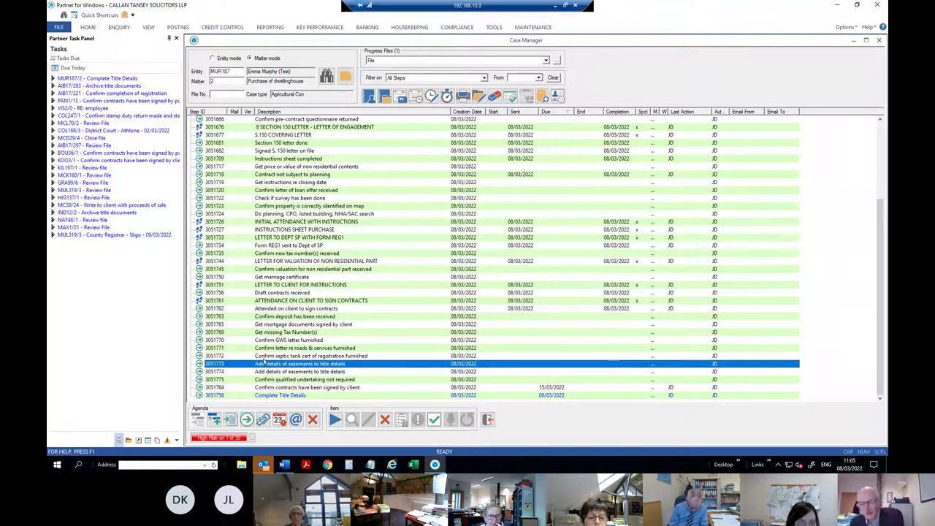
key("End")
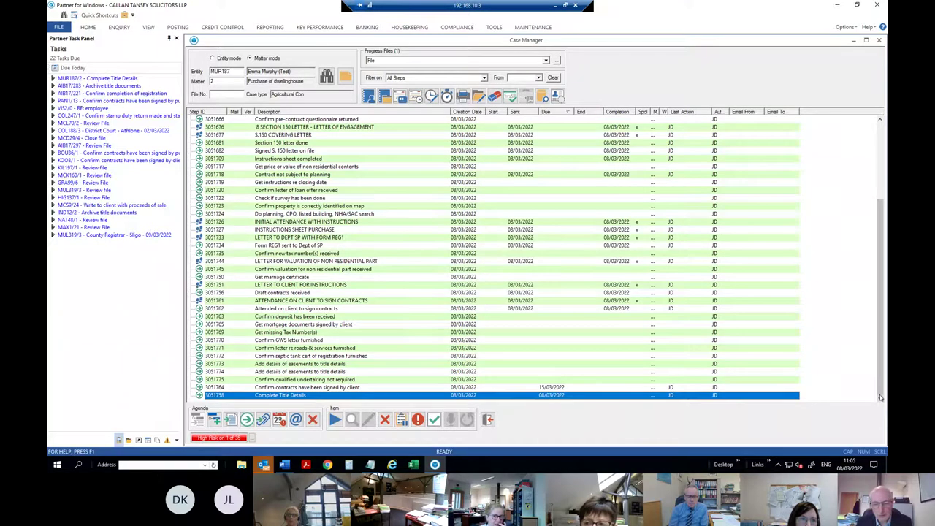
left_click(318, 388)
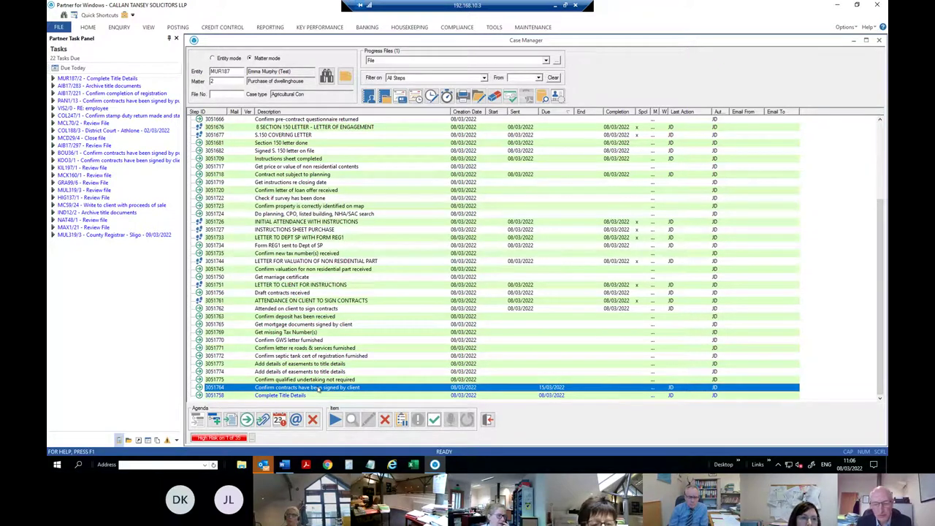
left_click(316, 395)
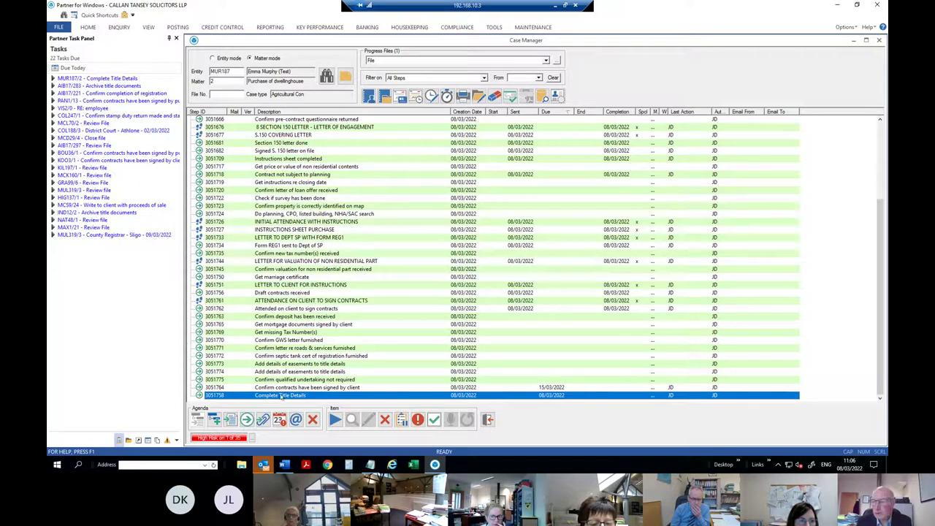
scroll(881, 292, "up", 1)
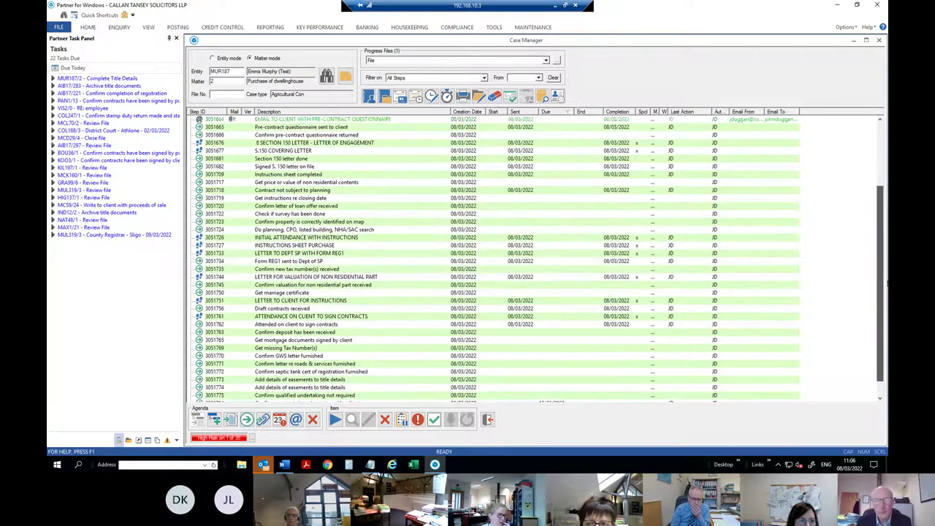
scroll(881, 287, "up", 4)
left_click(234, 190)
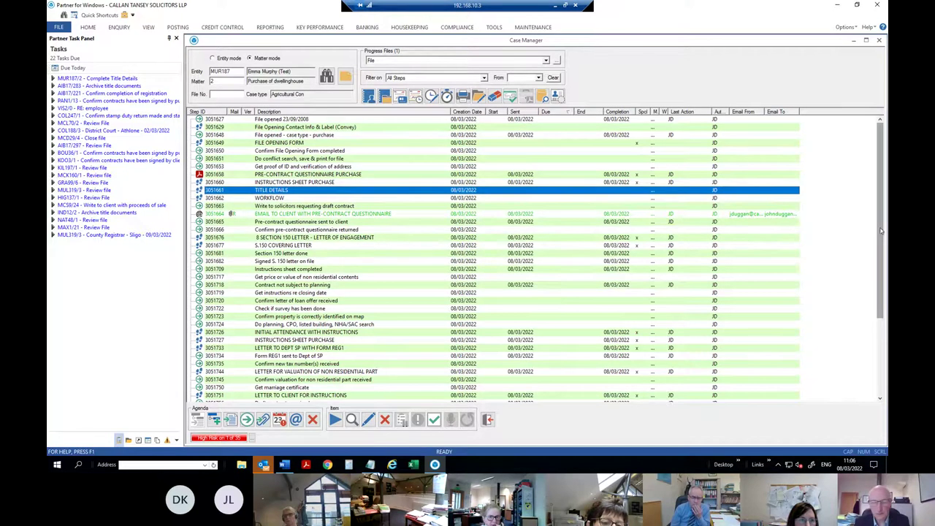
scroll(881, 230, "down", 5)
left_click(439, 395)
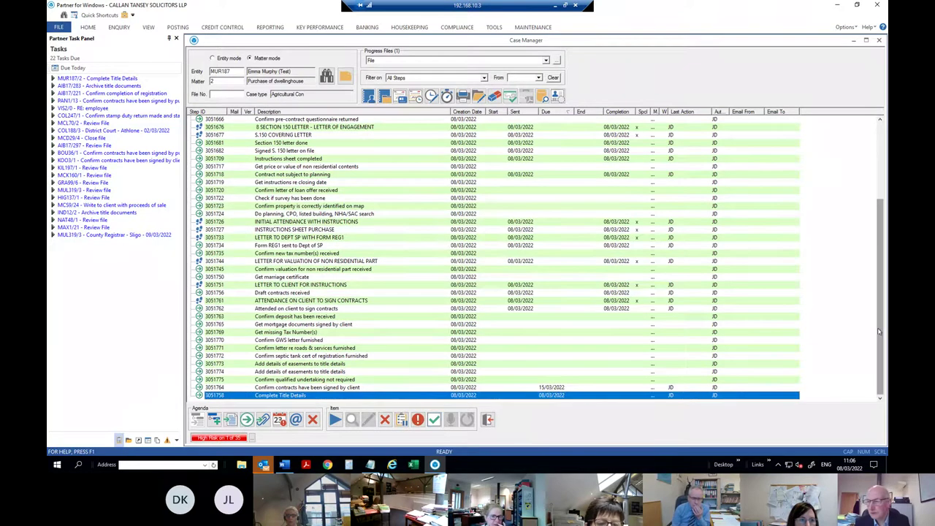
scroll(880, 226, "up", 5)
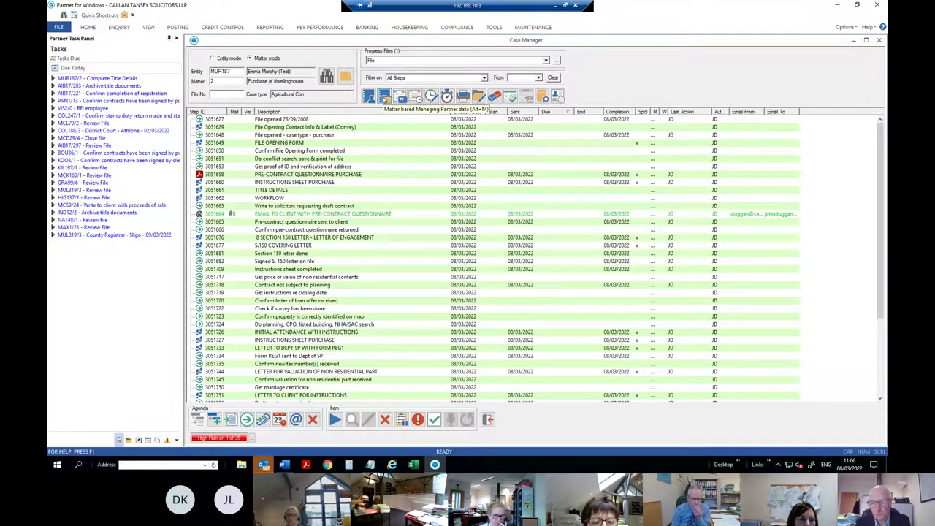
scroll(491, 329, "down", 5)
left_click(490, 394)
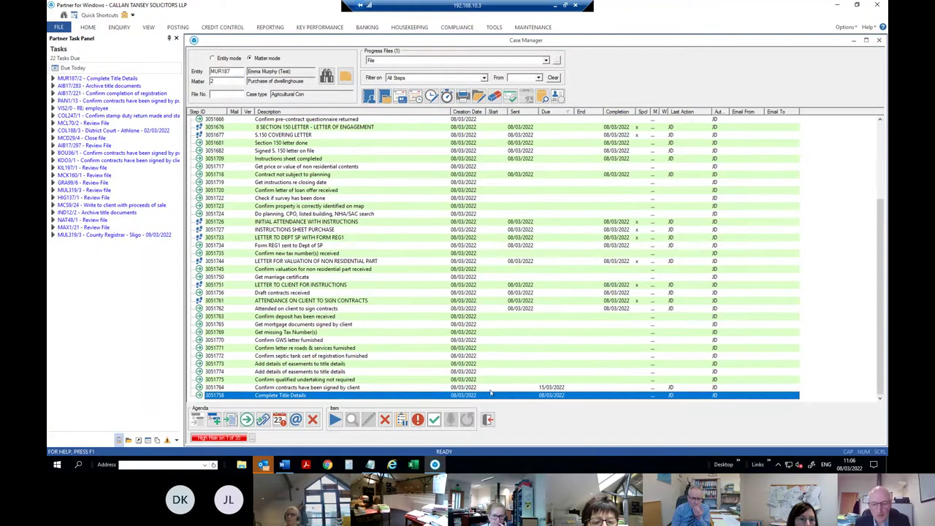
Open the Complete Title Details step and move past Question 9 to Conveyancing Title
double_click(490, 394)
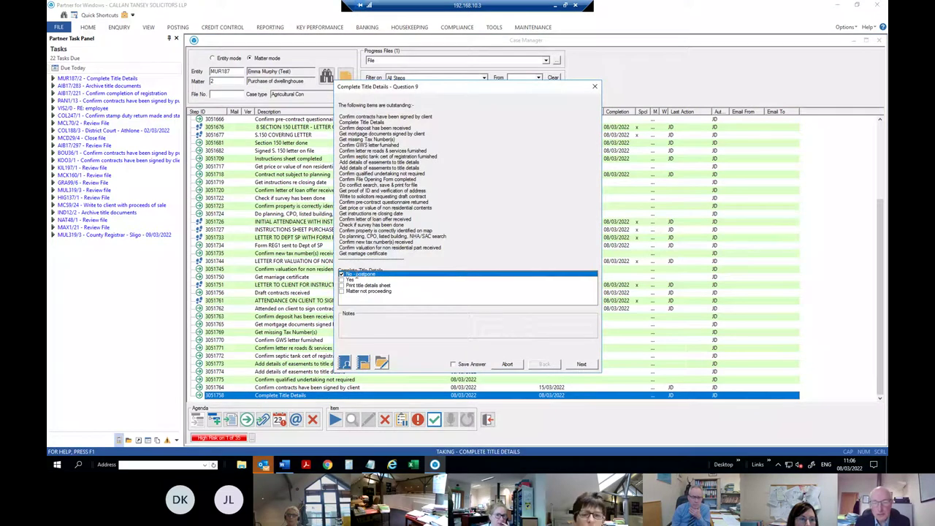
left_click(575, 367)
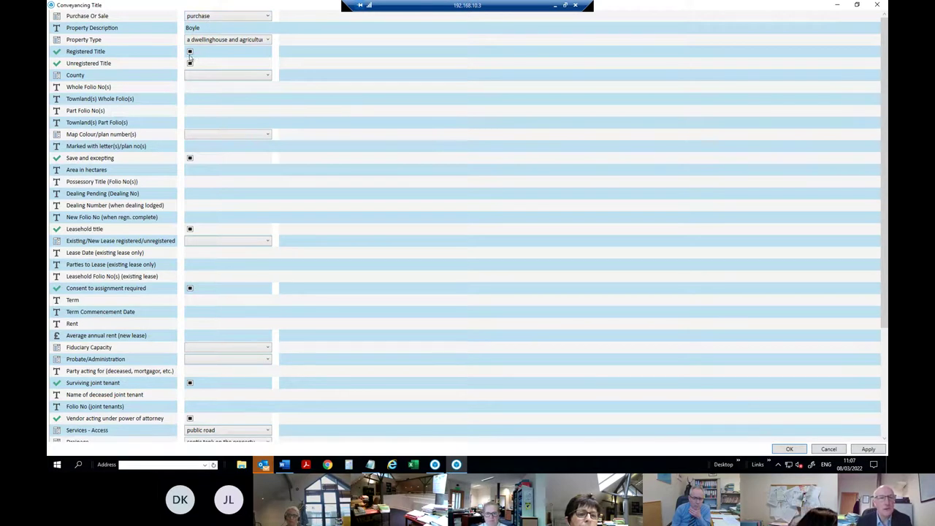
Mark the title Registered with Unregistered unticked, and set County to Roscommon
left_click(190, 52)
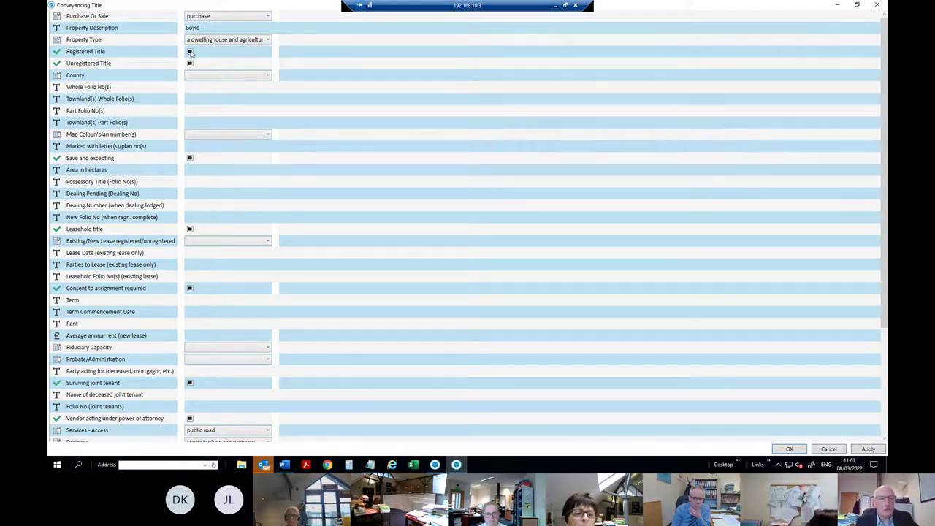
left_click(190, 52)
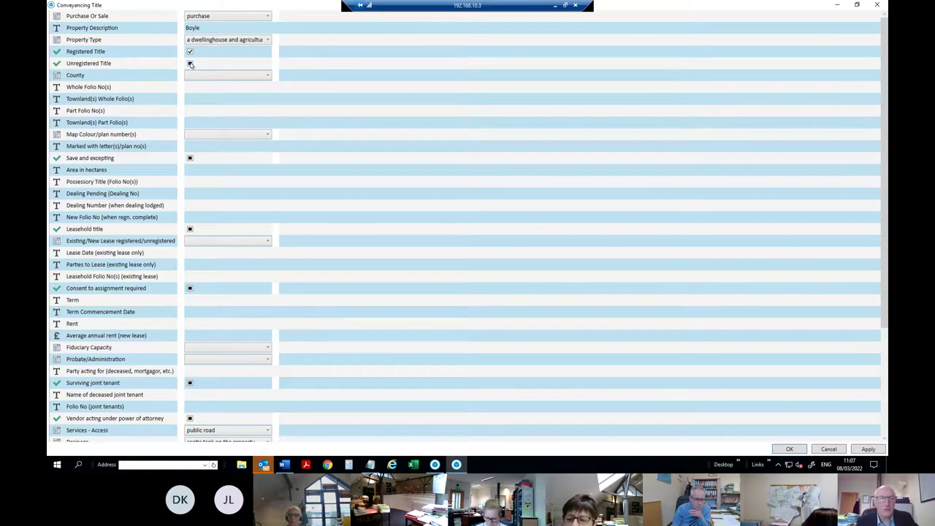
left_click(190, 64)
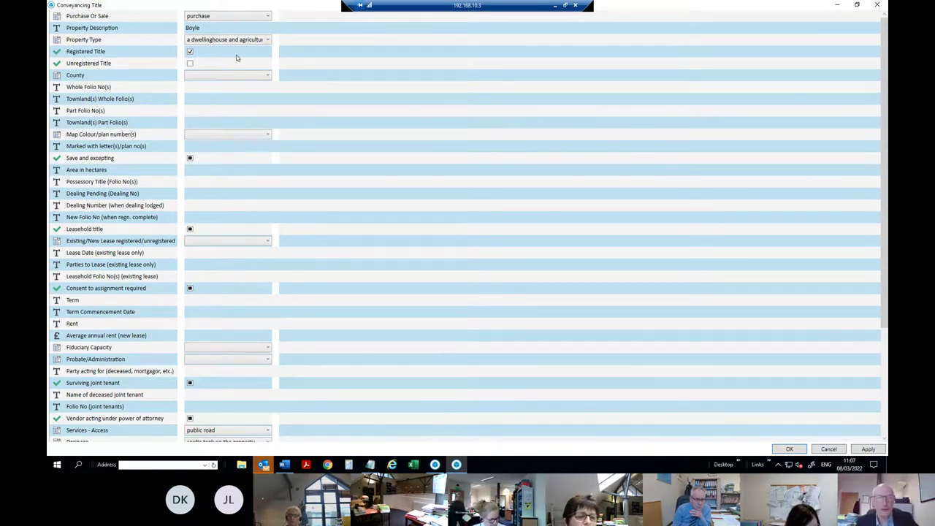
left_click(191, 63)
left_click(190, 52)
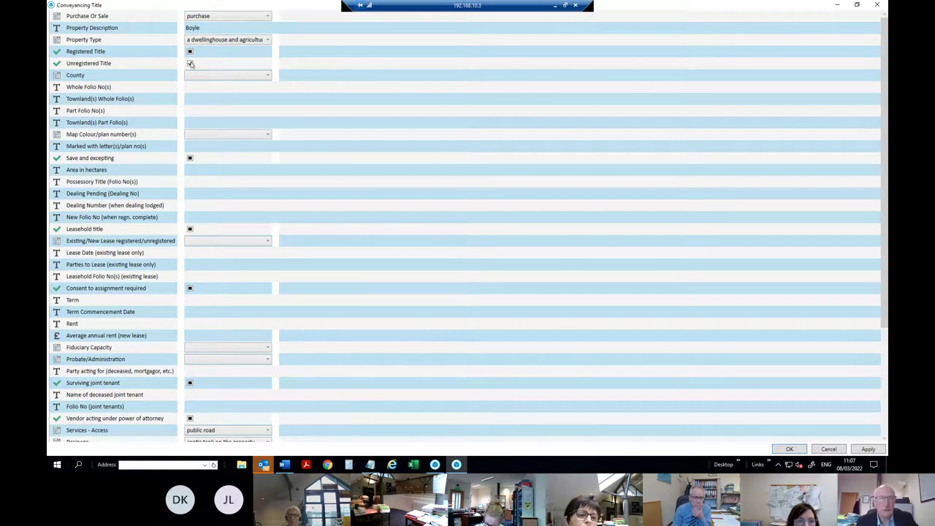
left_click(191, 64)
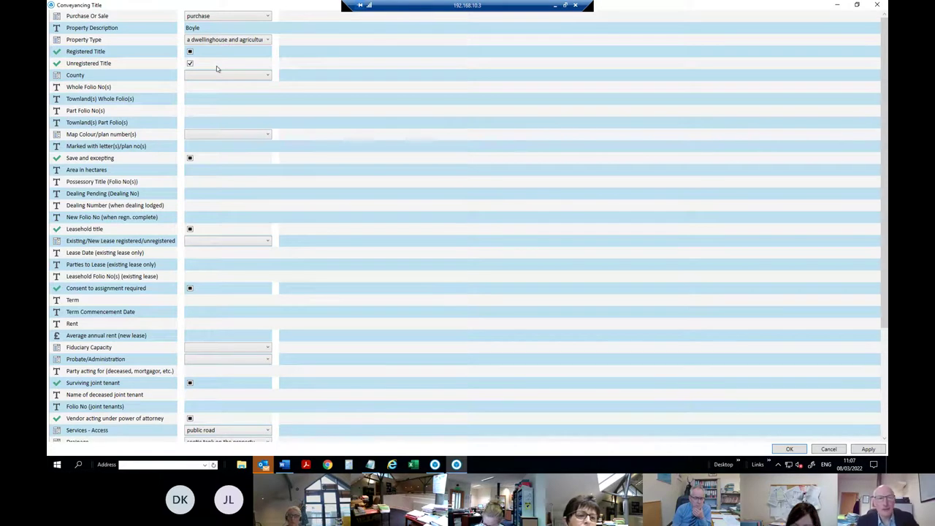
left_click(190, 52)
left_click(189, 52)
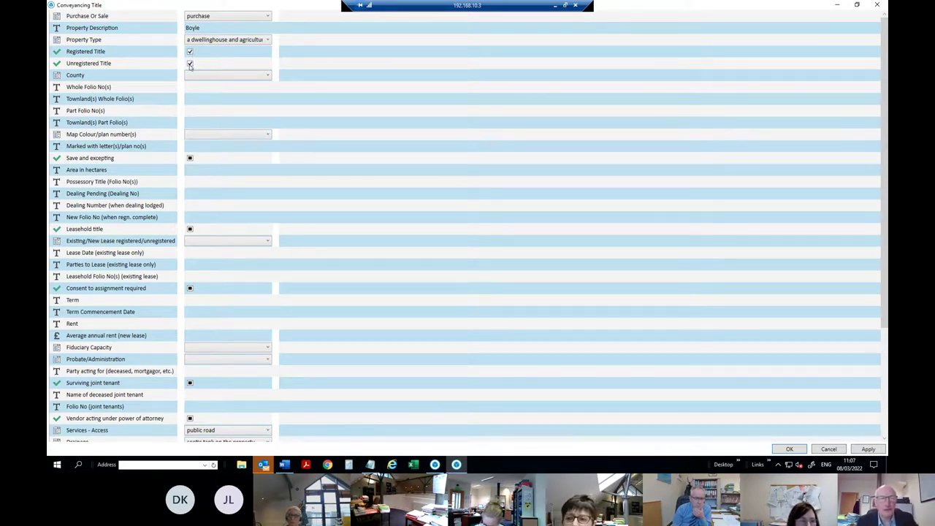
left_click(190, 65)
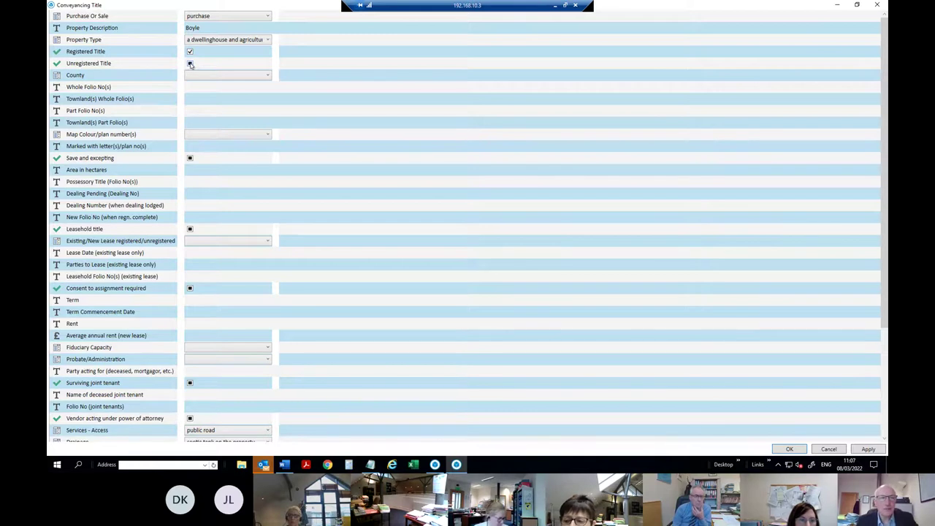
left_click(204, 75)
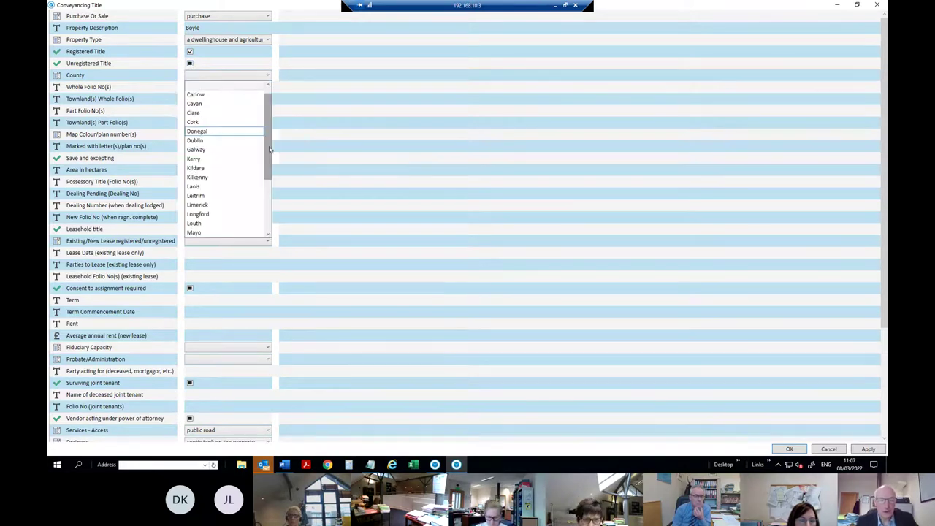
scroll(268, 149, "down", 3)
left_click(196, 180)
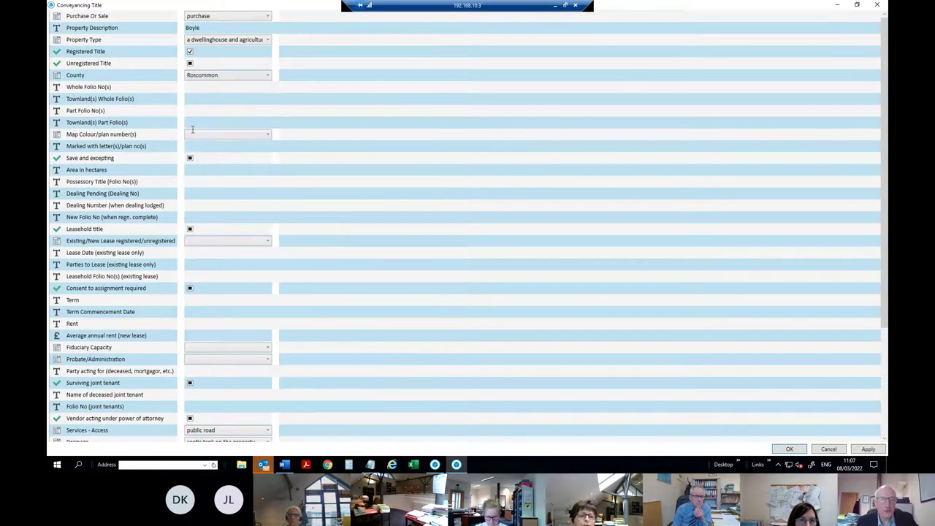
Enter whole folio 12345F and part folio 45678F, each with townland Boyle
left_click(192, 87)
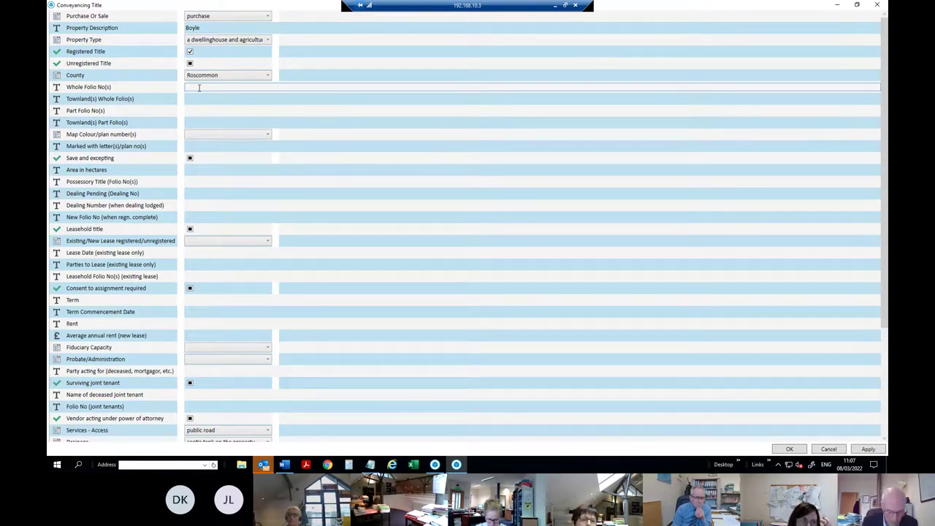
type("12345")
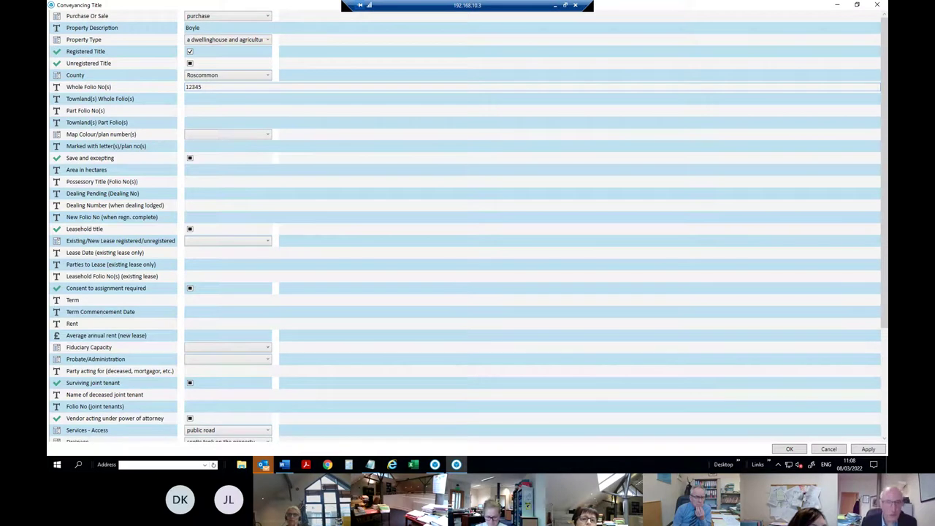
type("F")
left_click(198, 100)
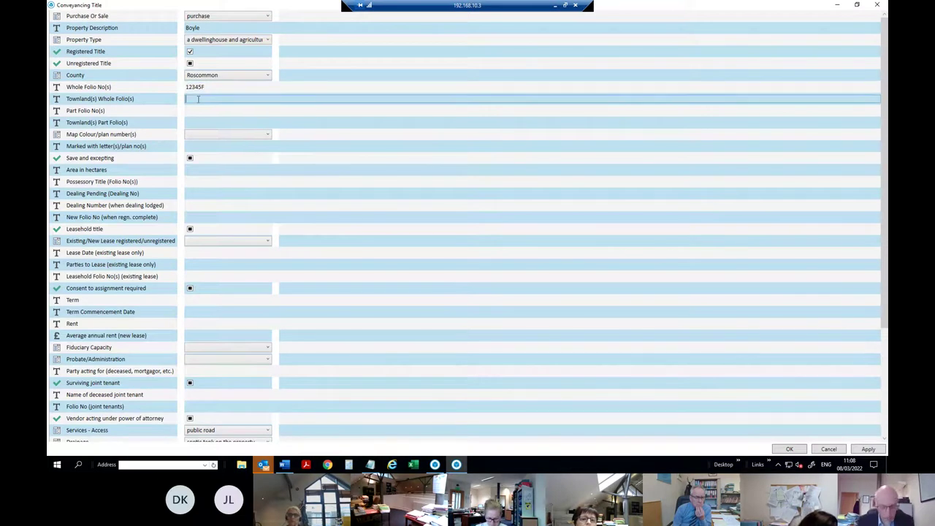
type("ba")
key("BackSpace")
key("BackSpace")
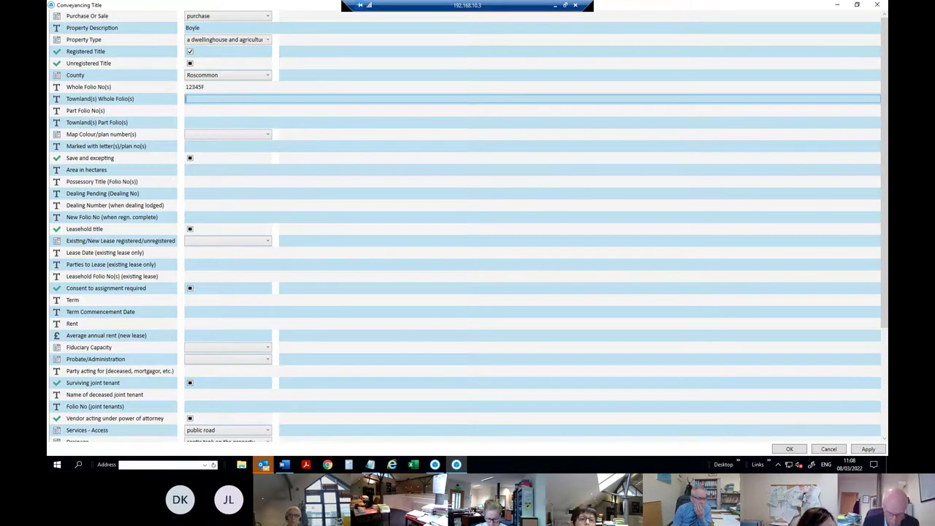
type("Boyle")
left_click(194, 110)
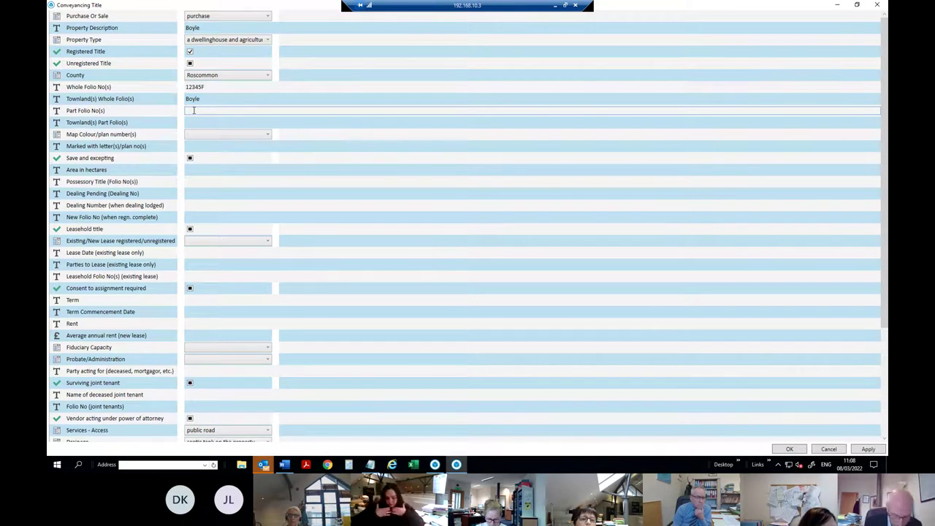
type("45678")
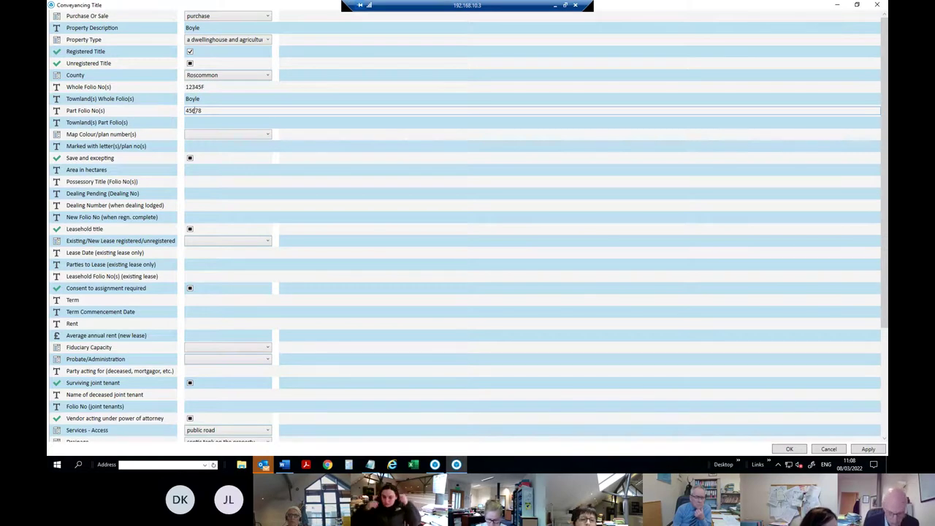
type("F")
left_click(221, 86)
left_click(215, 114)
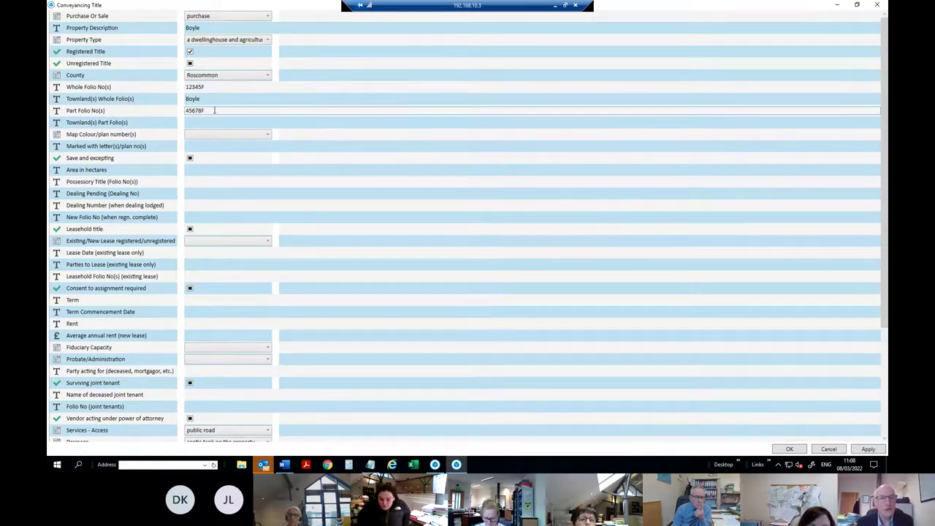
left_click(205, 122)
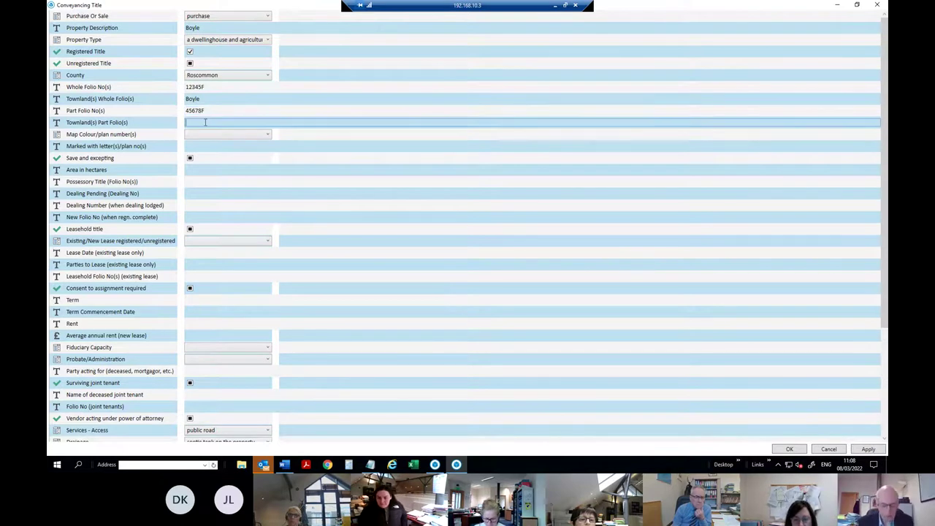
type("Boyle")
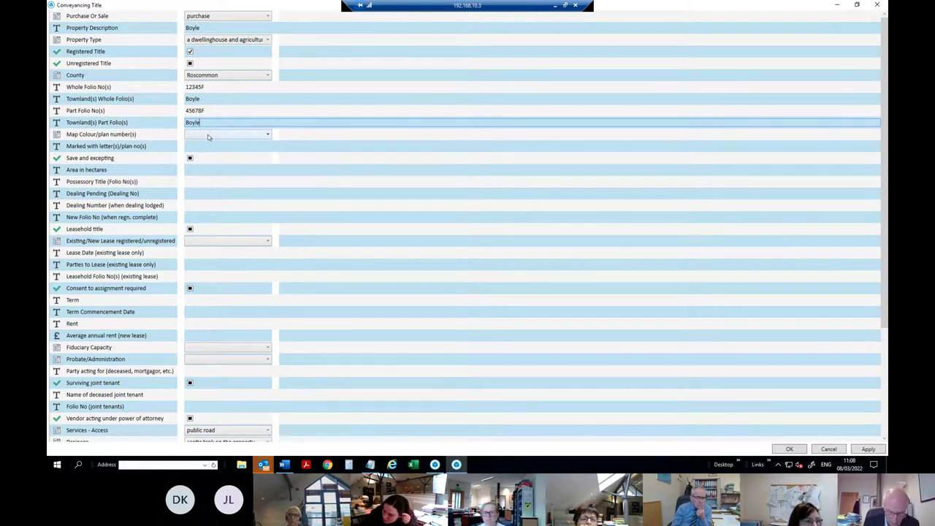
left_click(207, 134)
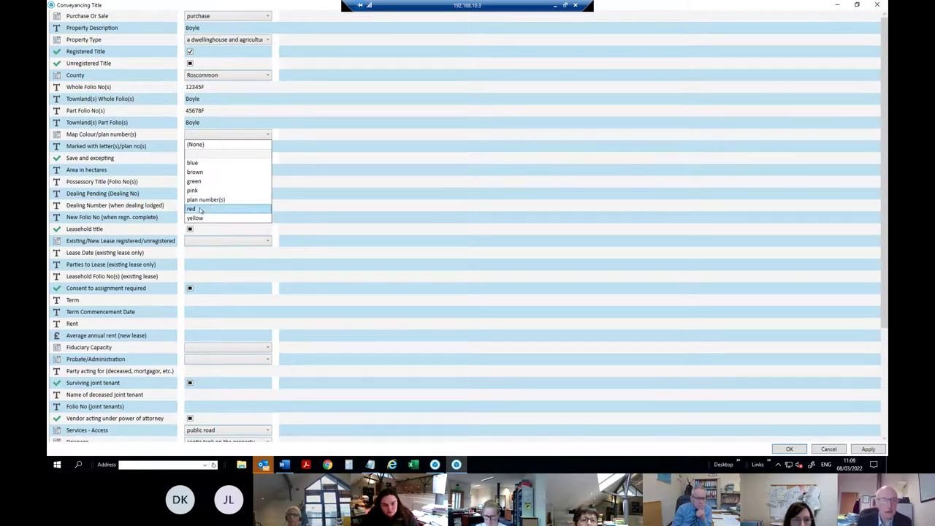
Set map colour to red, plan marked A, untick Save and excepting, and enter area 56 ha
left_click(207, 209)
left_click(205, 144)
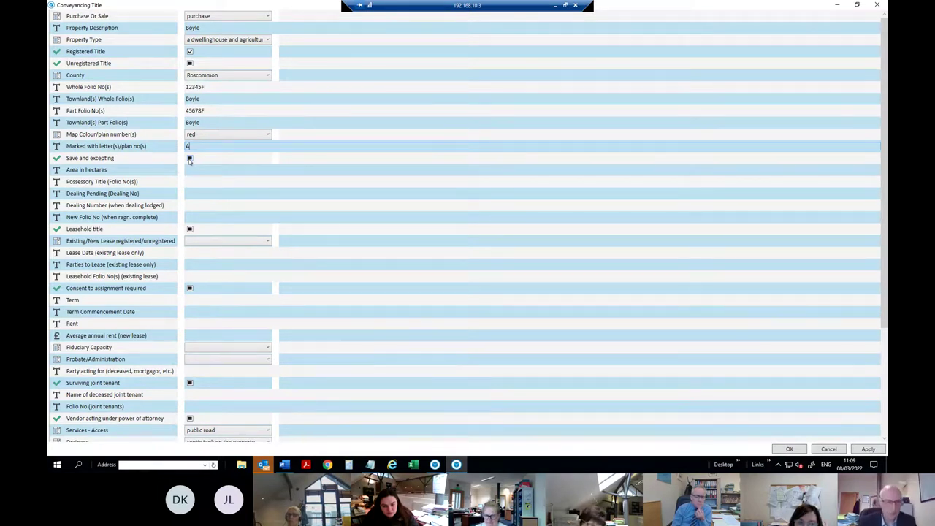
left_click(189, 159)
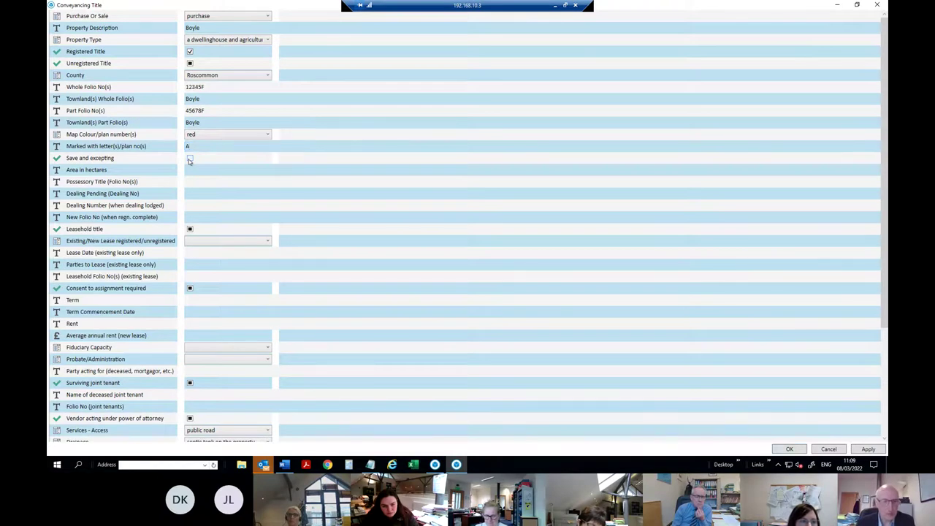
left_click(195, 169)
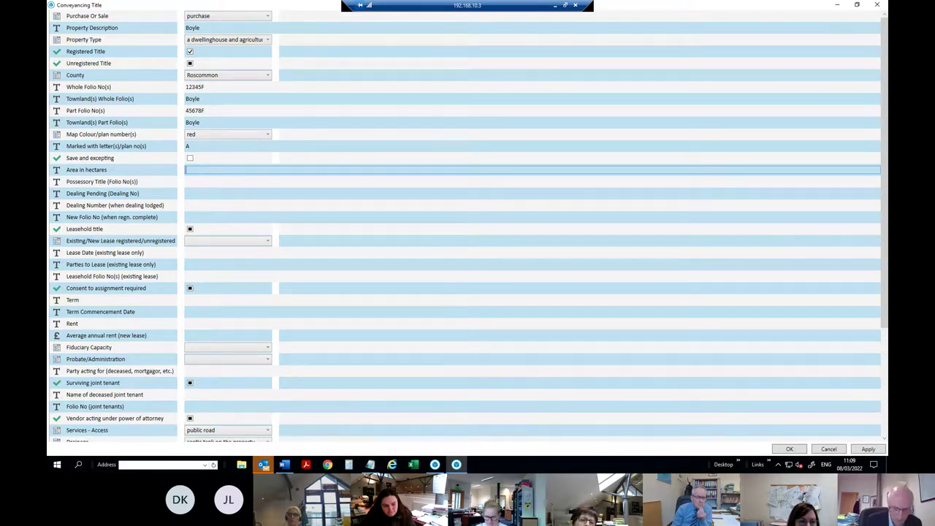
type("56")
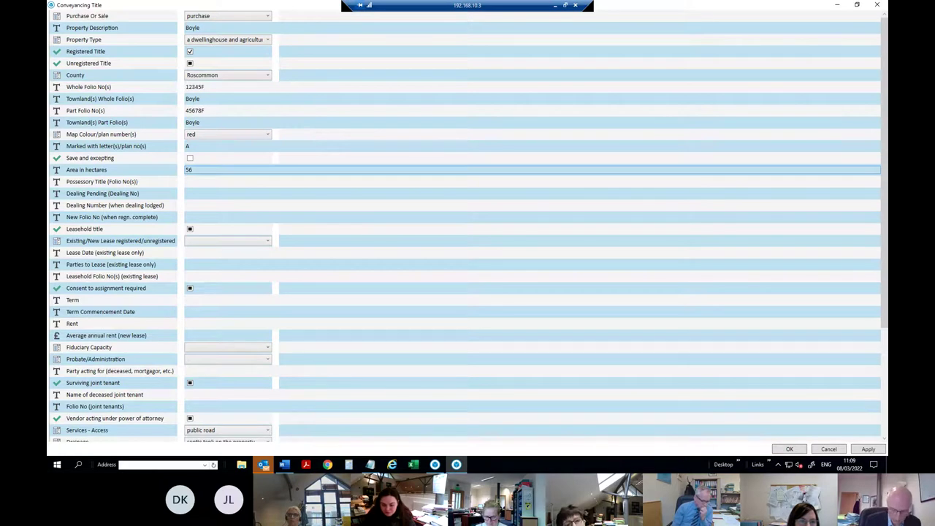
type(" ha.")
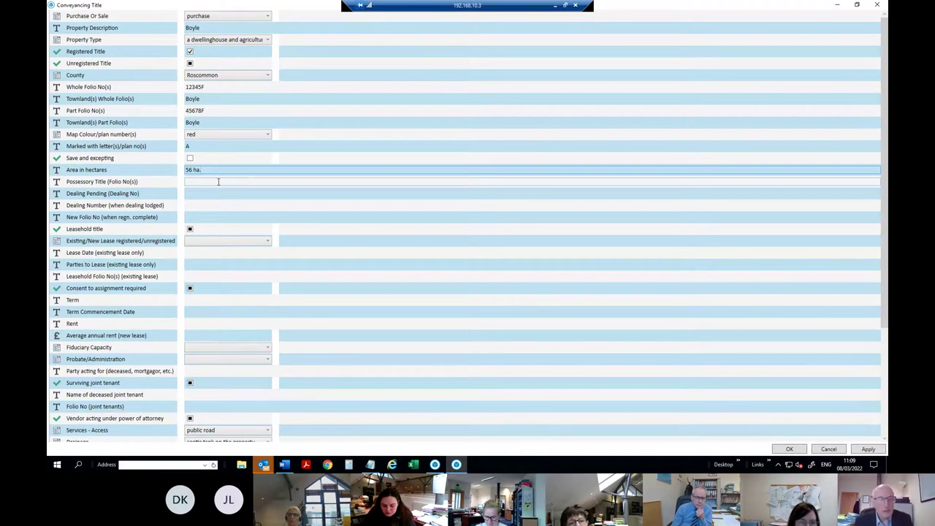
left_click(217, 181)
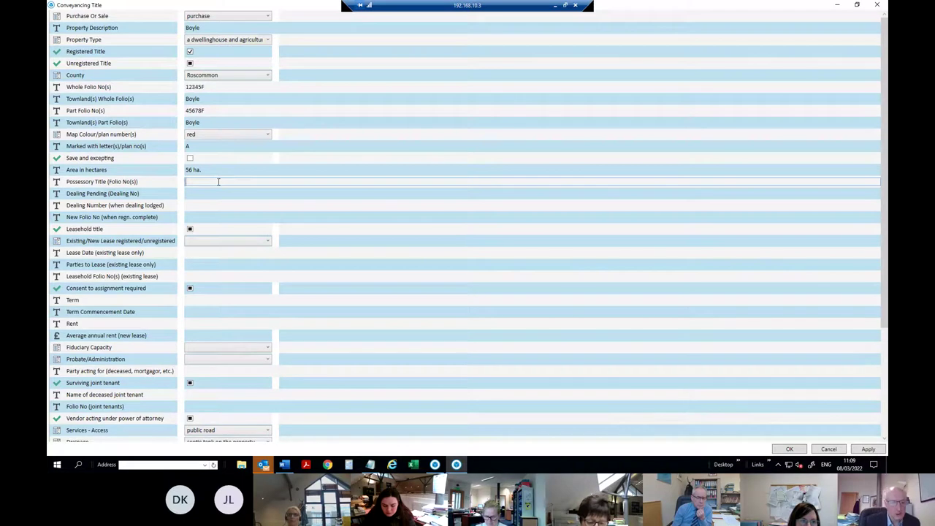
Enter possessory title folio 45678F, leave the dealing fields blank, and untick Leasehold title
type("4")
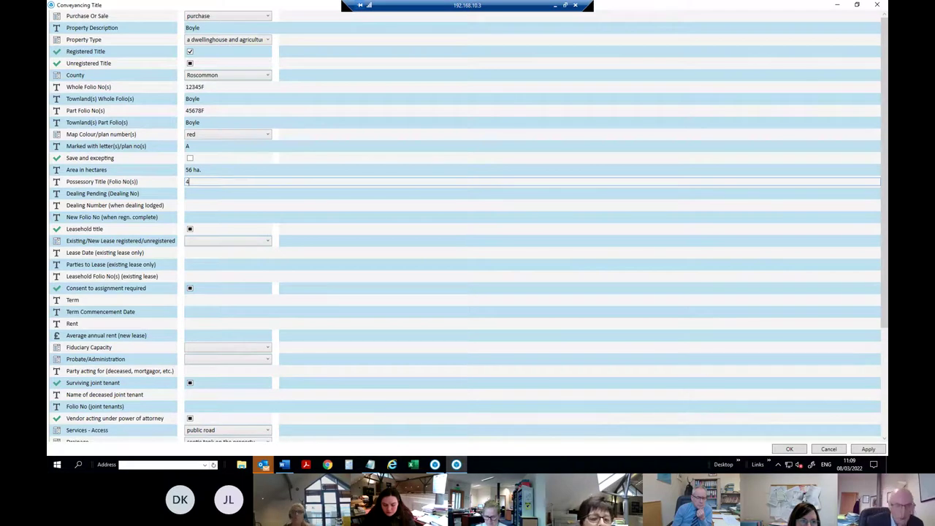
type("5678F")
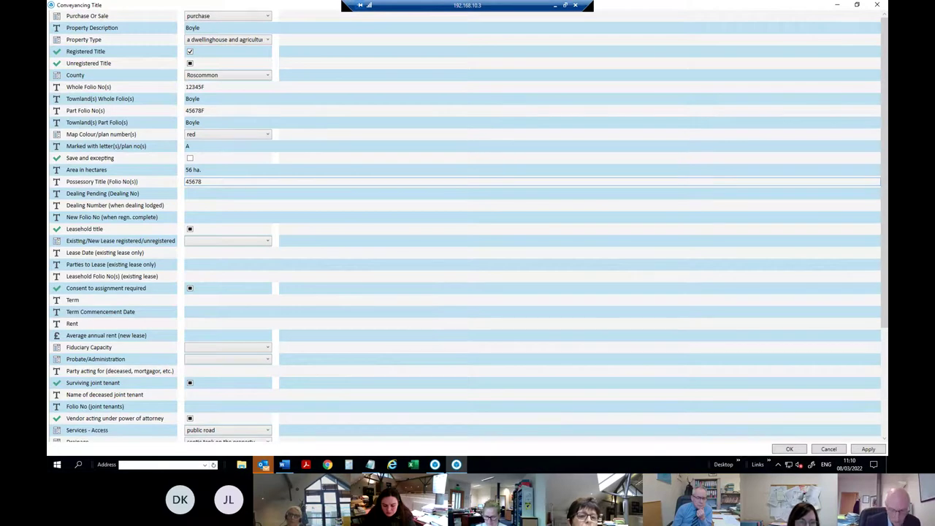
left_click(213, 194)
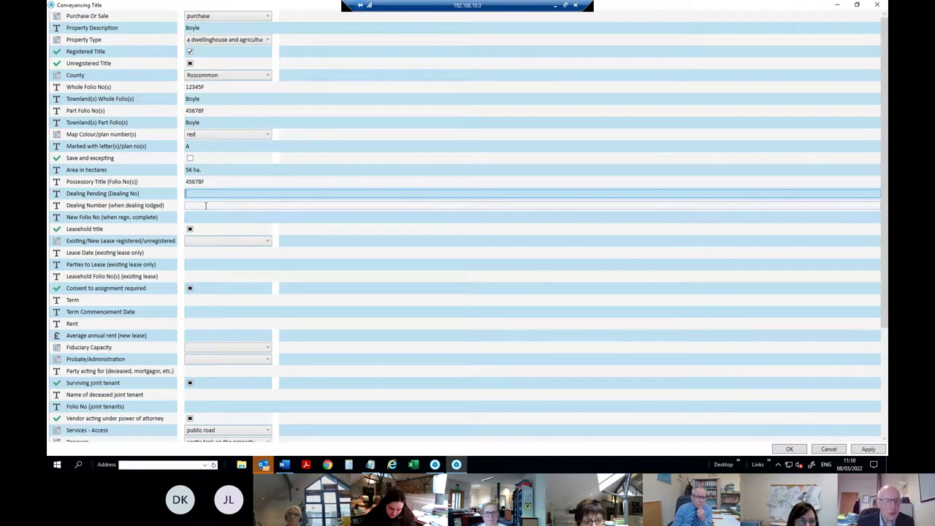
left_click(205, 205)
left_click(201, 217)
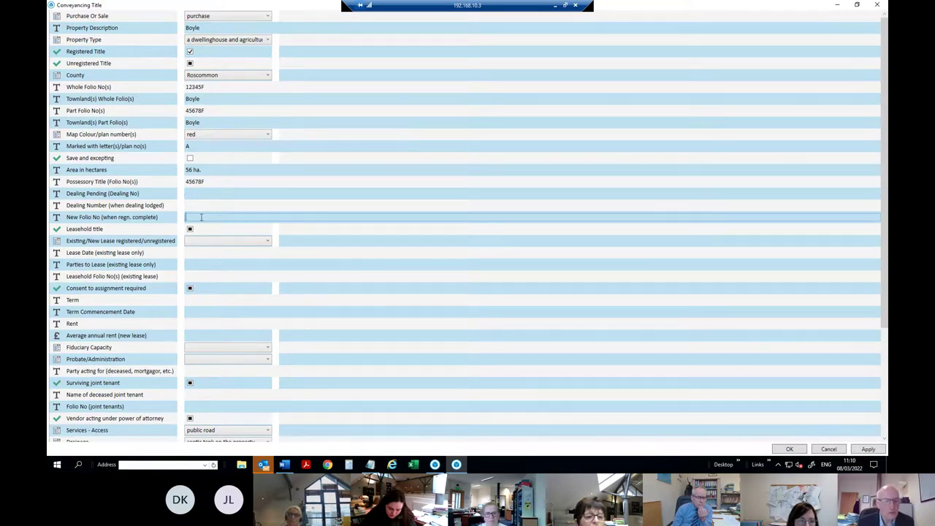
left_click(201, 207)
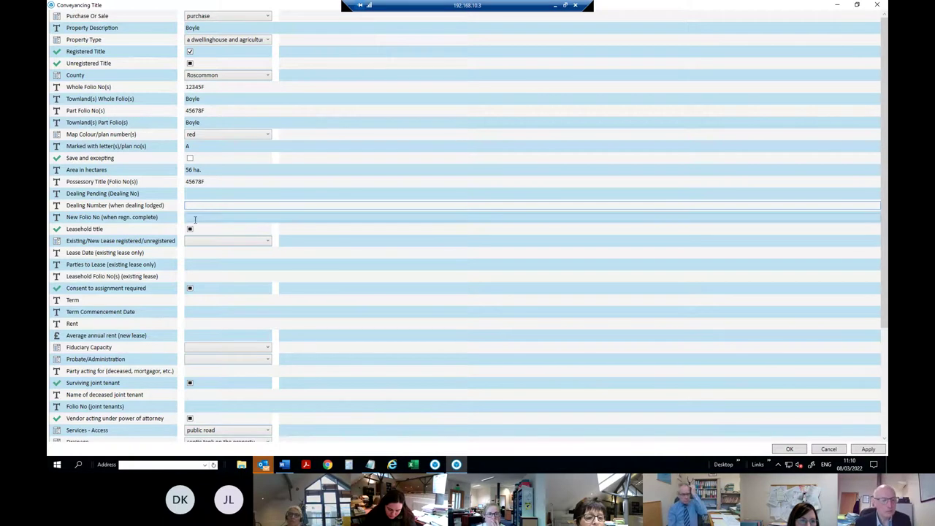
left_click(195, 217)
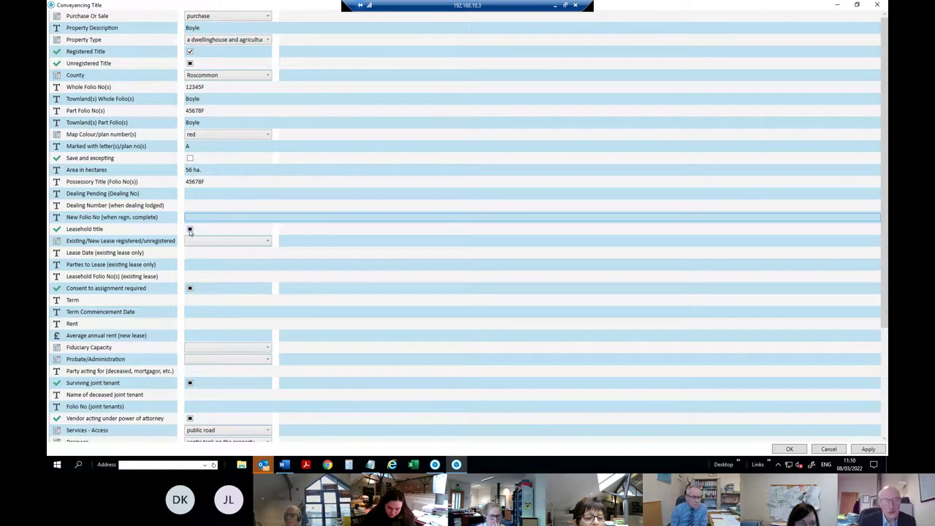
left_click(190, 230)
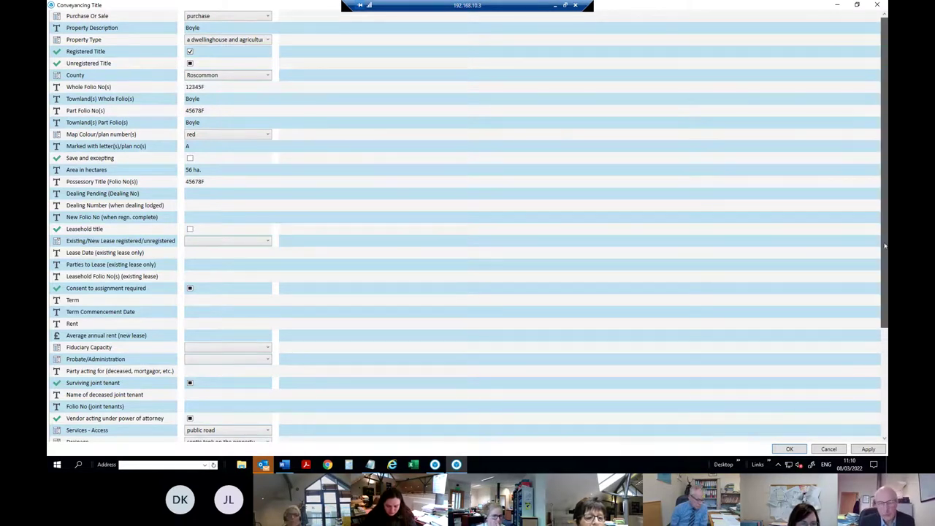
Choose Personal Representative as fiduciary capacity and Letters of Administration for probate/administration
left_click_drag(884, 246, 882, 300)
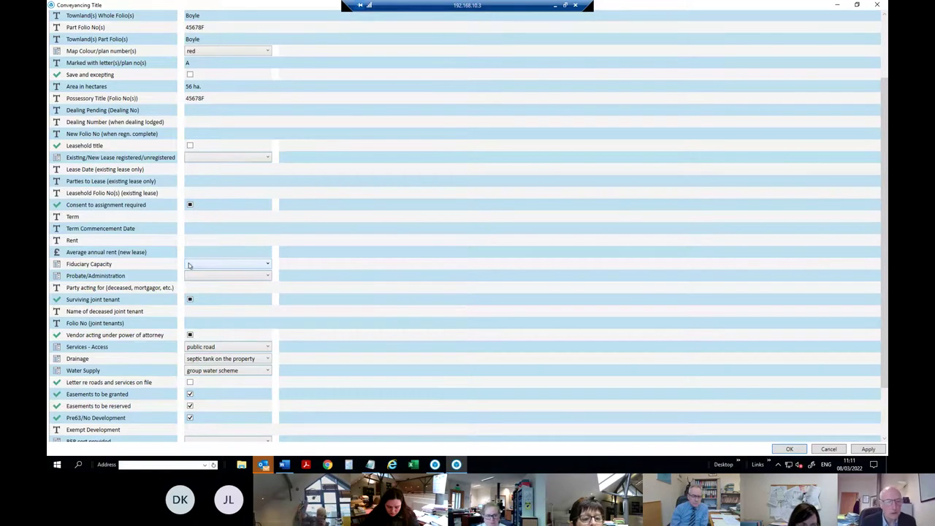
left_click(189, 266)
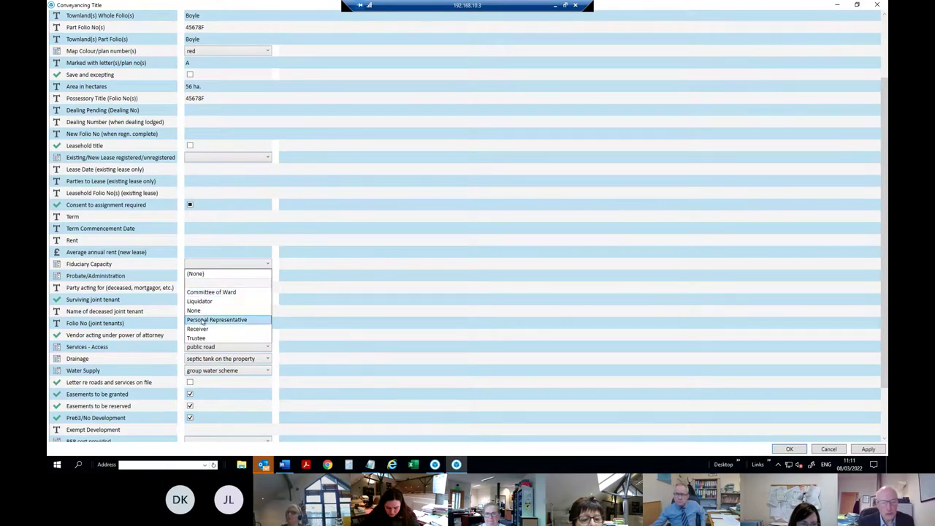
left_click(203, 320)
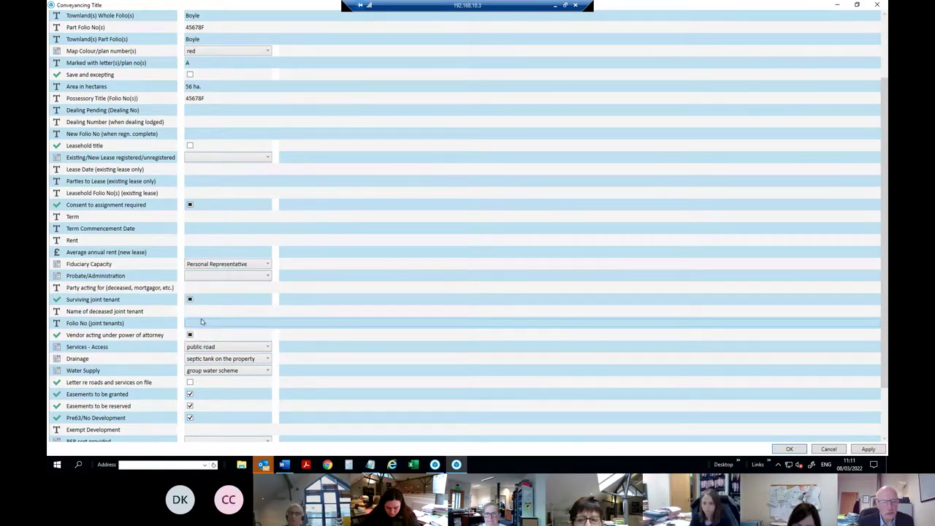
left_click(201, 277)
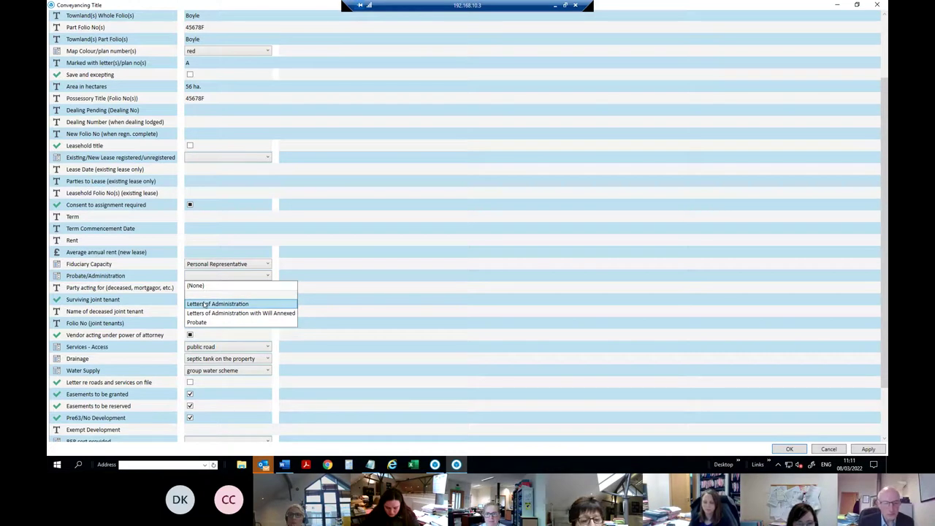
left_click(205, 304)
left_click(201, 284)
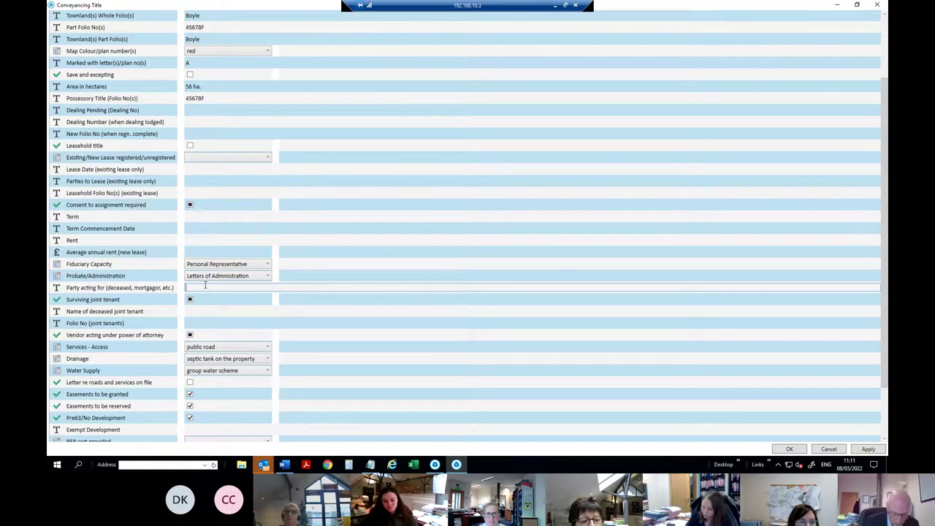
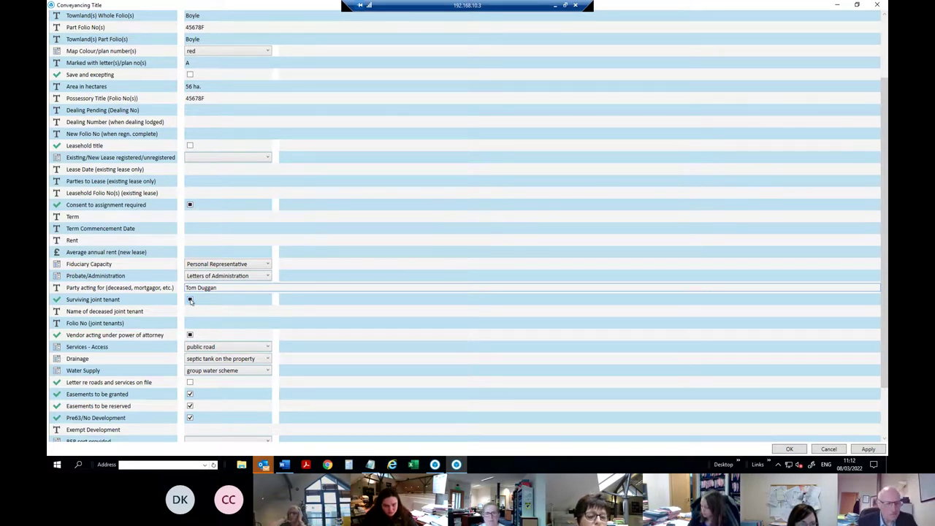
Untick Surviving joint tenant and Vendor acting under power of attorney, leaving joint-tenant fields empty
left_click(189, 300)
left_click(191, 310)
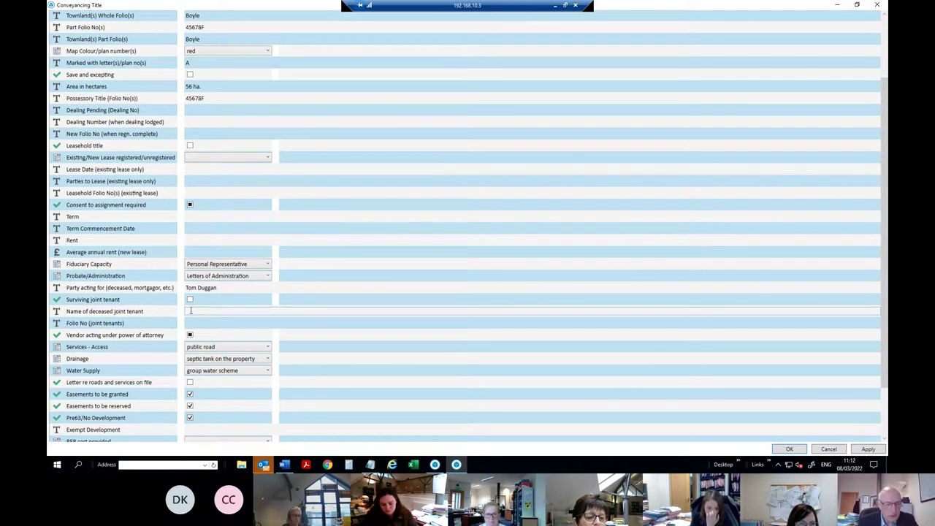
left_click(190, 324)
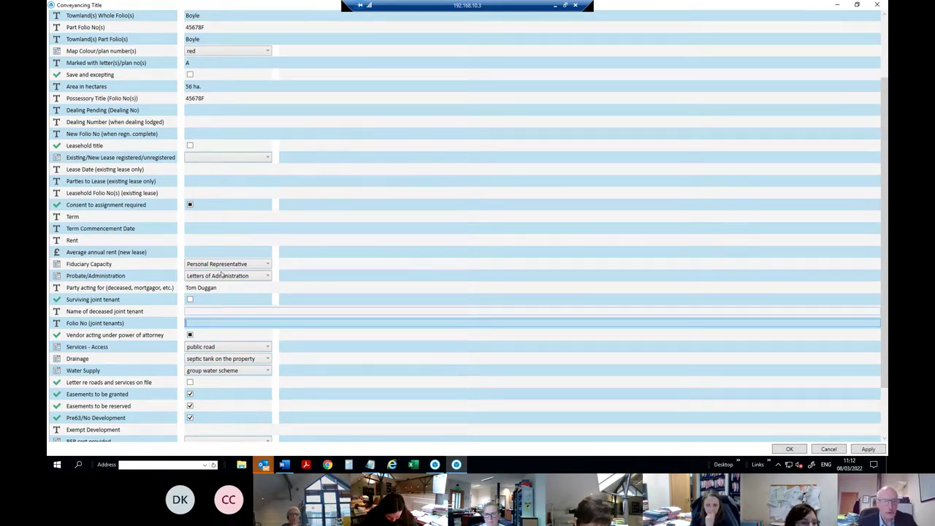
left_click(211, 267)
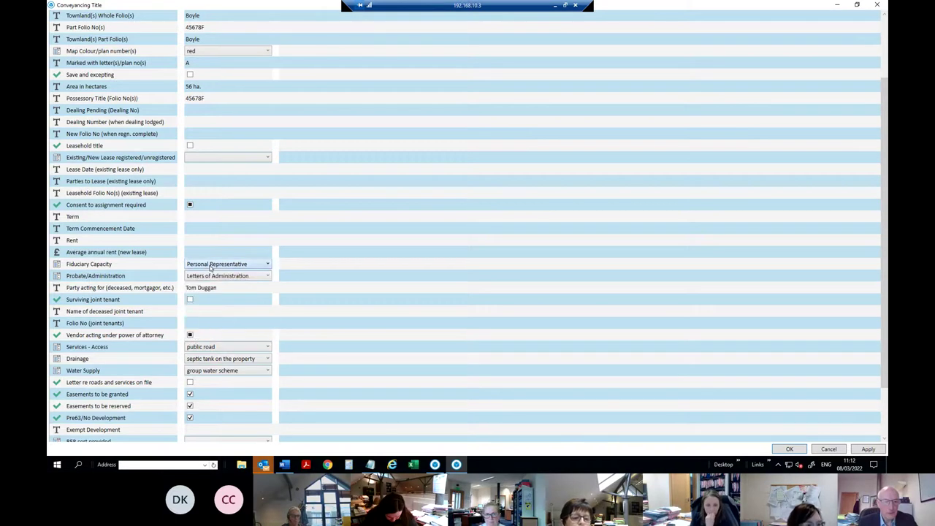
left_click(191, 336)
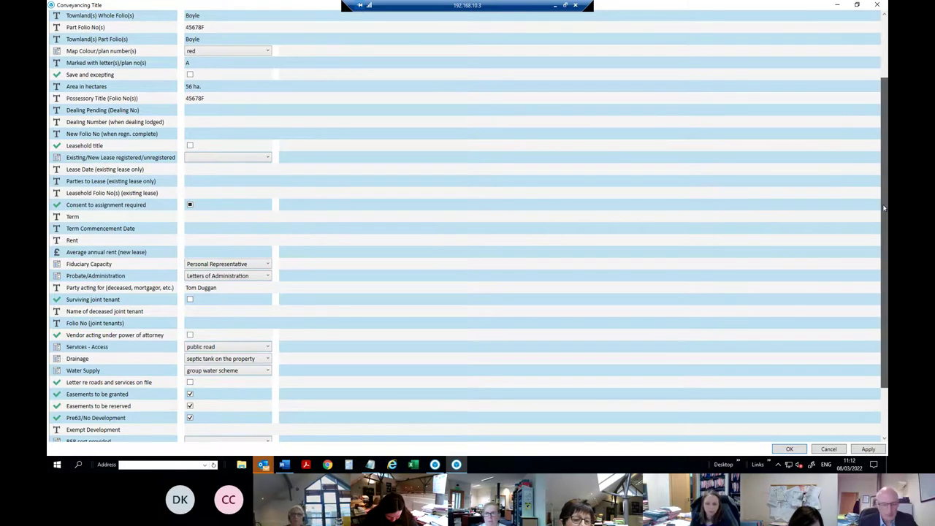
Untick Pre63/No Development and set BER cert provided to Yes
left_click_drag(883, 205, 852, 266)
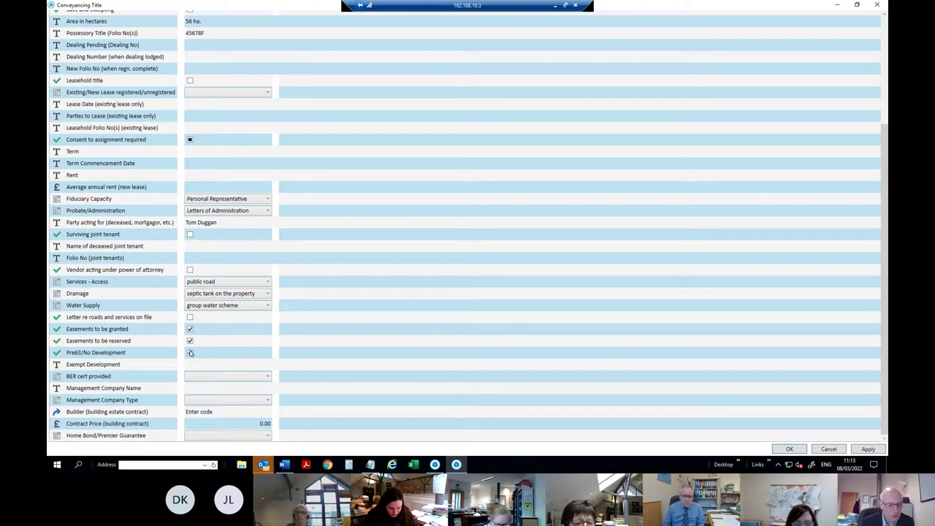
left_click(190, 352)
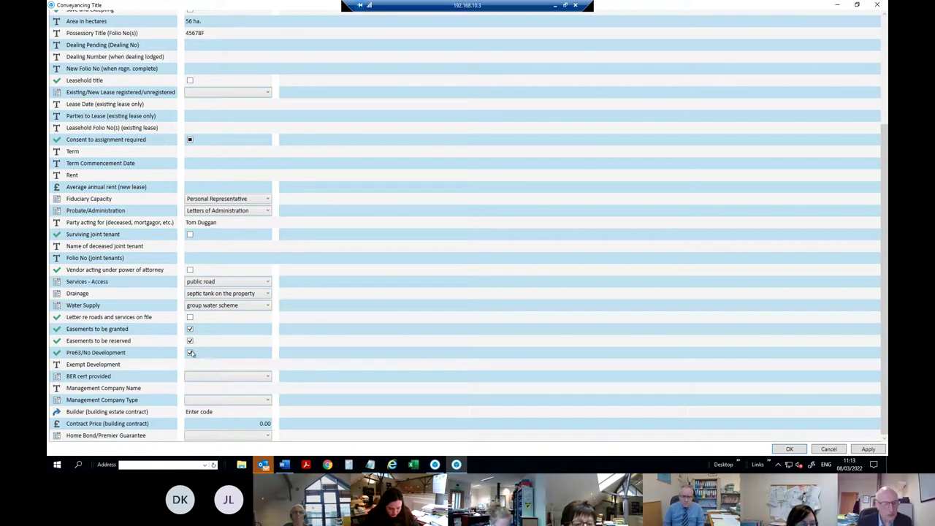
left_click(190, 352)
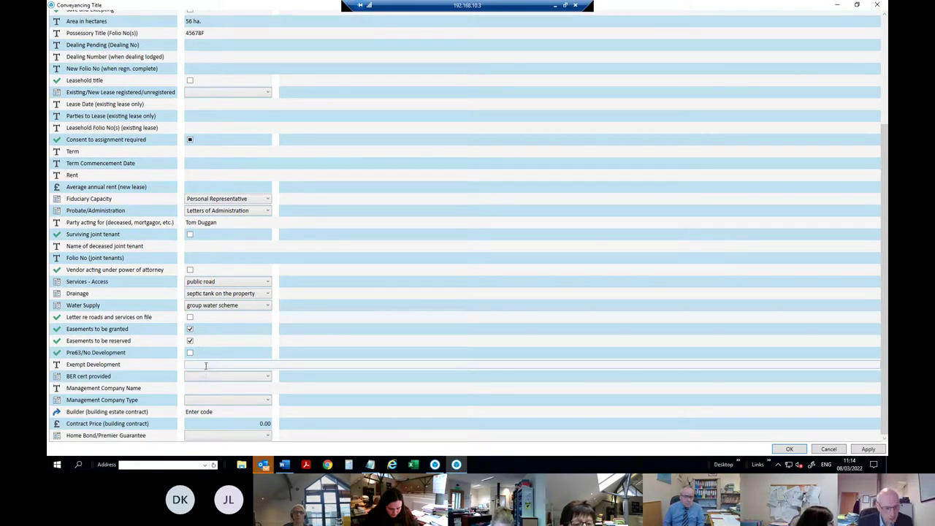
left_click(206, 365)
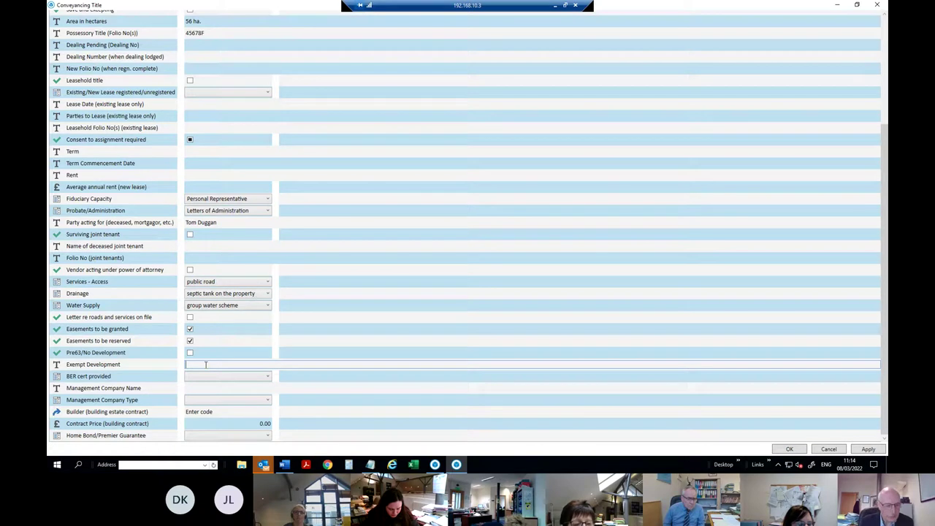
left_click(205, 376)
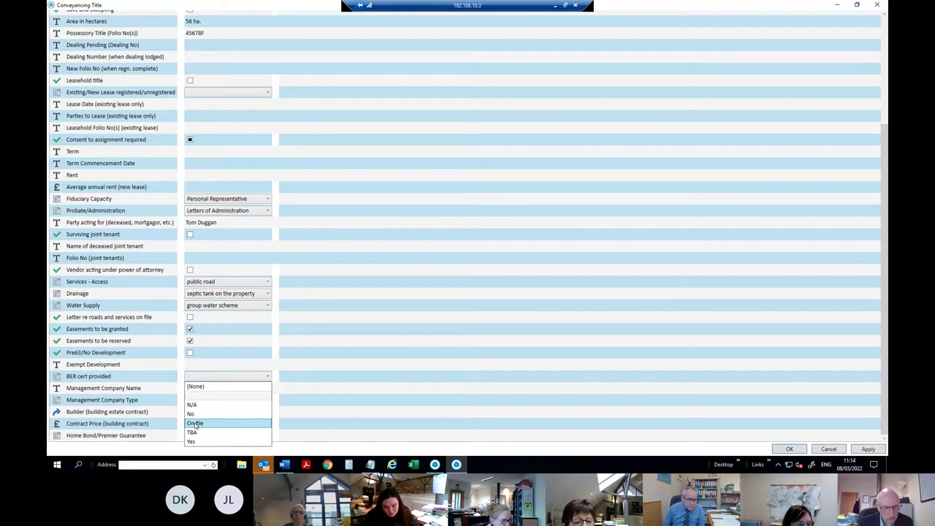
left_click(195, 423)
left_click(193, 378)
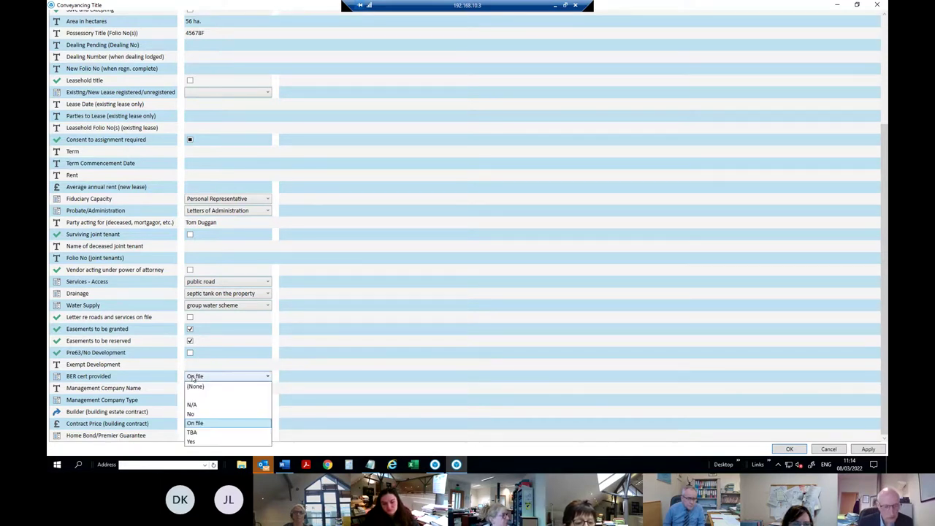
left_click(193, 441)
Step past the management company and builder fields and save the title details
left_click(196, 386)
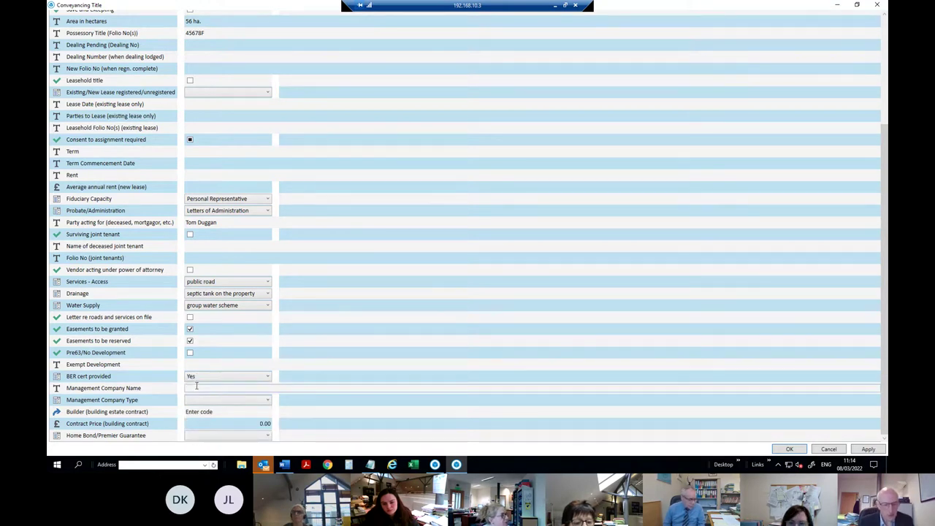
left_click(195, 402)
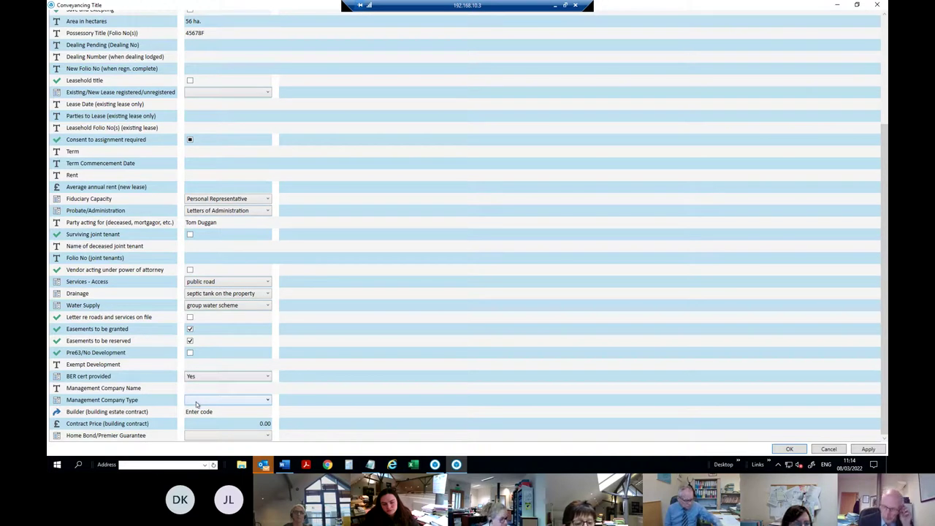
left_click(197, 413)
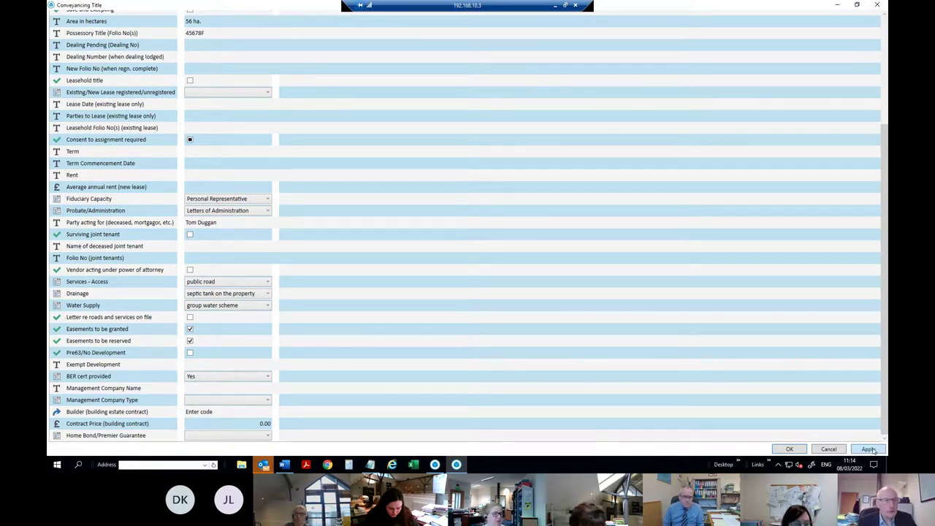
left_click(789, 448)
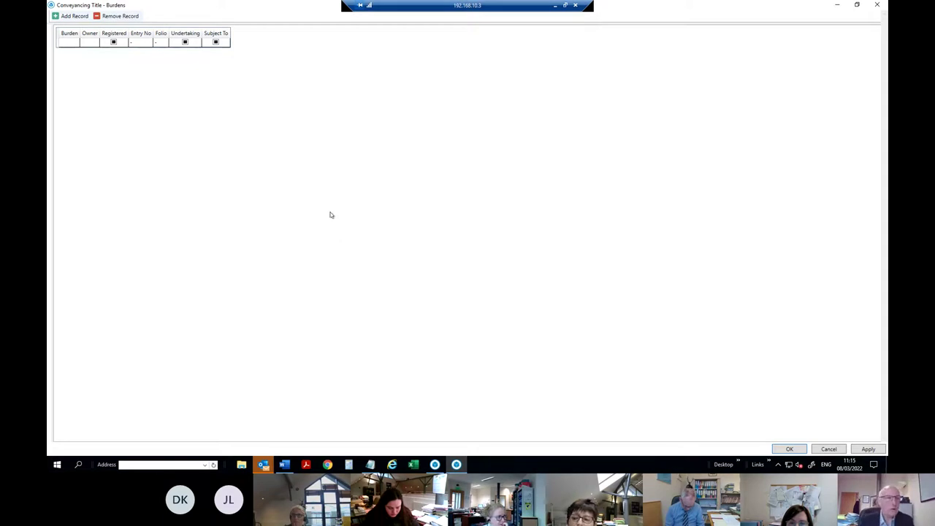
Add a 'sporting rights and fishing rights' burden and mark it Registered
left_click(74, 42)
left_click(74, 42)
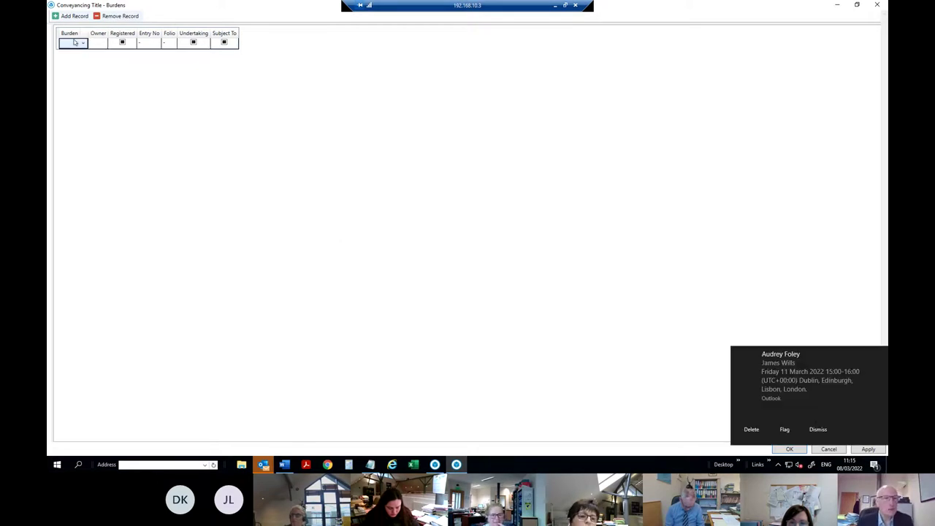
left_click(74, 42)
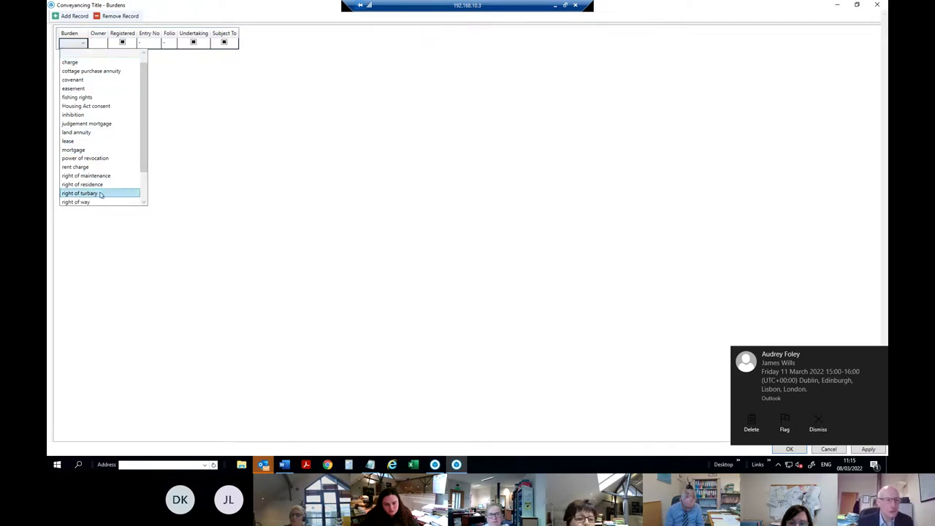
scroll(88, 191, "down", 1)
scroll(142, 169, "down", 1)
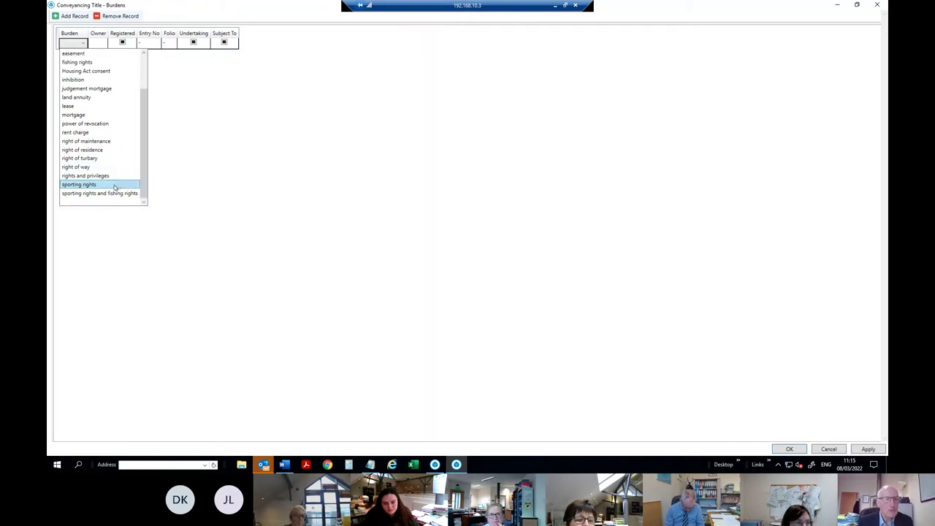
left_click(112, 193)
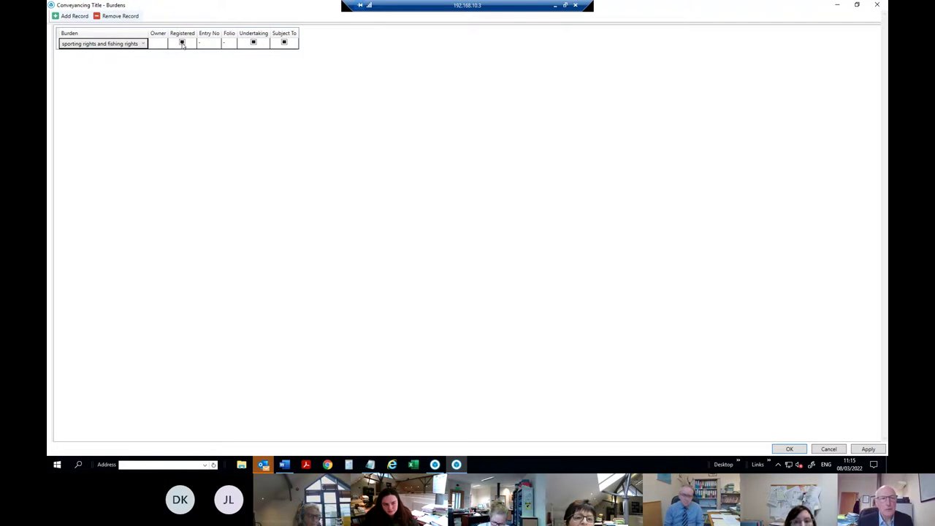
left_click(182, 42)
left_click(211, 43)
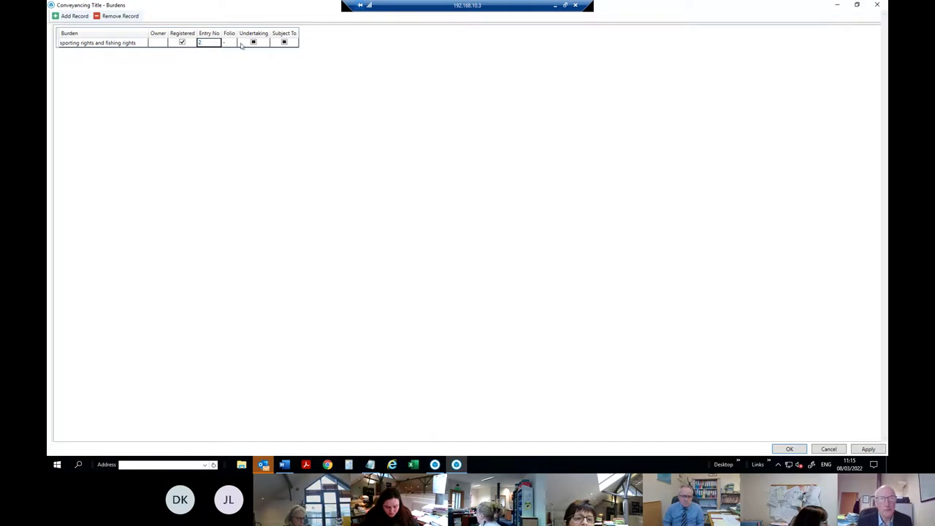
Give the burden entry number 2 and folio 12345F, and tick Undertaking
left_click(232, 43)
left_click(231, 43)
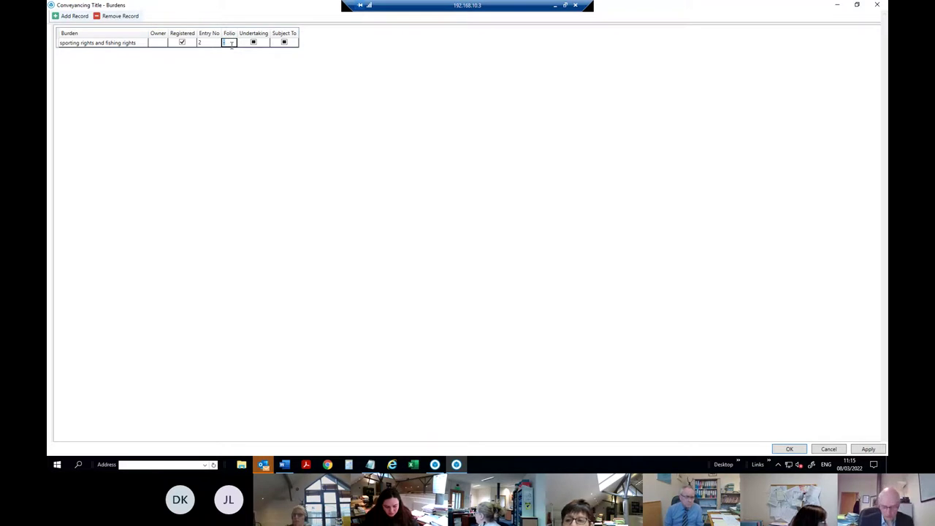
type("123")
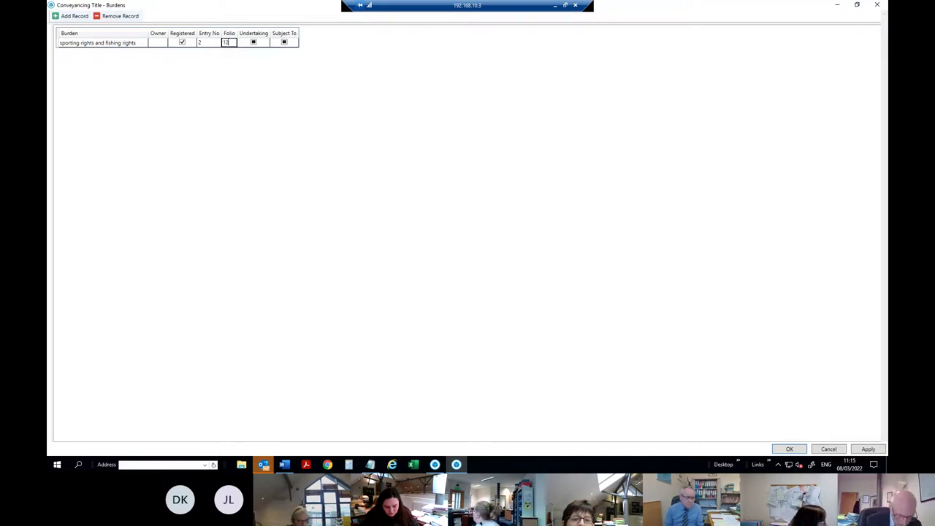
type("45")
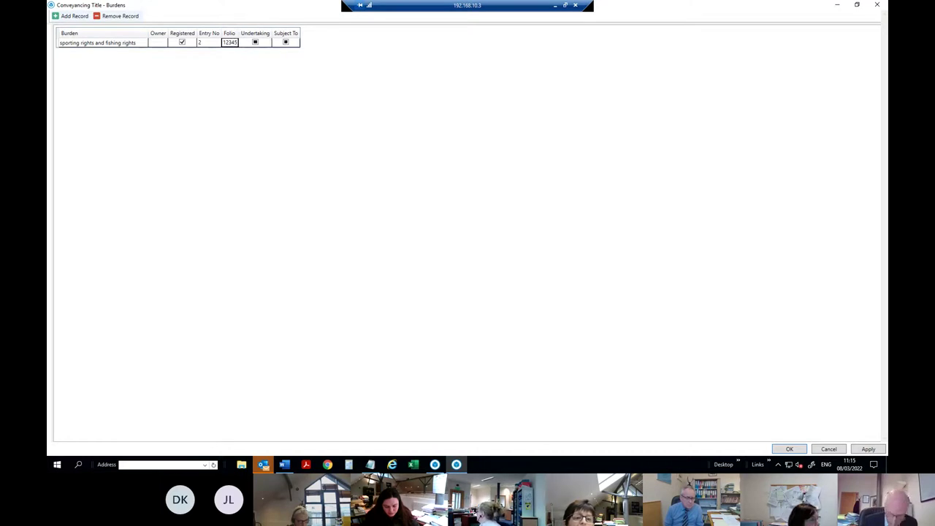
type("F")
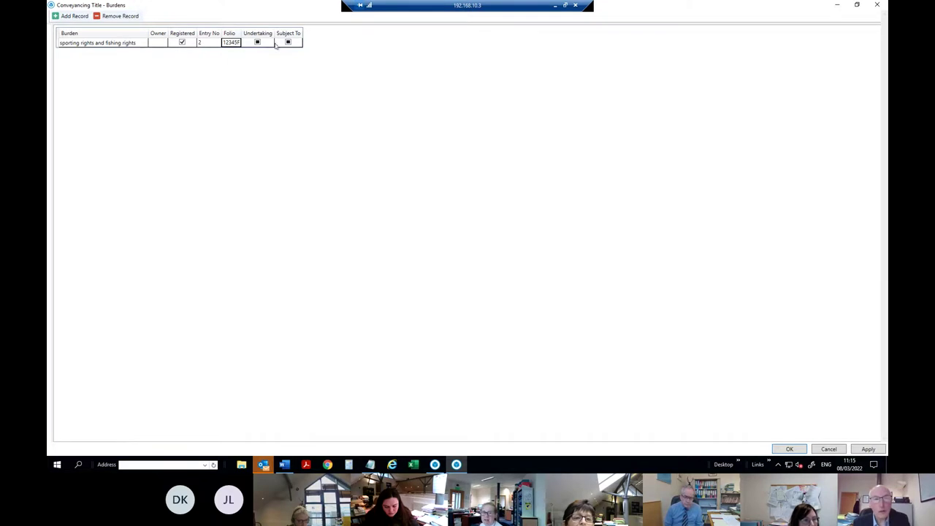
left_click(257, 42)
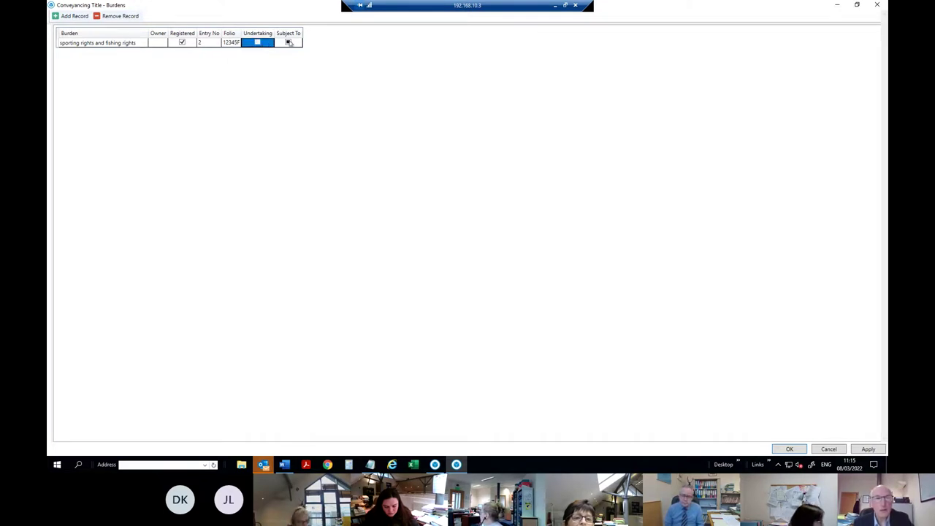
left_click(287, 42)
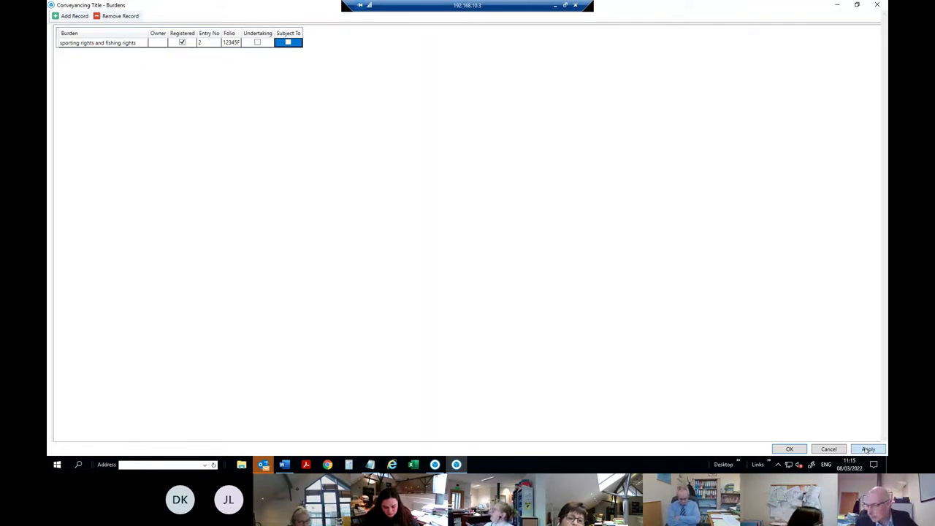
Add a new burden record of type 'land annuity'
left_click(73, 16)
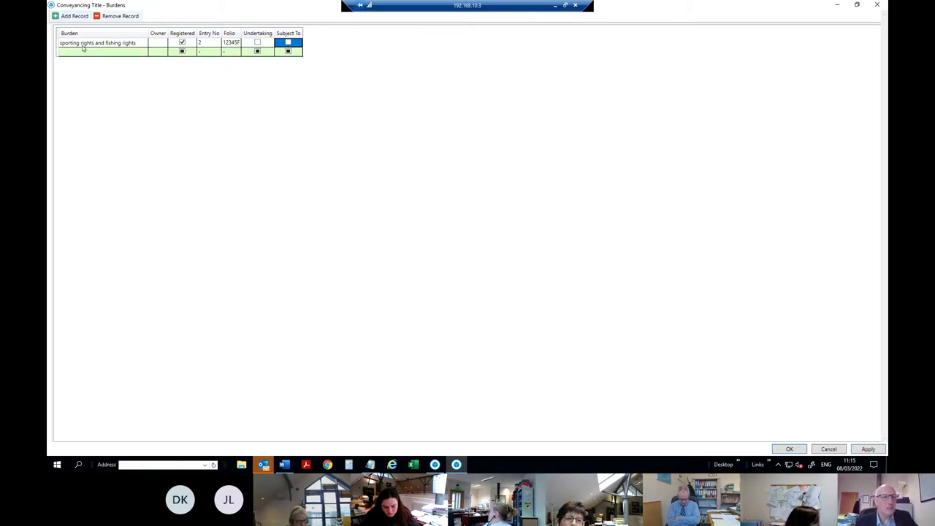
left_click(83, 46)
left_click(82, 51)
left_click(83, 52)
left_click(83, 52)
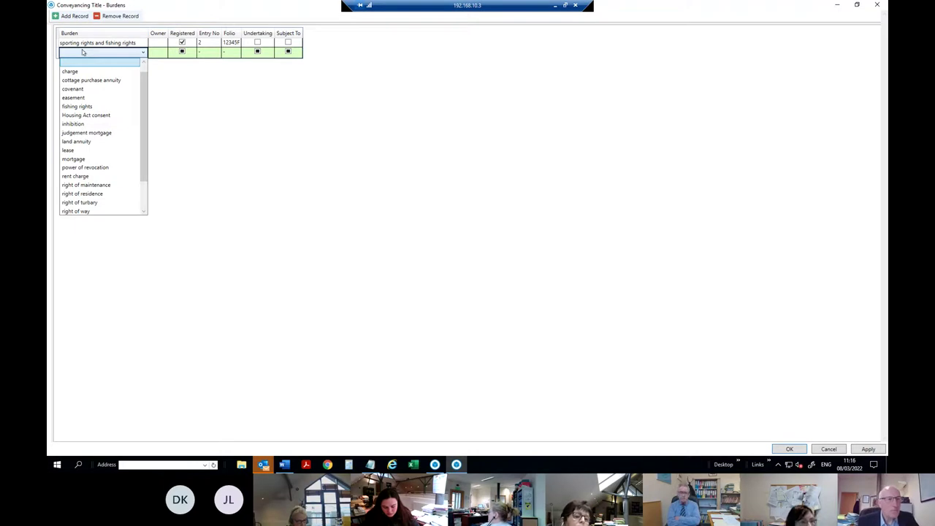
left_click(84, 141)
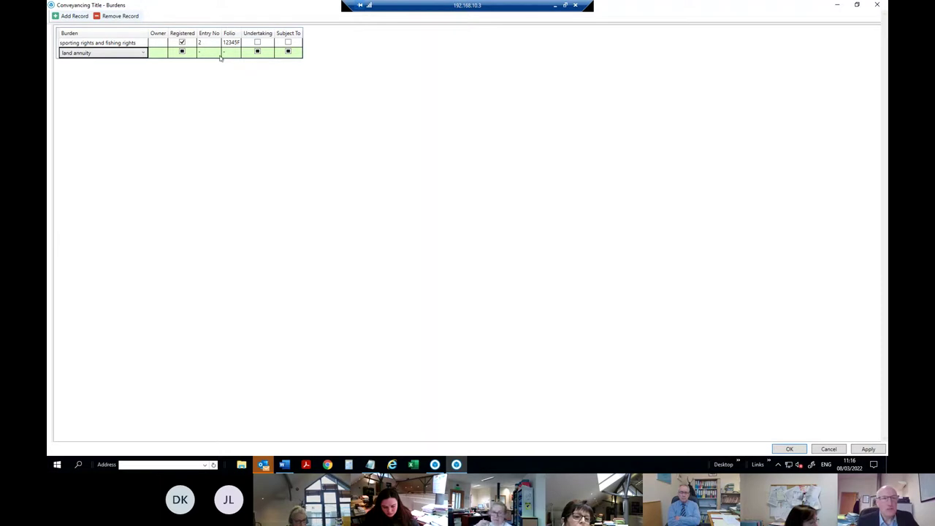
Enter folio 12345F for the land annuity and dismiss the Outlook reminders popup
left_click(232, 52)
left_click(231, 53)
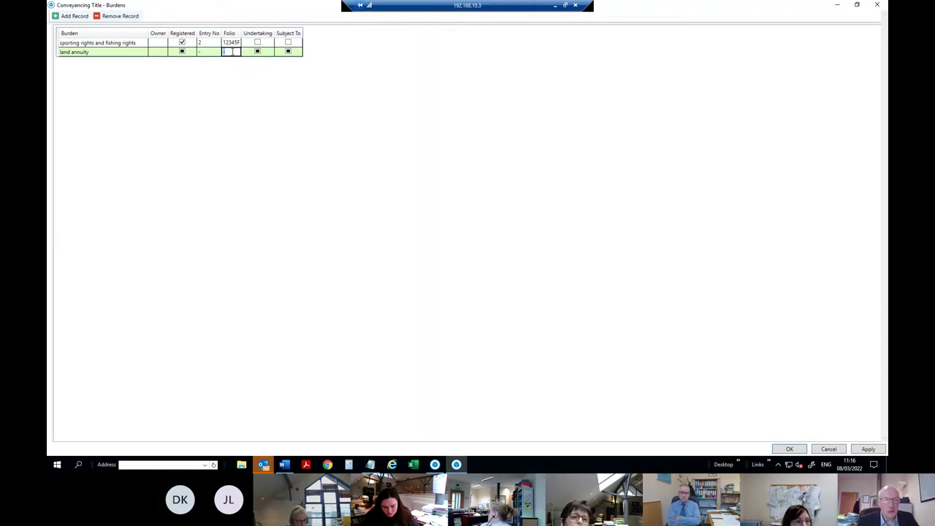
type("12")
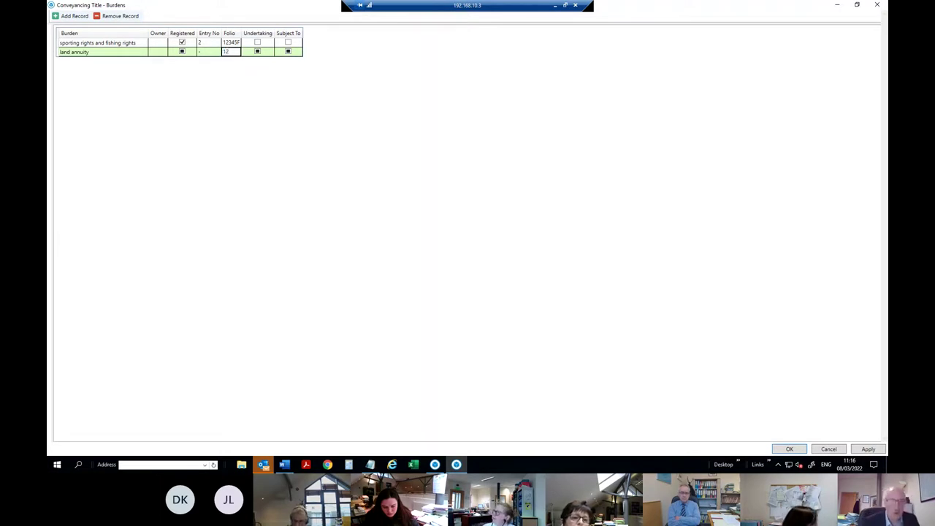
type("345")
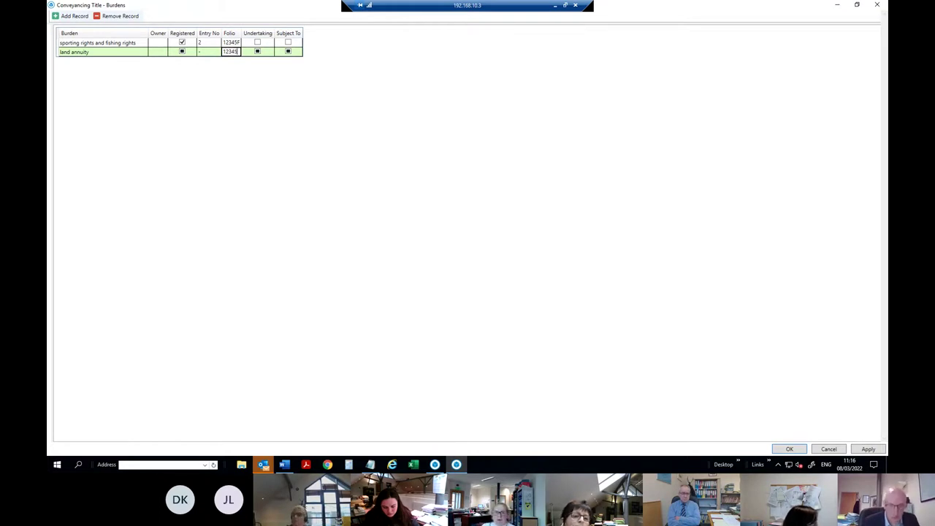
type("F")
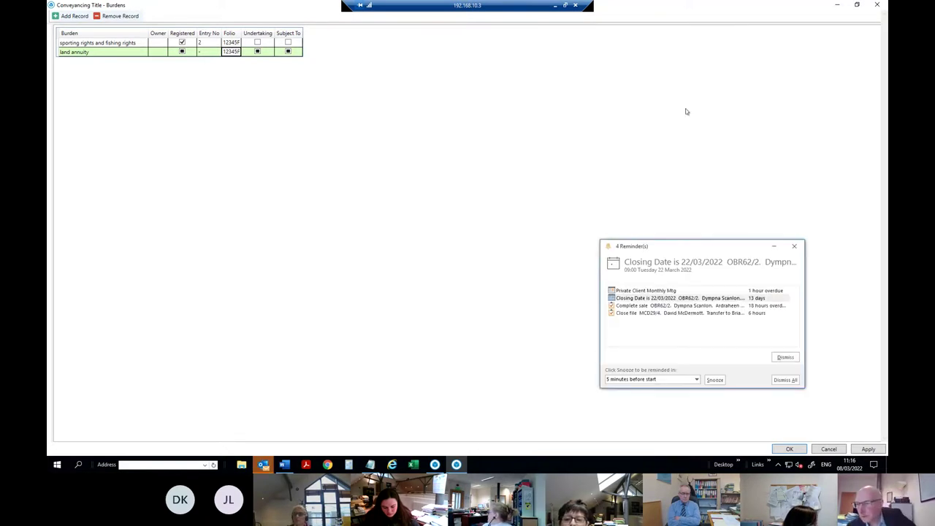
left_click(794, 246)
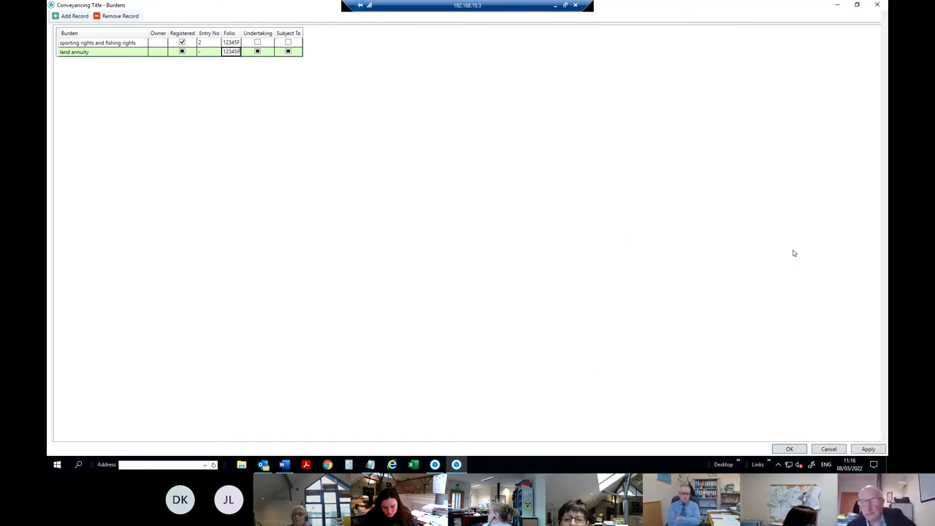
Tick Undertaking and leave Subject To unticked for the land annuity, then apply
left_click(258, 52)
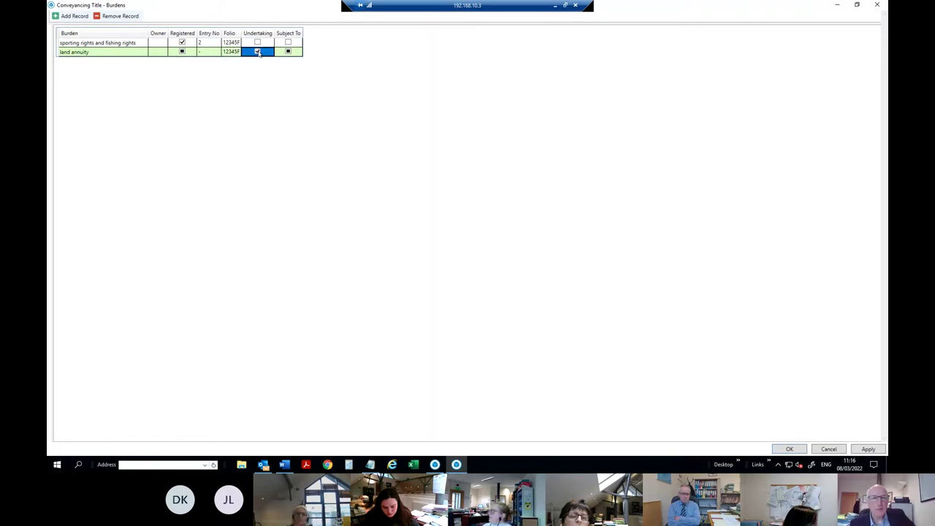
left_click(257, 52)
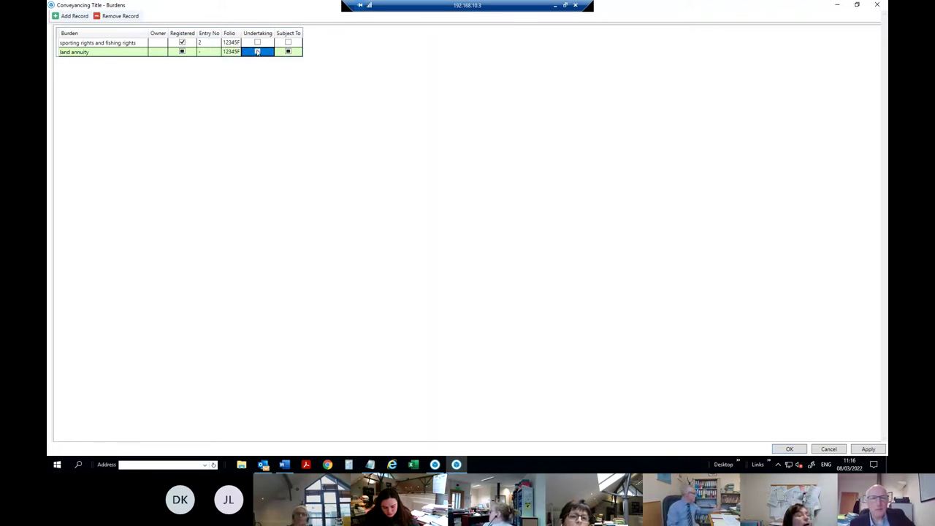
left_click(288, 51)
left_click(289, 52)
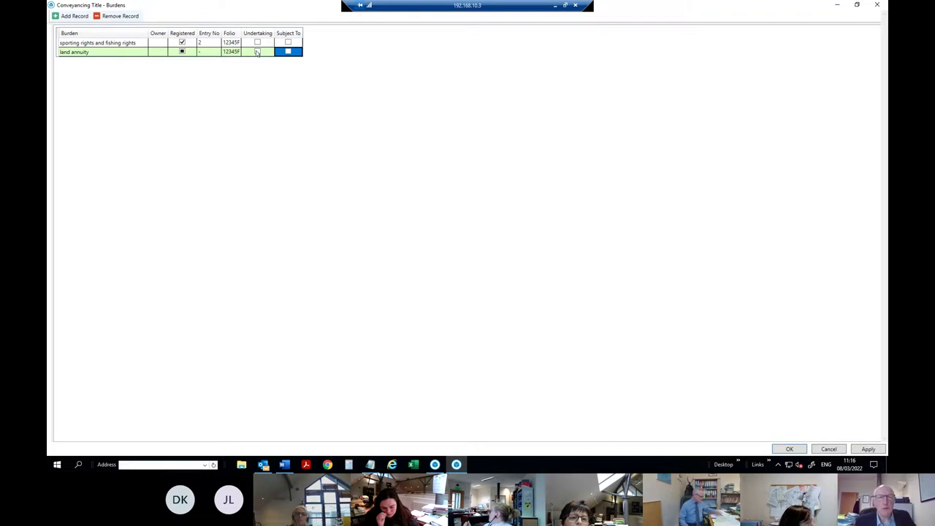
left_click(257, 53)
left_click(257, 53)
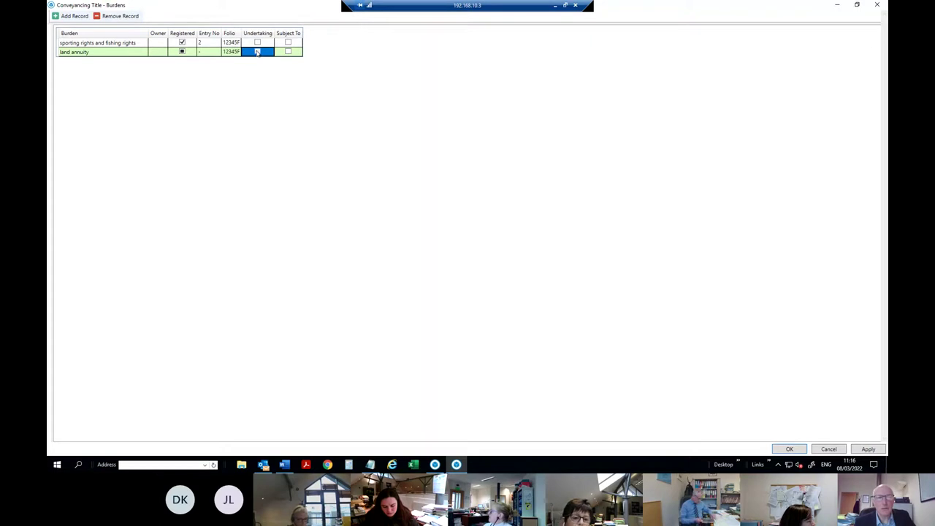
left_click(868, 449)
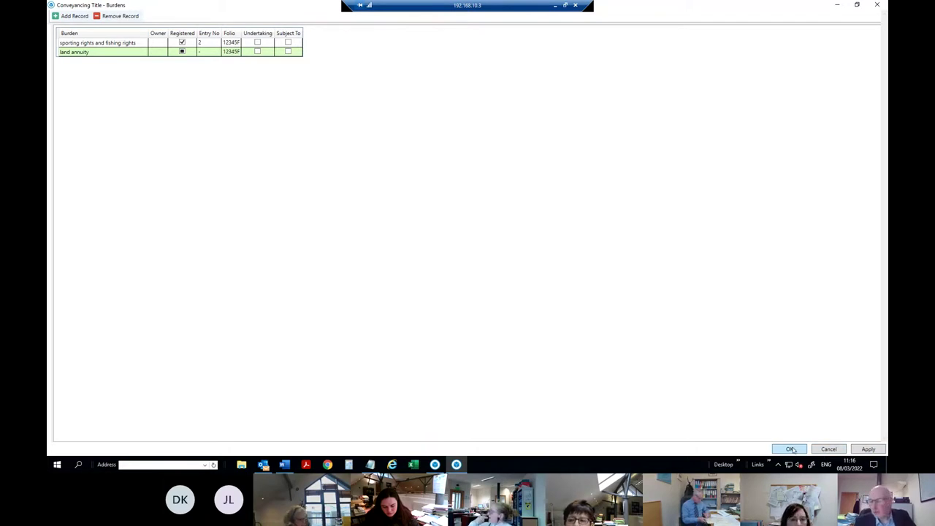
Set the land annuity entry number to 1, apply, and save the burdens
left_click(205, 52)
left_click(205, 53)
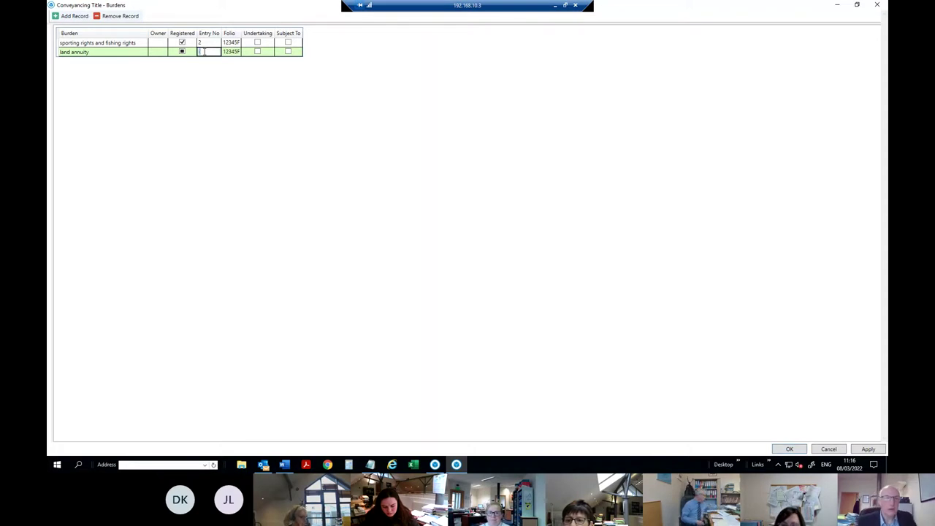
type("1")
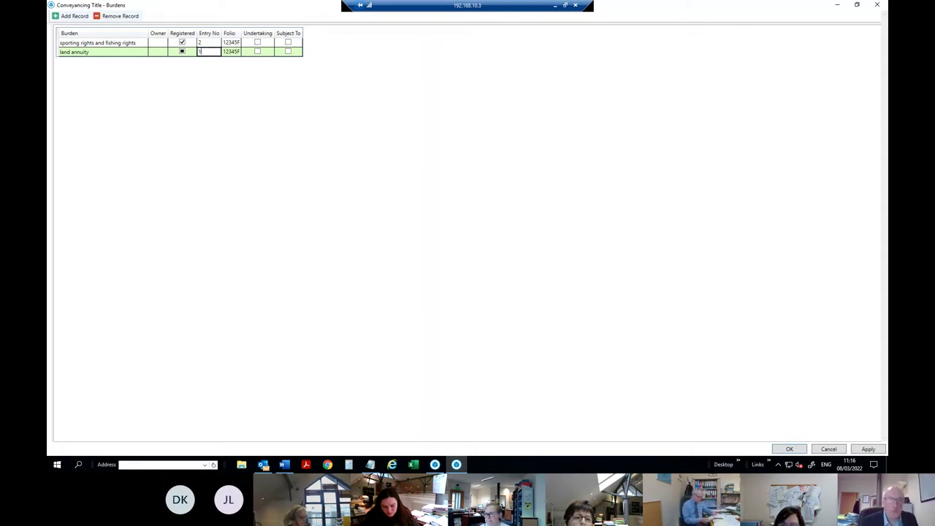
left_click(868, 449)
left_click(790, 449)
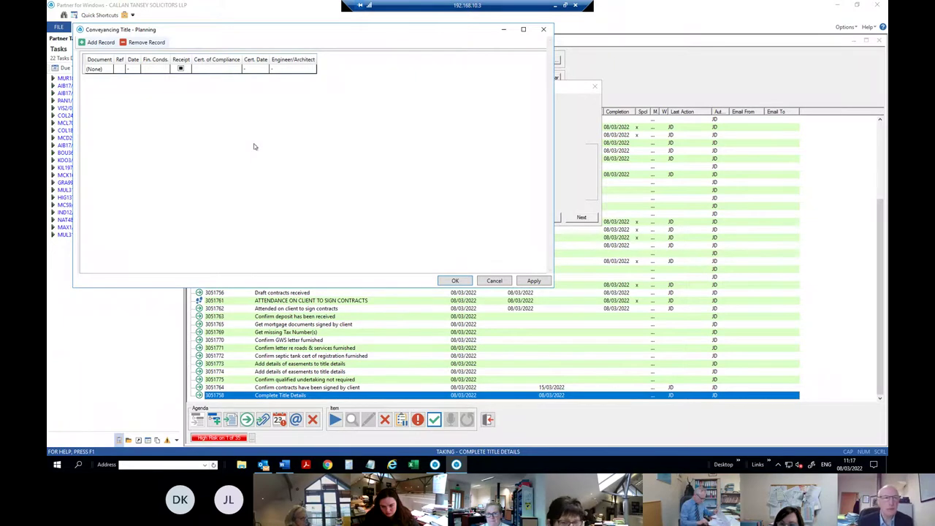
Drop down the (None) Document cell to list planning document types
left_click(98, 70)
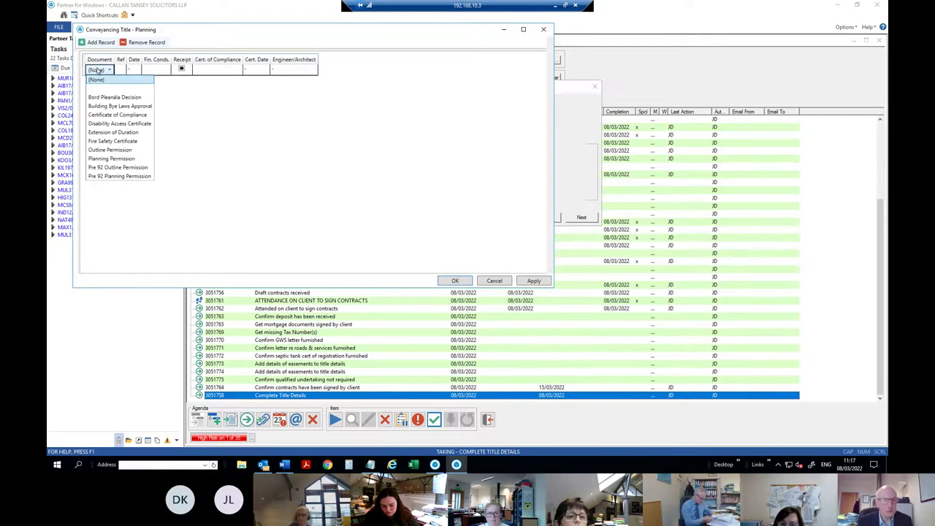
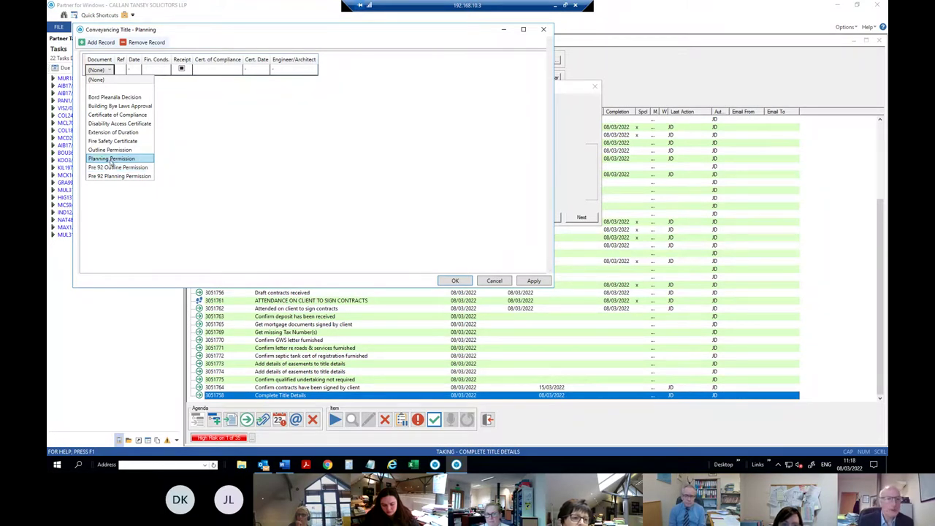
Enter a Planning Permission document with ref PD123/56, dated 12 August 1993, and 23 financial conditions
left_click(112, 162)
left_click(152, 68)
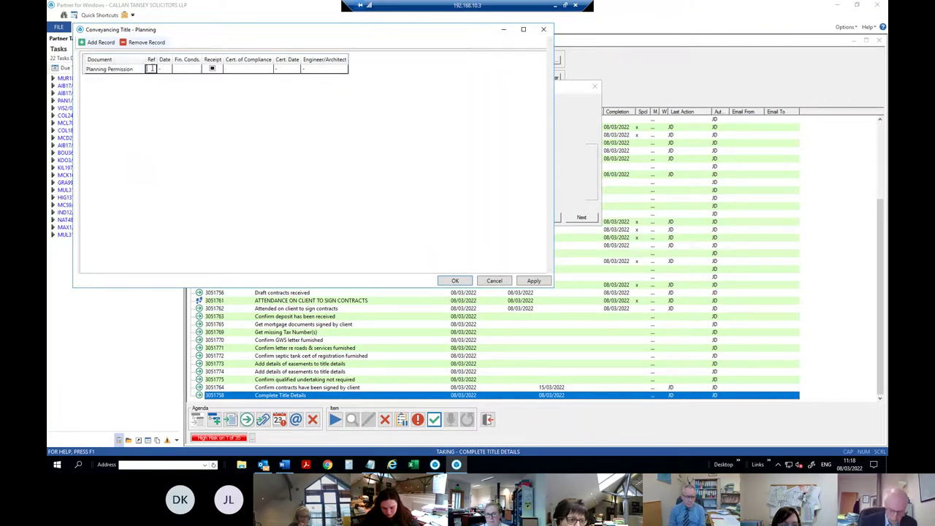
type("PD123")
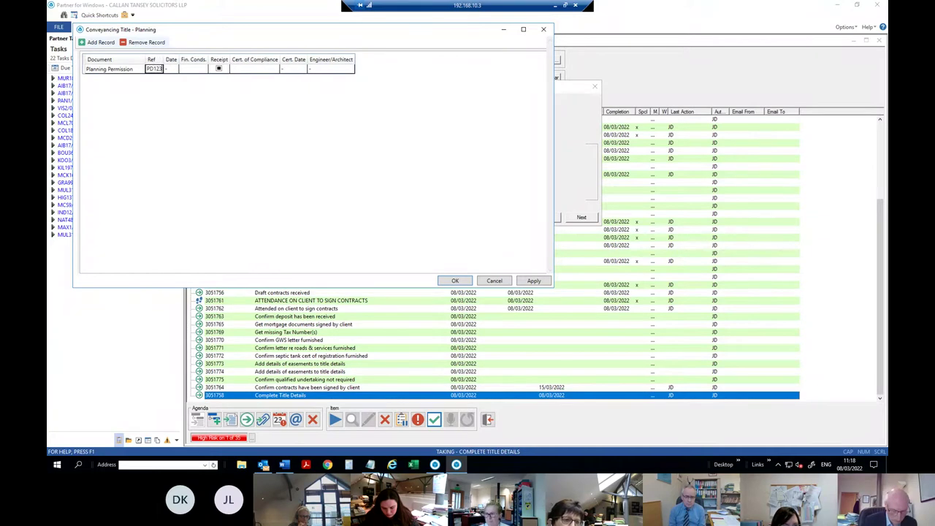
type("/56")
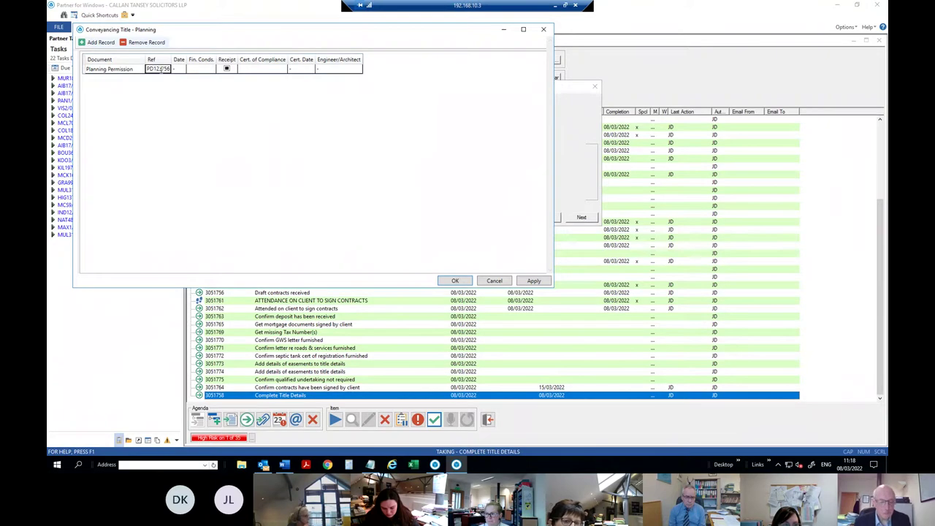
left_click(179, 68)
type("12")
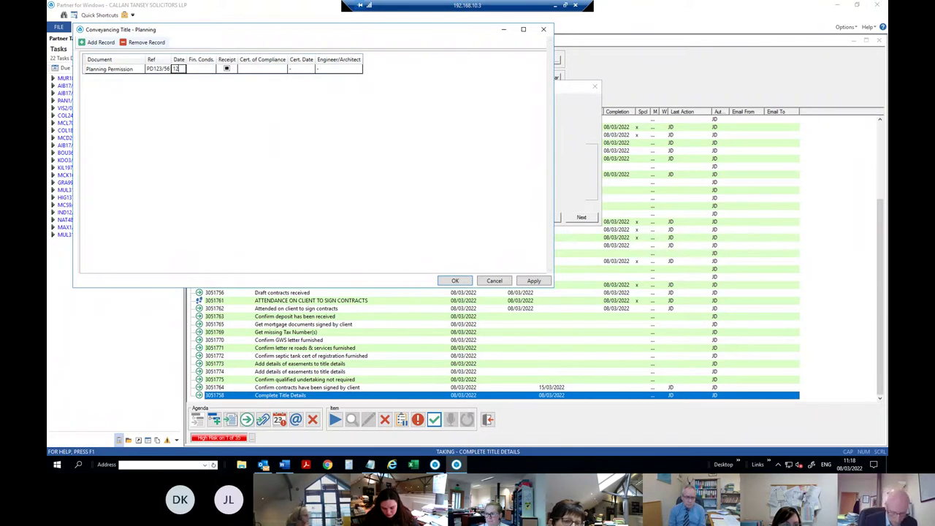
type(" aUG")
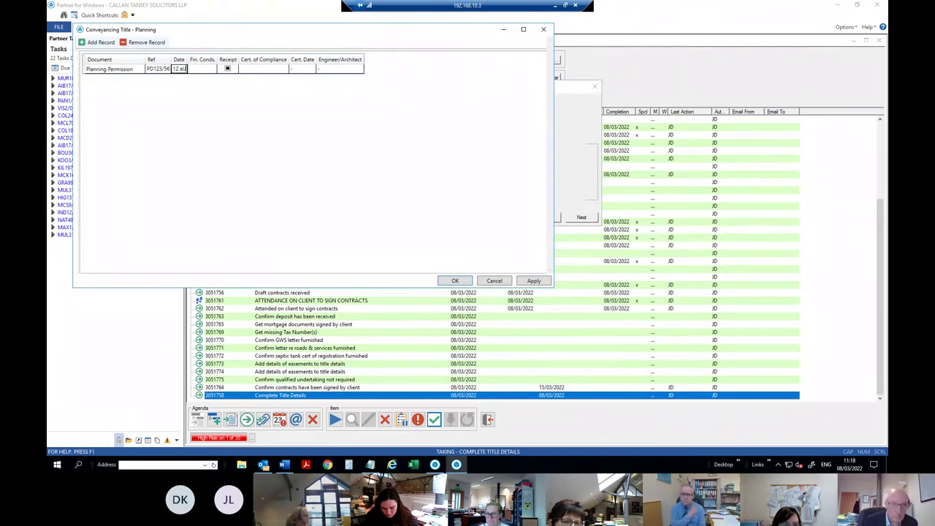
key("BackSpace")
key("BackSpace")
key("BackSpace")
key("BackSpace")
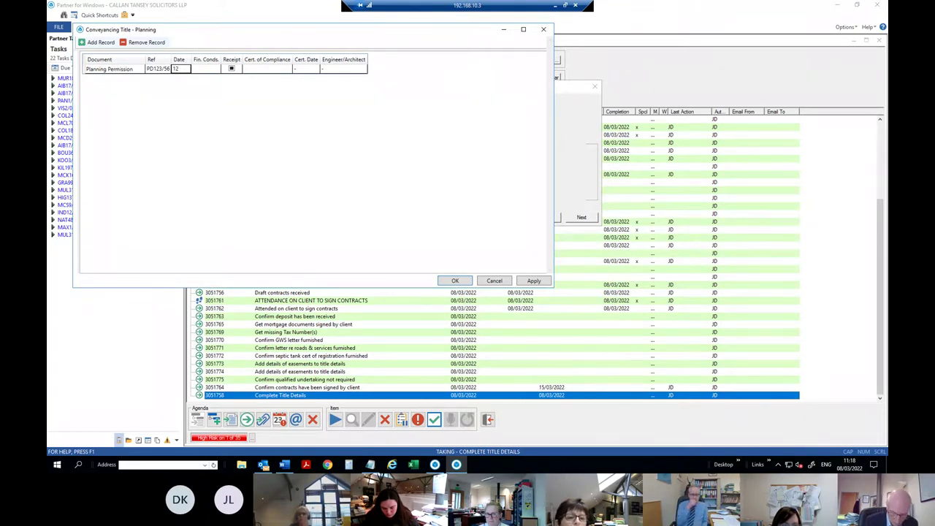
type("August")
type(" 1")
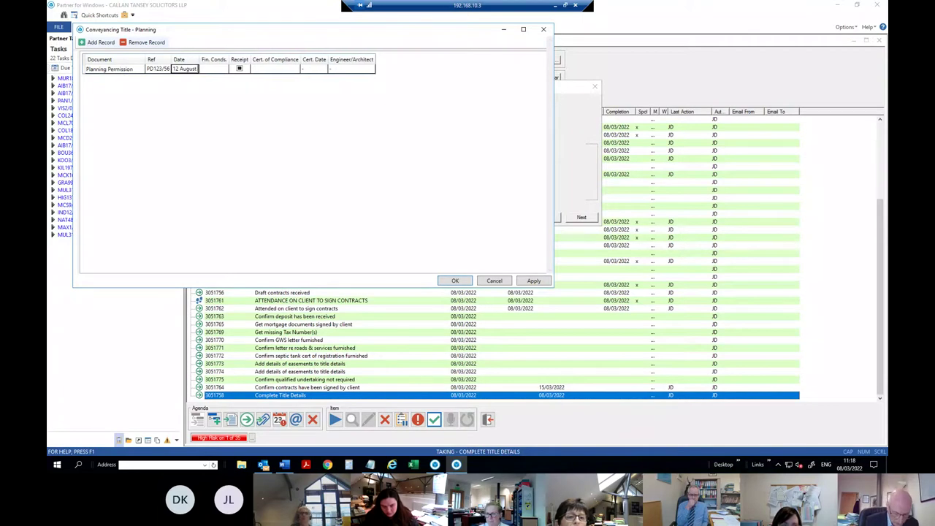
type("9")
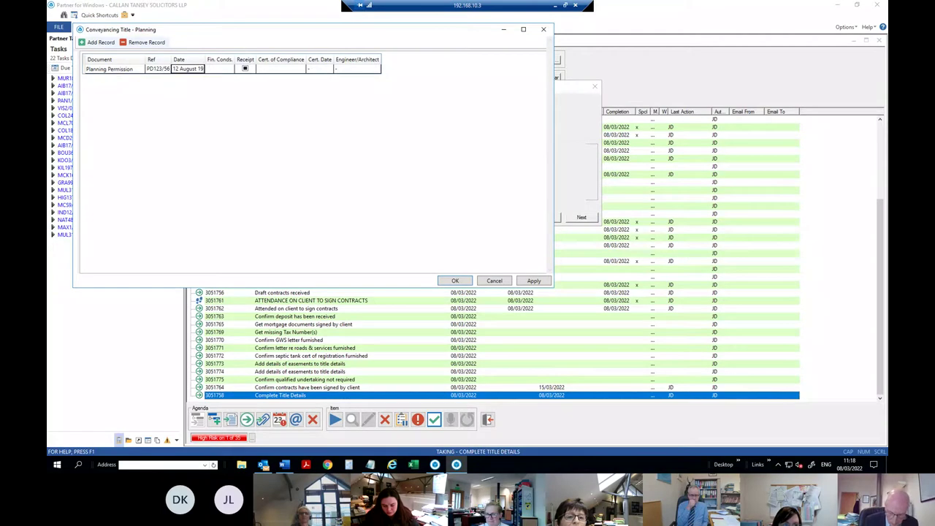
type("9")
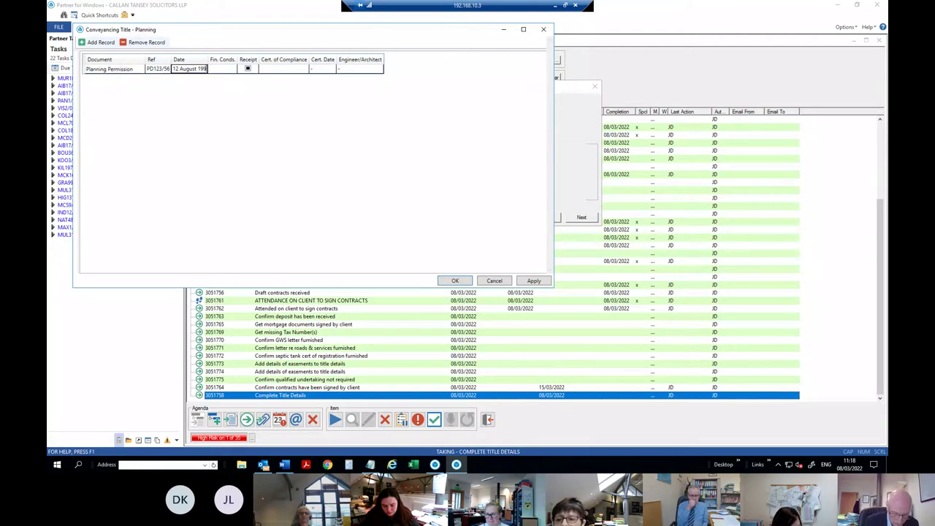
type("3")
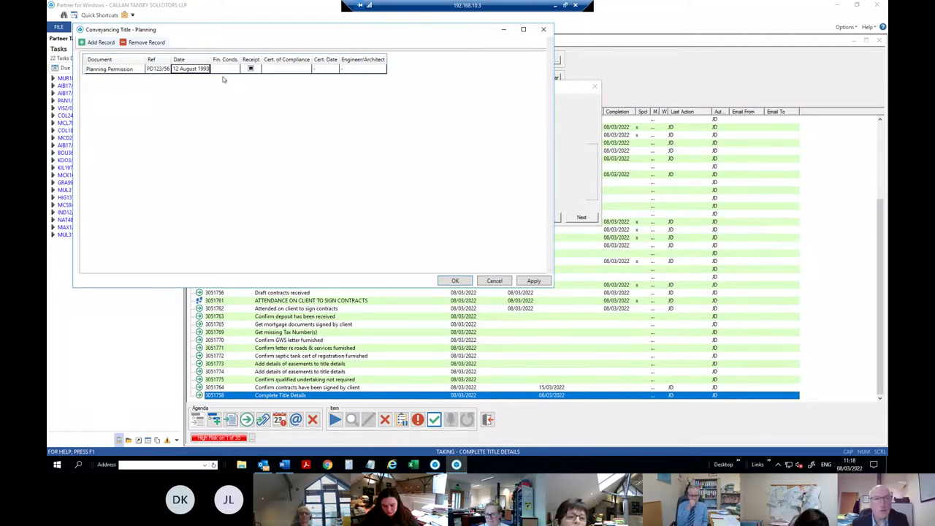
left_click(238, 70)
left_click(234, 70)
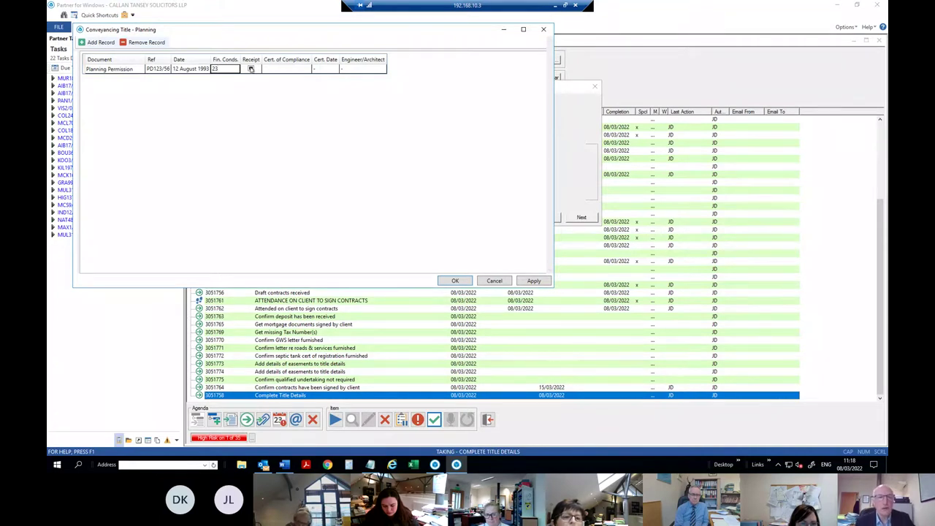
Tick Receipt, set Cert. of Compliance to Yes dated 23 November 1973, and enter the engineer's name
left_click(251, 68)
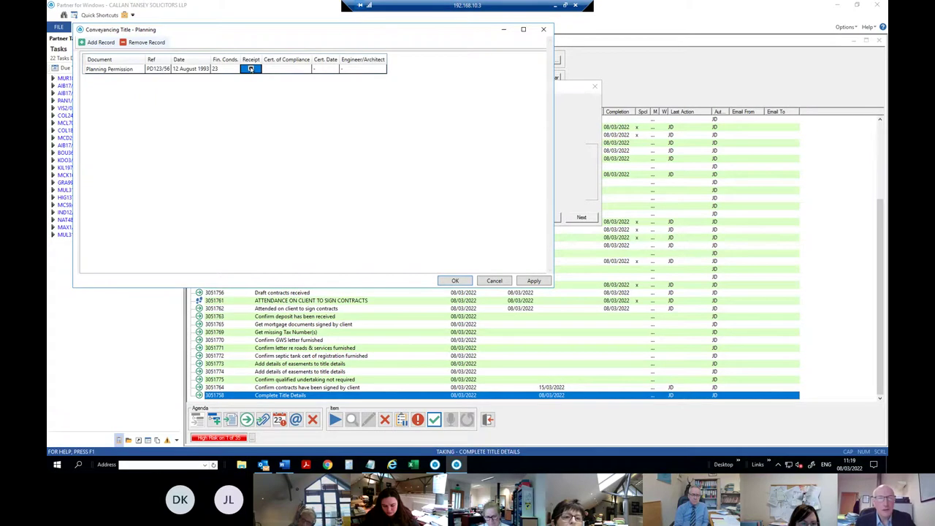
left_click(269, 70)
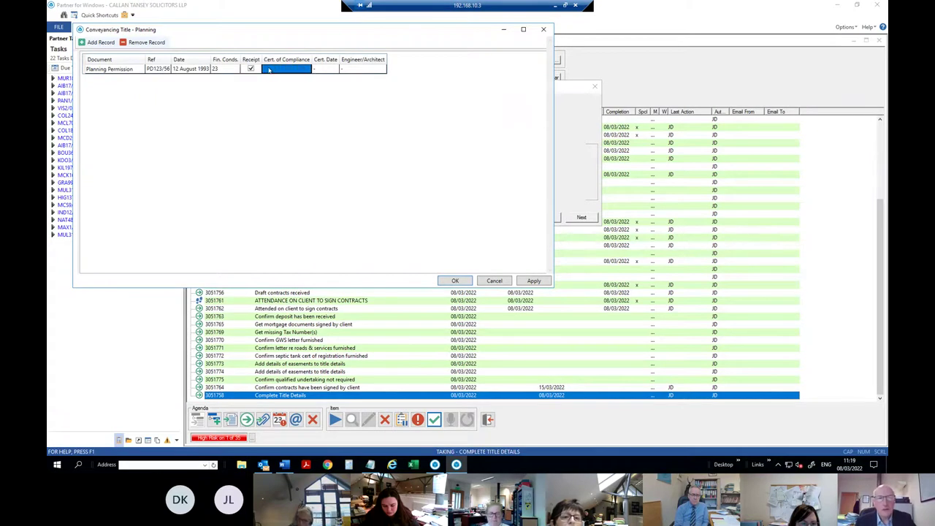
left_click(269, 69)
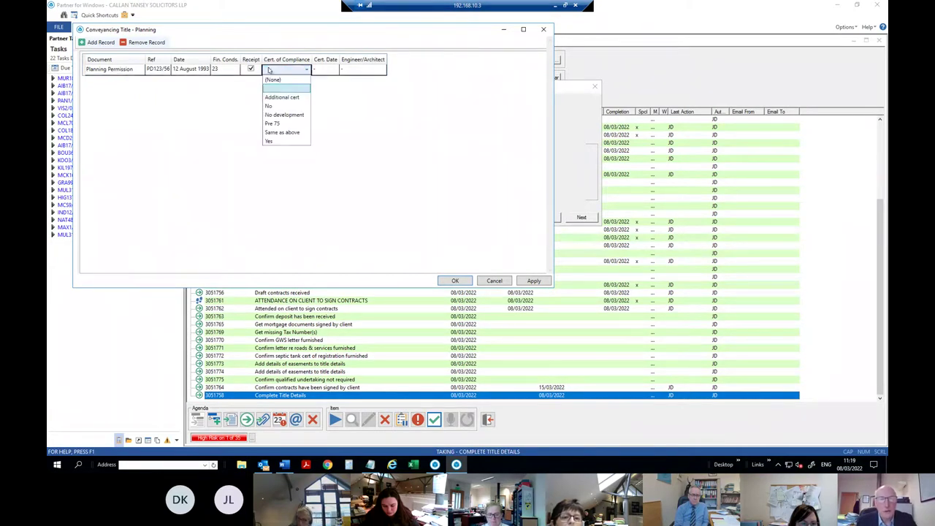
left_click(280, 141)
left_click(316, 68)
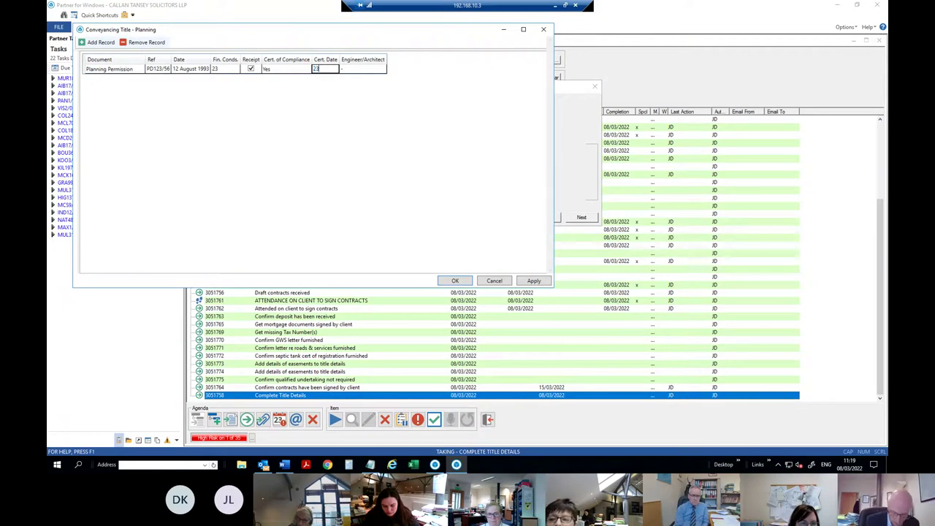
type("23 Novem")
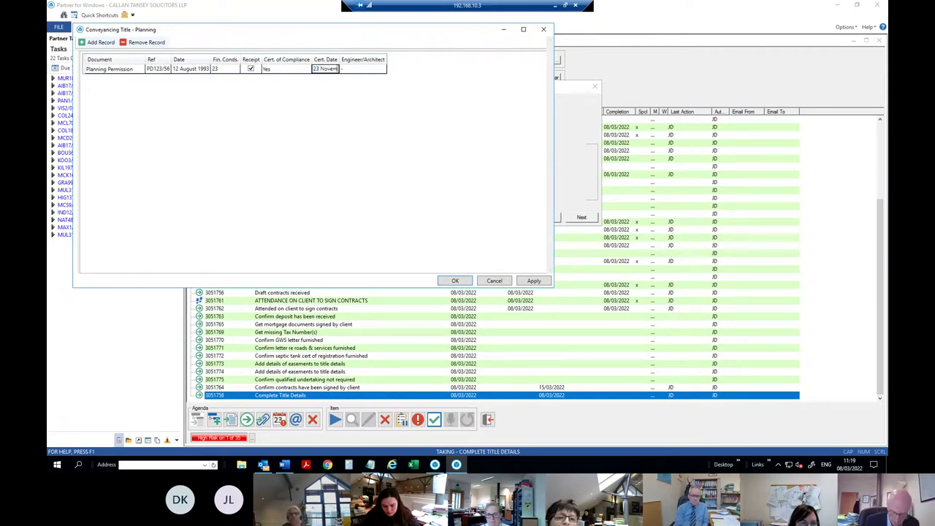
type("ber 1973")
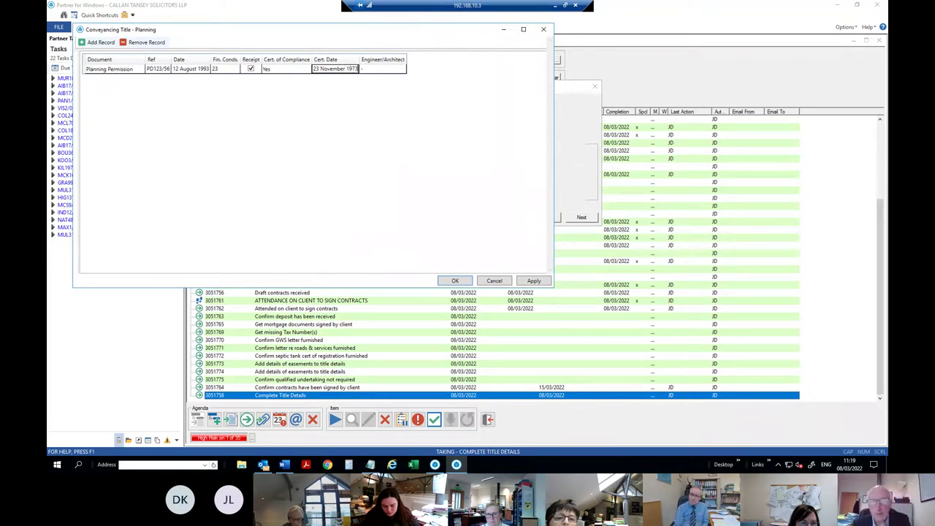
left_click(390, 70)
left_click(389, 70)
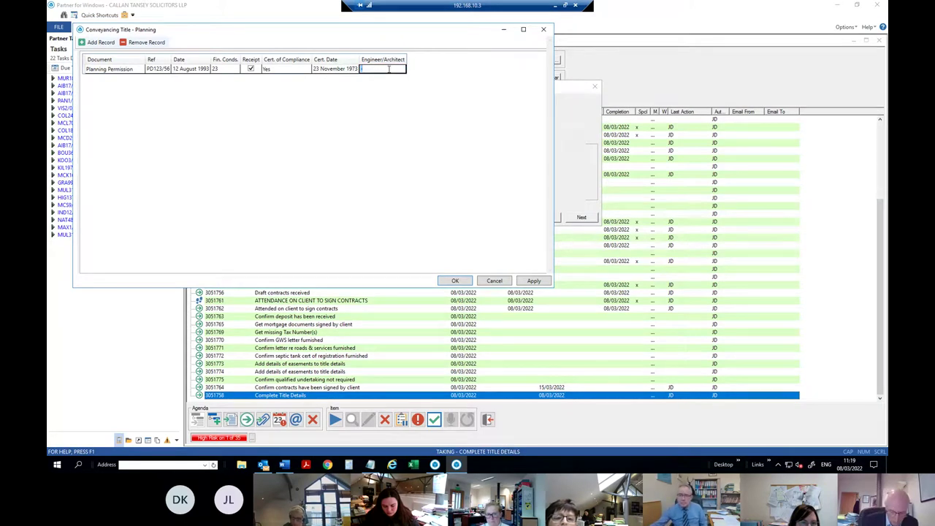
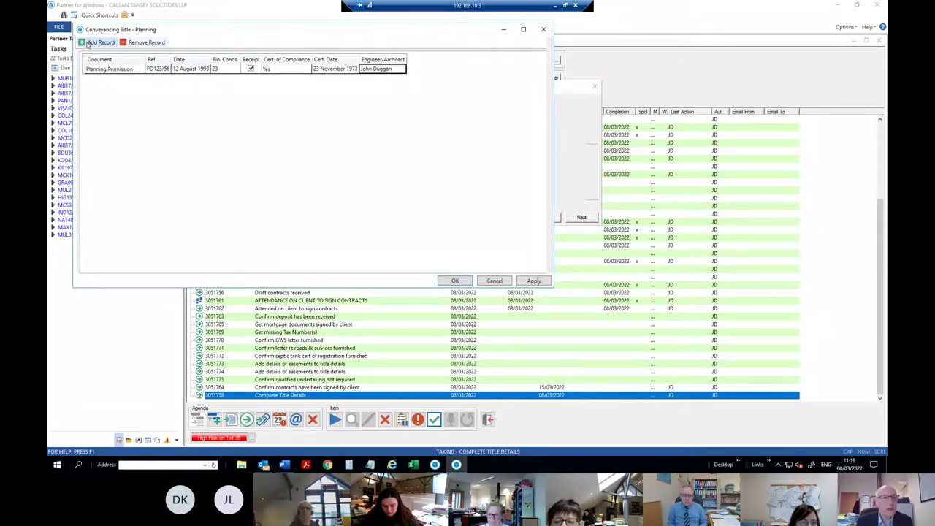
Add a new planning record with document type Planning Permission
left_click(88, 43)
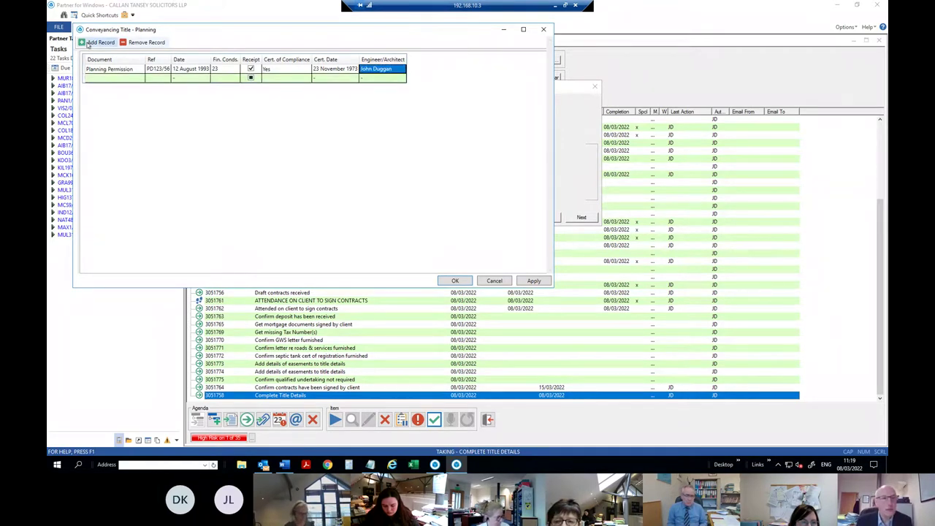
left_click(117, 79)
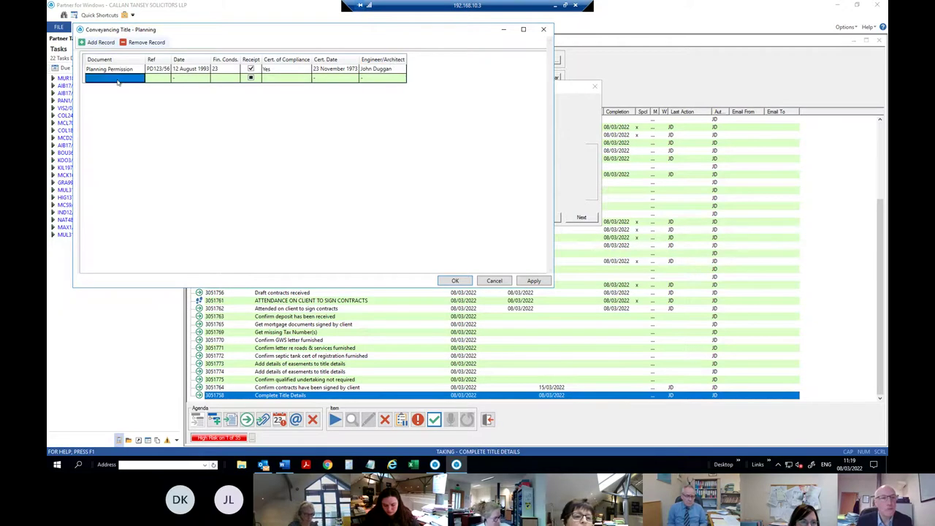
left_click(118, 80)
left_click(117, 81)
left_click(109, 163)
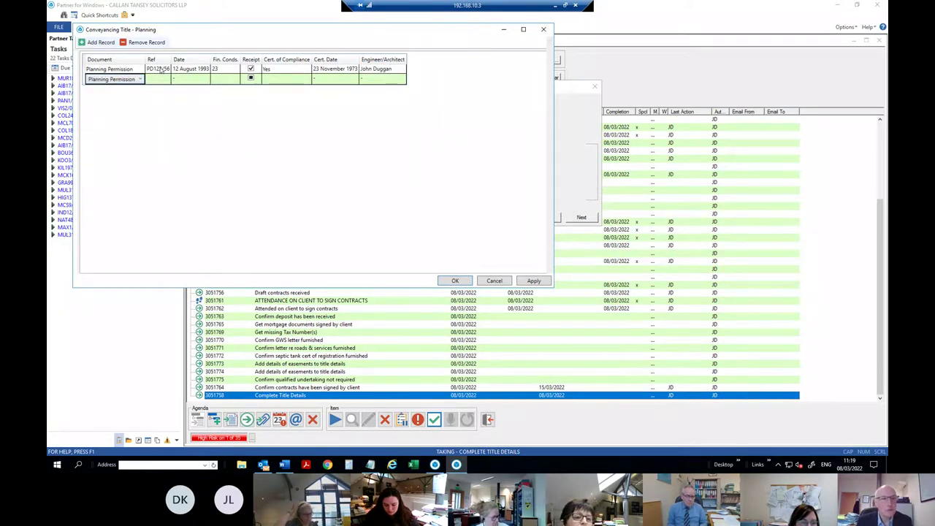
Give the new record reference PD234/90 and date 24 July 1994
left_click(149, 78)
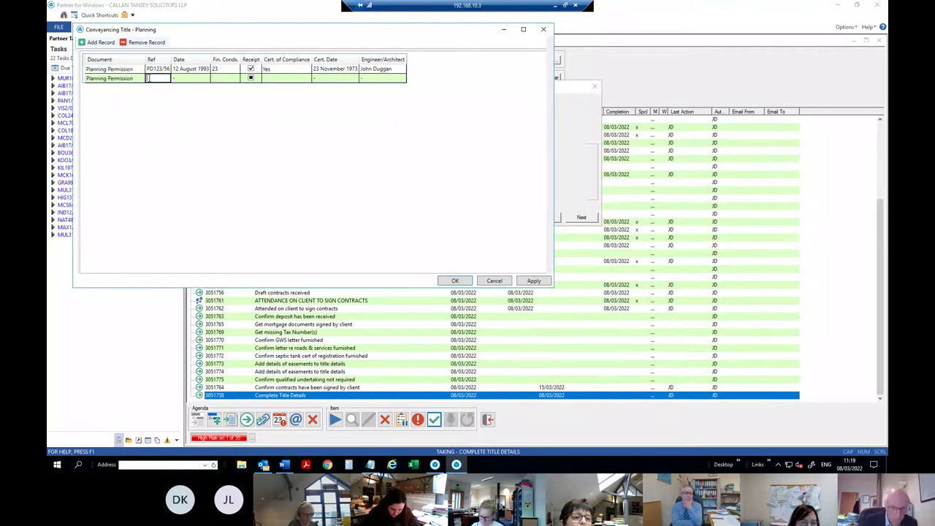
type("PD234/")
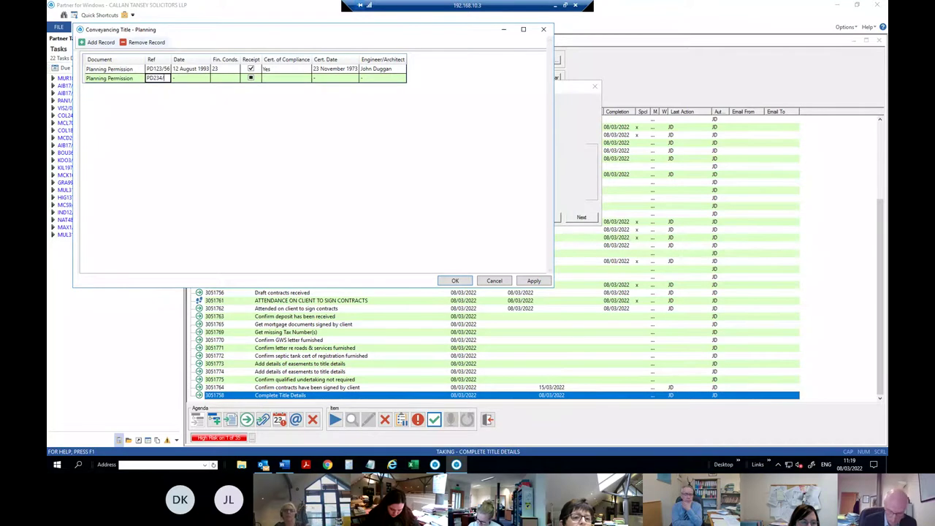
type("90")
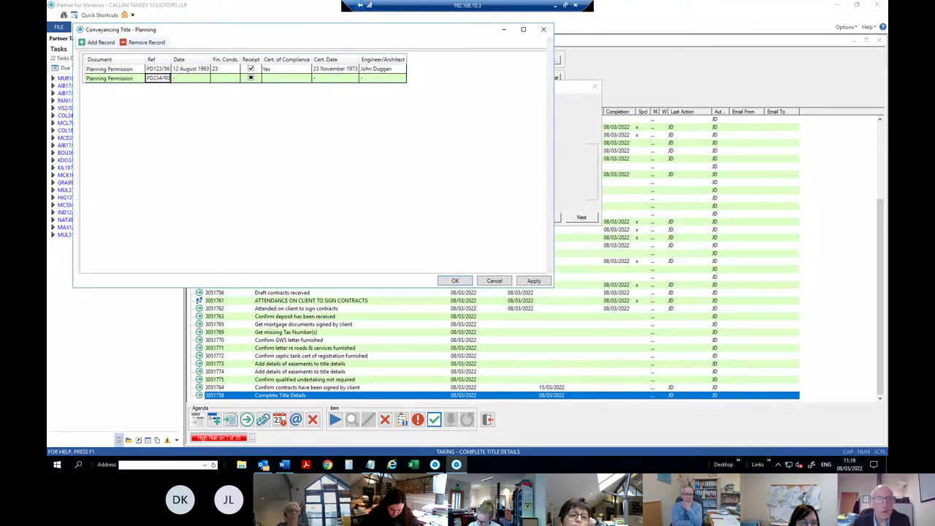
left_click(195, 79)
left_click(196, 78)
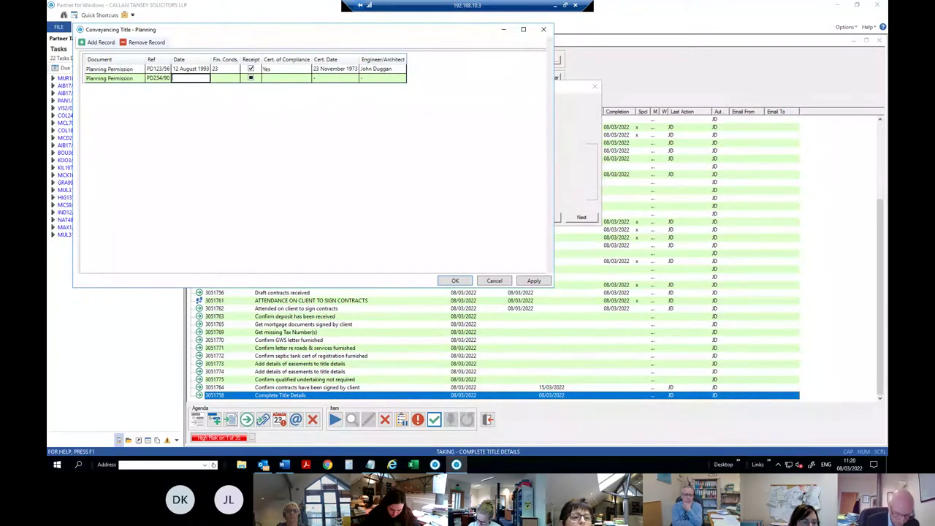
type("24")
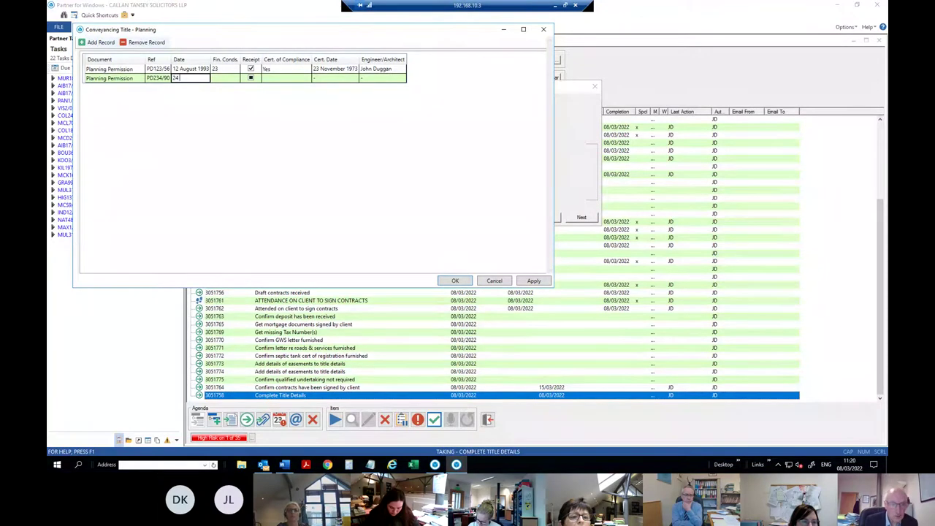
type(" Ju")
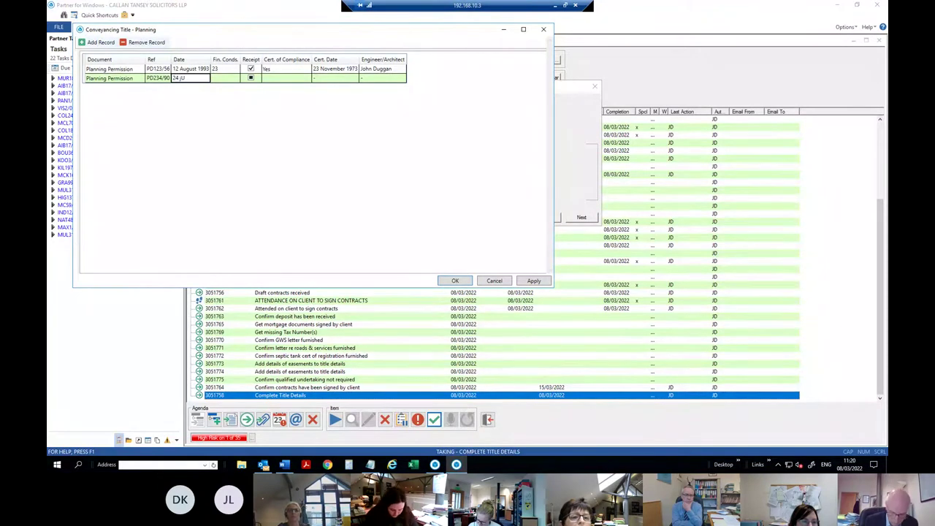
type("LY")
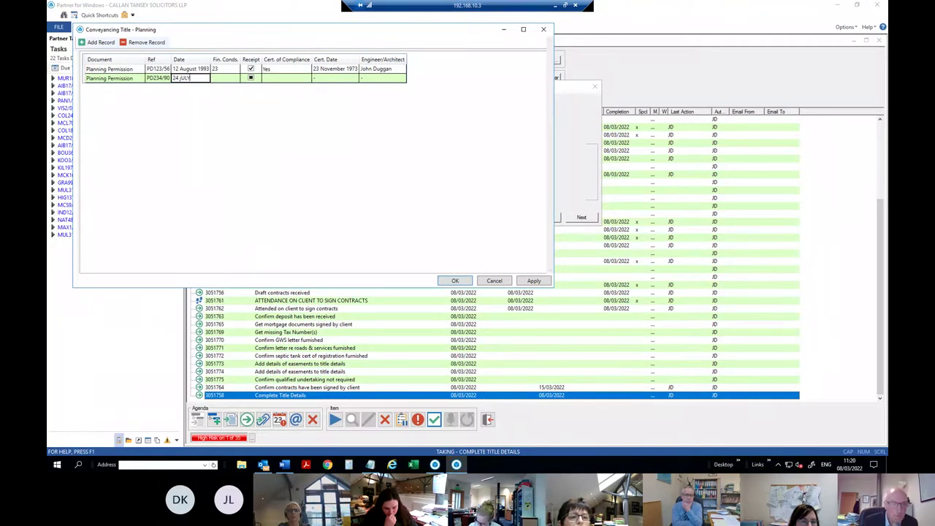
type("July 1994")
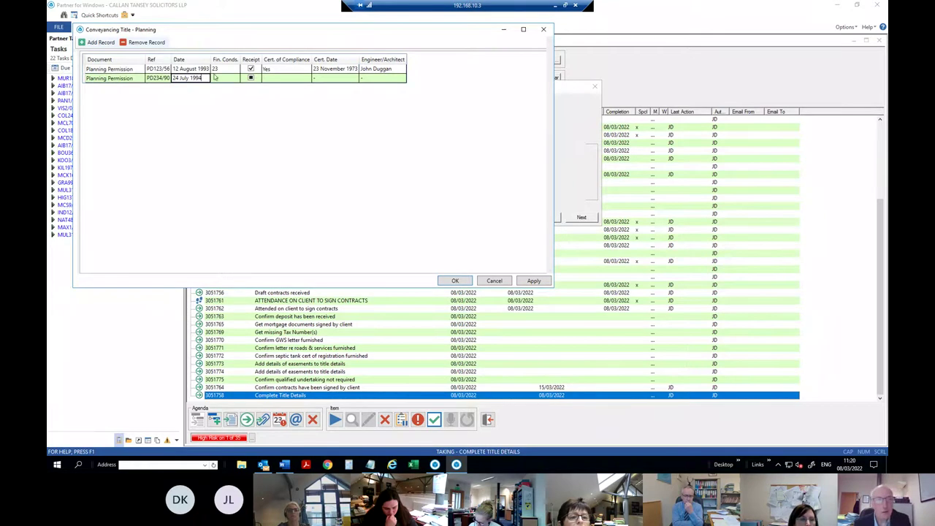
left_click(230, 79)
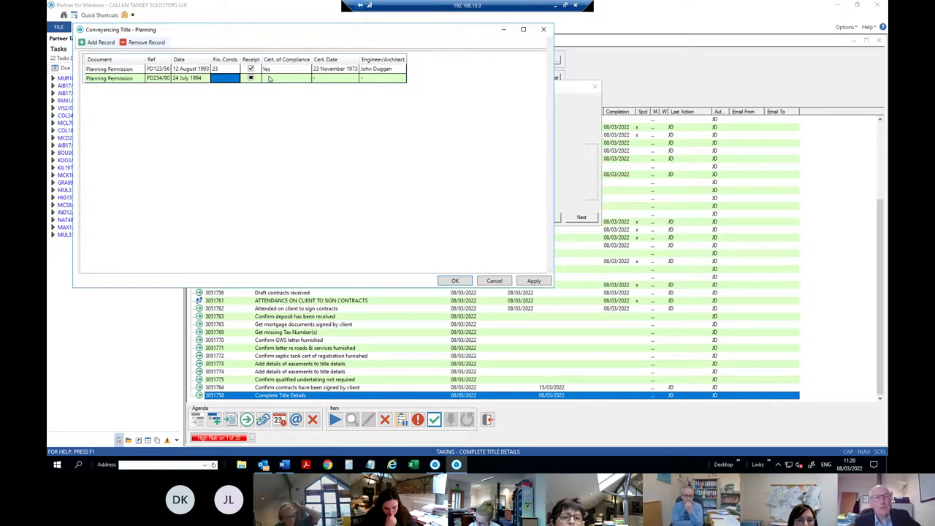
Set the PD234/90 row's Cert. of Compliance to Same as above
left_click(270, 79)
left_click(270, 79)
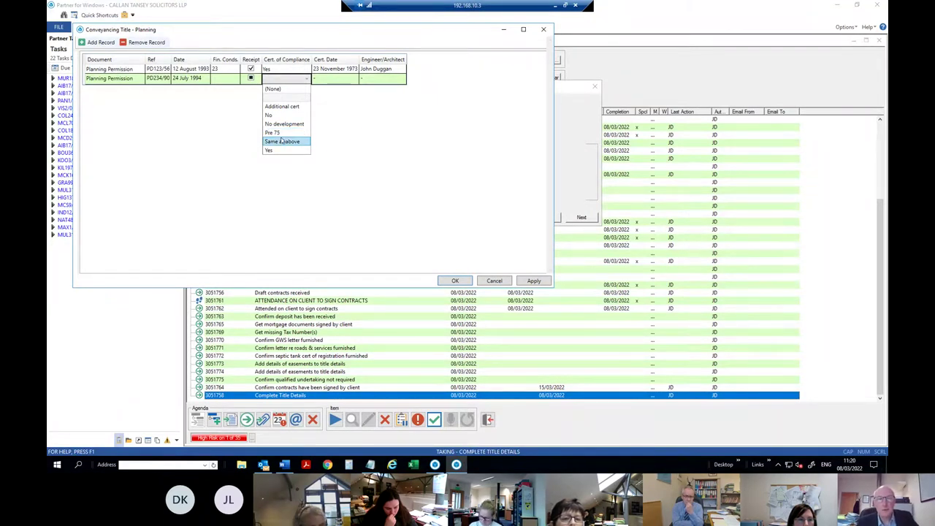
left_click(283, 141)
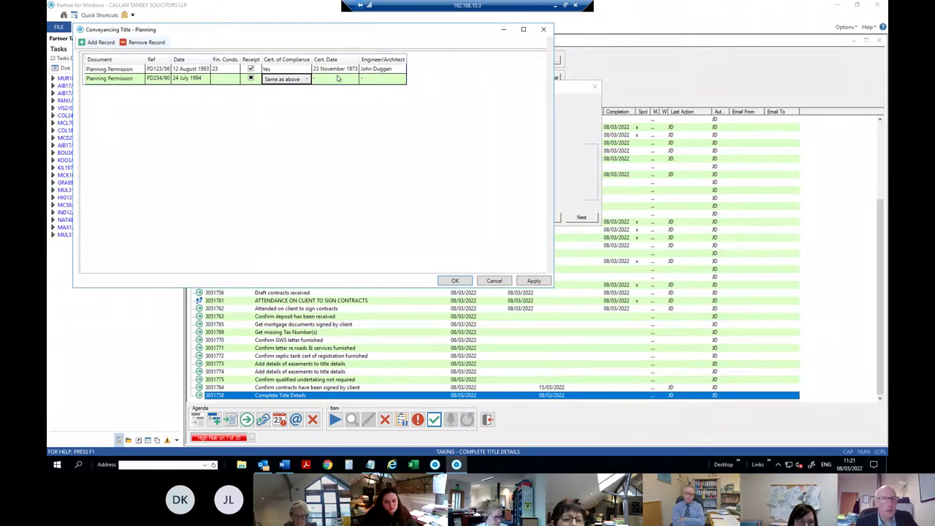
Remove the PD234/90 and blank rows, leaving a new Certificate of Compliance record
left_click(95, 44)
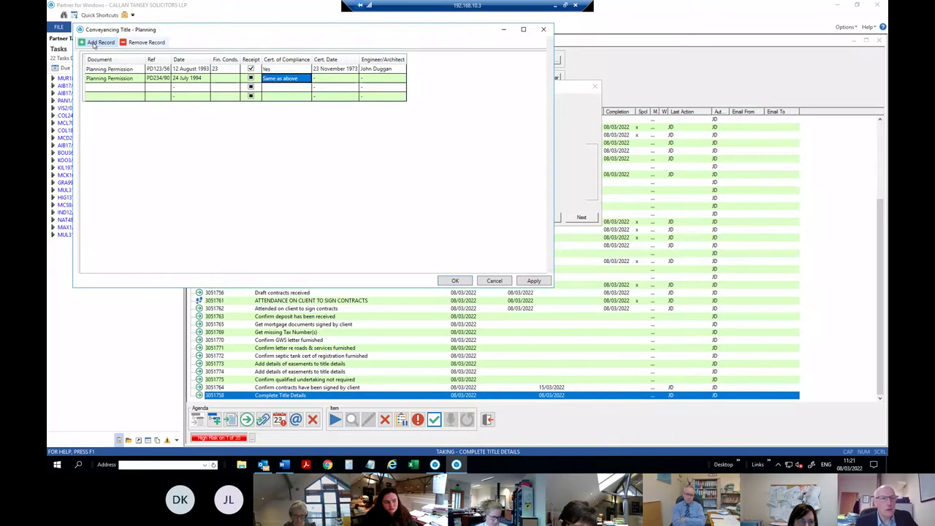
left_click(134, 43)
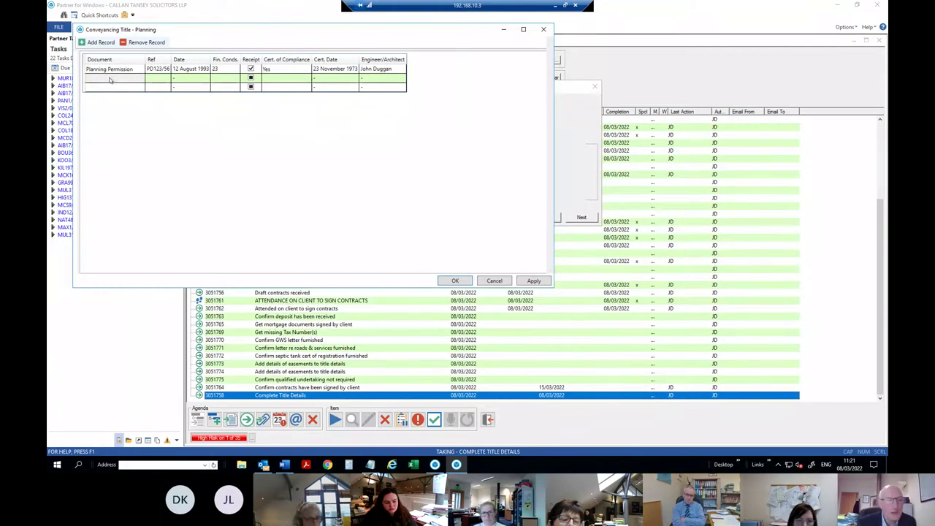
left_click(110, 81)
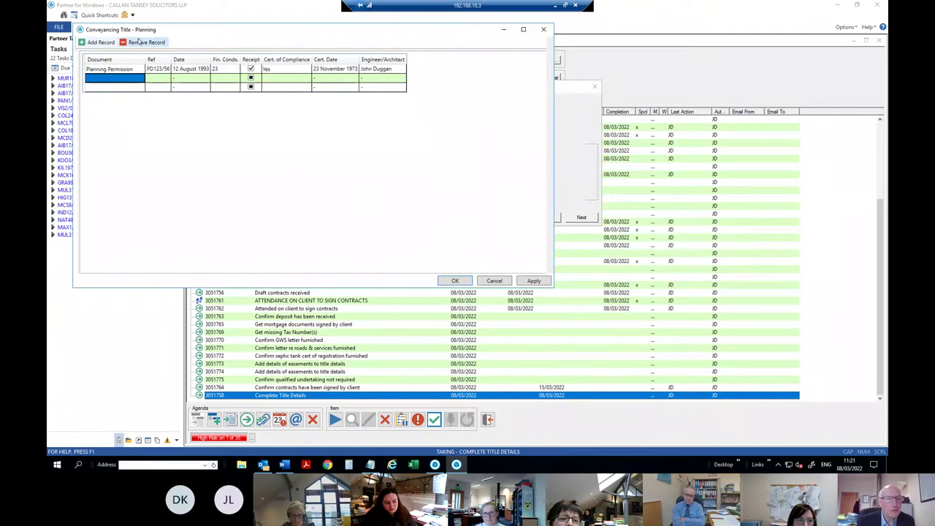
left_click(139, 42)
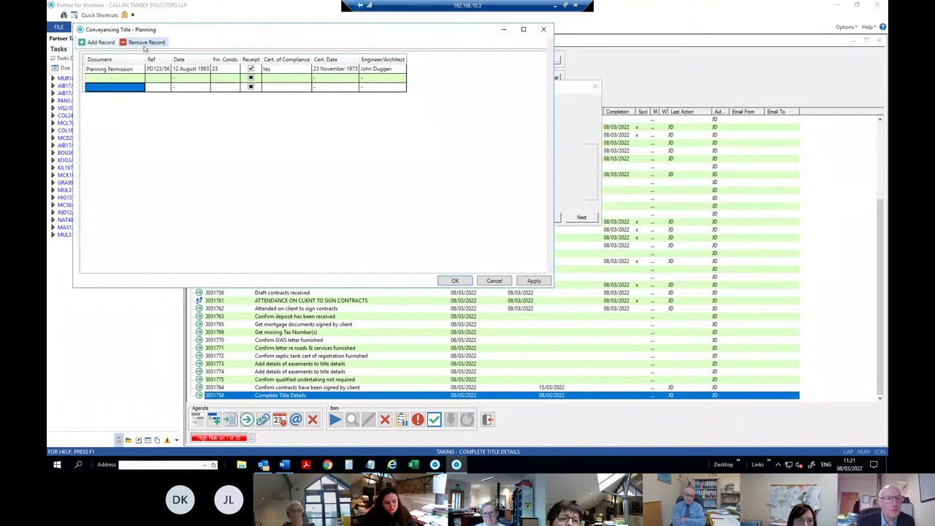
left_click(127, 80)
left_click(127, 80)
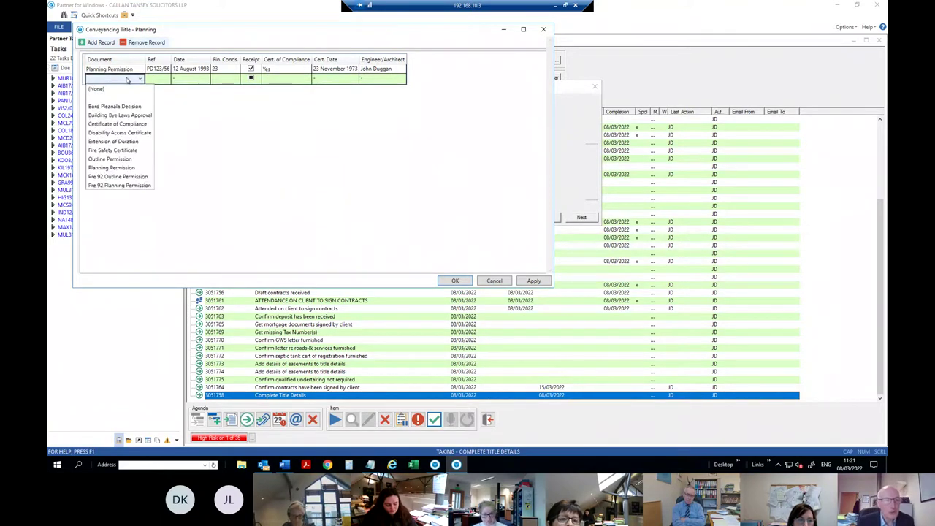
left_click(121, 124)
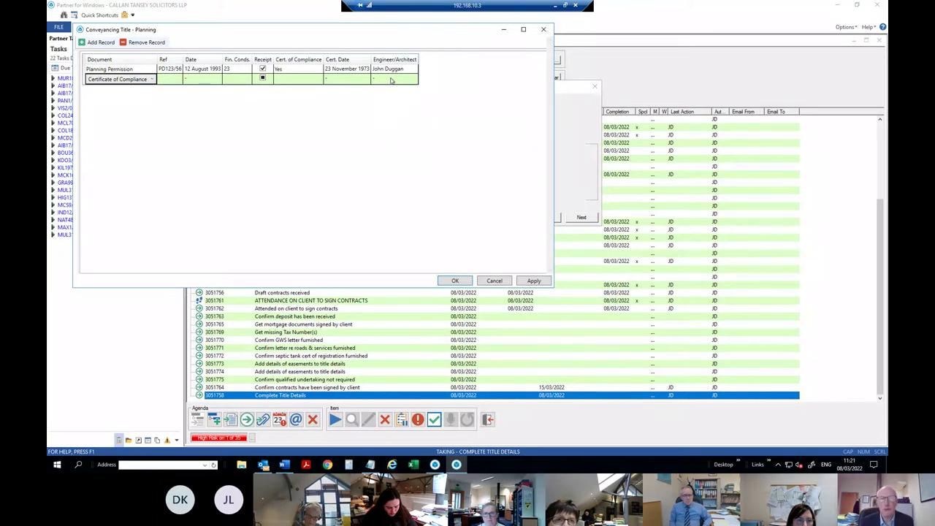
Copy the 23 November 1973 certificate date from row 1 into the new record
left_click(349, 70)
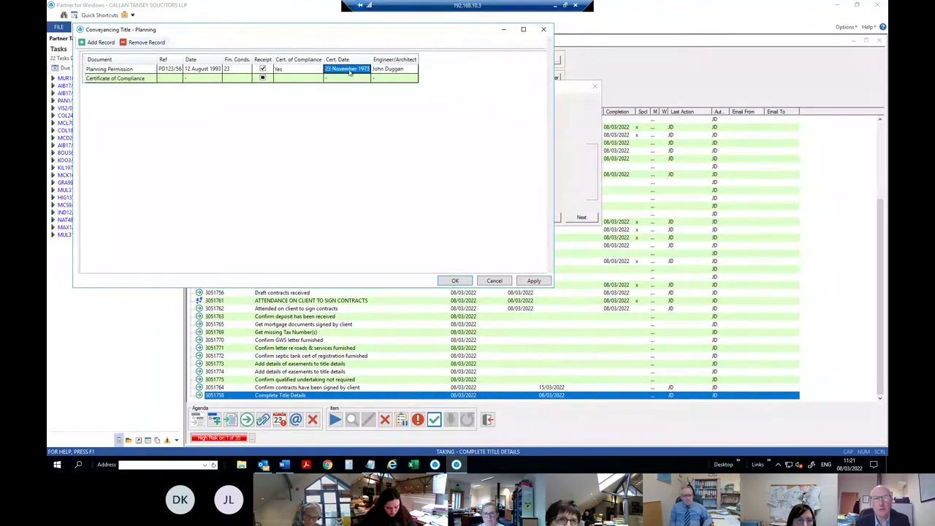
right_click(349, 70)
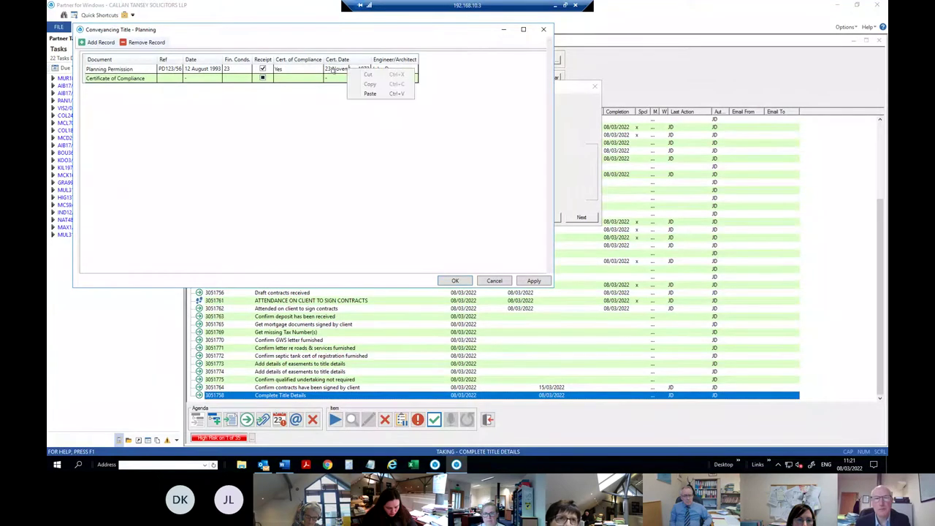
left_click(327, 68)
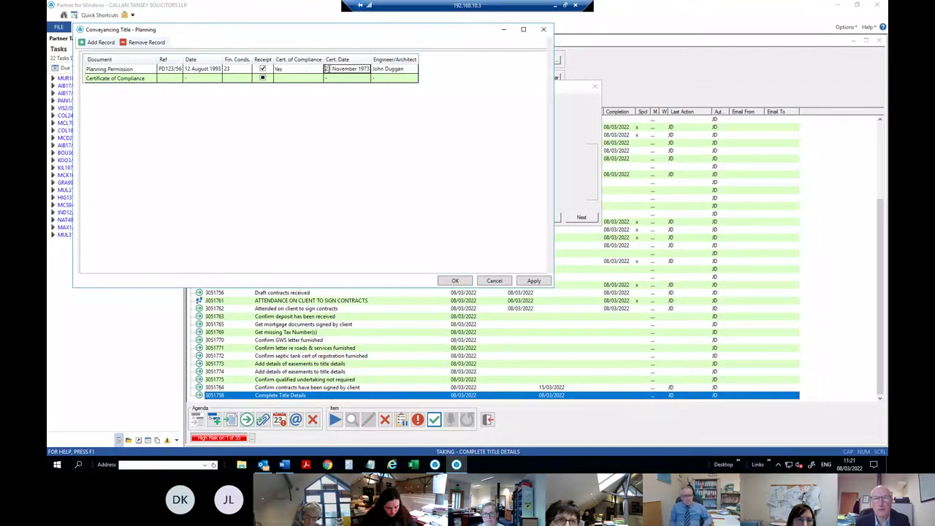
left_click_drag(327, 69, 363, 69)
right_click(361, 68)
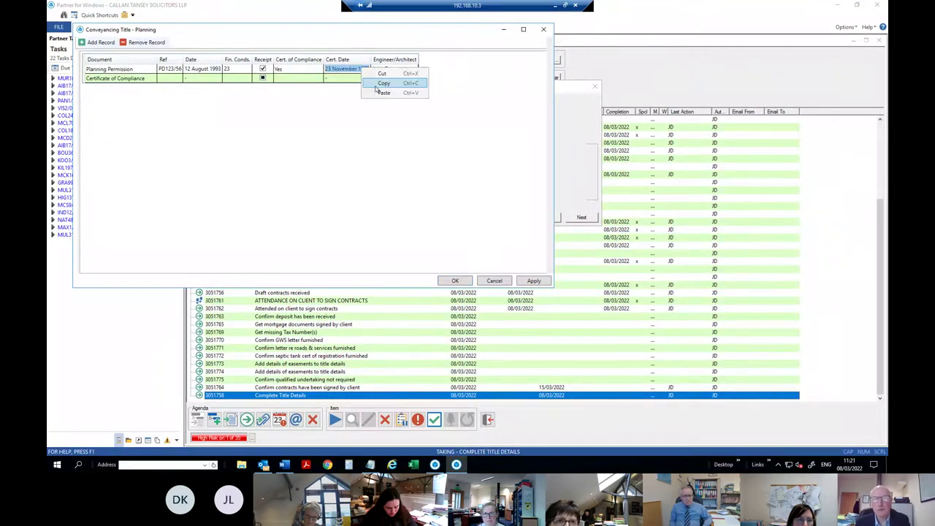
left_click(377, 84)
left_click(353, 78)
right_click(353, 79)
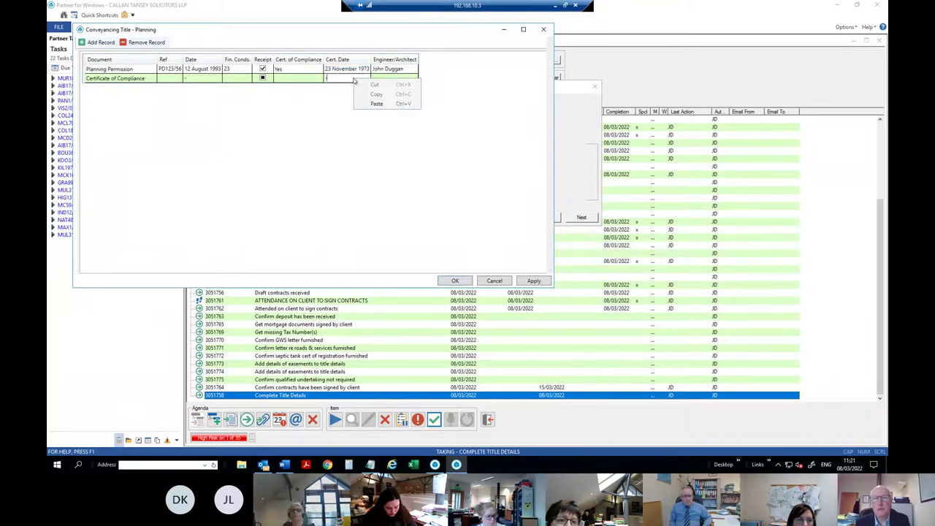
left_click(377, 103)
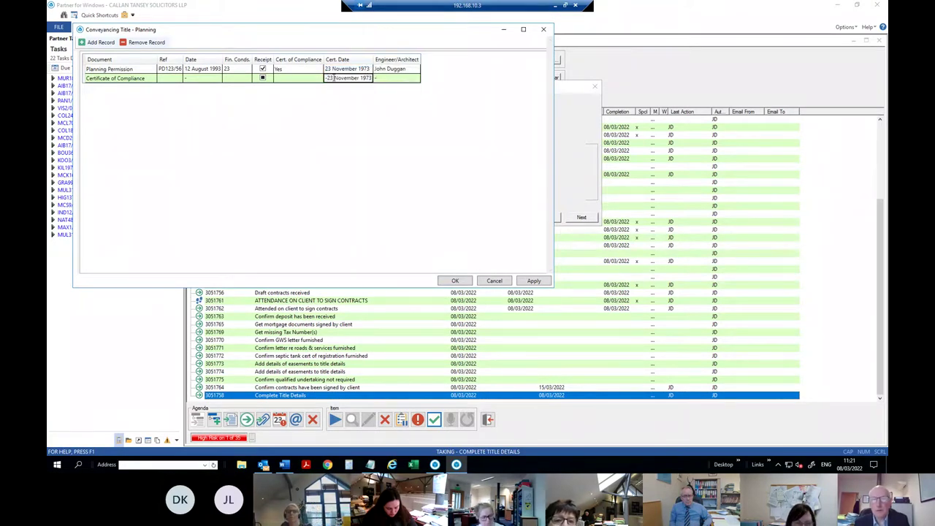
Copy the engineer/architect name from row 1 into the new record
left_click(387, 70)
left_click(398, 70)
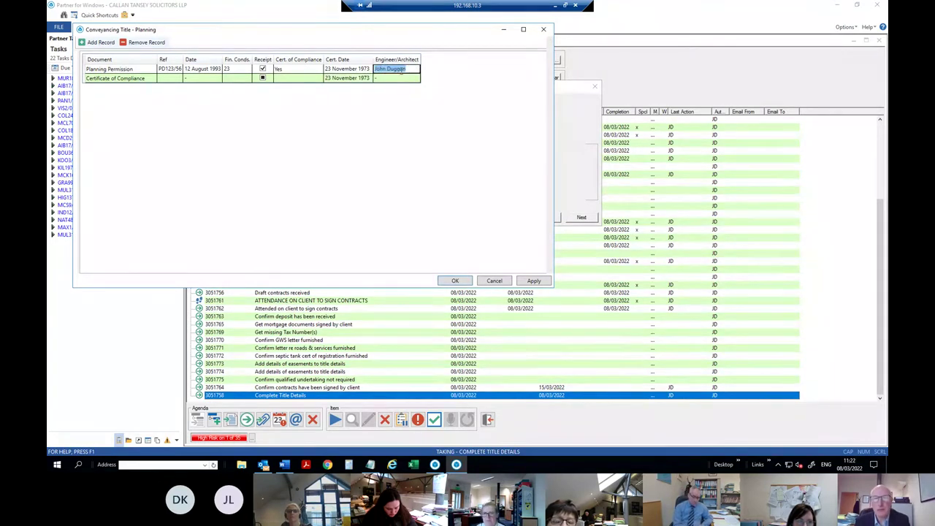
right_click(398, 71)
left_click(403, 84)
left_click(395, 80)
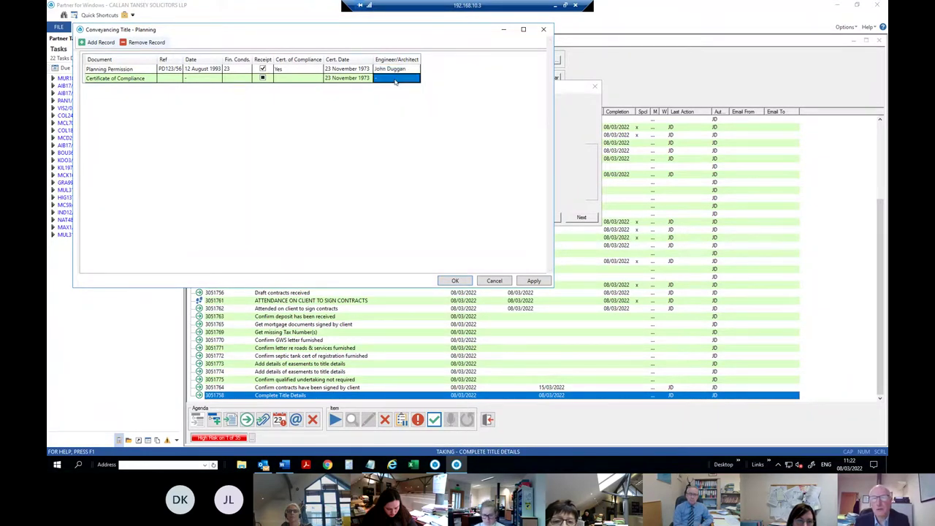
left_click(395, 81)
right_click(395, 82)
left_click(409, 104)
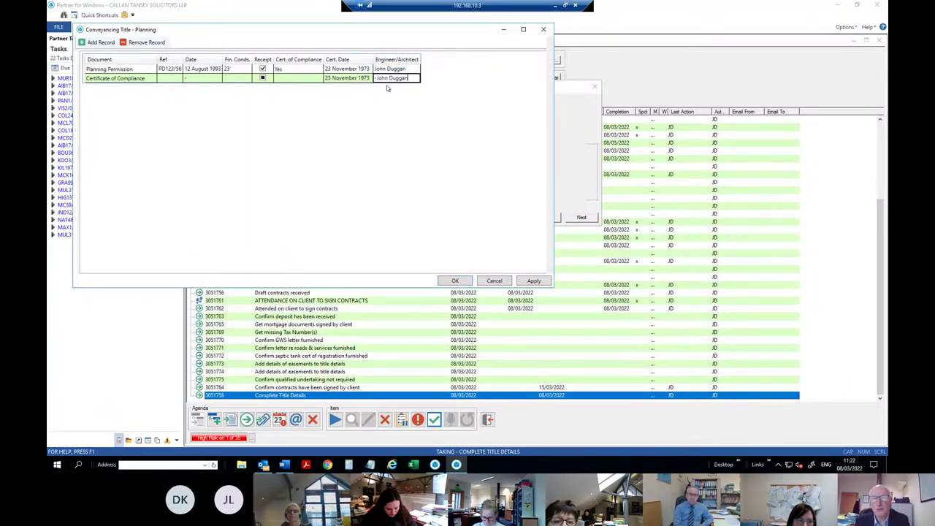
left_click(383, 99)
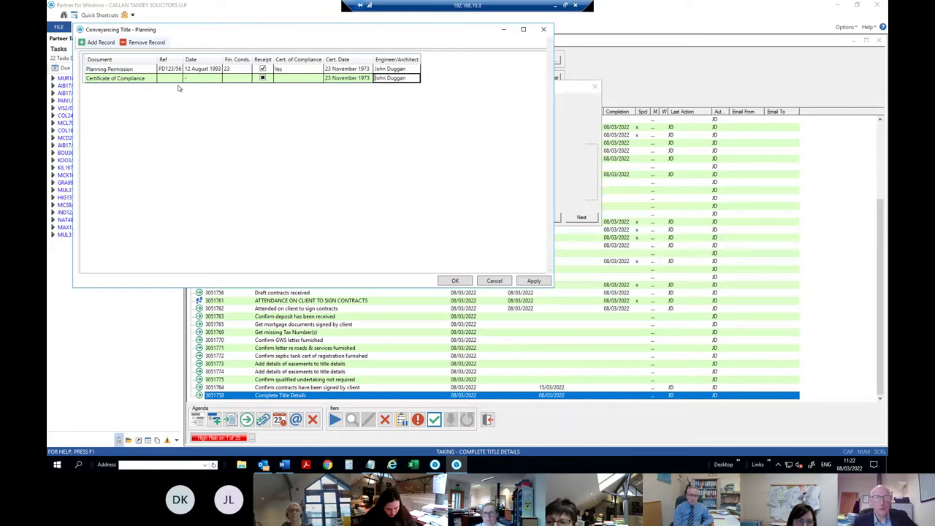
Set the new record's compliance certificate to Additional cert and save the planning records
left_click(289, 81)
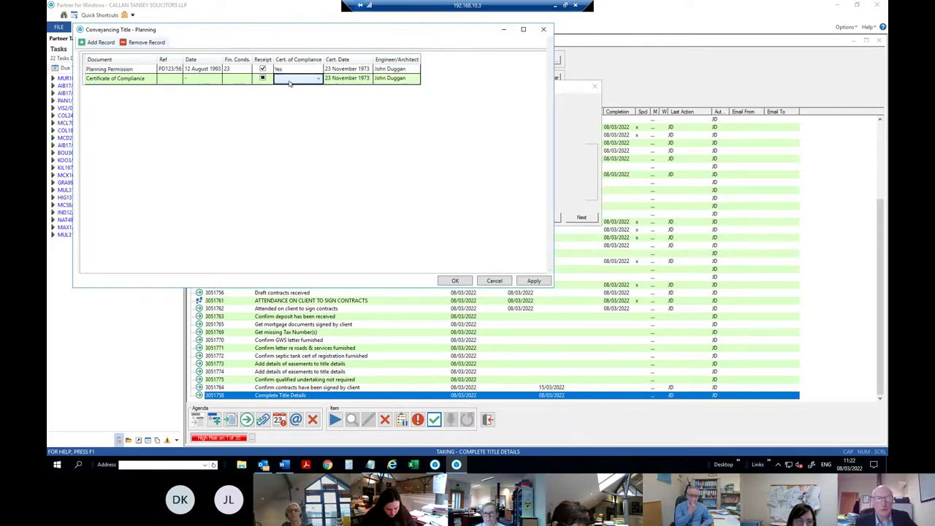
left_click(289, 82)
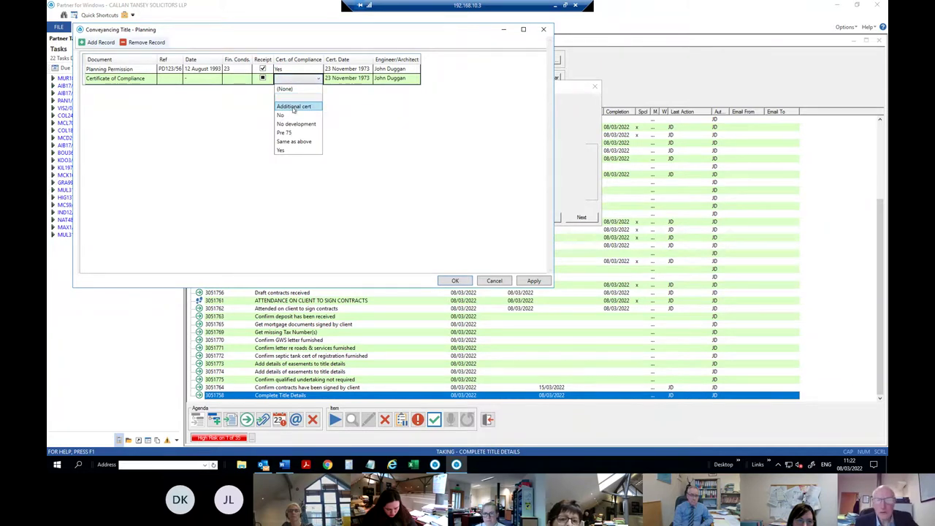
left_click(294, 107)
left_click(533, 281)
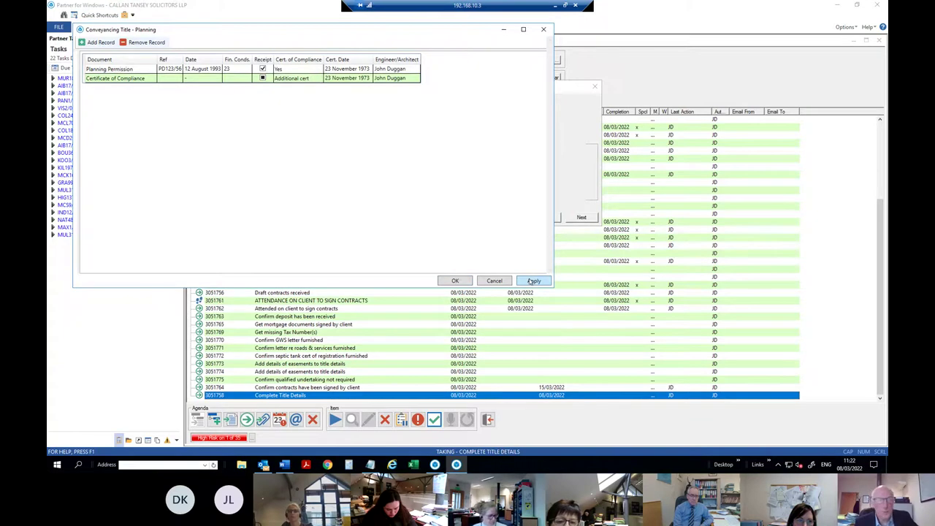
left_click(455, 281)
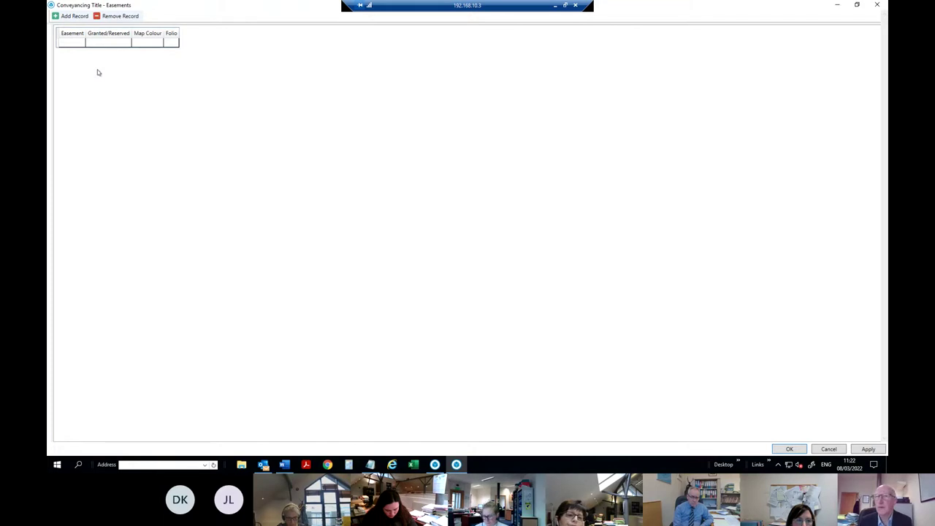
Set the first easement to right of way, granted, with map colour purple
left_click(74, 45)
left_click(75, 45)
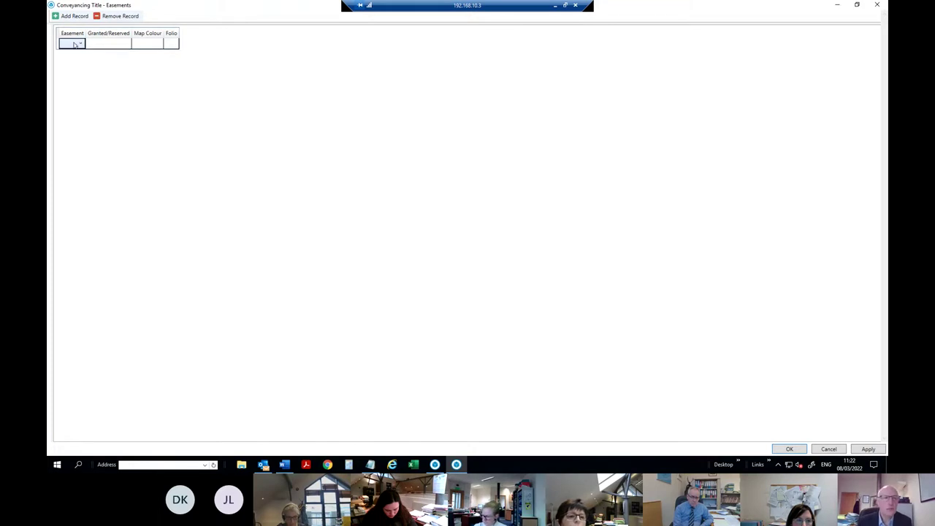
left_click(74, 45)
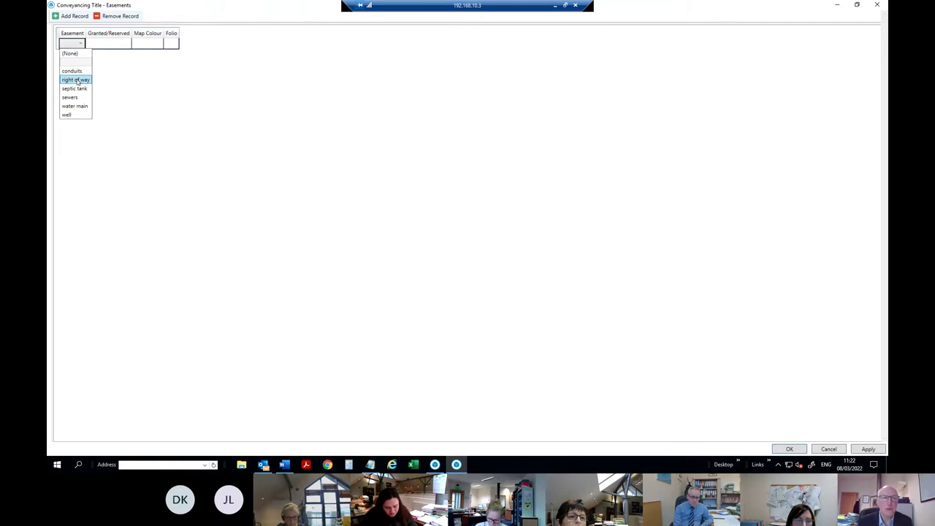
left_click(76, 80)
left_click(121, 44)
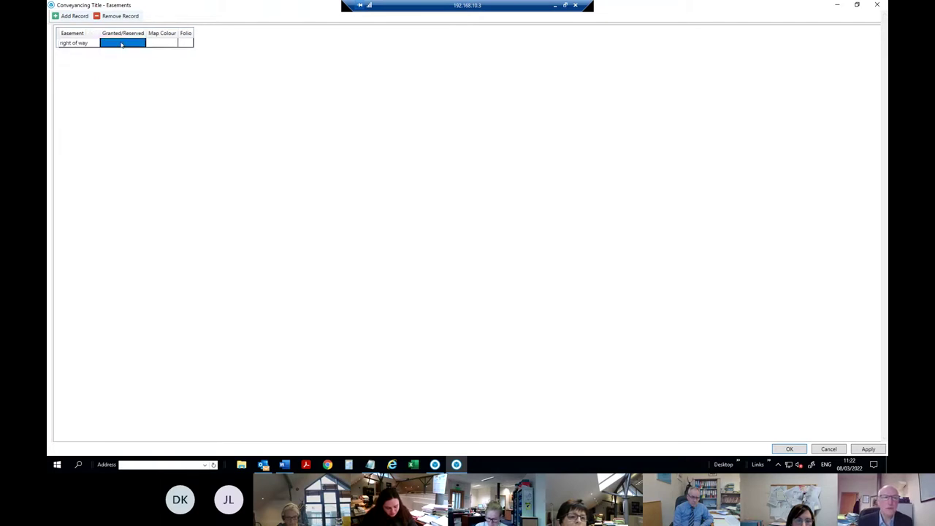
left_click(121, 44)
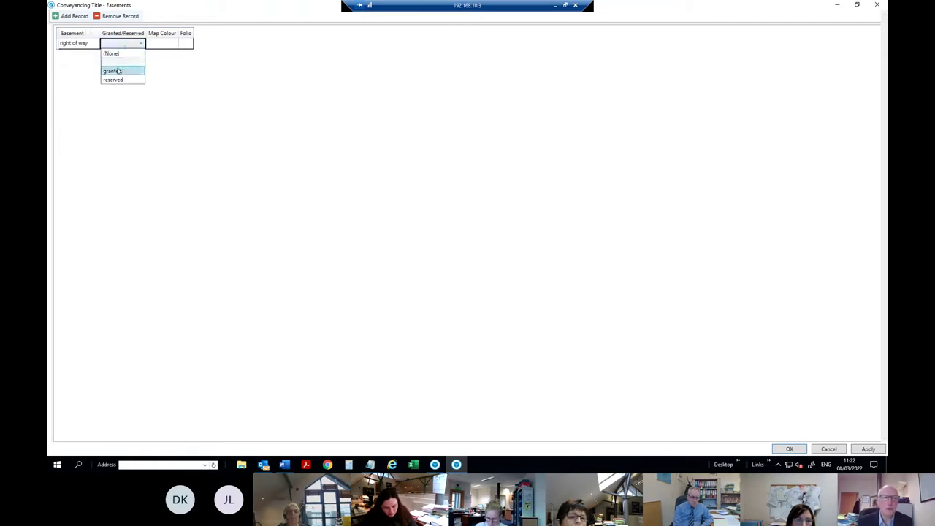
left_click(118, 71)
left_click(161, 44)
left_click(161, 44)
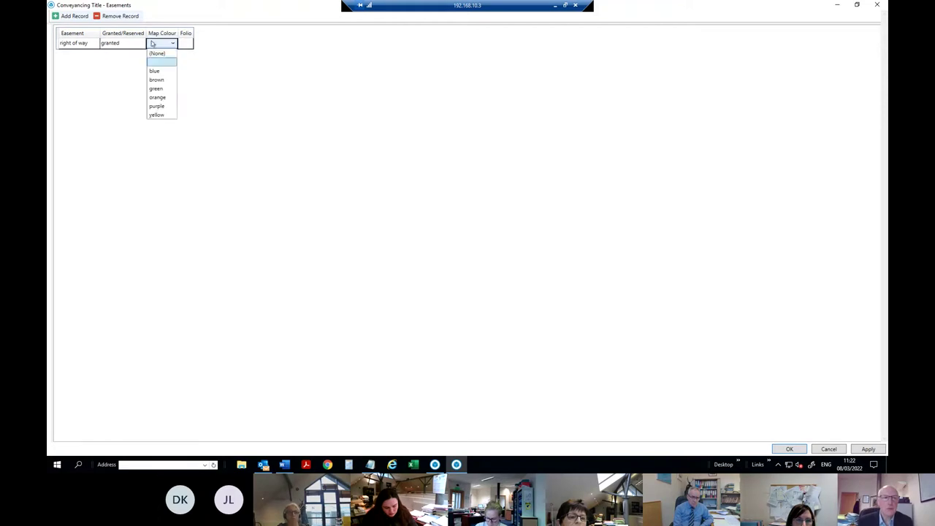
left_click(158, 107)
Enter the right of way's folio number, correcting the mistyped digits
left_click(184, 45)
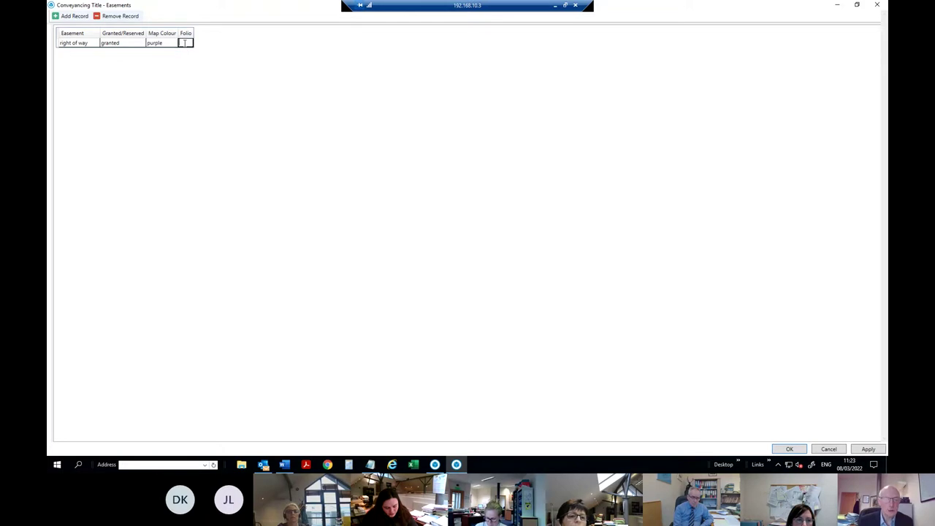
type("1243")
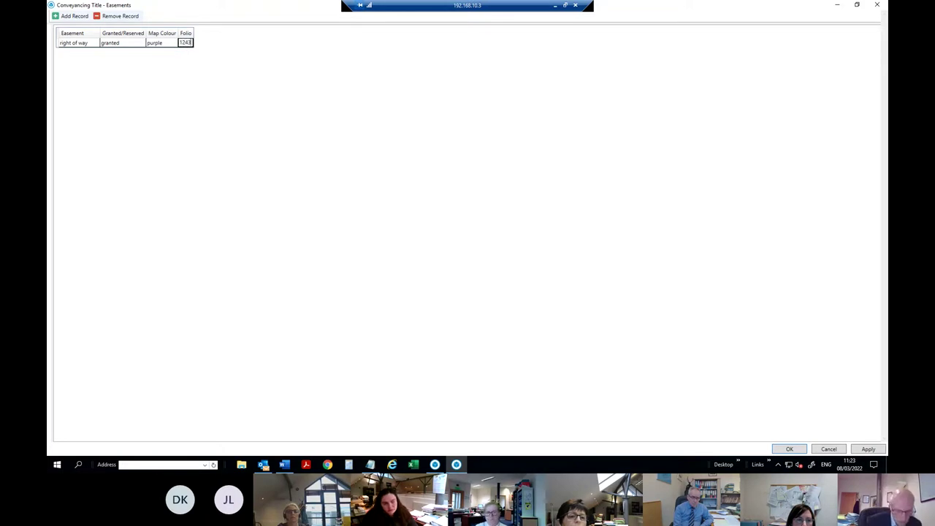
key("BackSpace")
key("BackSpace")
type("34")
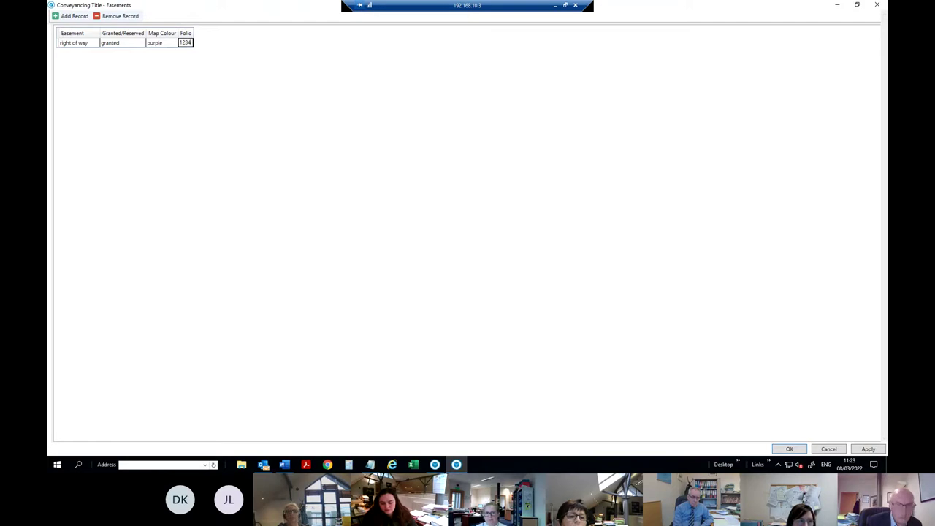
type("5F")
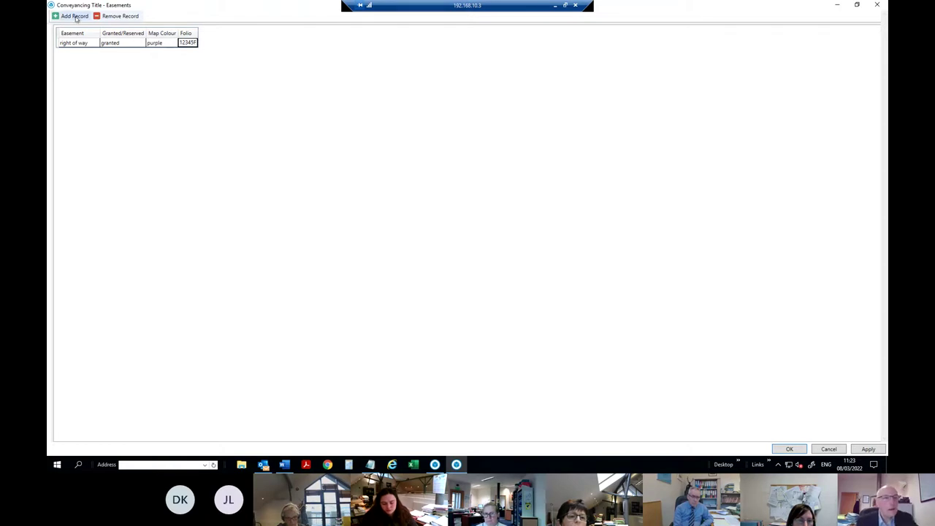
Add a new water main easement marked as reserved
left_click(76, 18)
left_click(80, 51)
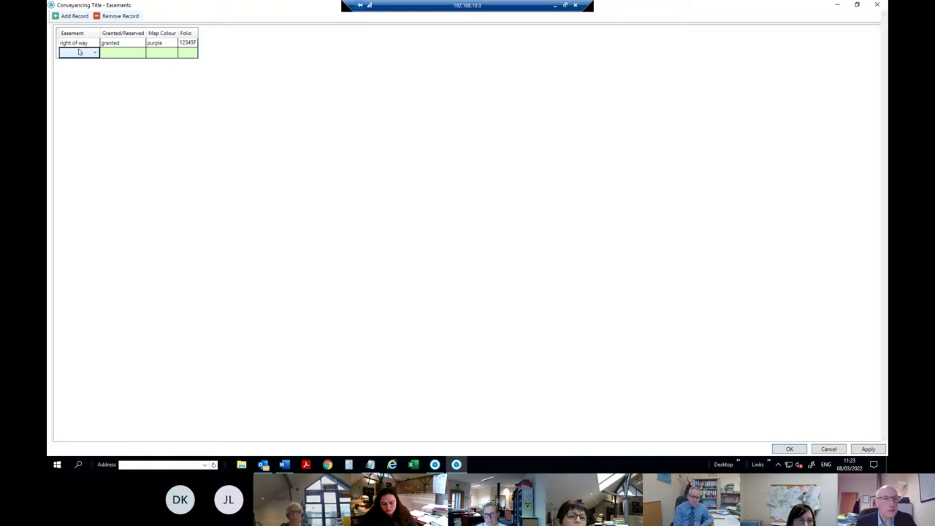
left_click(80, 51)
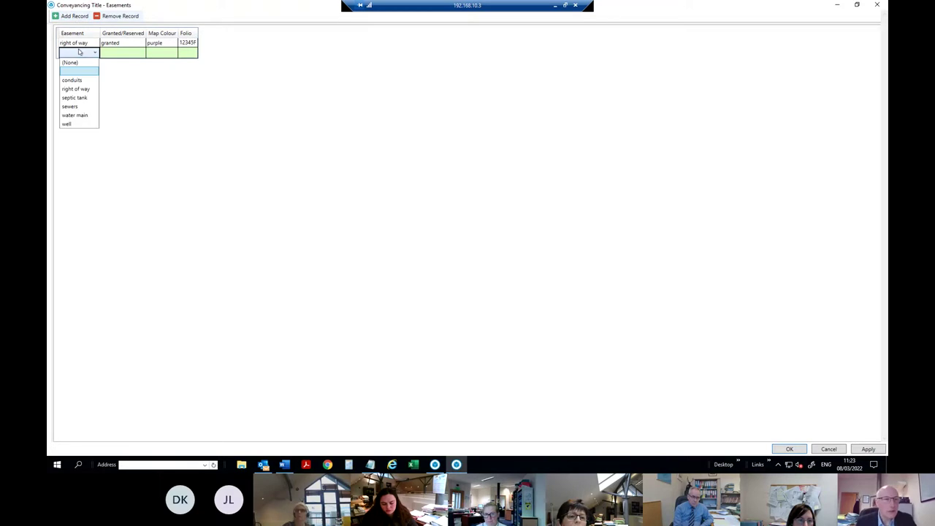
left_click(79, 114)
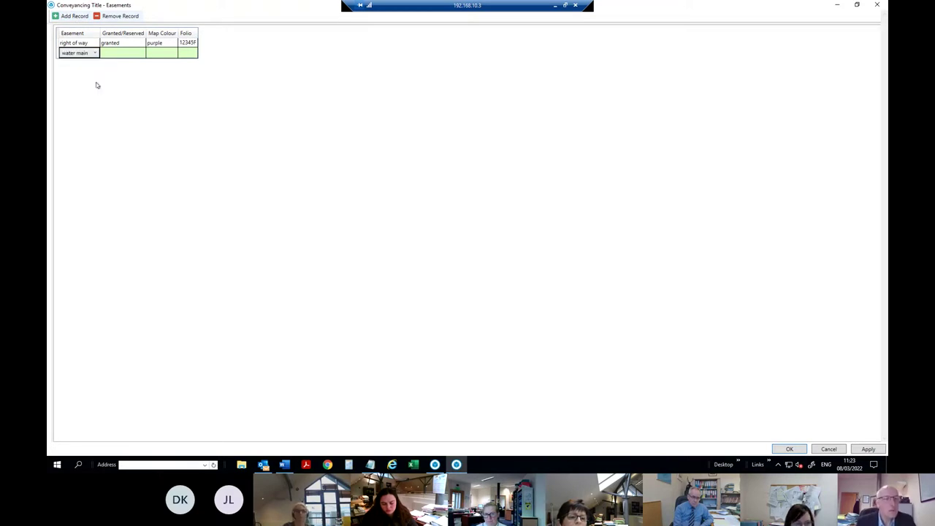
left_click(114, 54)
left_click(114, 55)
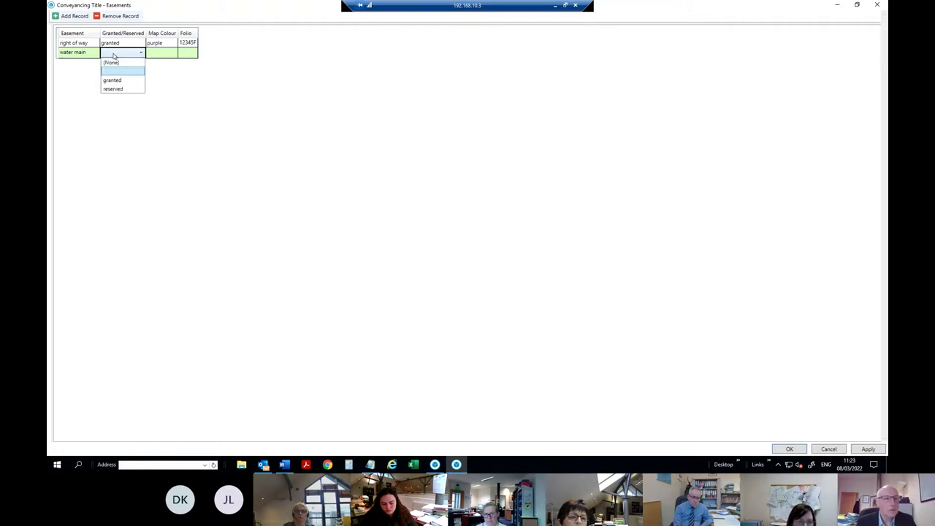
left_click(114, 88)
Recolour the right of way yellow and colour the water main blue
left_click(156, 44)
left_click(157, 45)
left_click(157, 44)
left_click(156, 115)
left_click(159, 54)
left_click(160, 54)
left_click(160, 54)
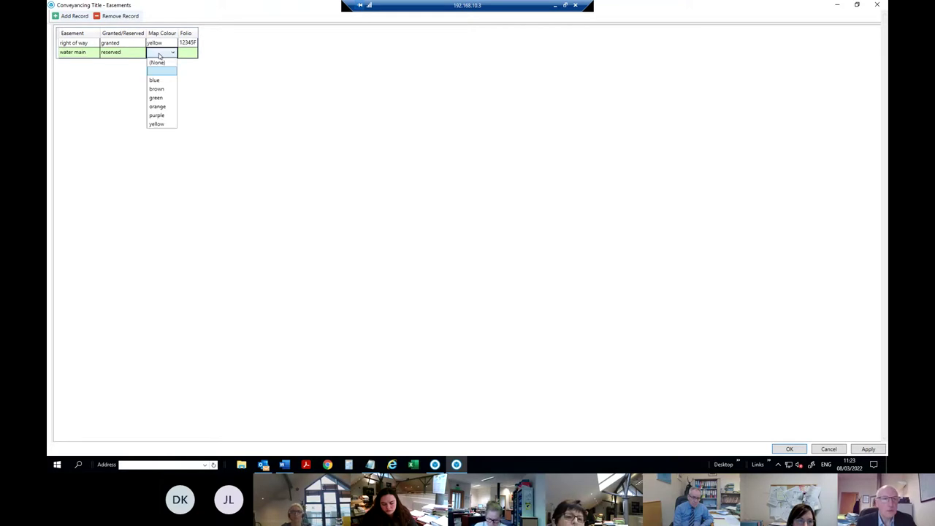
left_click(159, 82)
Enter folio 12345F for the water main and apply the easements
left_click(193, 53)
left_click(193, 52)
type("12")
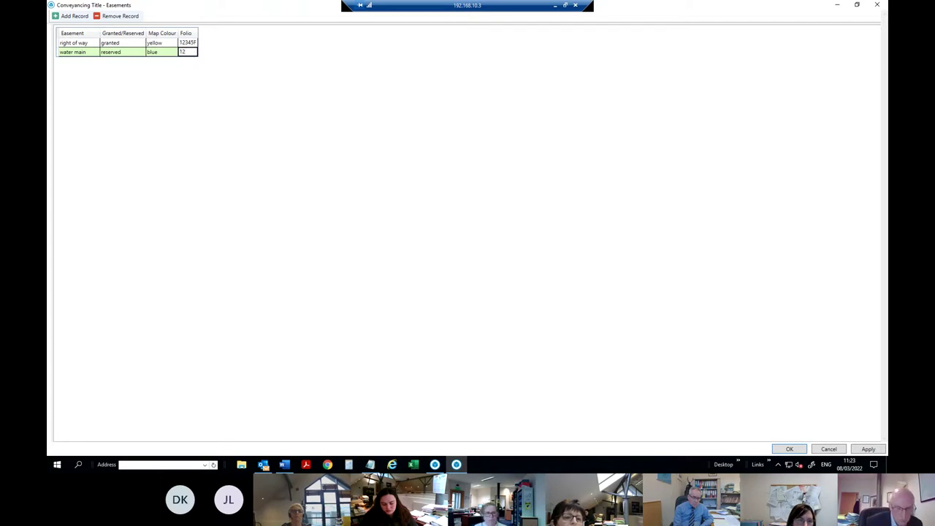
type("34")
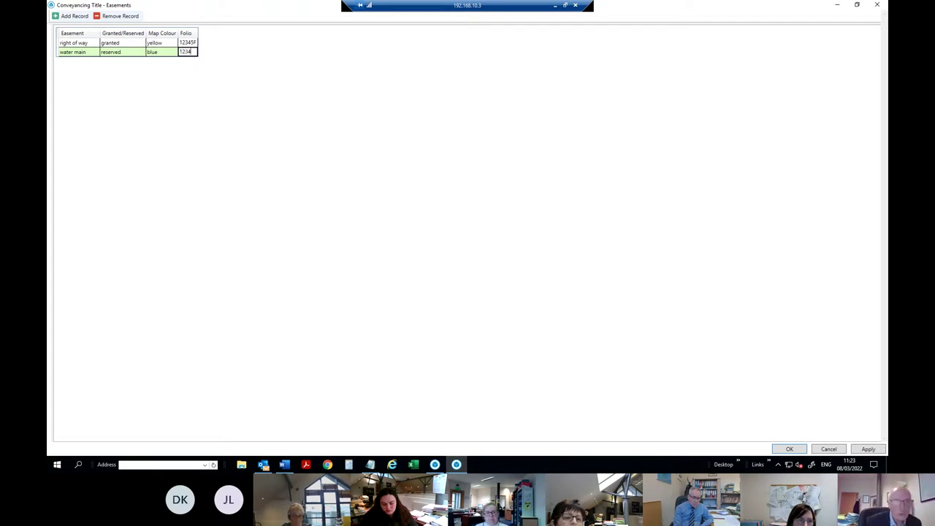
type("5")
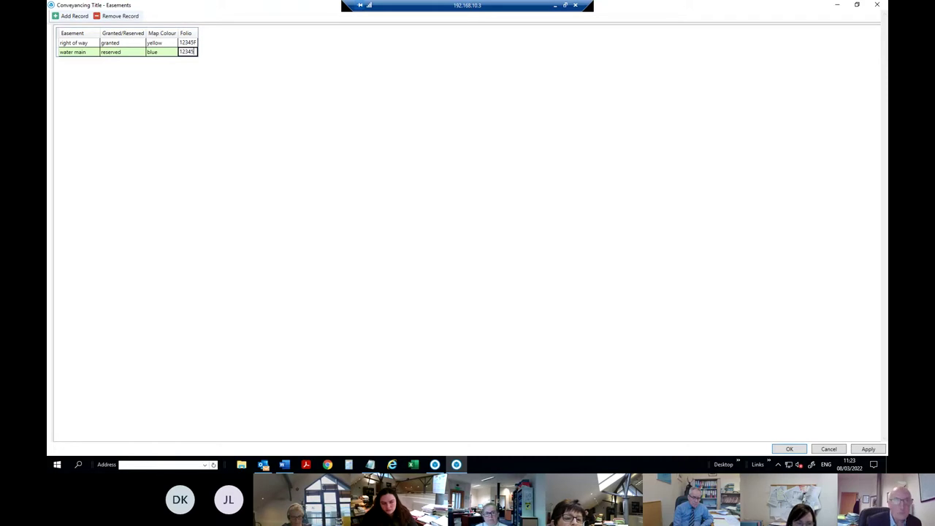
type("F")
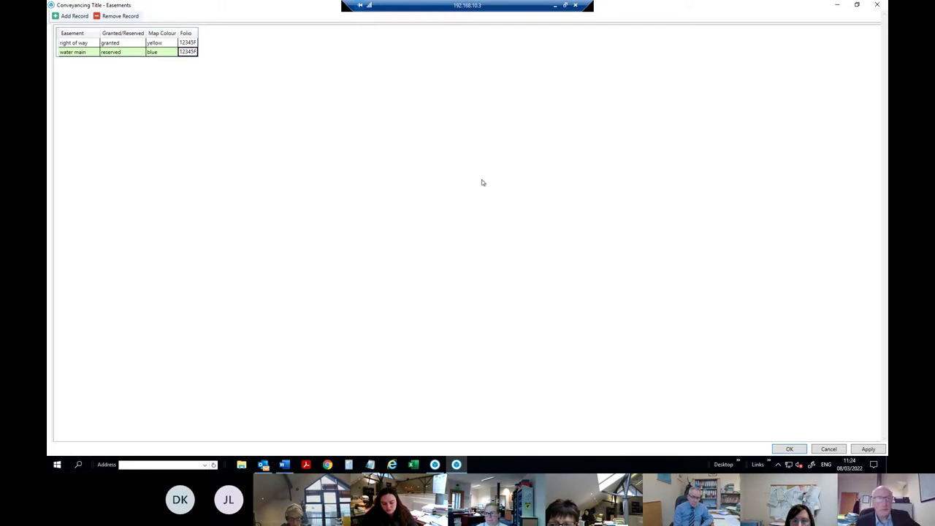
left_click(868, 449)
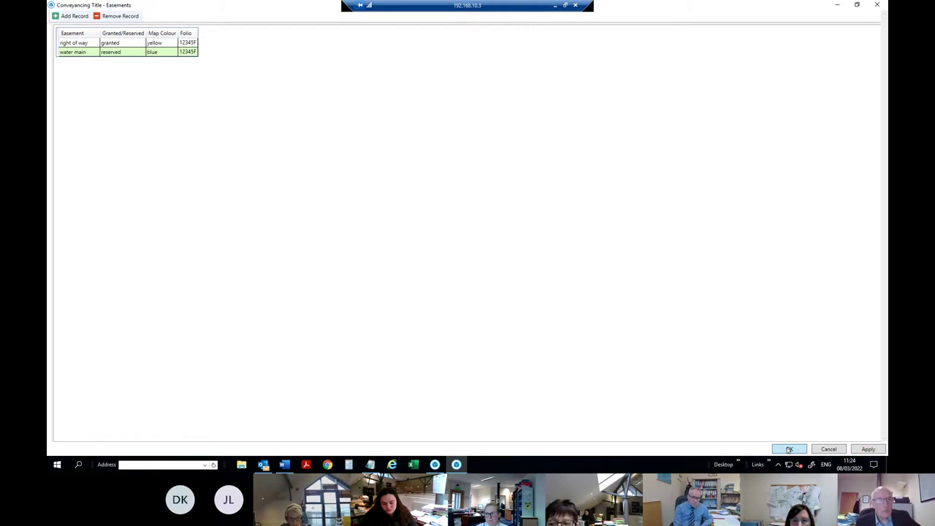
Confirm the easements, leave the unregistered documents type blank, then apply and close
left_click(789, 449)
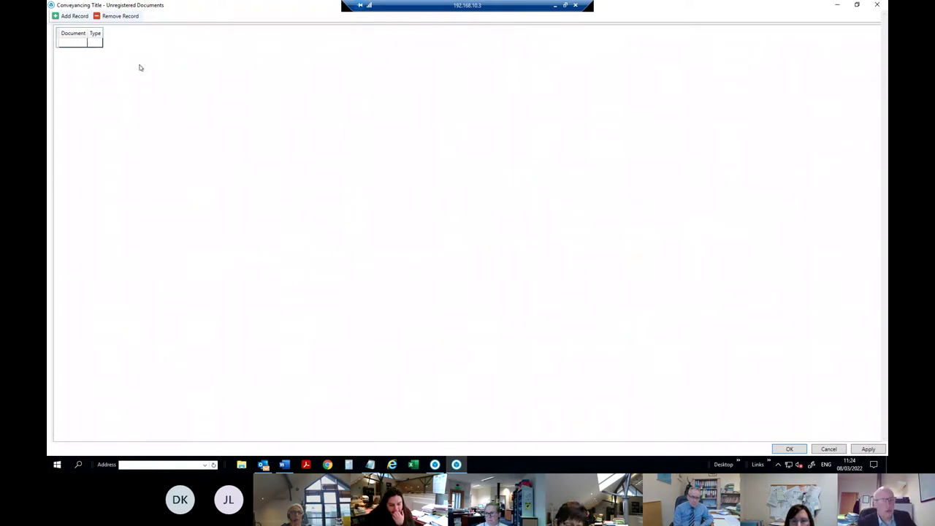
left_click(75, 42)
left_click(76, 43)
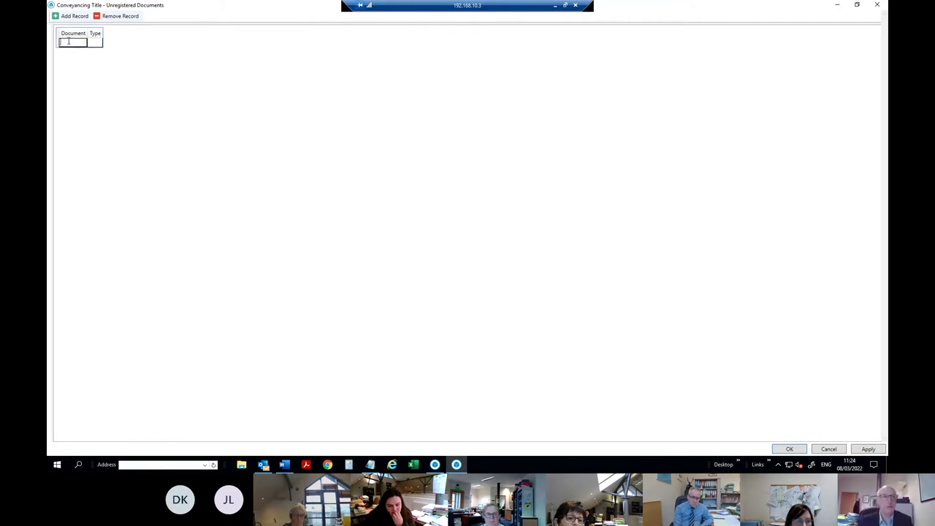
left_click(92, 43)
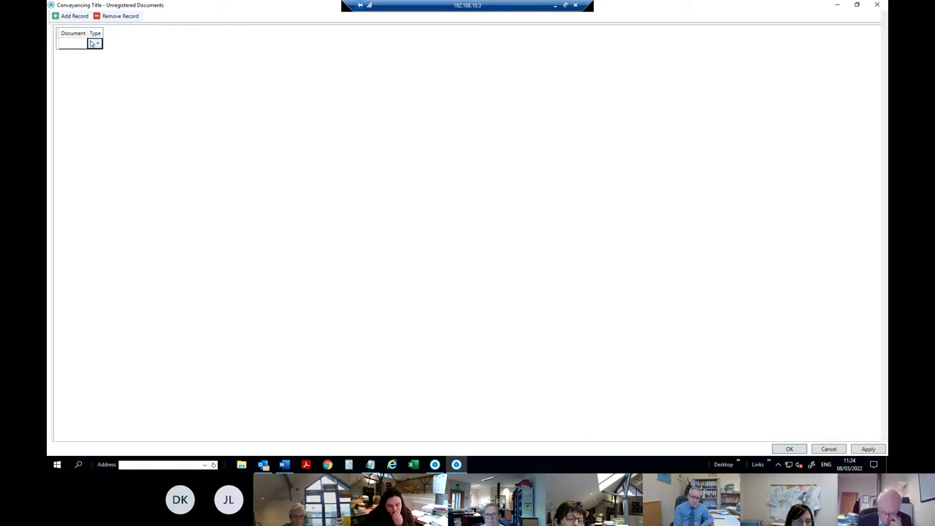
left_click(91, 43)
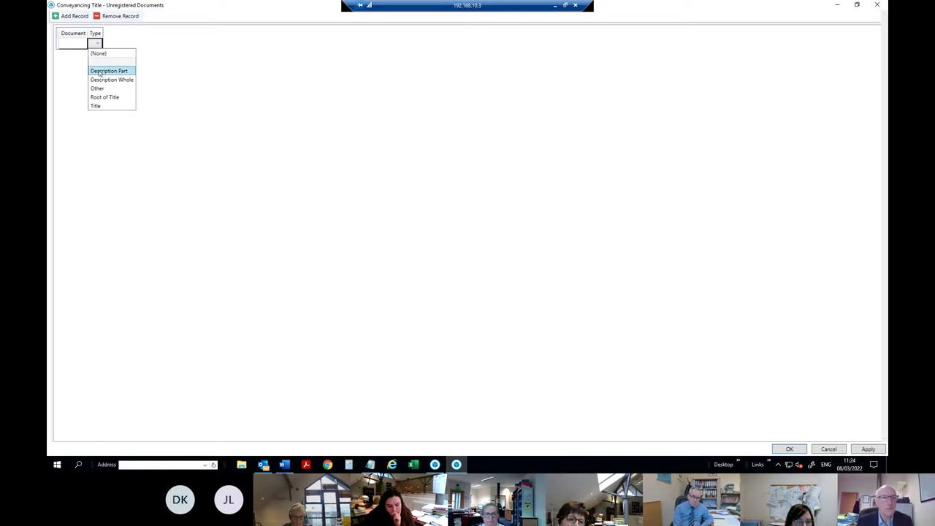
left_click(70, 74)
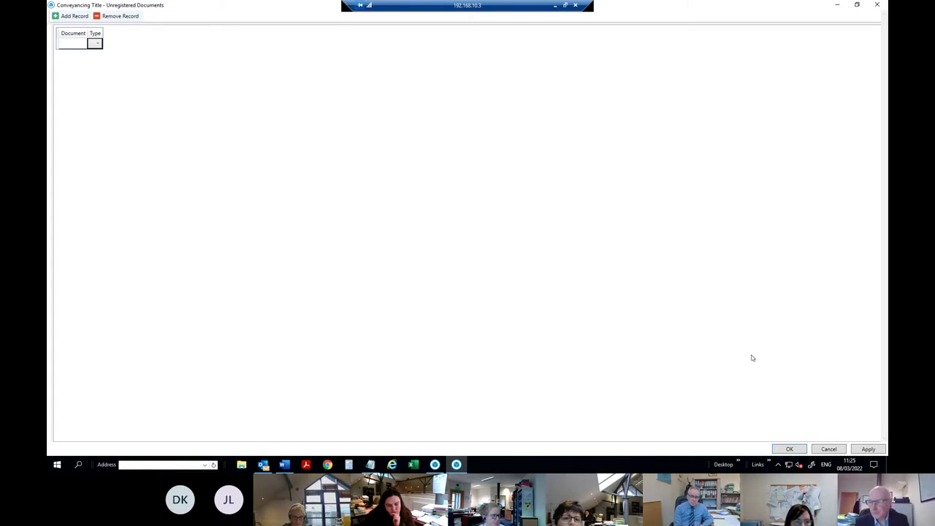
left_click(868, 449)
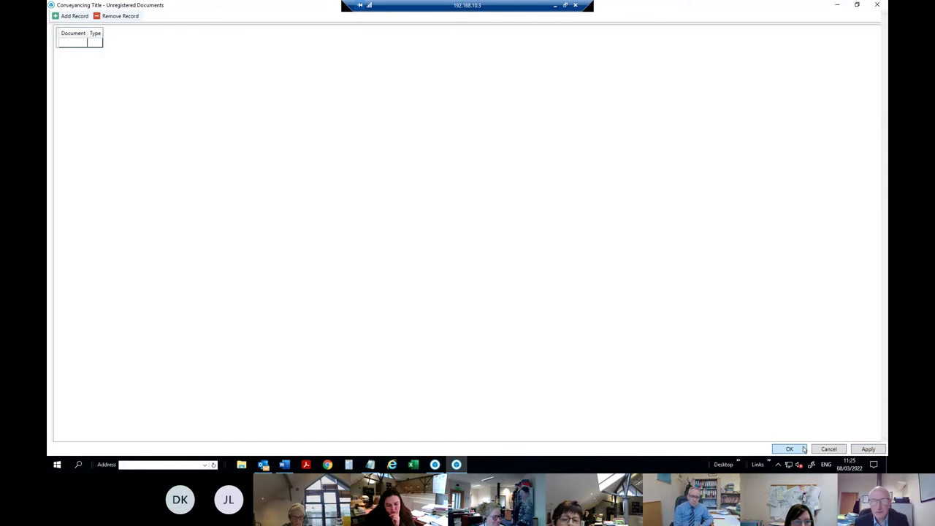
left_click(802, 450)
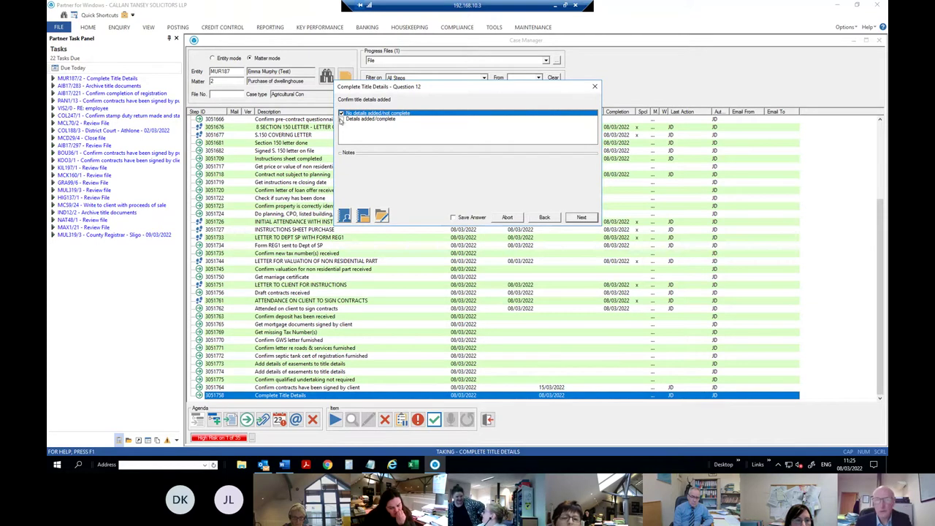
Answer Question 12 as details added/complete, then select the Check planning conditions step
left_click(341, 120)
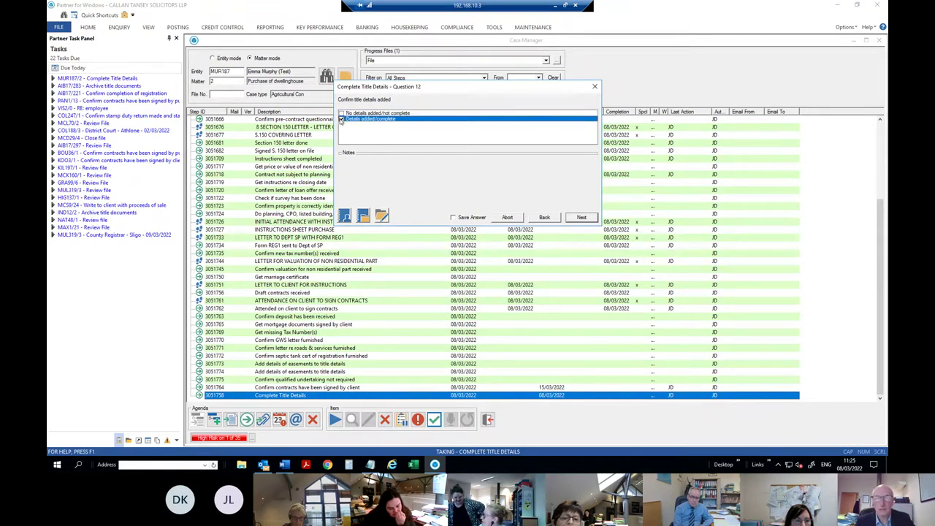
left_click(341, 114)
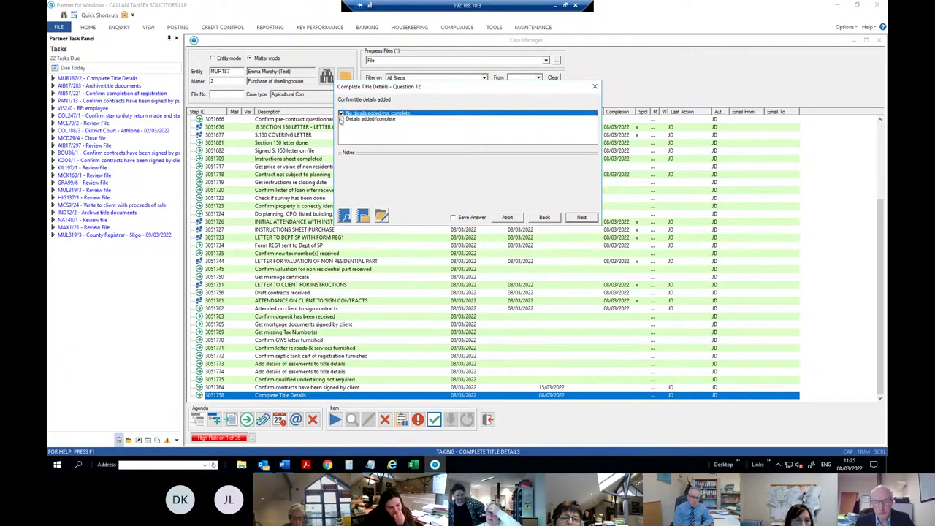
left_click(341, 119)
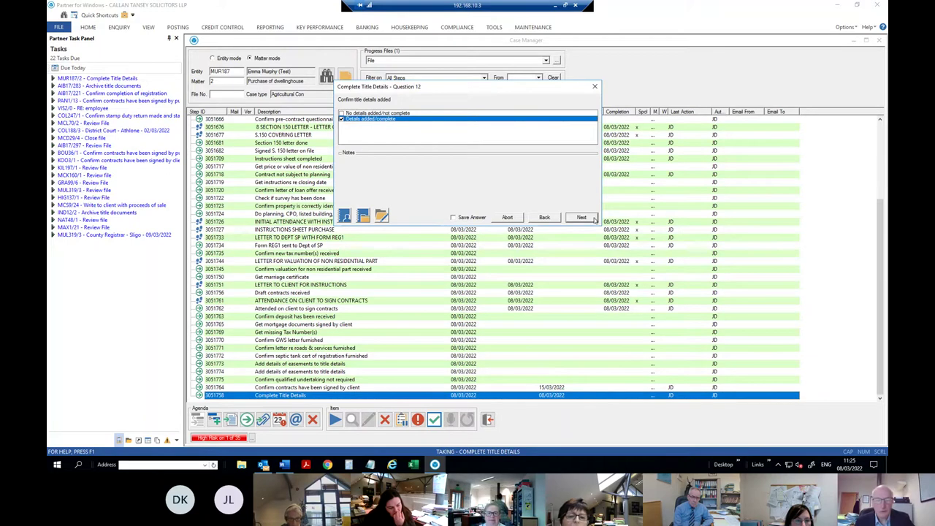
left_click(593, 217)
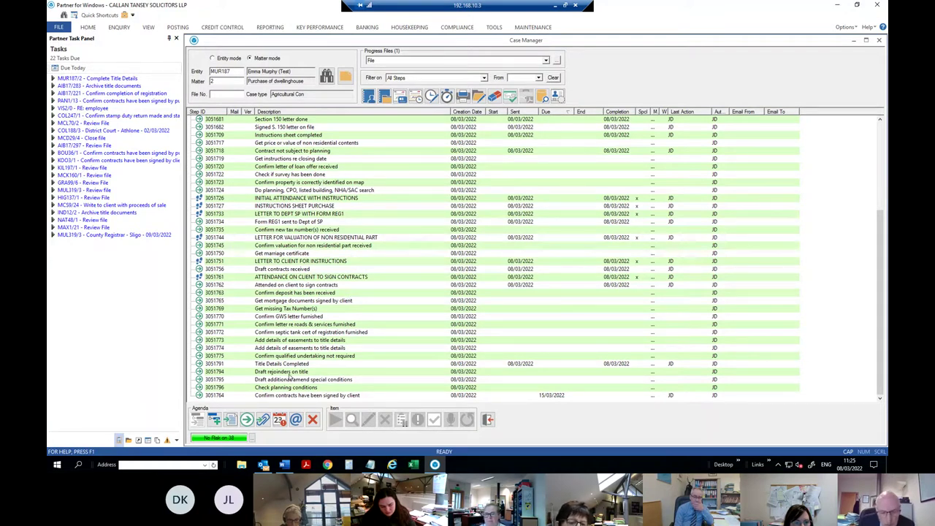
left_click(294, 388)
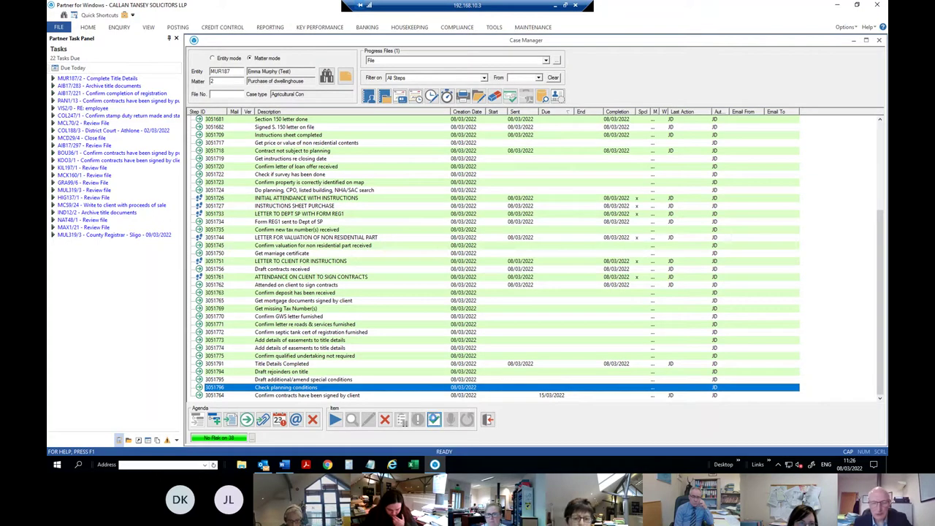
Complete the Check planning conditions step with the answer Checked/Ok
left_click(433, 419)
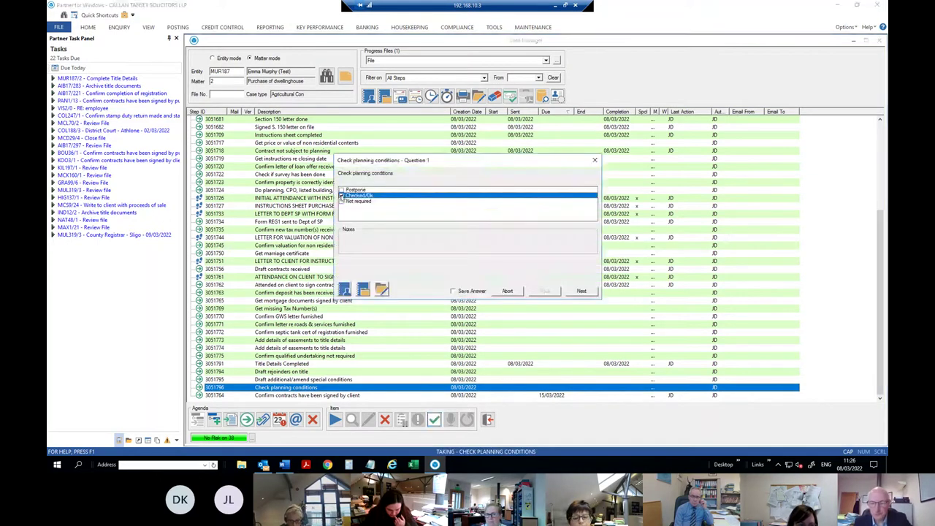
double_click(341, 196)
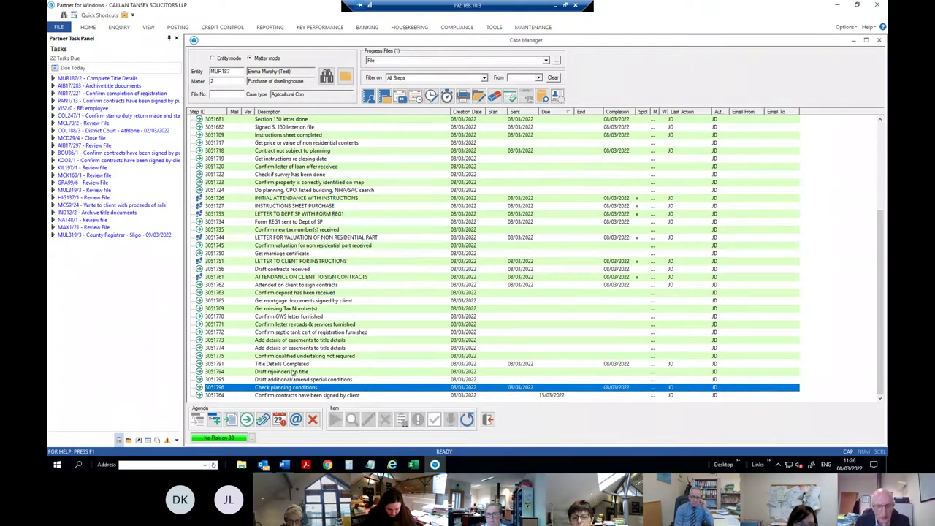
left_click(293, 372)
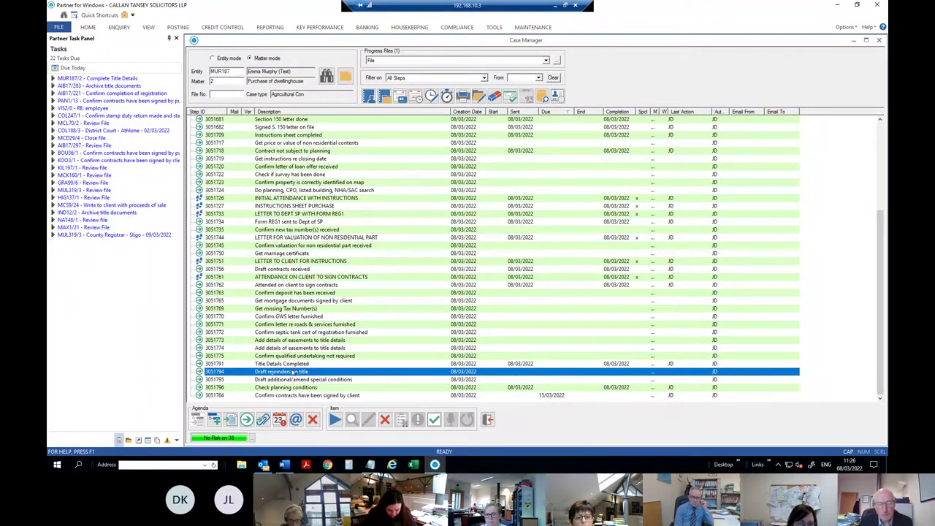
Answer Yes that the client signed the contracts, then select the Draft rejoinders on title step
left_click(286, 395)
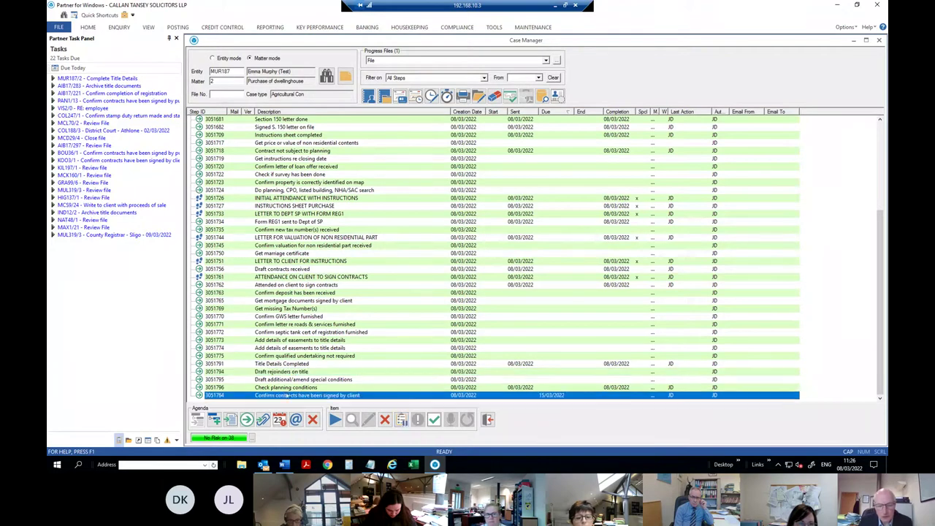
left_click(434, 419)
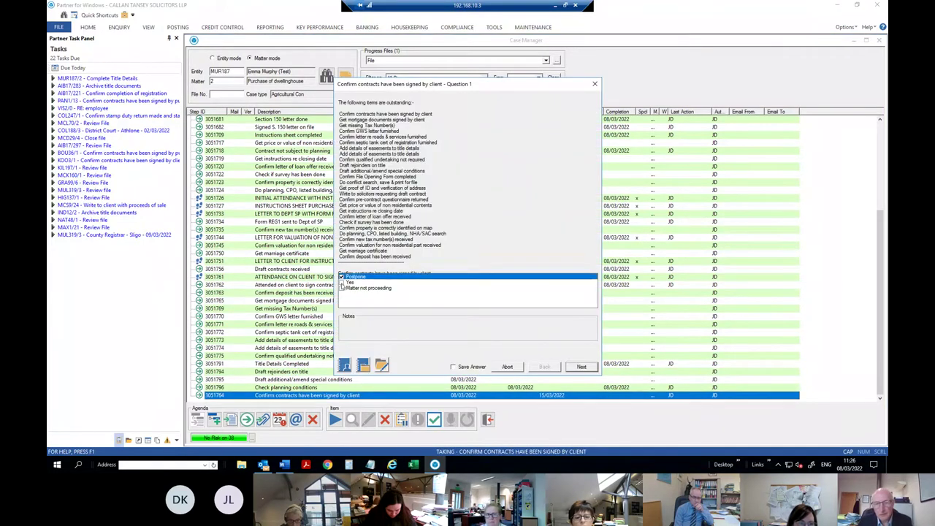
left_click(342, 282)
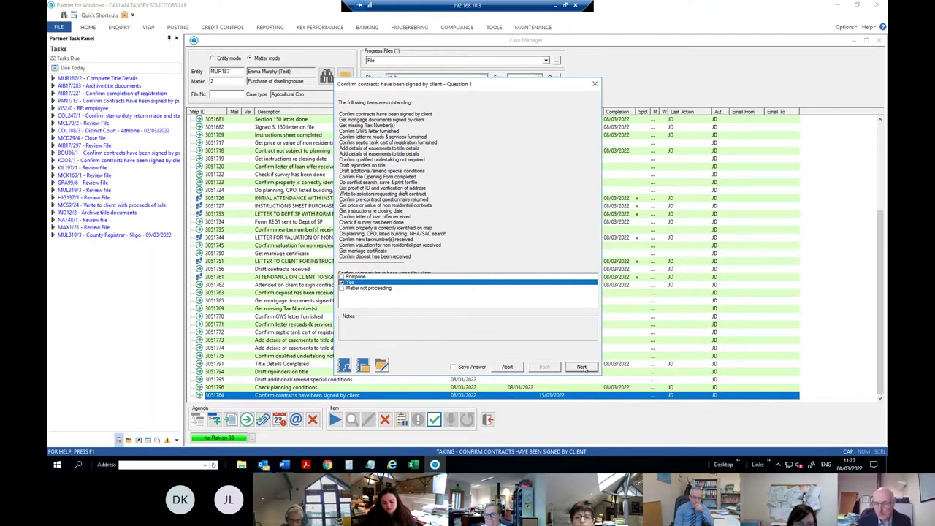
left_click(581, 368)
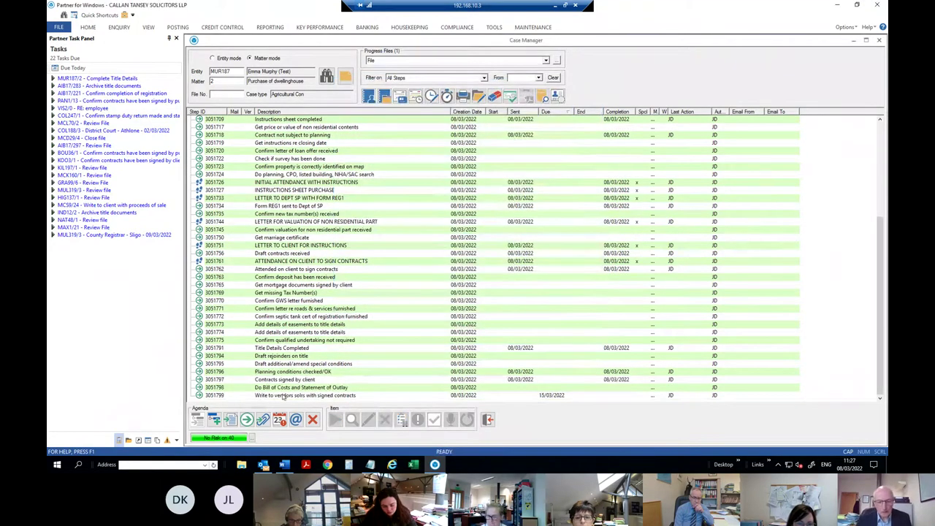
left_click(283, 395)
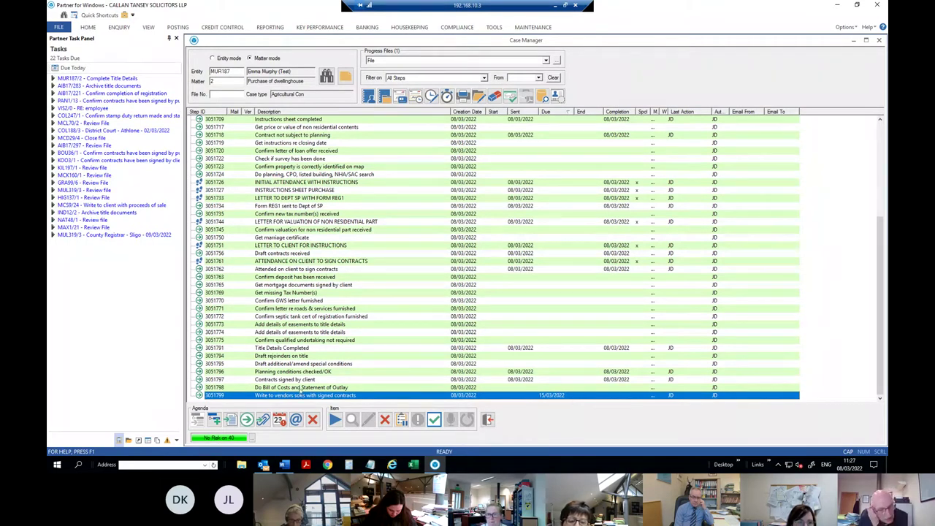
left_click(297, 357)
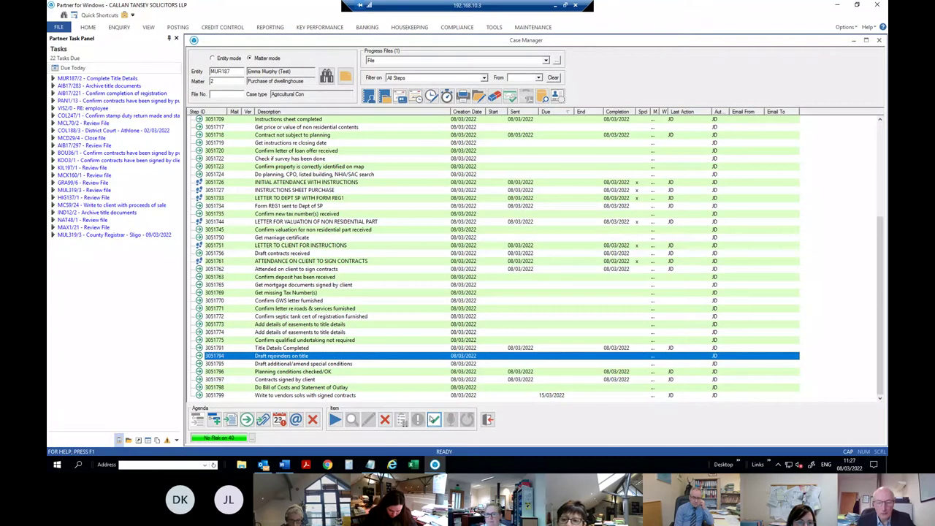
Run the Draft rejoinders on title step, answering Yes to generate the rejoinders letter in Word
left_click(433, 419)
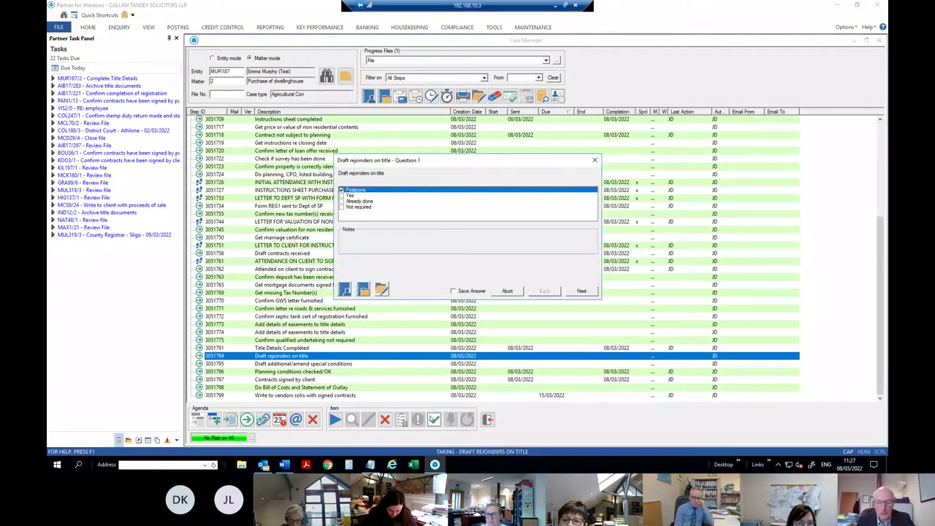
left_click(343, 196)
left_click(589, 290)
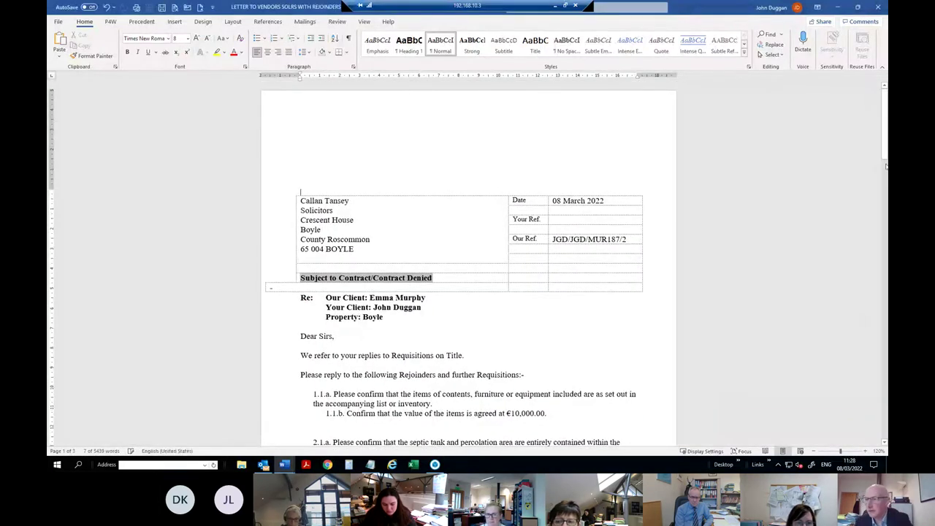
key("alt+Tab")
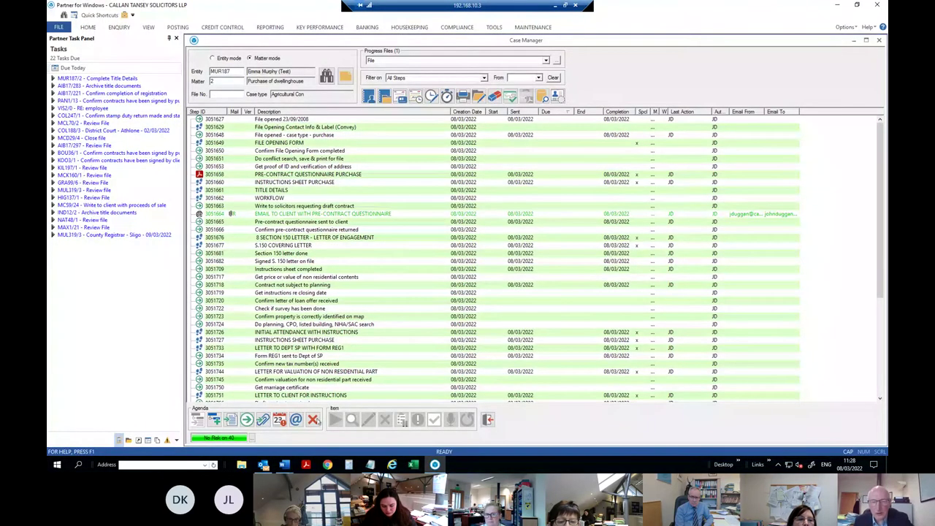
key("alt+Tab")
left_click_drag(881, 131, 885, 162)
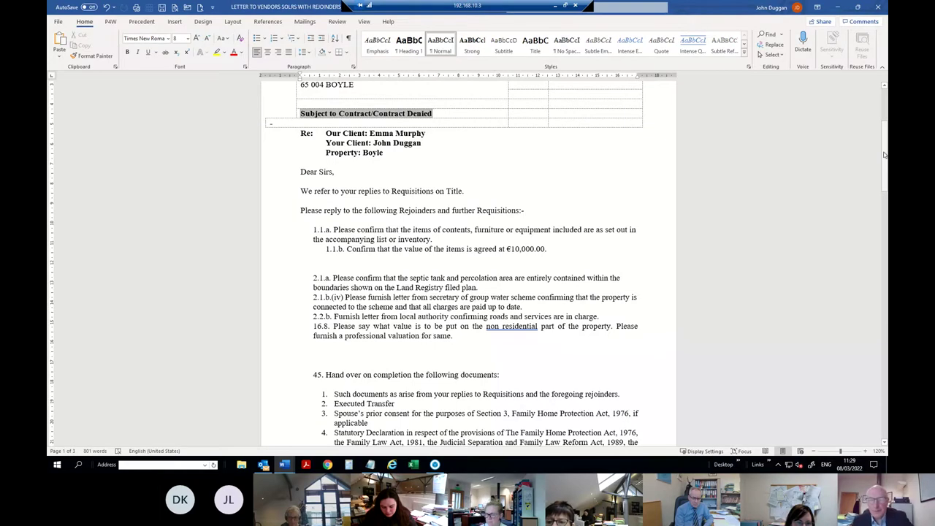
Outdent item 1.1.b to align with 1.1.a and delete the blank line before 2.1.a
left_click_drag(884, 155, 882, 157)
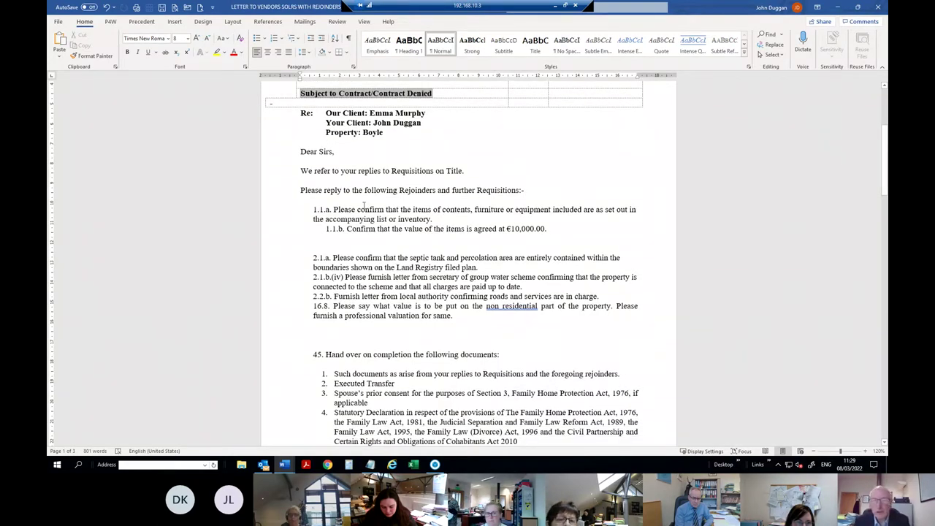
left_click(327, 228)
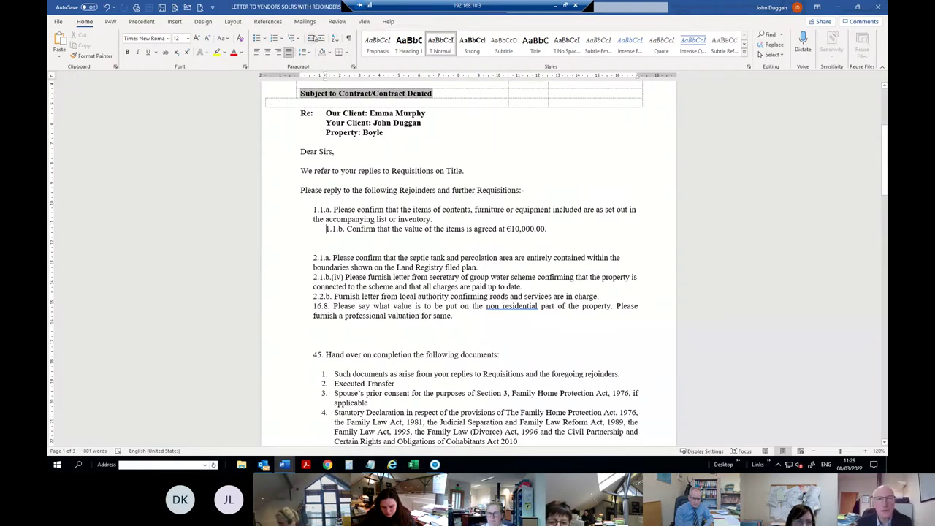
left_click(312, 38)
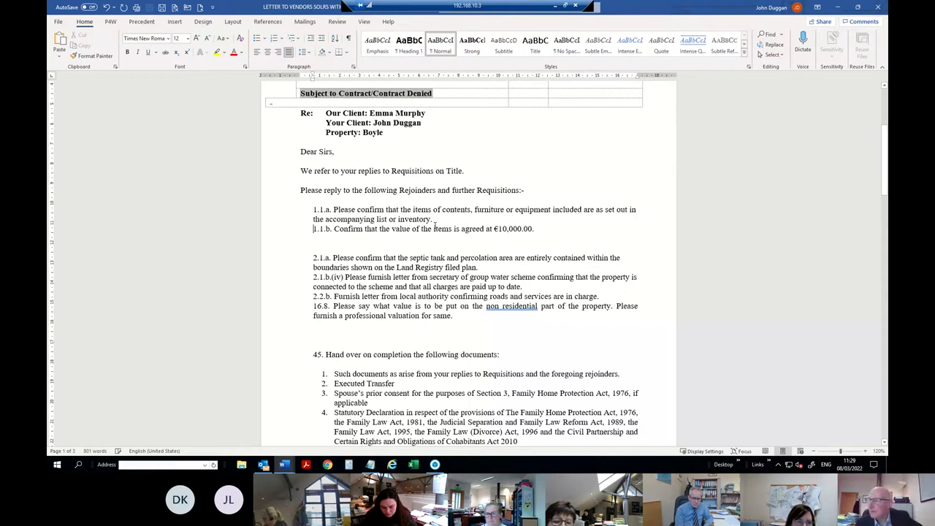
left_click(382, 237)
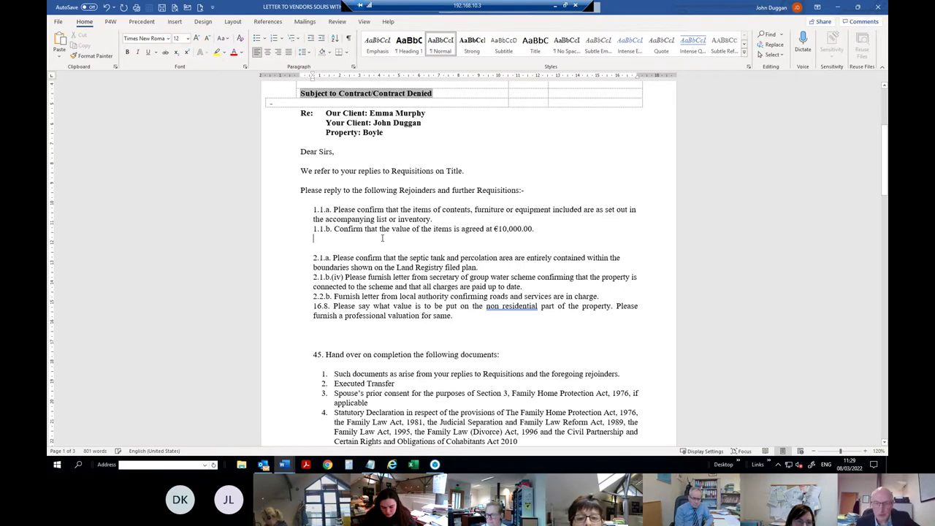
key("Delete")
key("Delete")
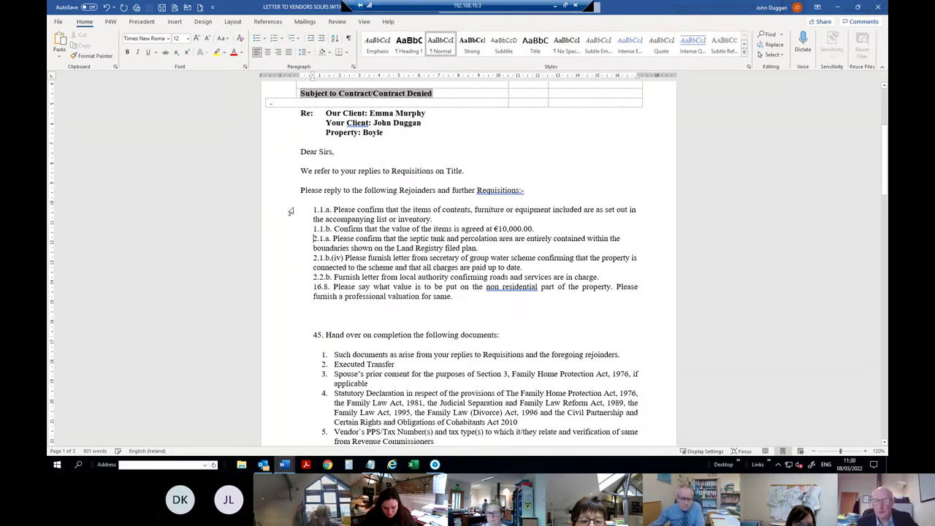
Delete the 1.1.a paragraph, review items 1.1.b through 16.8, and remove the blank line above item 45
left_click_drag(286, 210, 284, 226)
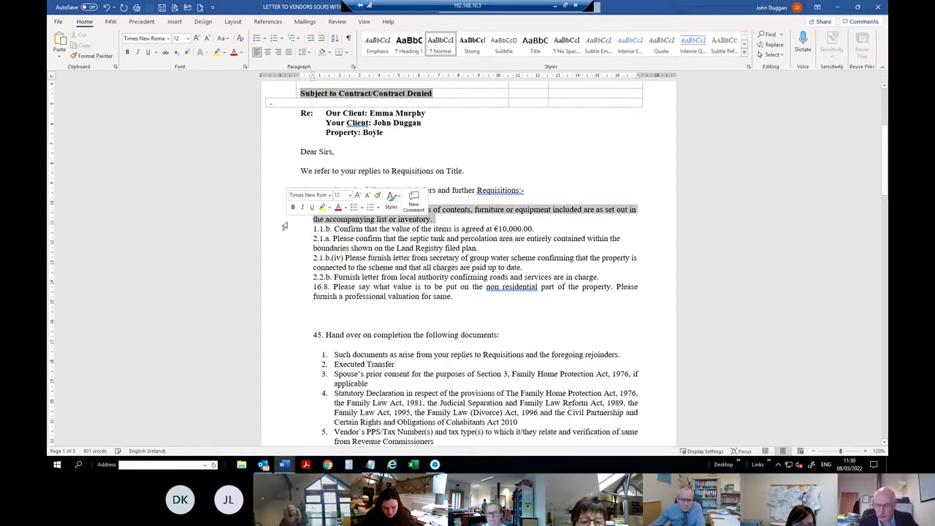
key("Delete")
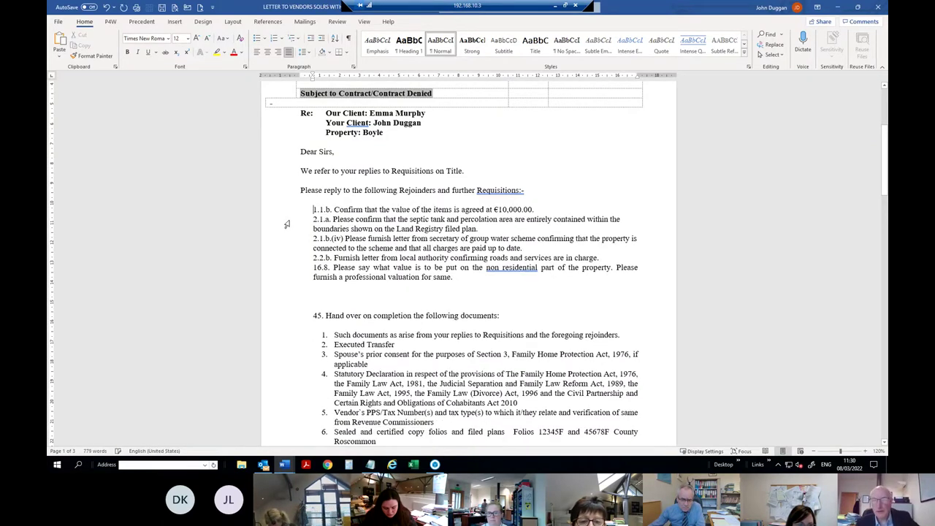
left_click(287, 212)
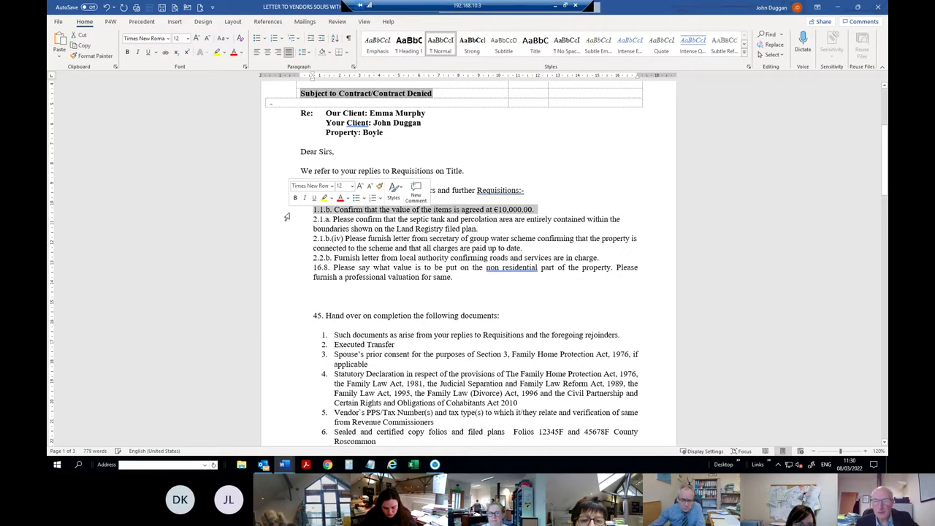
left_click(285, 221)
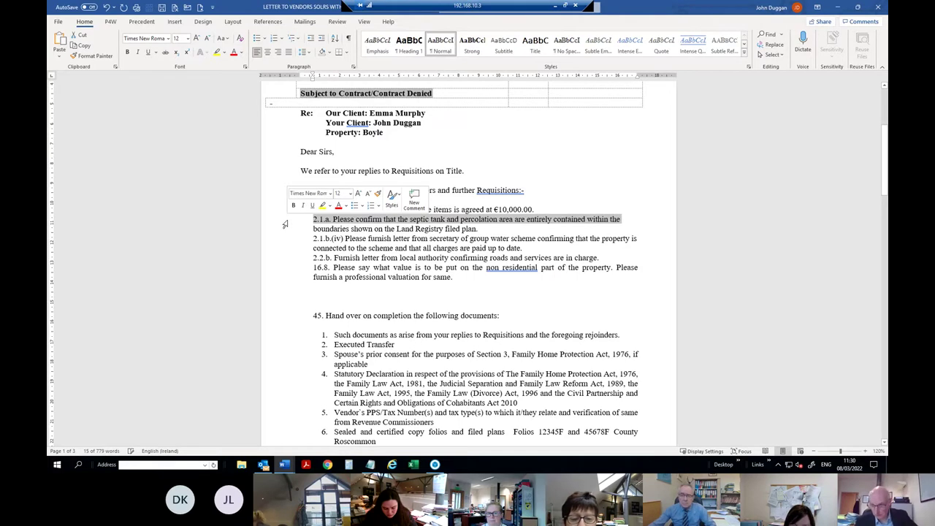
left_click(283, 259)
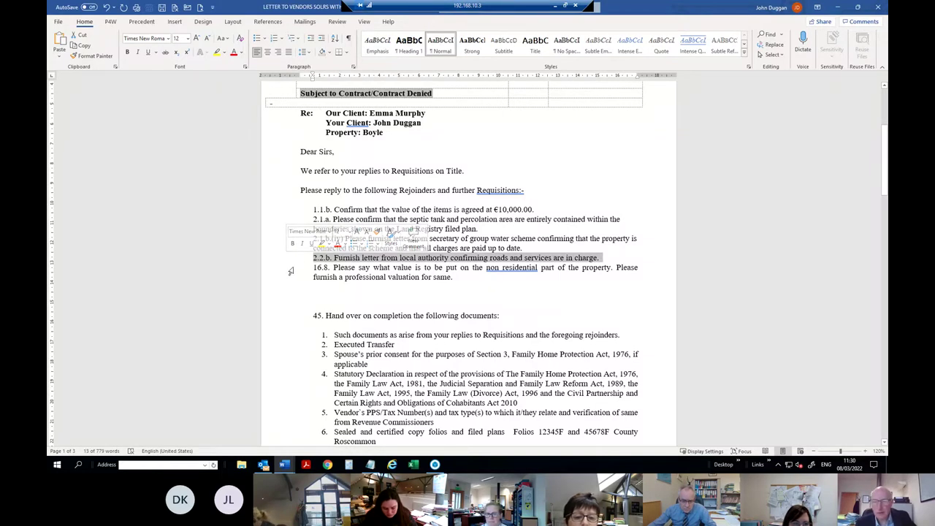
left_click(290, 271)
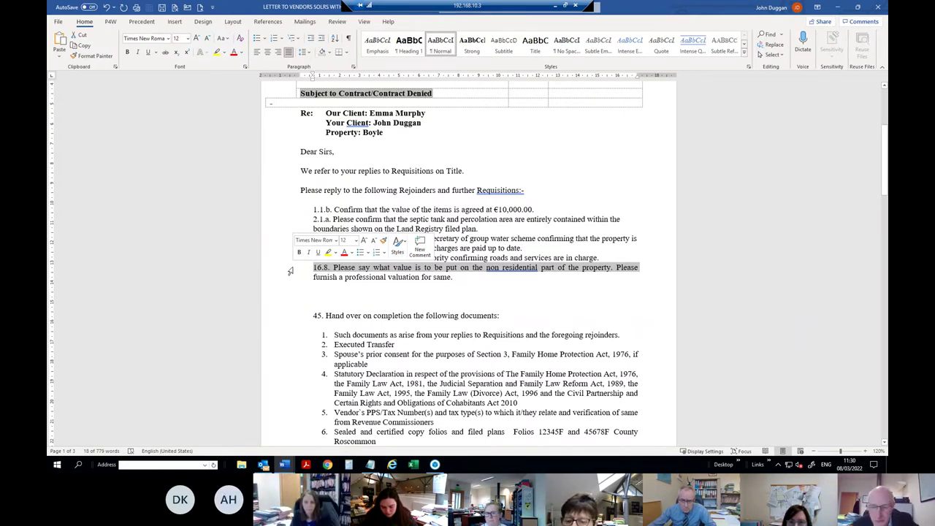
left_click(330, 292)
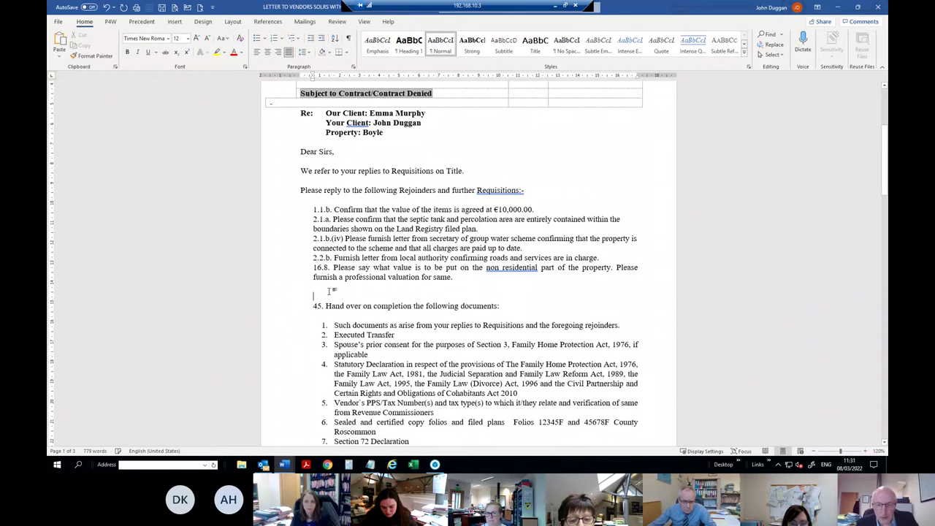
key("Delete")
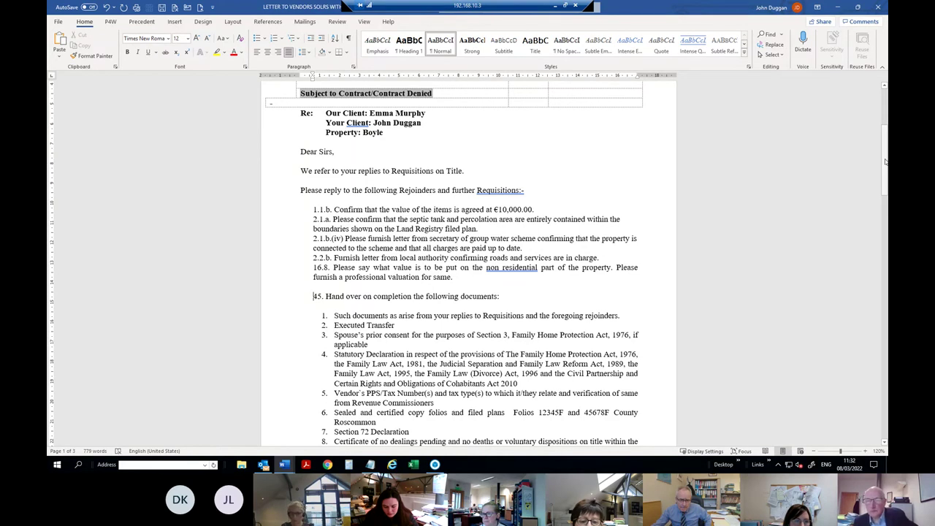
Scroll through the remaining requisitions and close the rejoinders letter
left_click_drag(884, 163, 884, 289)
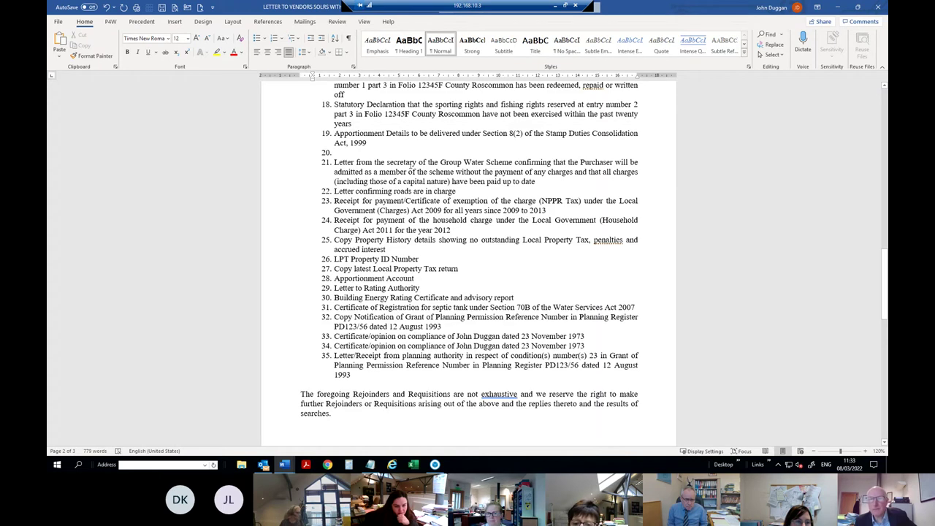
left_click_drag(884, 294, 884, 279)
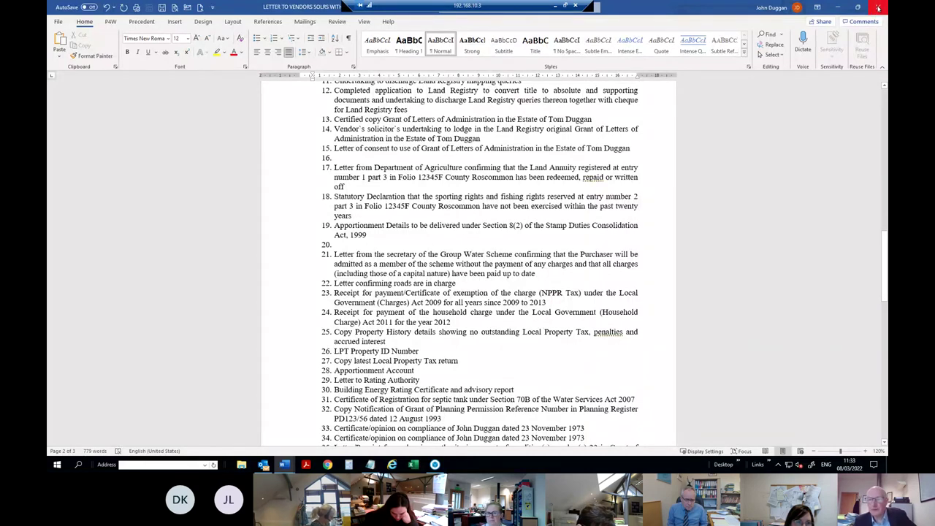
left_click(878, 7)
Save the letter's changes, then select the LETTER TO VENDORS SOLRS WITH REJOINDERS step at the list's end
left_click(434, 241)
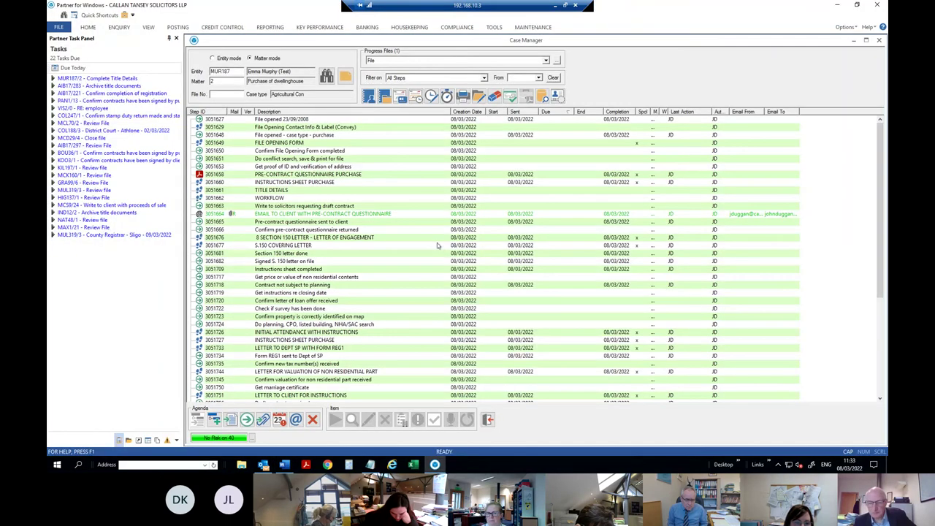
scroll(436, 242, "down", 2)
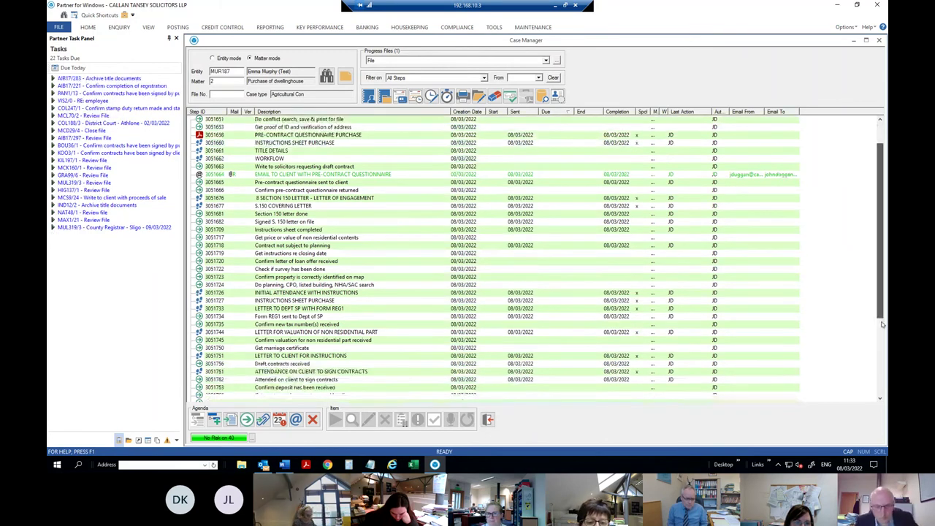
left_click(882, 324)
left_click(310, 380)
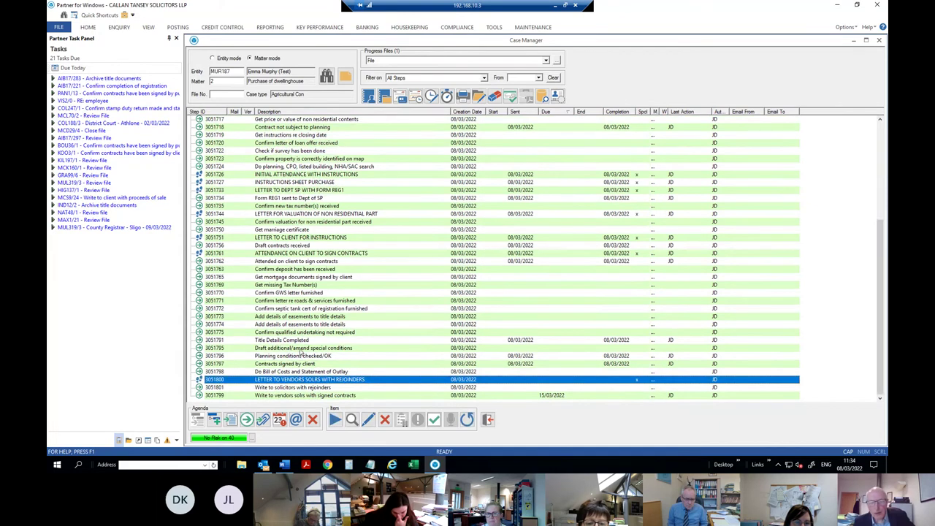
left_click(300, 348)
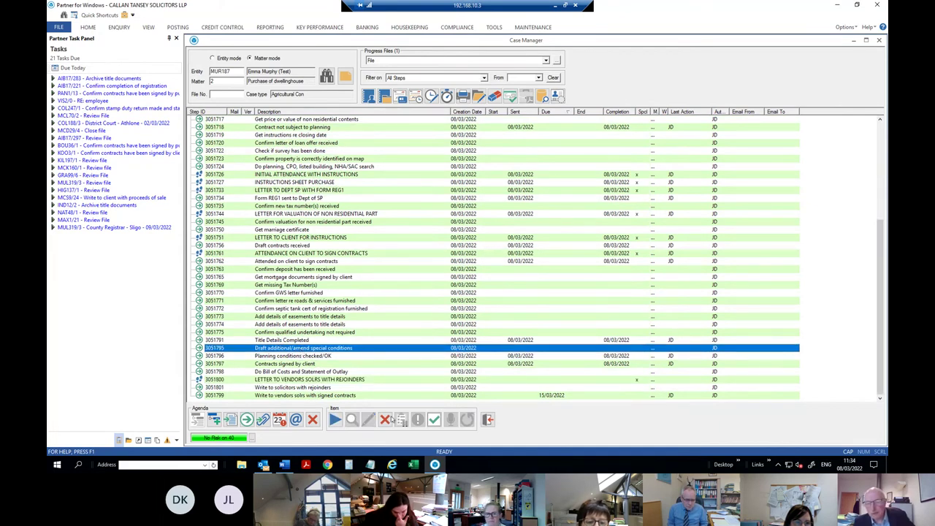